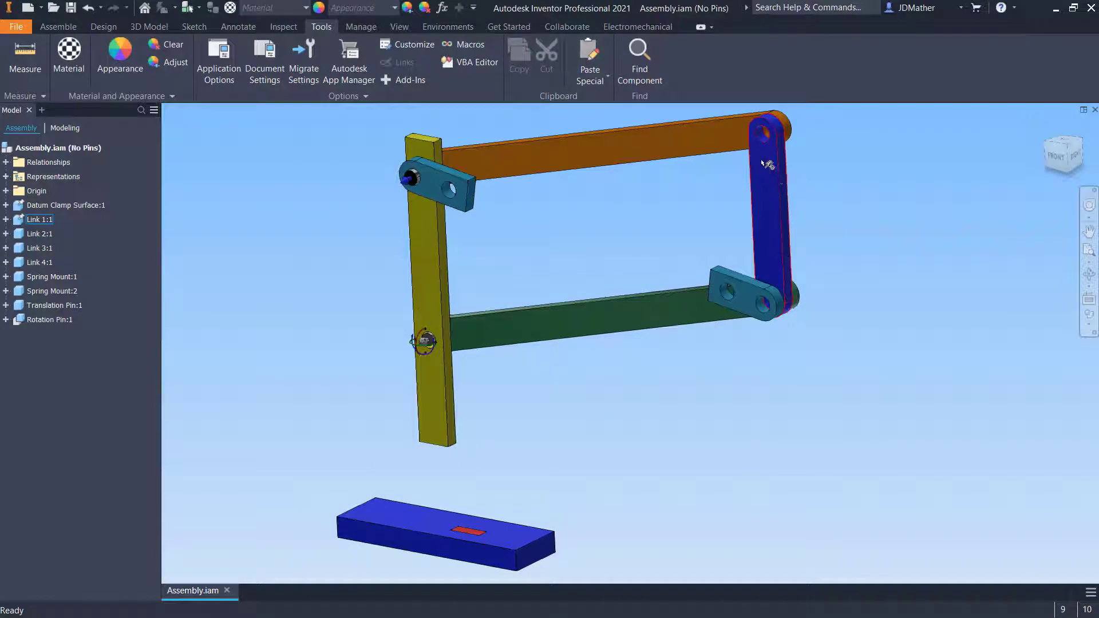
Drag the blue link to test how the four-bar linkage moves, and zoom in on its upper pivot
middle_click_drag(774, 250, 817, 372, "shift")
scroll(698, 174, "up", 3)
scroll(621, 219, "up", 3)
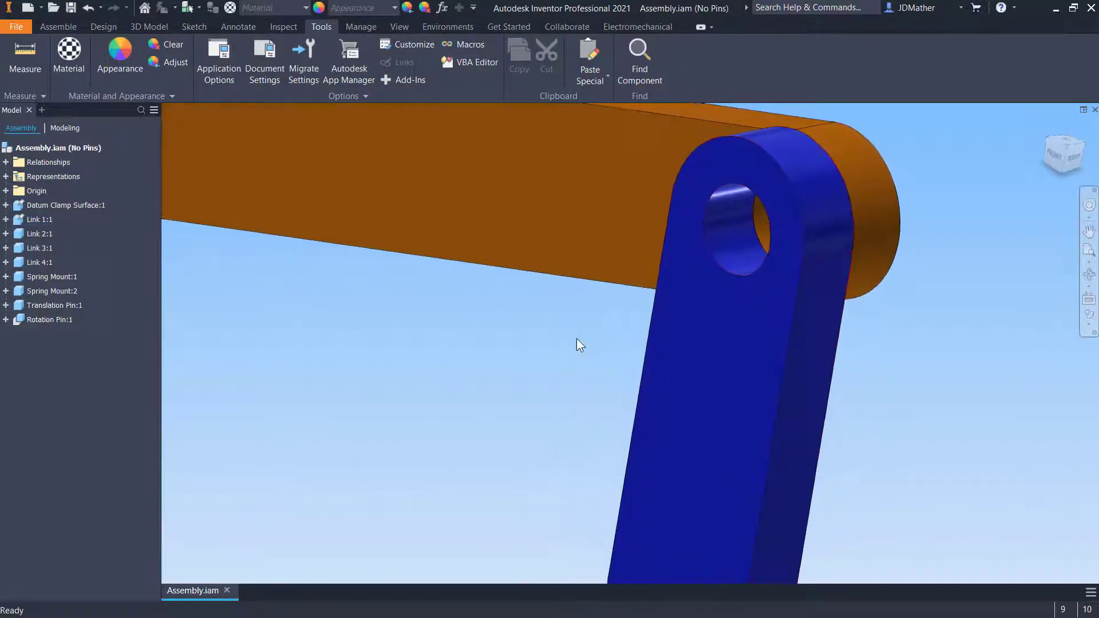
Drag the blue link around its upper hole to check its movement against the orange link
middle_click_drag(577, 339, 670, 239, "shift")
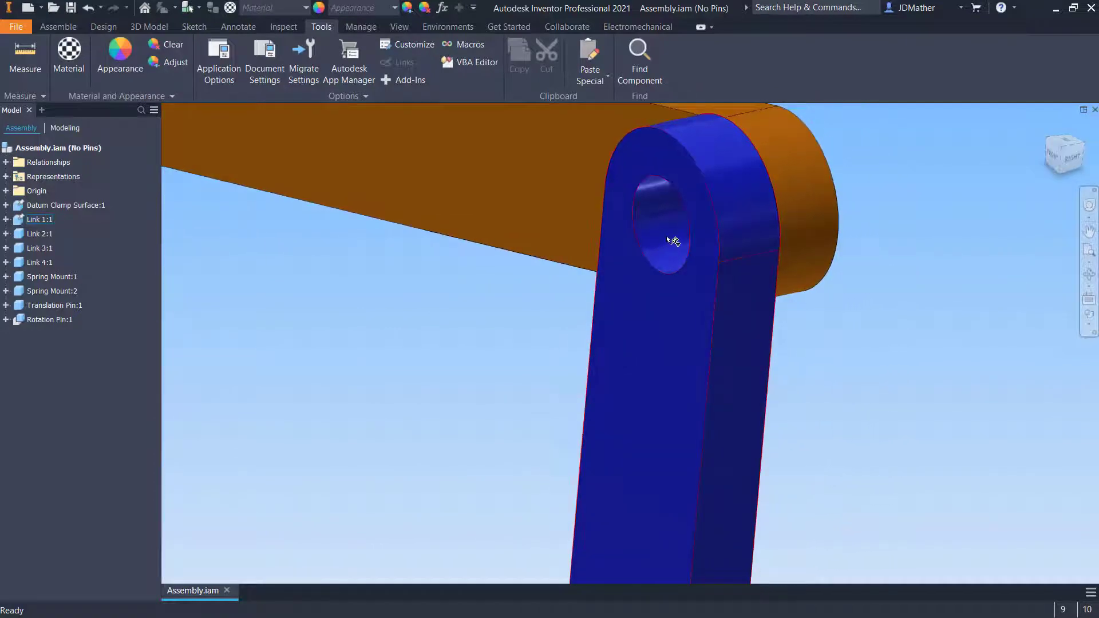
middle_click_drag(734, 217, 748, 255, "shift")
middle_click_drag(812, 302, 767, 217, "shift")
left_click(765, 215)
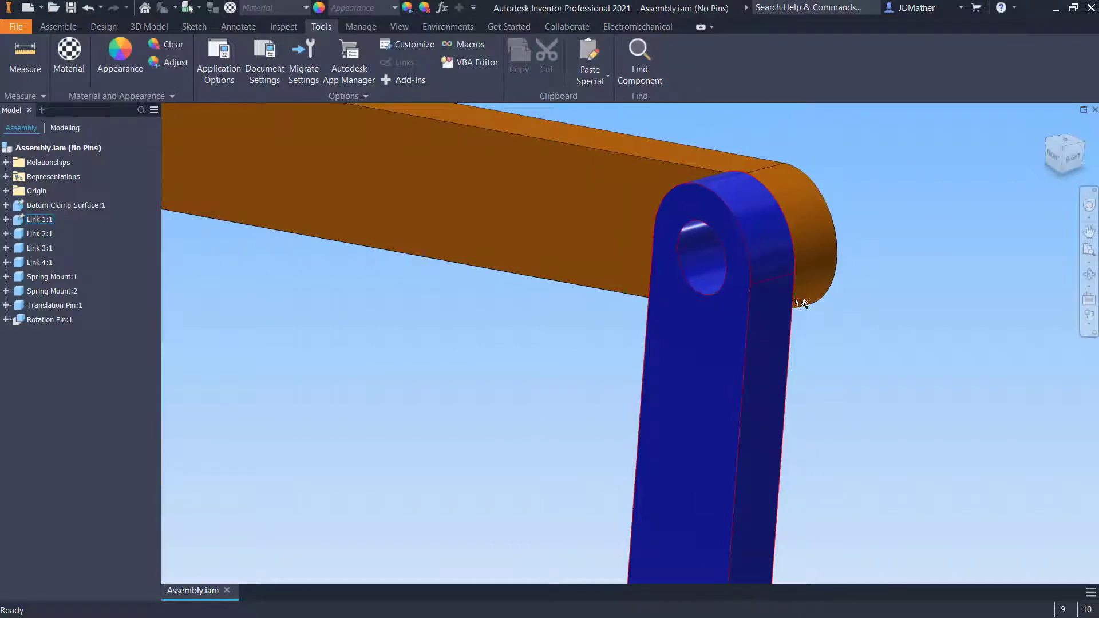
middle_click_drag(801, 307, 753, 369, "shift")
scroll(747, 253, "down", 2)
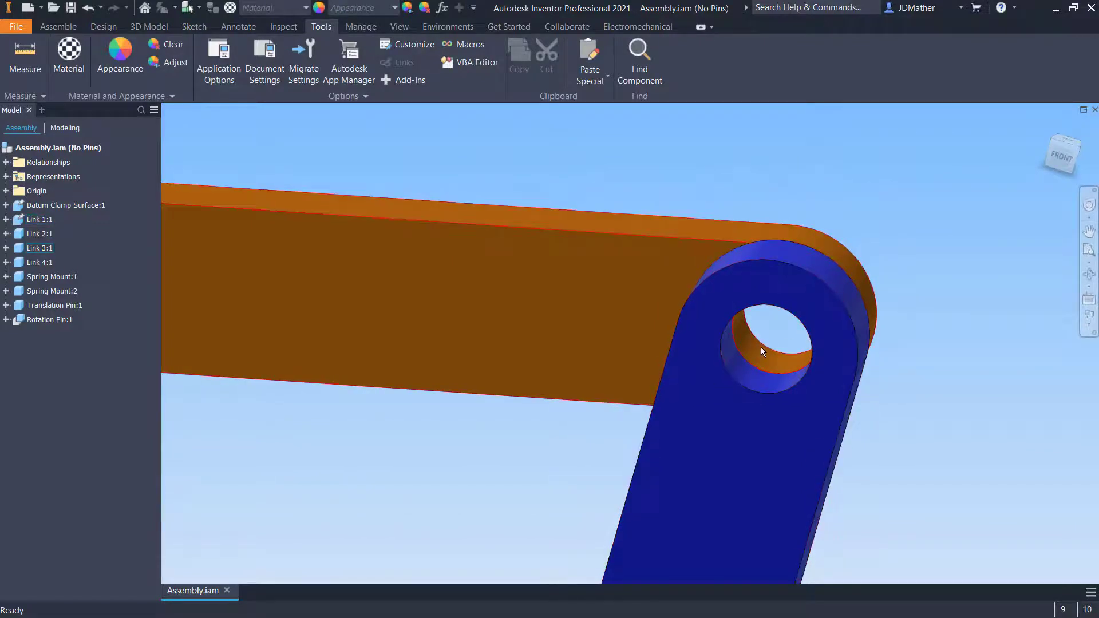
Inspect the lower joint between the blue link and the turquoise spring mount, dragging the spring mount
scroll(761, 342, "up", 5)
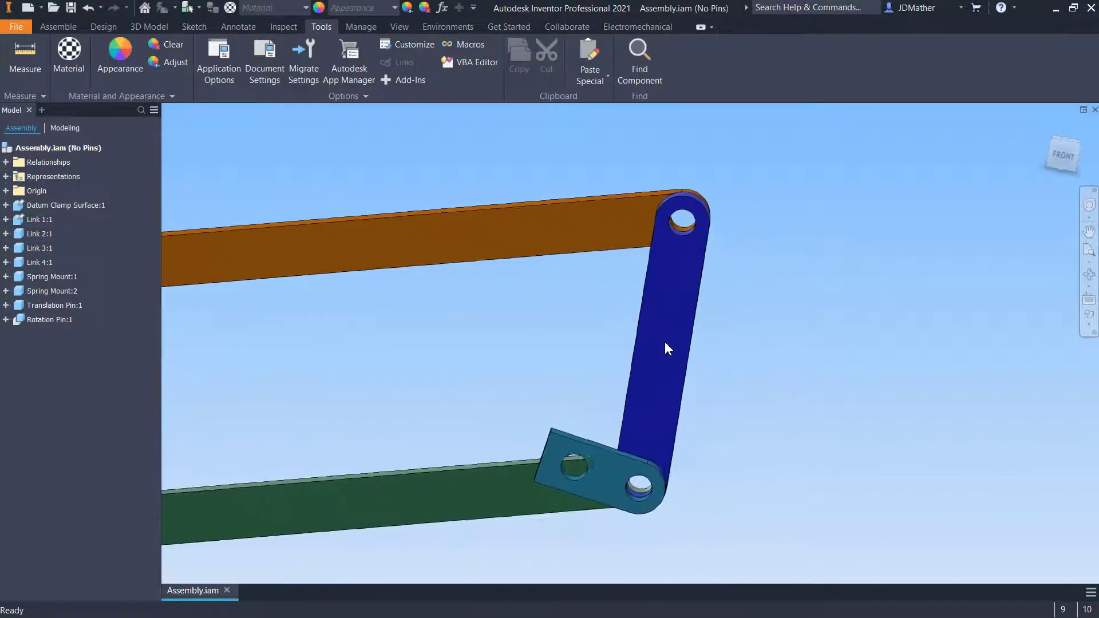
scroll(665, 342, "up", 3)
scroll(652, 354, "down", 5)
middle_click_drag(672, 312, 680, 324, "shift")
scroll(680, 323, "down", 3)
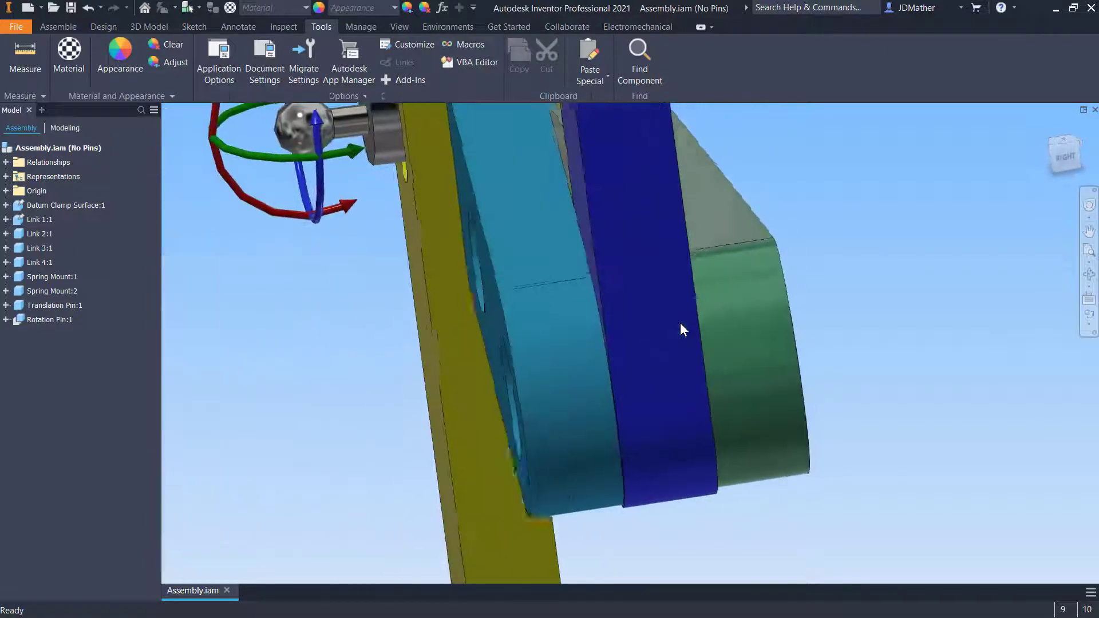
scroll(680, 324, "up", 2)
scroll(651, 390, "down", 4)
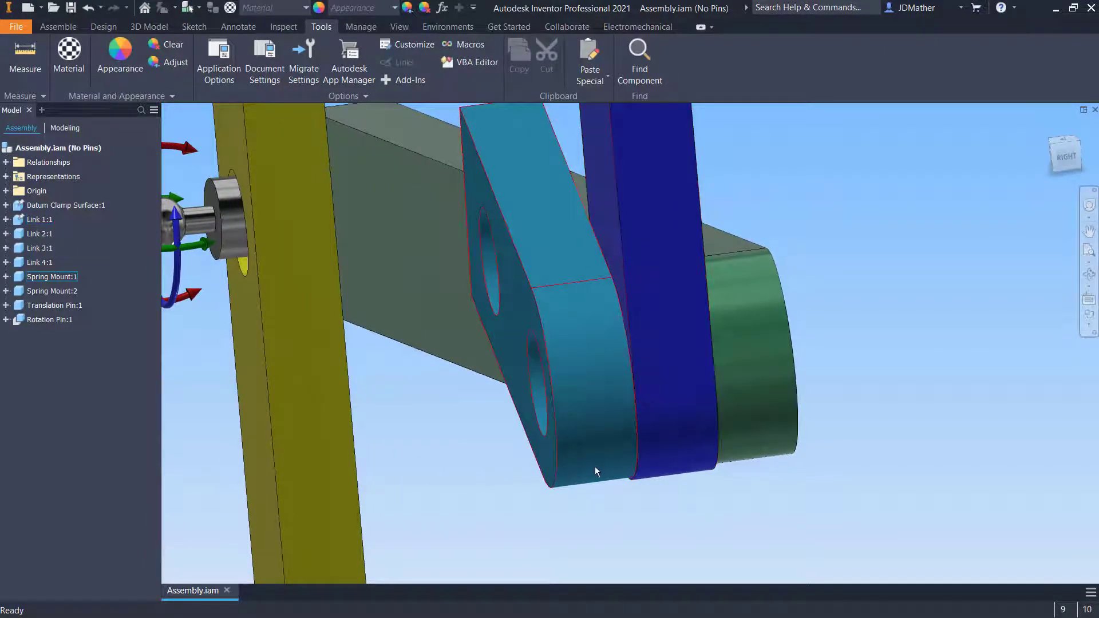
middle_click_drag(595, 471, 670, 410, "shift")
left_click(671, 410)
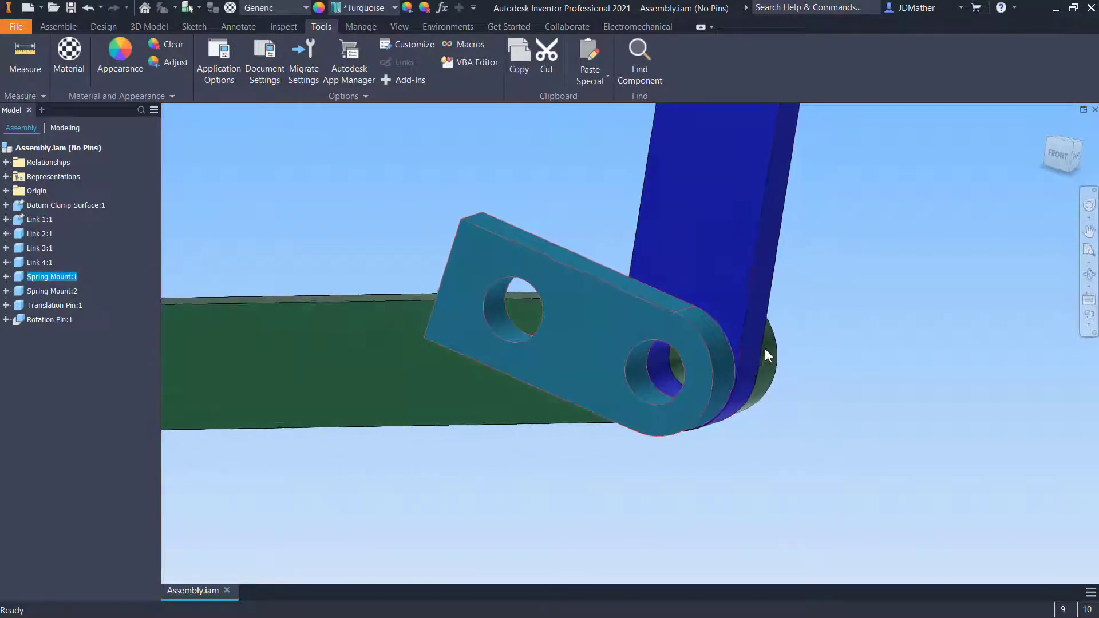
Drag the upper spring mount and examine the translation pin seated in its hole
scroll(761, 349, "up", 2)
scroll(738, 377, "up", 3)
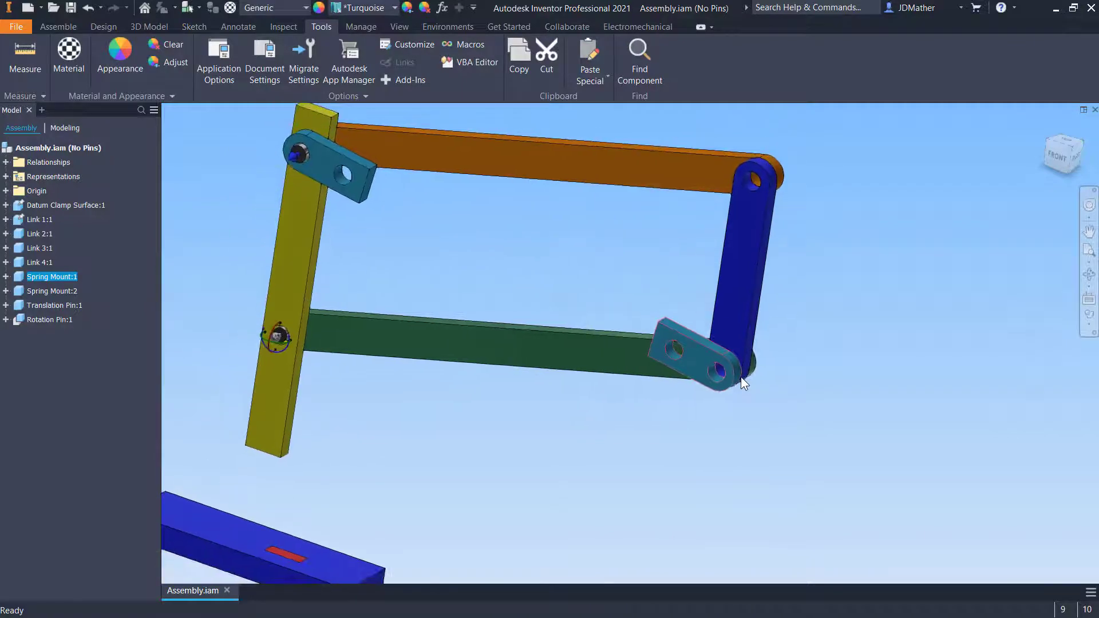
middle_click_drag(688, 404, 598, 262, "shift")
scroll(554, 266, "down", 5)
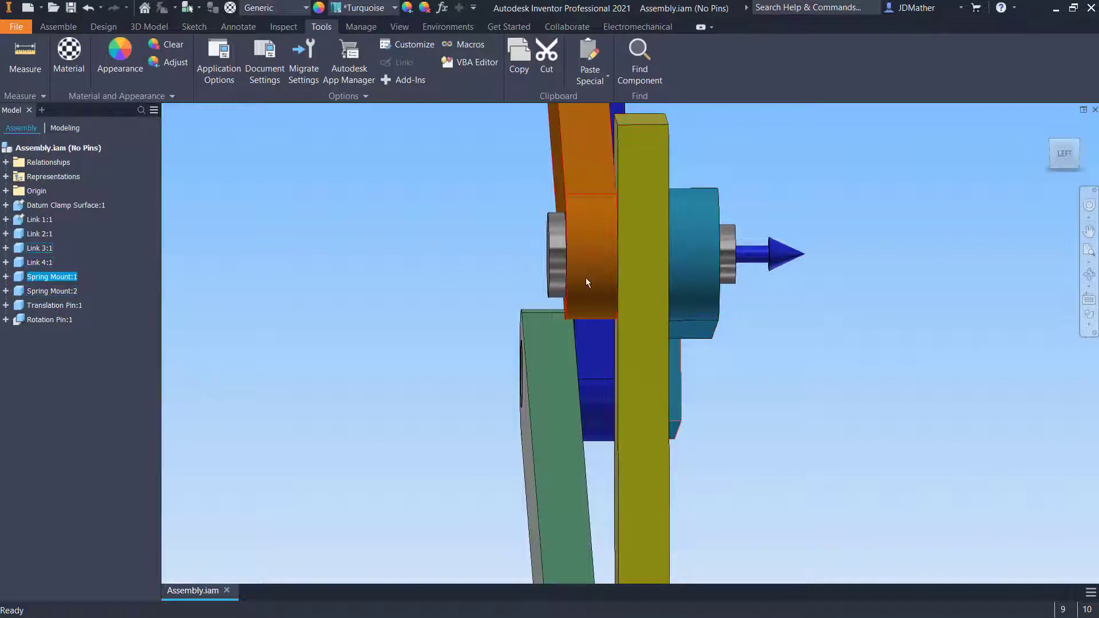
middle_click_drag(493, 290, 632, 265, "shift")
scroll(482, 290, "up", 5)
scroll(643, 259, "down", 8)
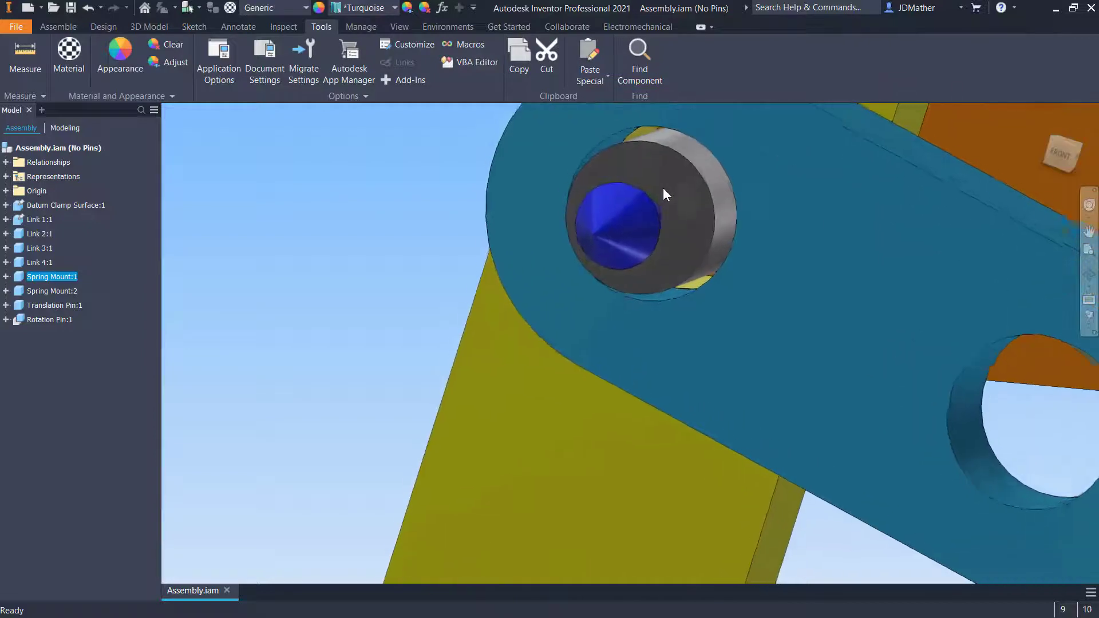
middle_click_drag(662, 188, 552, 209, "shift")
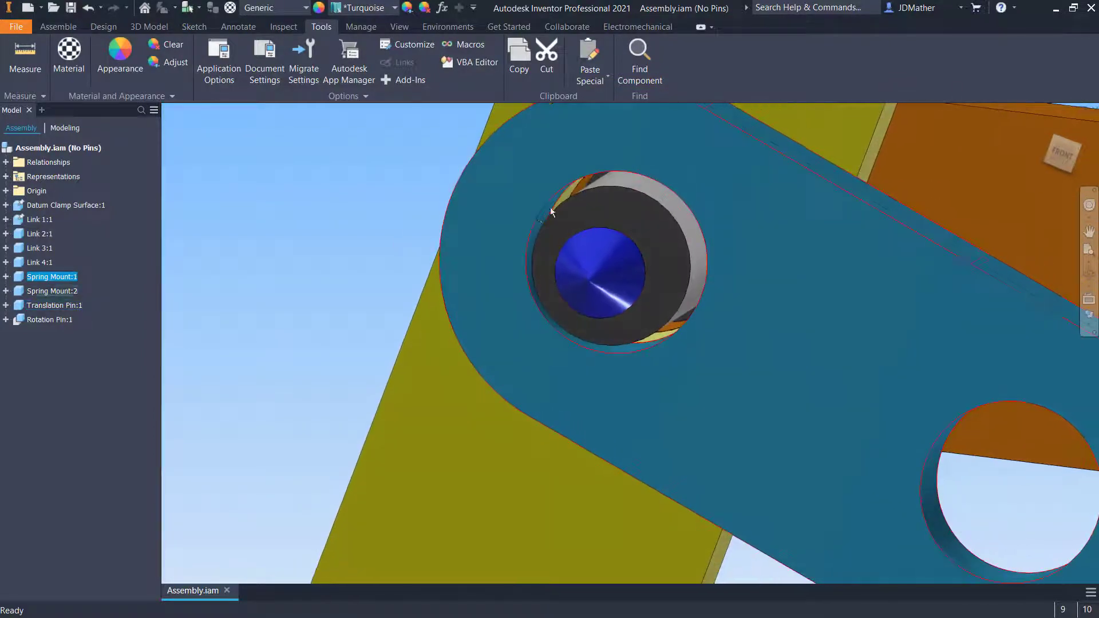
middle_click_drag(630, 191, 377, 249, "shift")
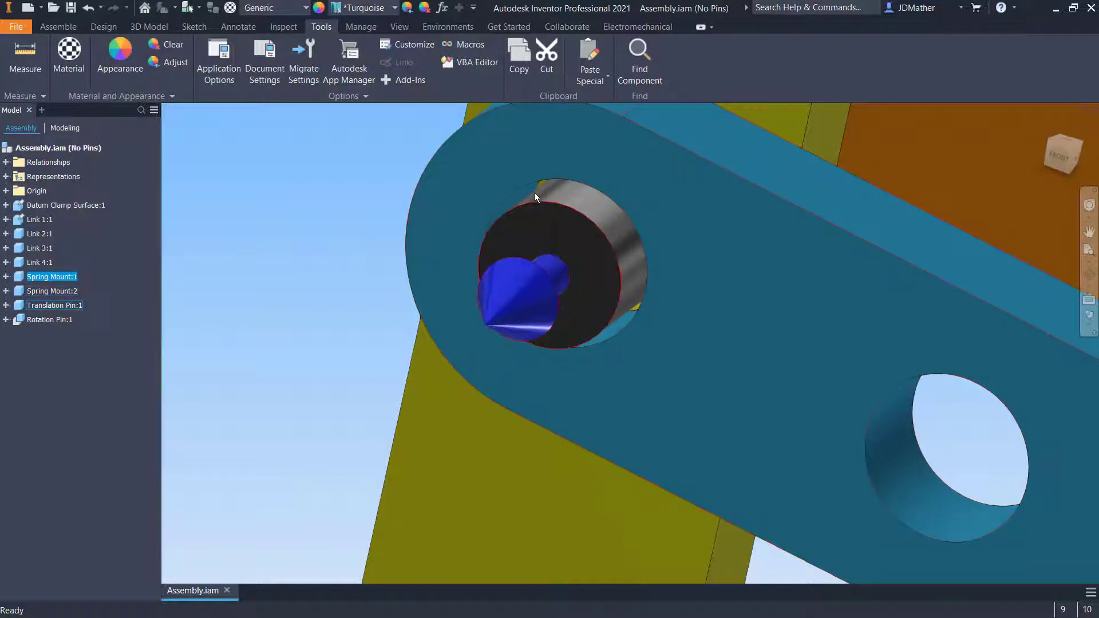
Examine the ball-ended rotation pin in the yellow link's lower hole from several angles
scroll(547, 202, "up", 5)
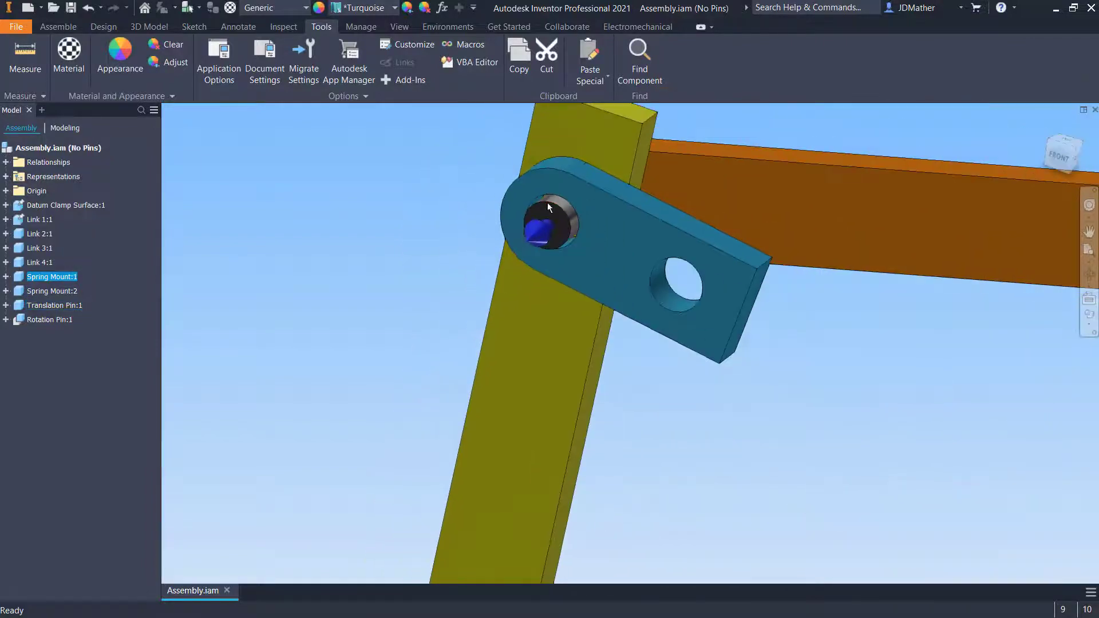
scroll(589, 218, "up", 5)
scroll(589, 240, "down", 5)
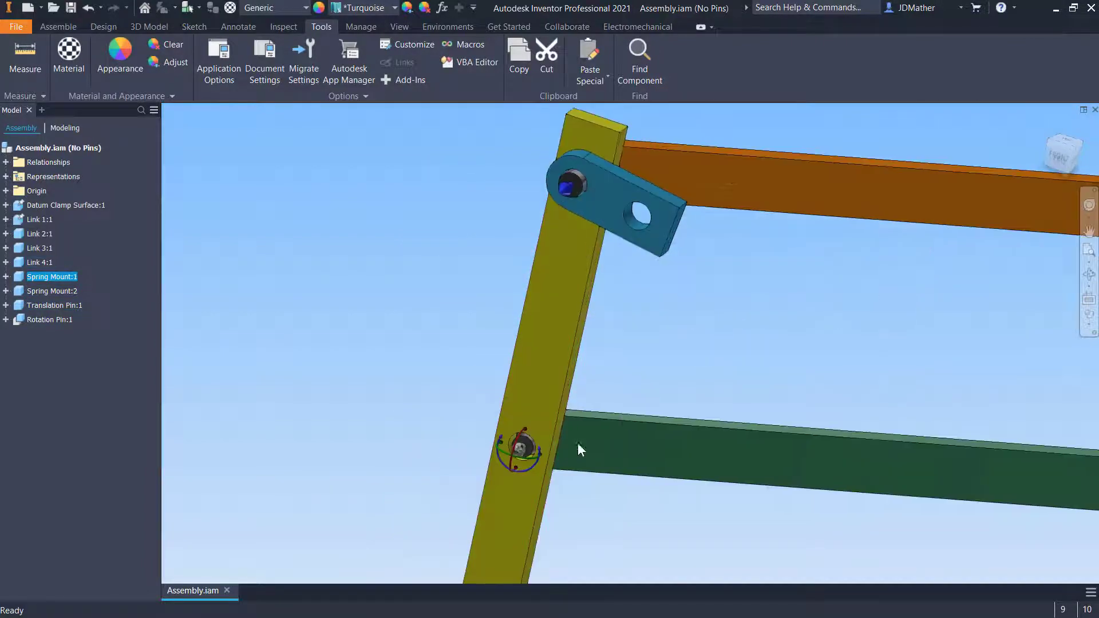
scroll(578, 442, "down", 2)
scroll(526, 450, "down", 5)
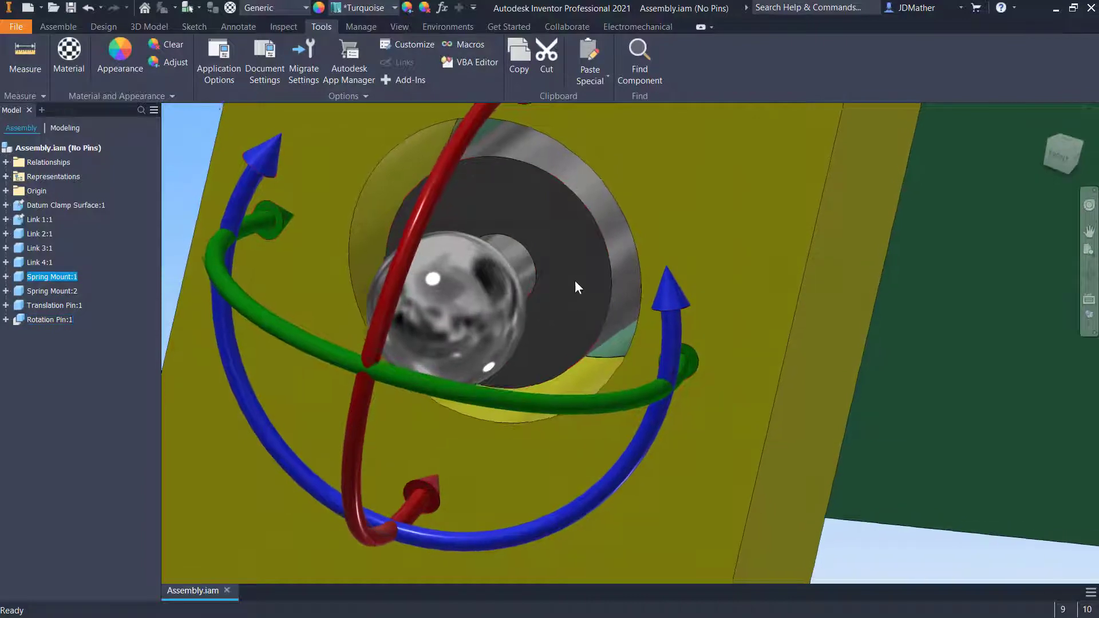
middle_click_drag(578, 249, 389, 222, "shift")
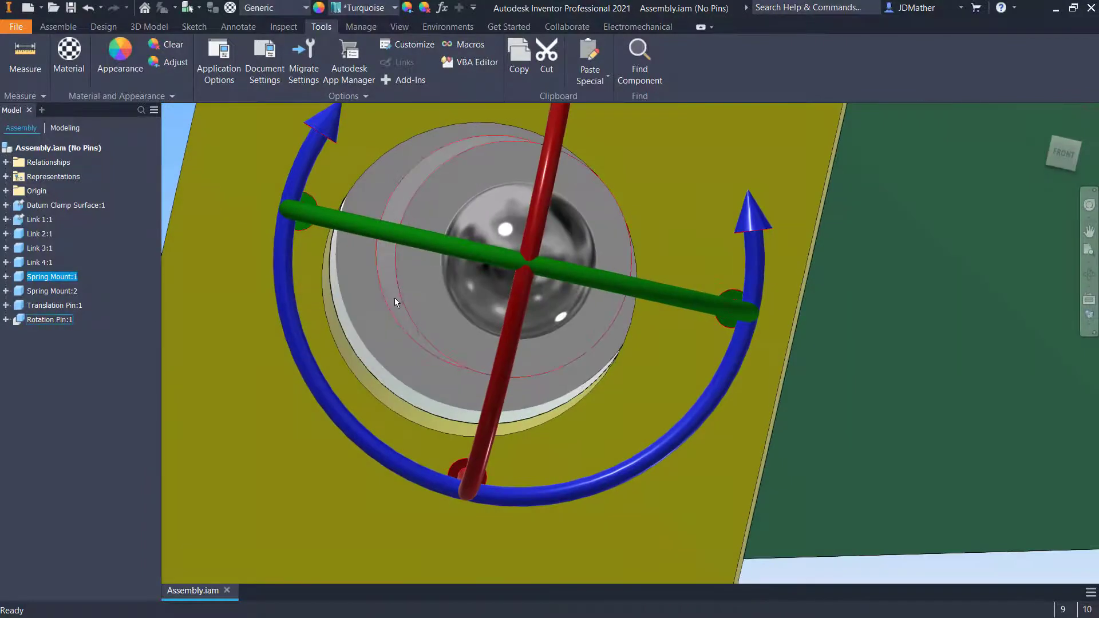
middle_click_drag(359, 327, 644, 214, "shift")
scroll(368, 329, "up", 3)
scroll(369, 329, "up", 3)
scroll(641, 211, "down", 5)
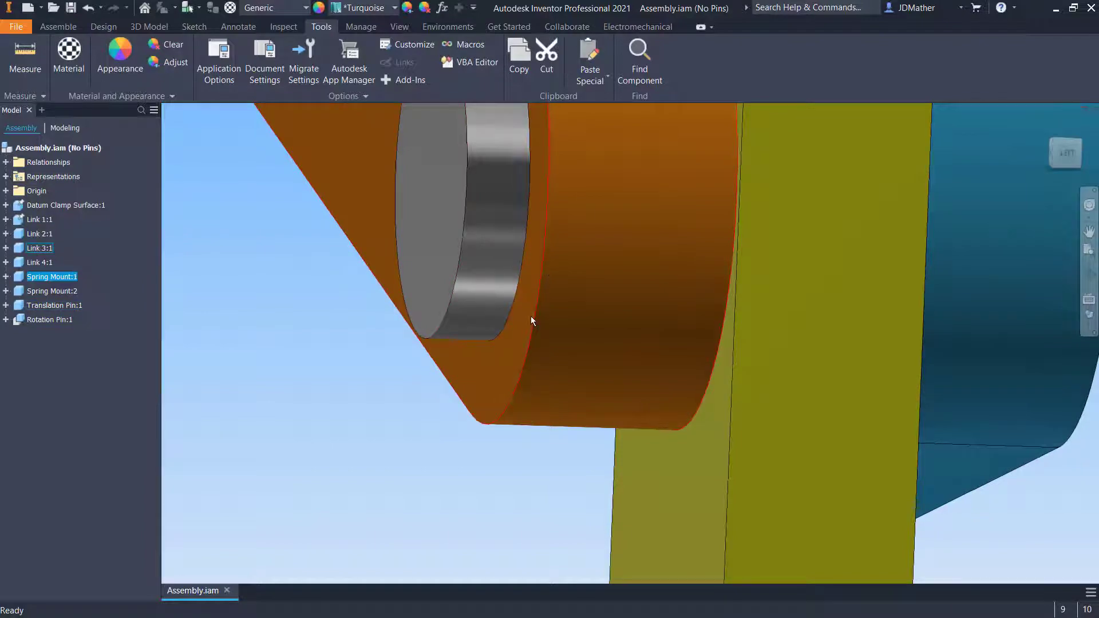
Drag the orange link and the translation pin to observe their motion at the upper joint
middle_click_drag(525, 311, 747, 278, "shift")
middle_click_drag(673, 292, 747, 290, "shift")
middle_click_drag(501, 257, 709, 296, "shift")
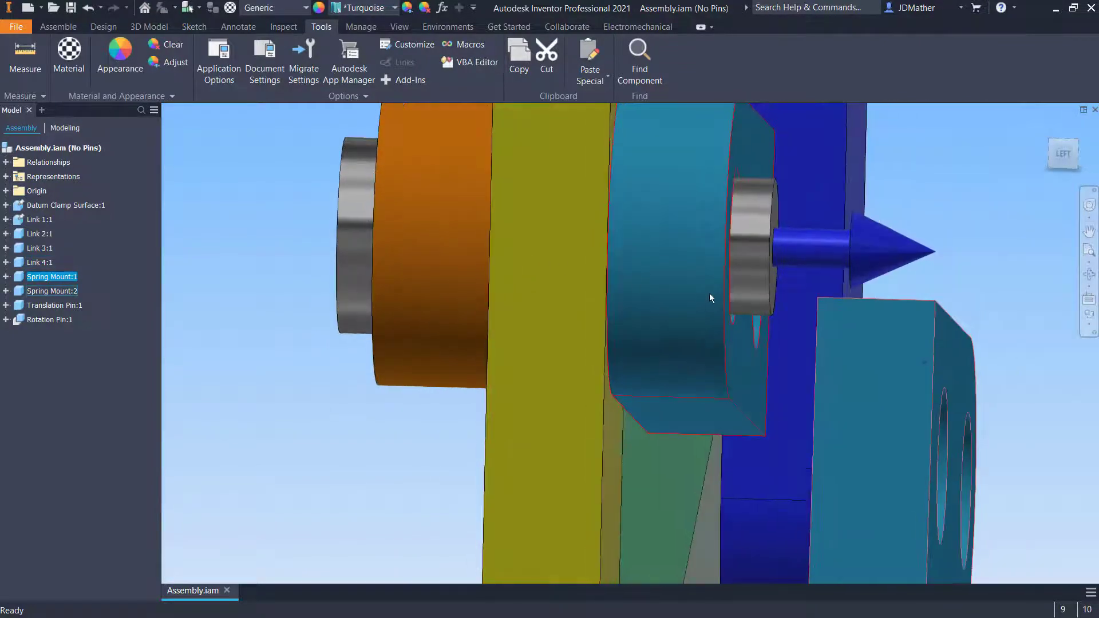
middle_click_drag(444, 252, 741, 281, "shift")
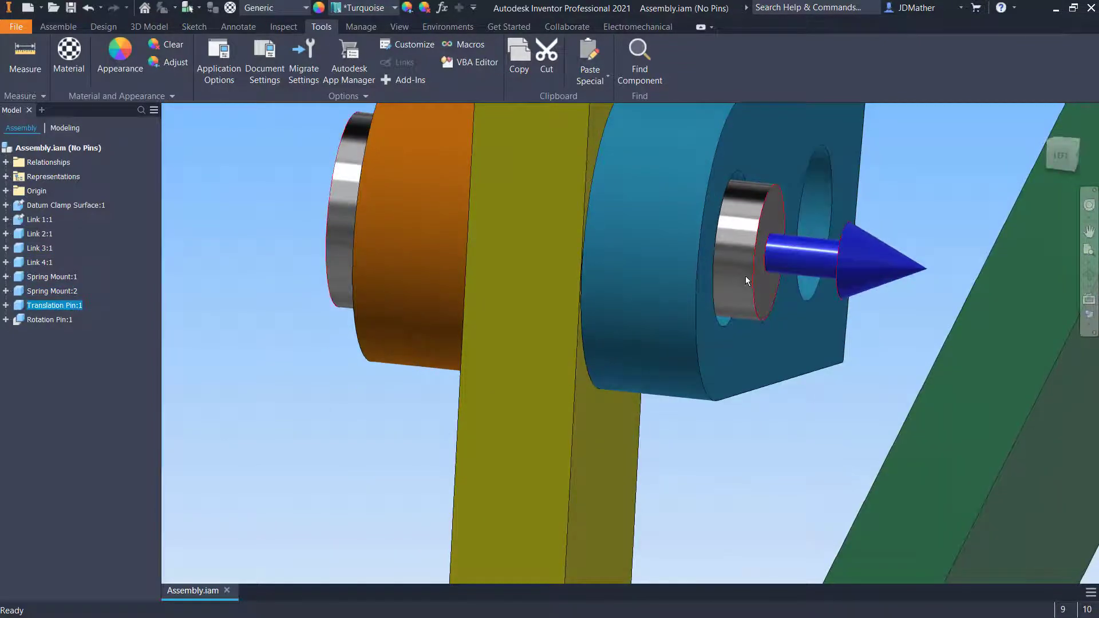
left_click_drag(745, 276, 717, 275)
middle_click_drag(761, 424, 415, 301, "shift")
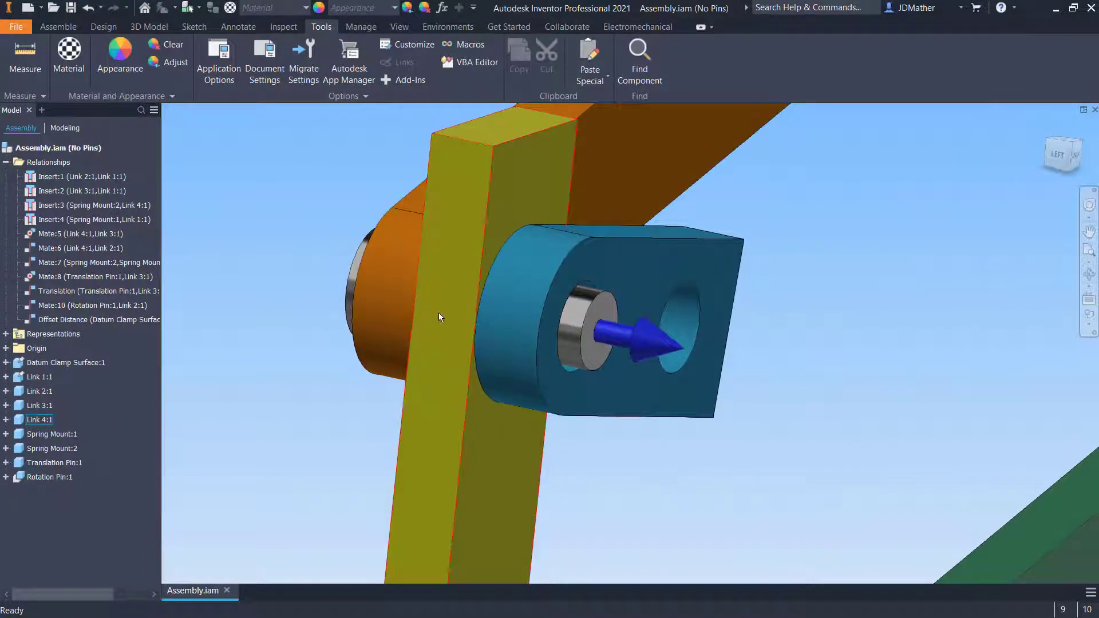
left_click_drag(590, 349, 490, 326)
Drag the rotation pin within the yellow link's hole to observe its play from clearance
scroll(428, 357, "down", 5)
scroll(437, 435, "up", 6)
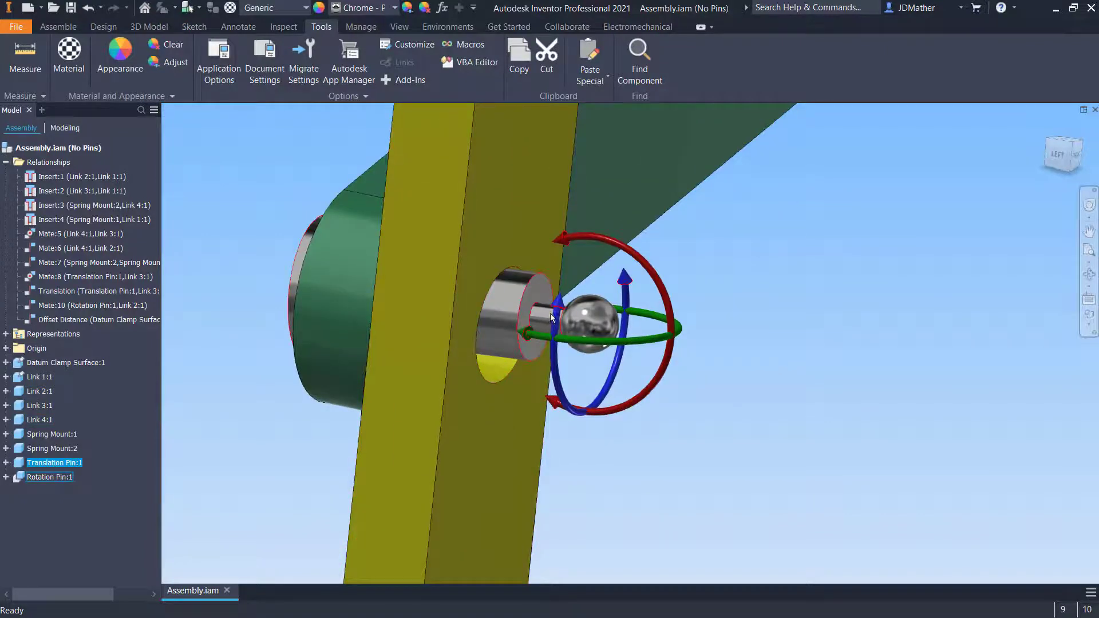
middle_click_drag(551, 314, 592, 362, "shift")
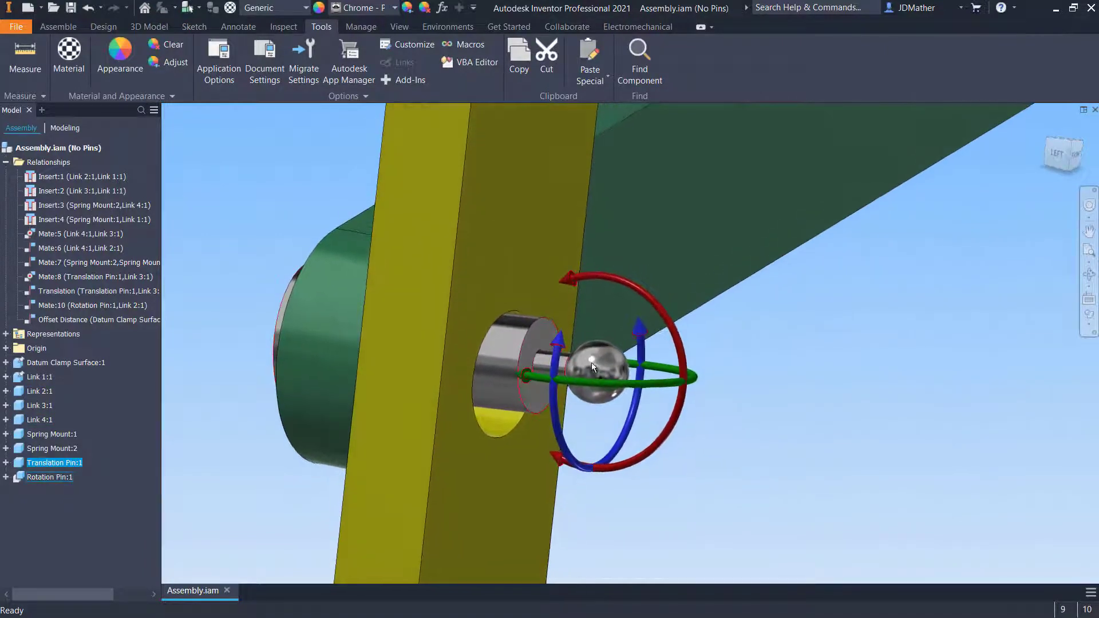
middle_click_drag(529, 381, 472, 370, "shift")
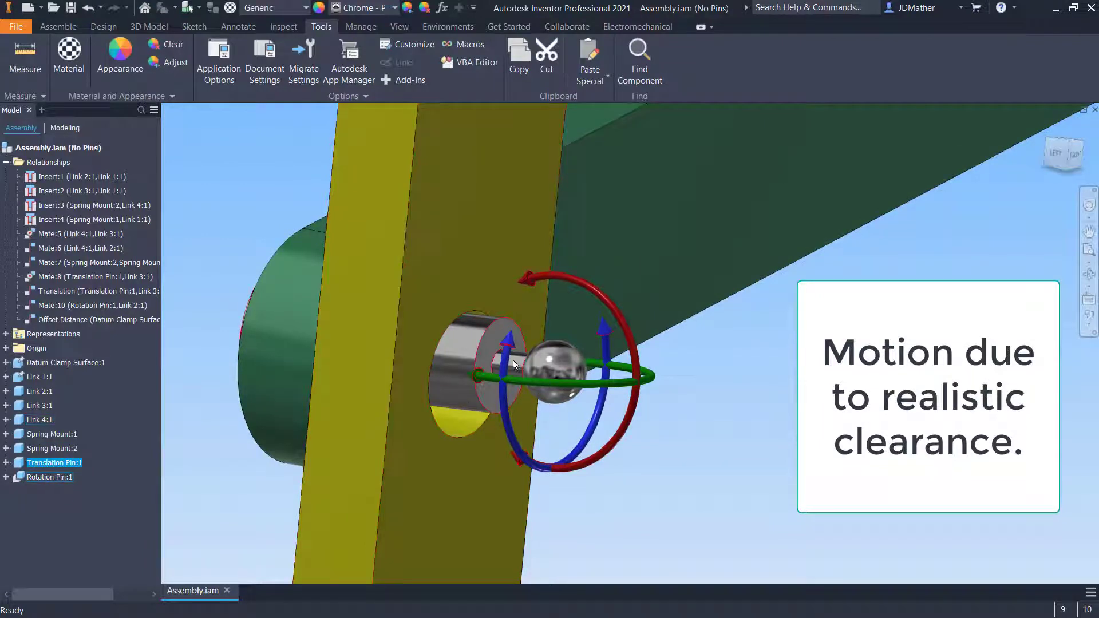
left_click_drag(549, 373, 506, 389)
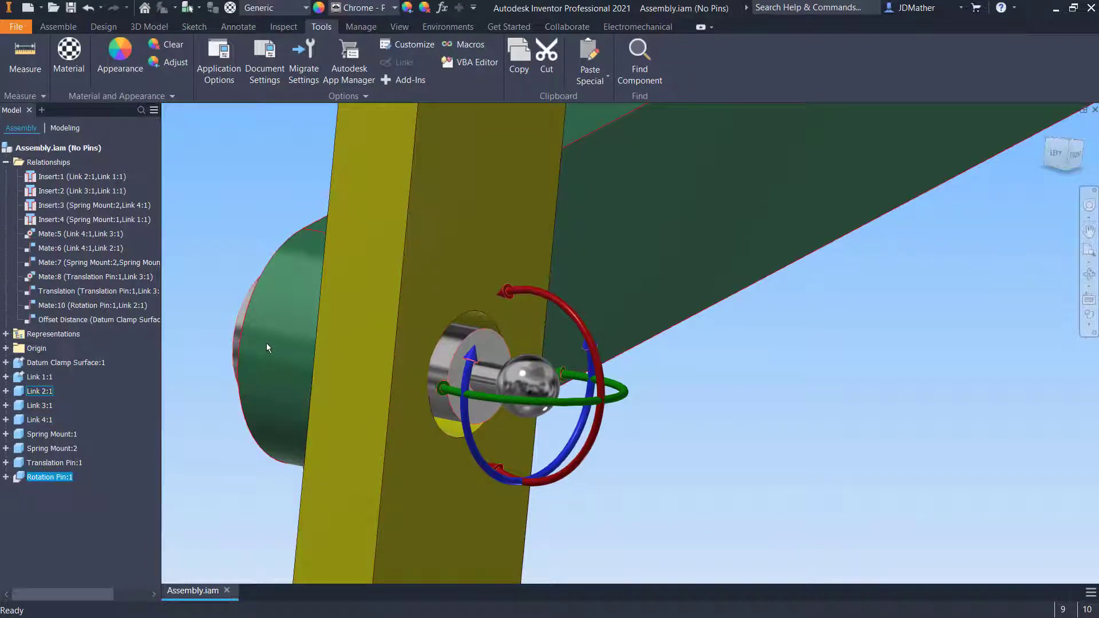
scroll(259, 356, "down", 1)
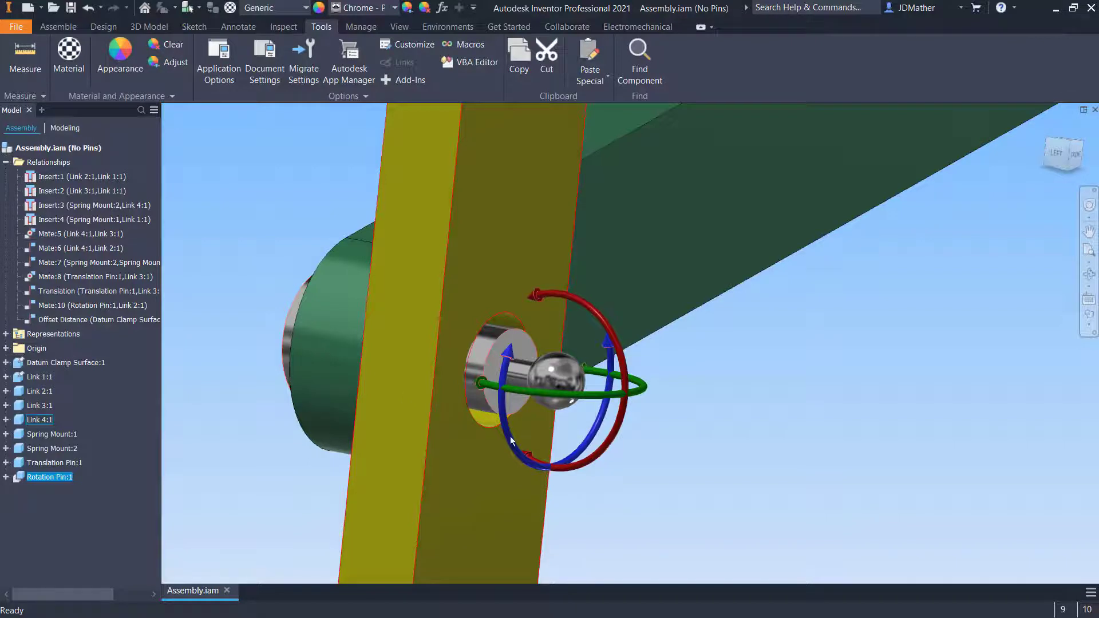
scroll(387, 448, "down", 1)
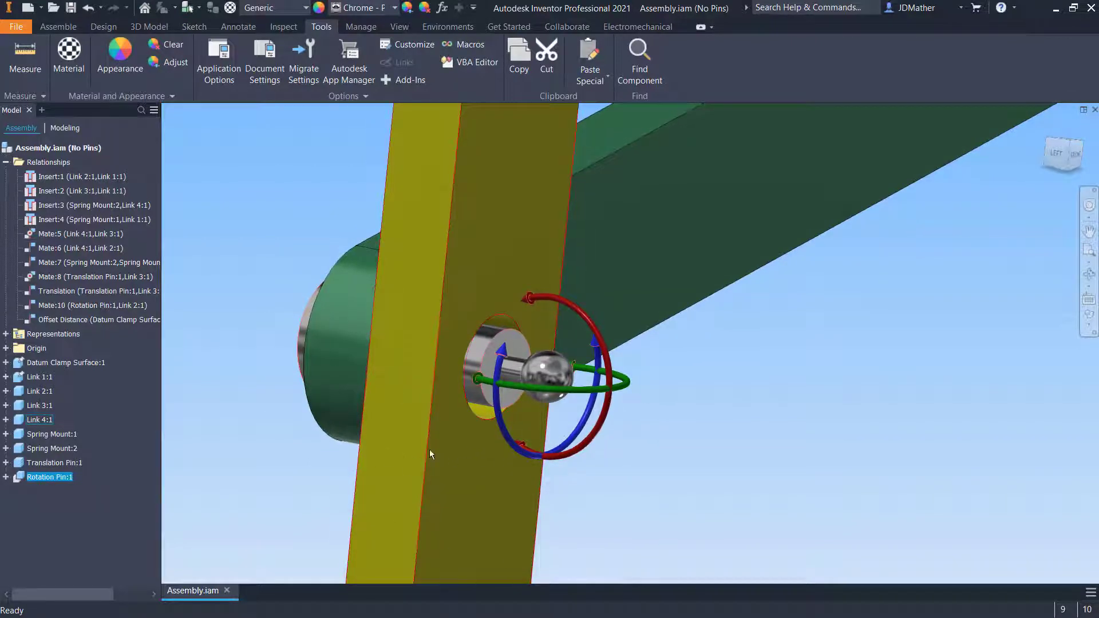
middle_click_drag(503, 404, 452, 377, "shift")
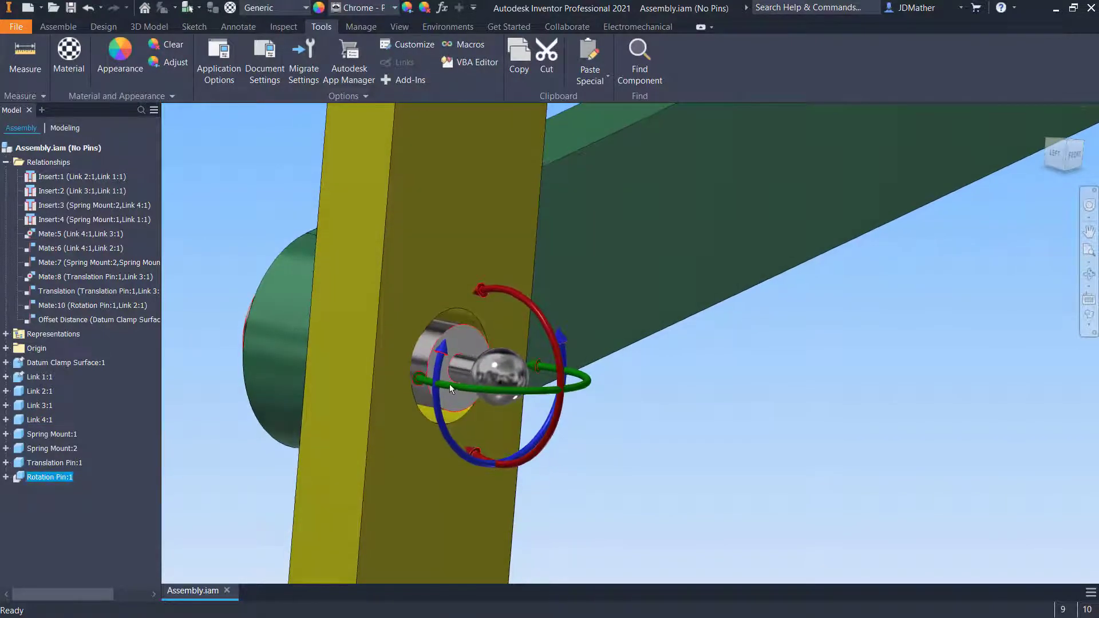
Drag the rotation pin again after reviewing the whole linkage to check its remaining clearance motion
scroll(448, 383, "up", 4)
left_click_drag(572, 372, 649, 405)
scroll(799, 452, "down", 10)
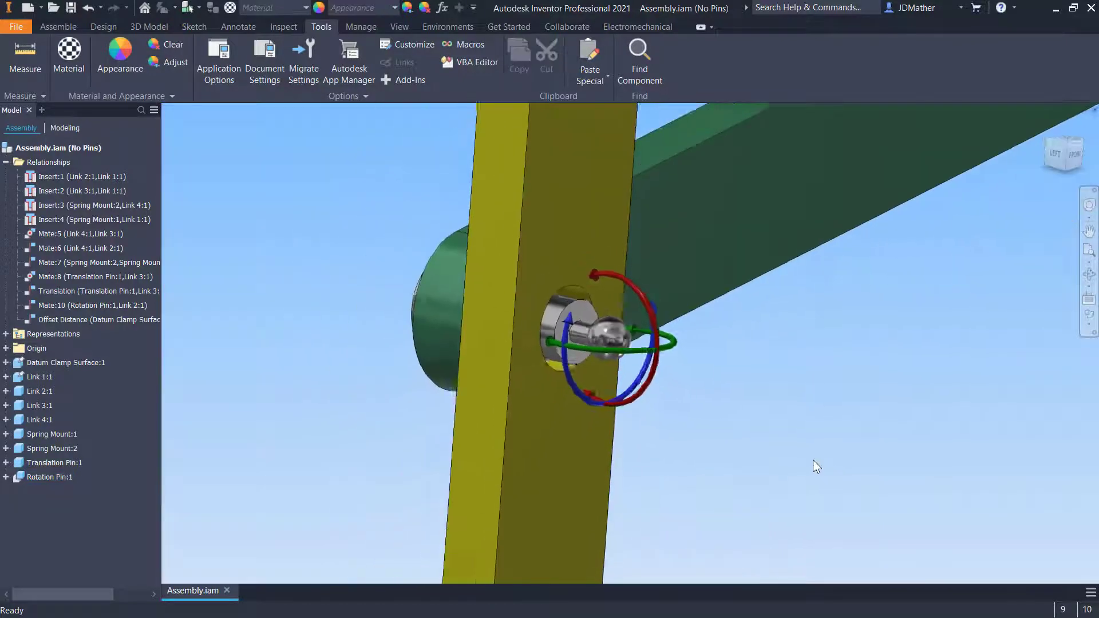
scroll(632, 425, "down", 6)
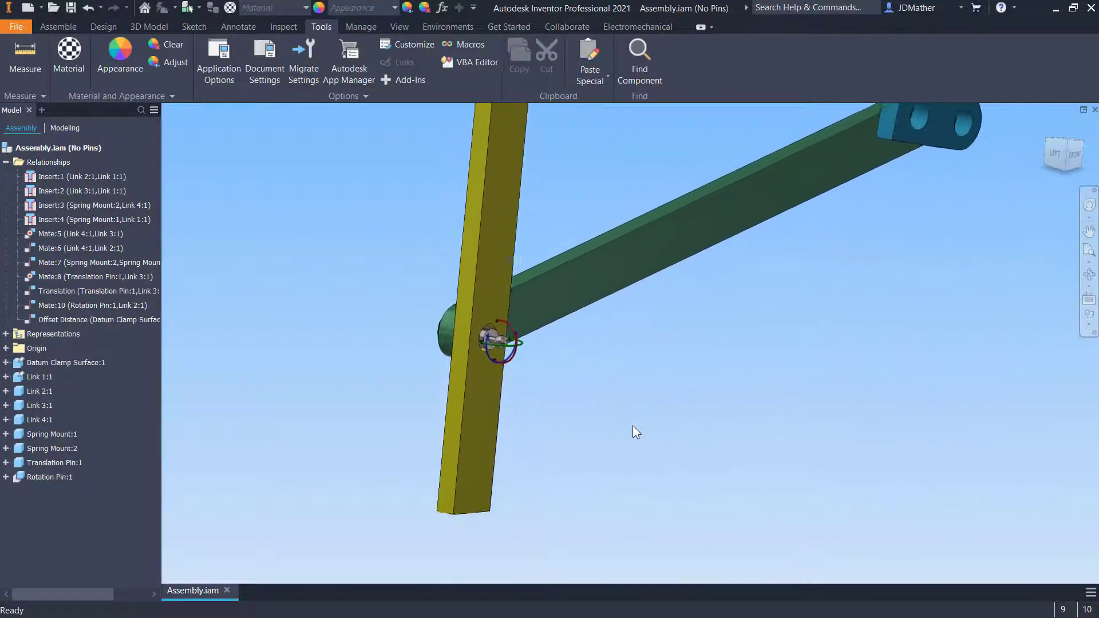
scroll(633, 424, "up", 2)
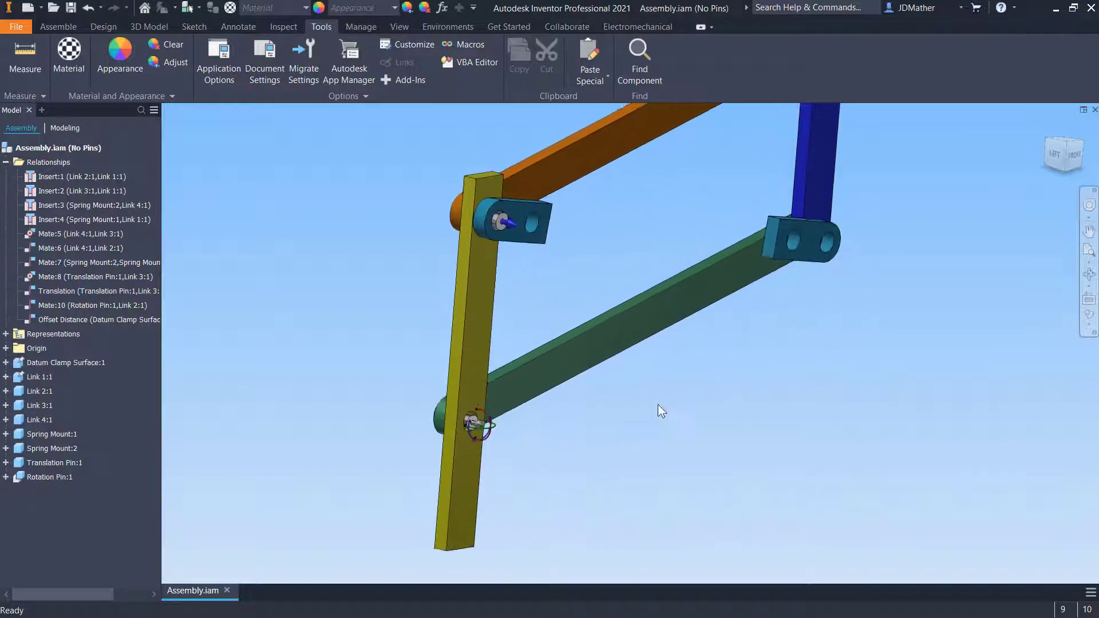
scroll(473, 431, "up", 8)
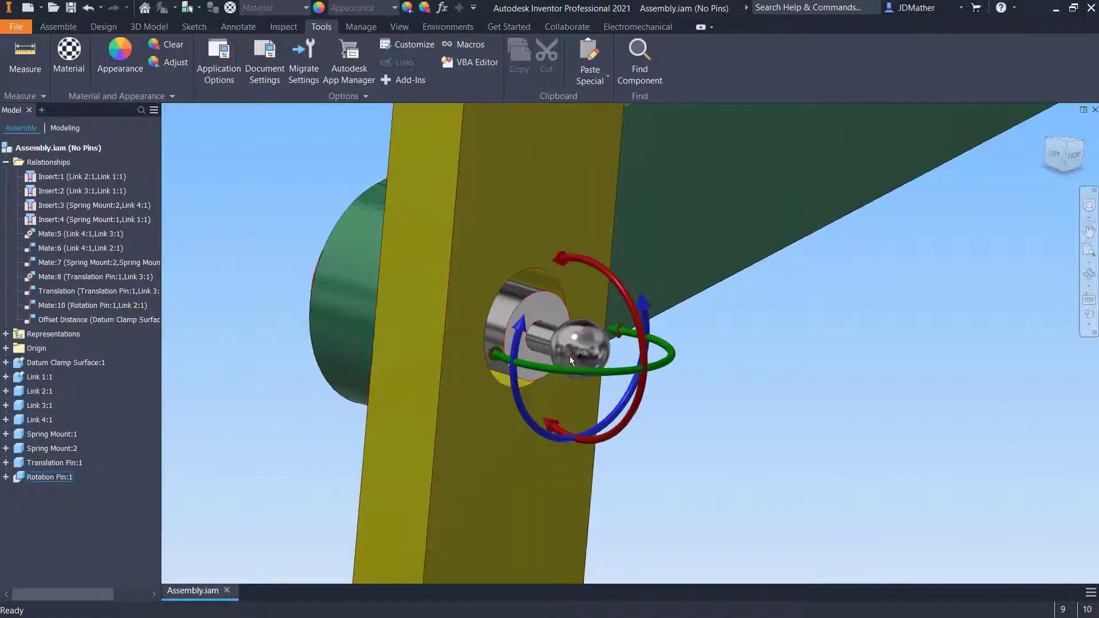
left_click_drag(568, 356, 582, 349)
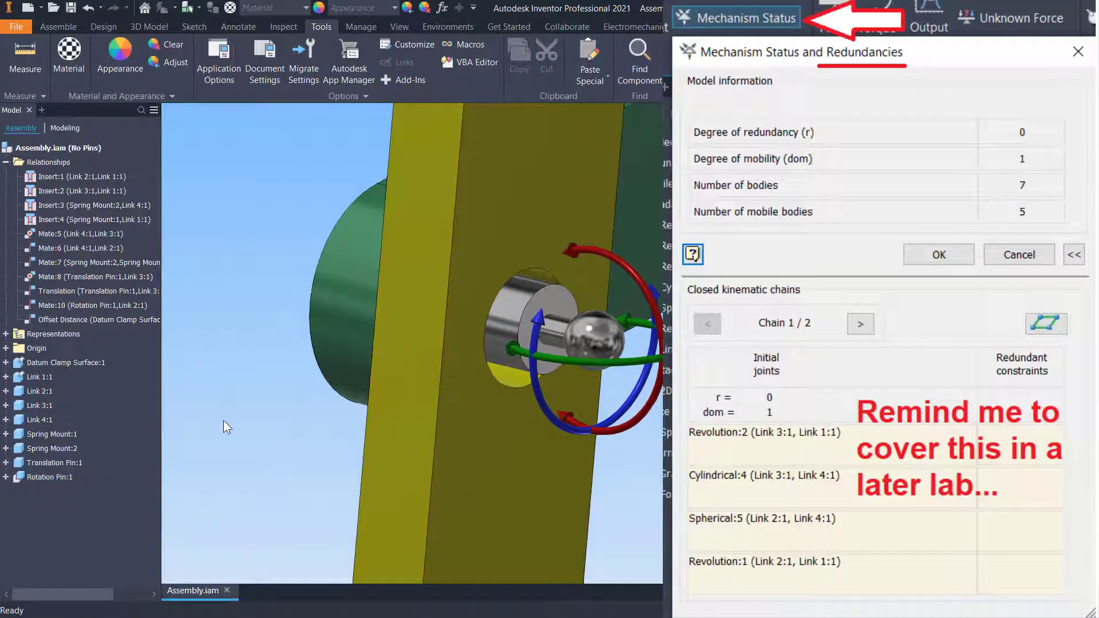
mouse_move(589, 350)
left_mouse_down()
mouse_move(579, 348)
mouse_move(588, 343)
left_mouse_up()
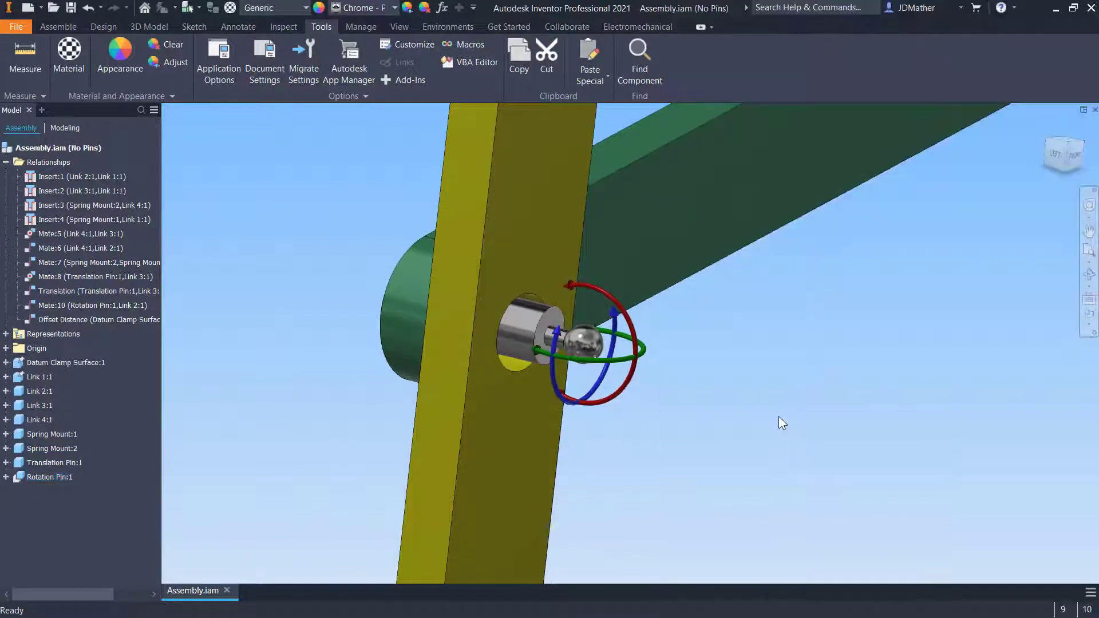
middle_click_drag(586, 373, 572, 368, "shift")
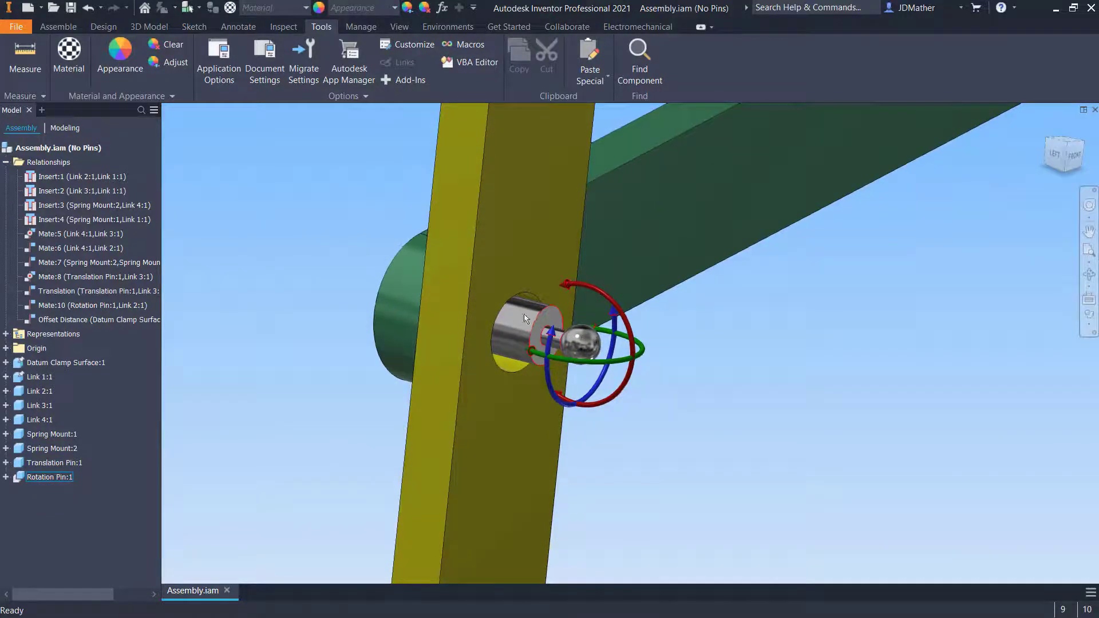
Drag the rotation pin at close range to observe its play within the yellow link's hole
scroll(520, 360, "up", 5)
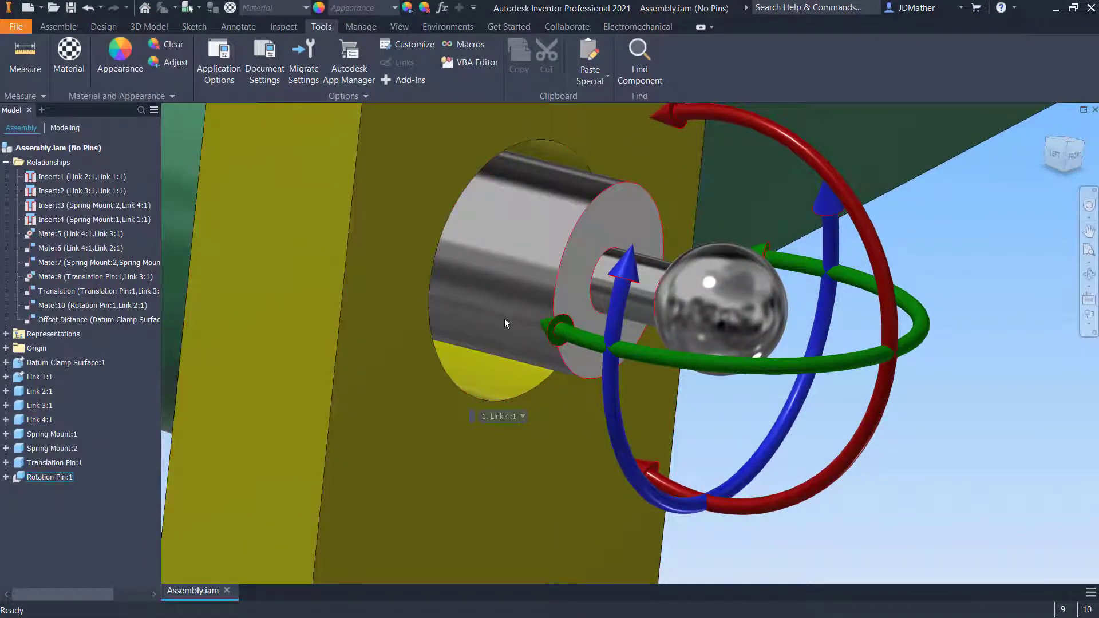
mouse_move(502, 338)
left_mouse_down()
mouse_move(490, 339)
mouse_move(499, 339)
left_mouse_up()
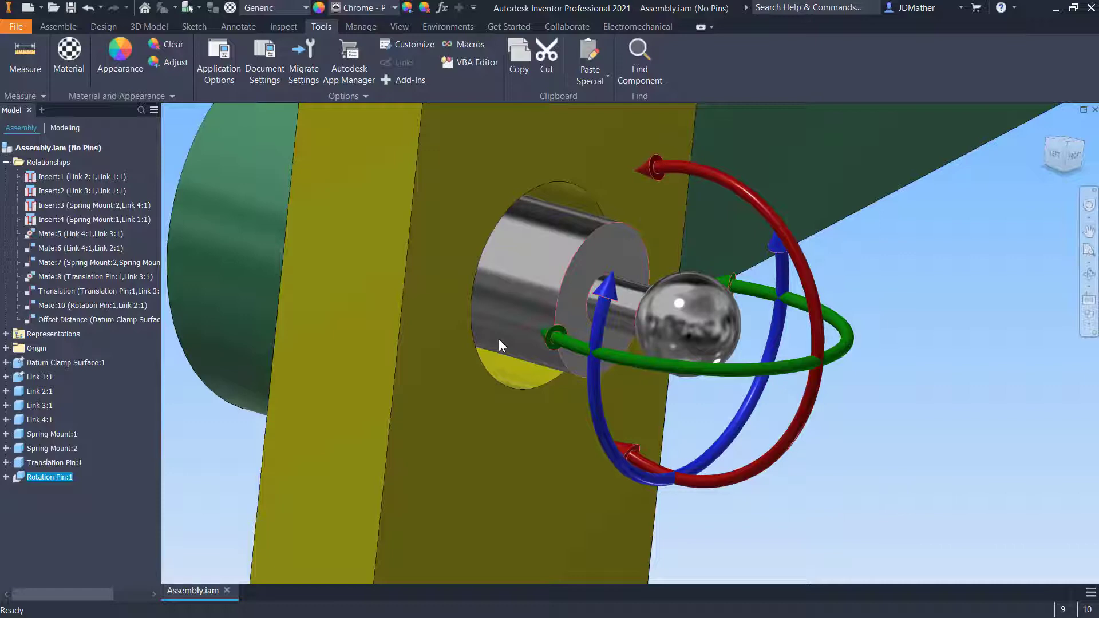
left_click_drag(499, 339, 525, 327)
left_click_drag(520, 325, 520, 335)
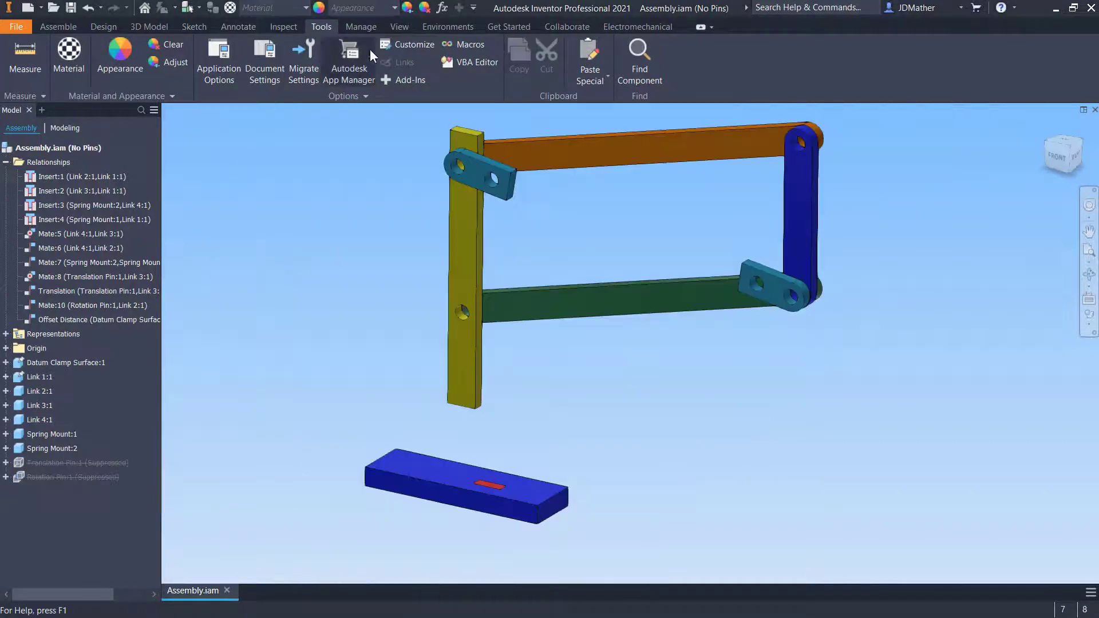
Switch to the Dynamic Simulation environment for the linkage assembly
left_click(440, 27)
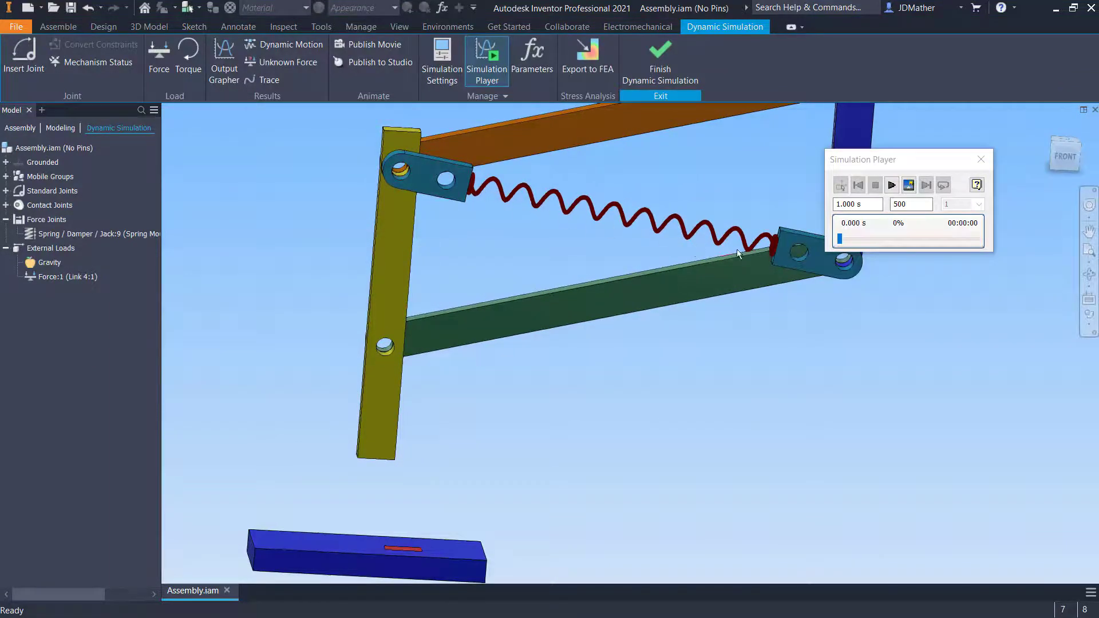
middle_click_drag(705, 363, 565, 423, "shift")
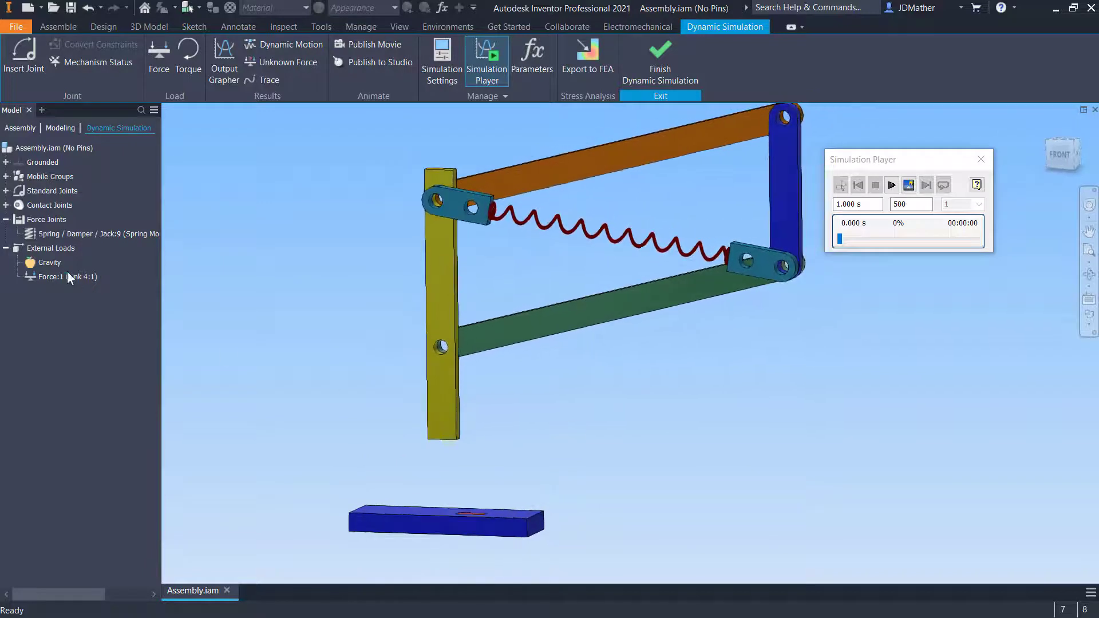
Suppress the external Force:1 load on Link 4 and play the dynamic simulation
middle_click_drag(417, 158, 438, 185, "shift")
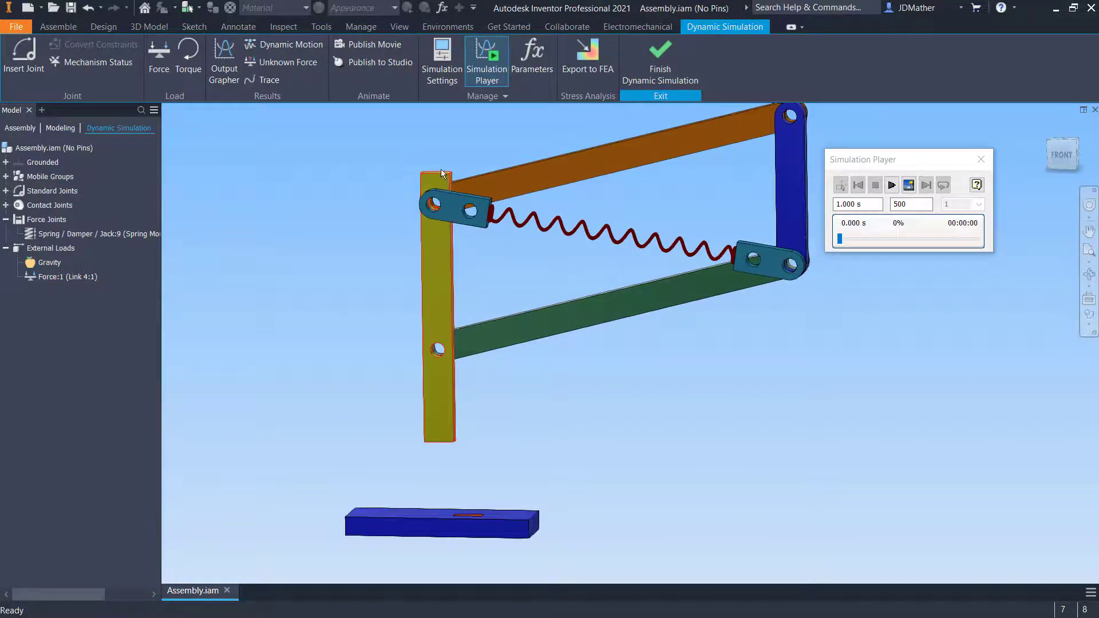
right_click(80, 279)
left_click(98, 338)
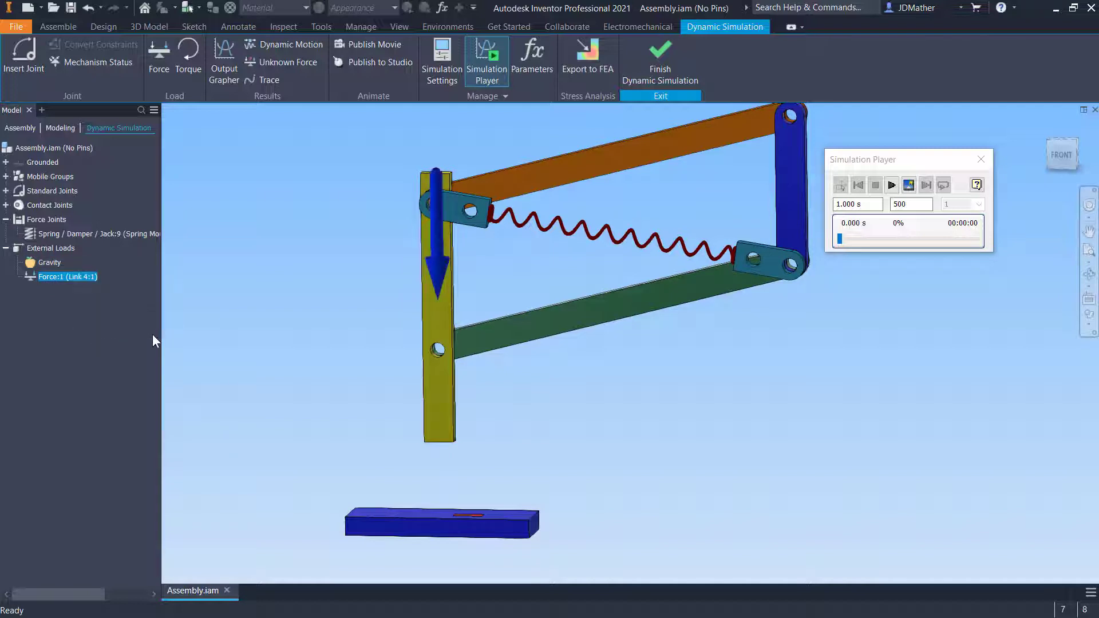
left_click(230, 326)
middle_click_drag(230, 326, 176, 321, "shift")
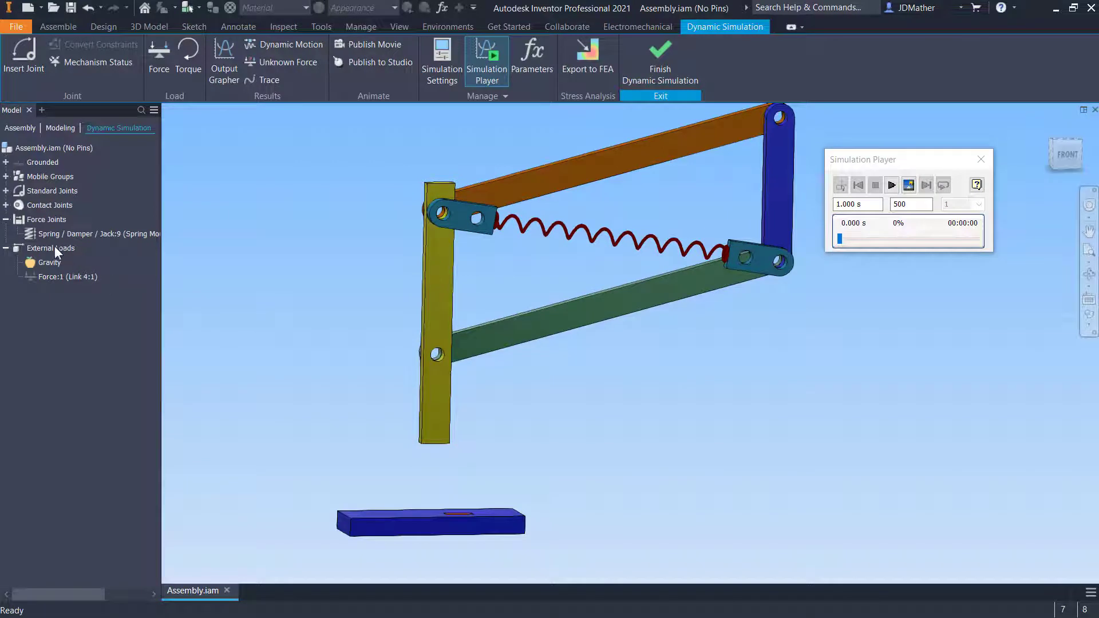
right_click(47, 233)
left_click(83, 321)
left_click(235, 315)
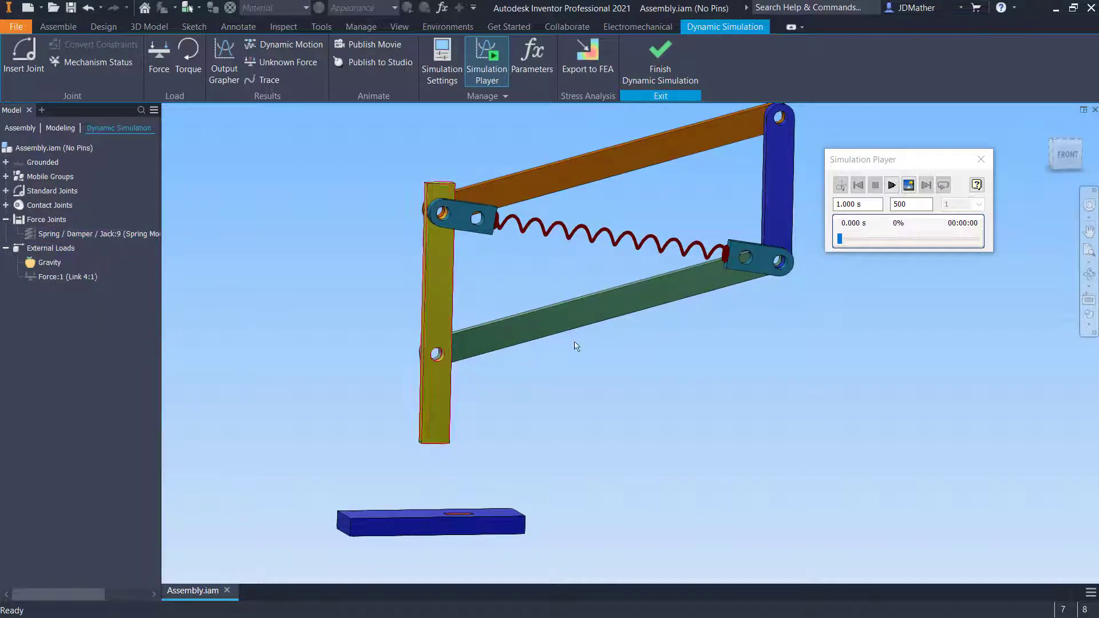
left_click(891, 185)
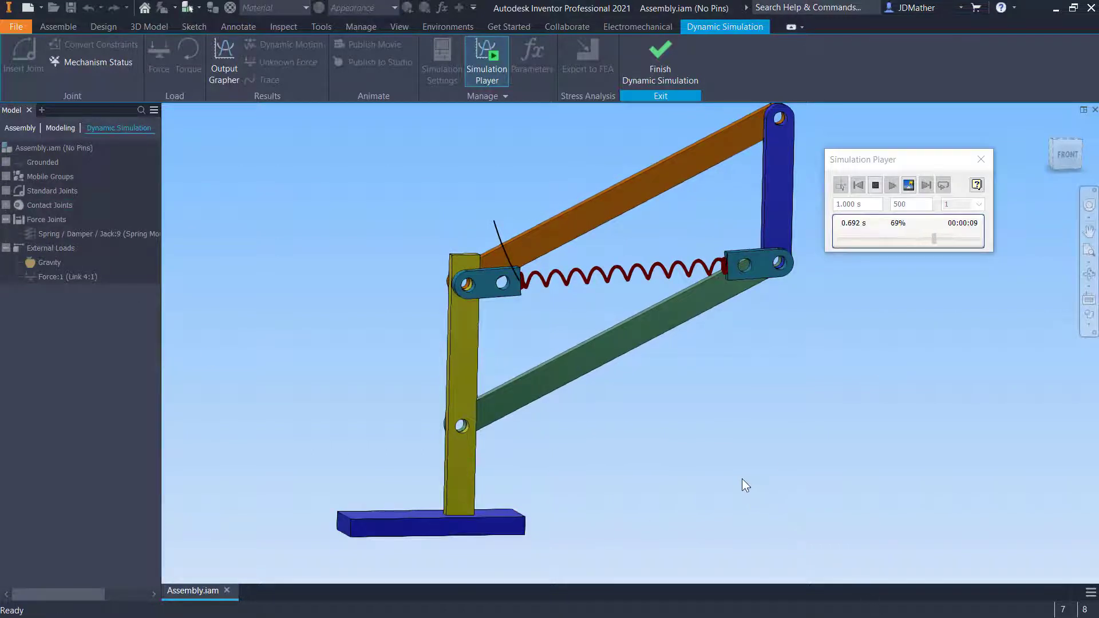
Inspect the spring's attachment at the upper link, then rewind, replay and stop the simulation
scroll(495, 269, "down", 5)
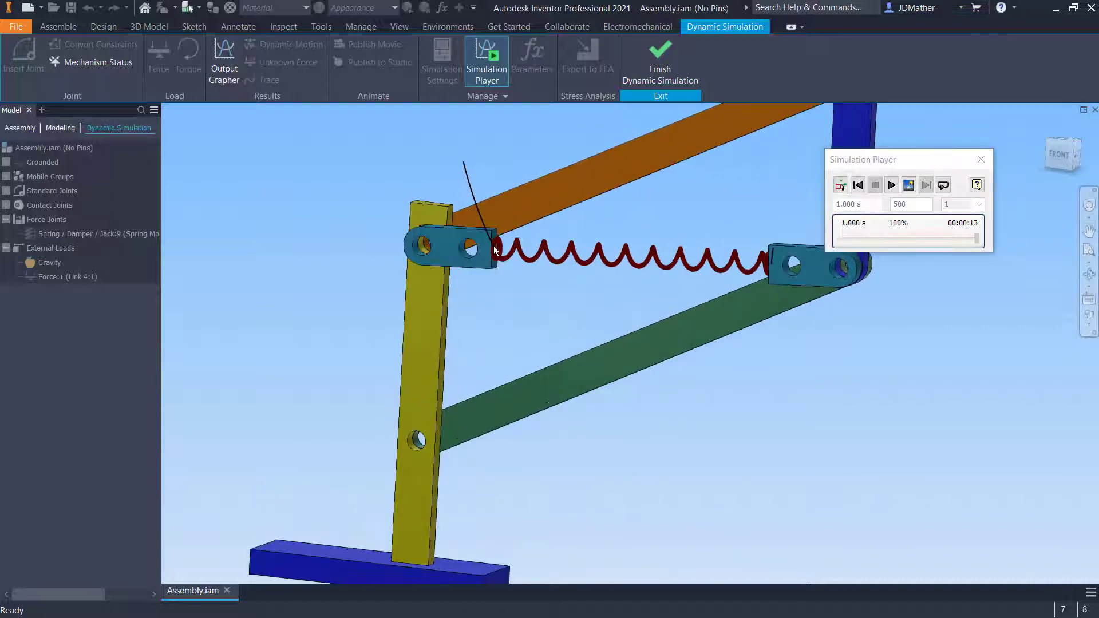
scroll(493, 246, "down", 5)
scroll(516, 298, "up", 10)
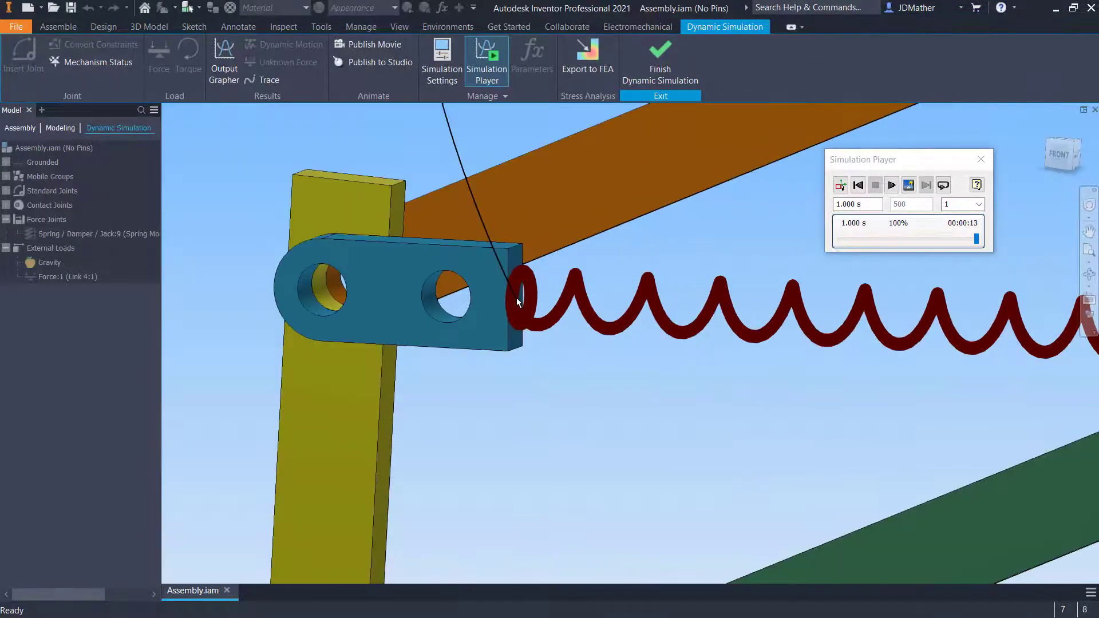
scroll(564, 335, "down", 2)
left_click(859, 186)
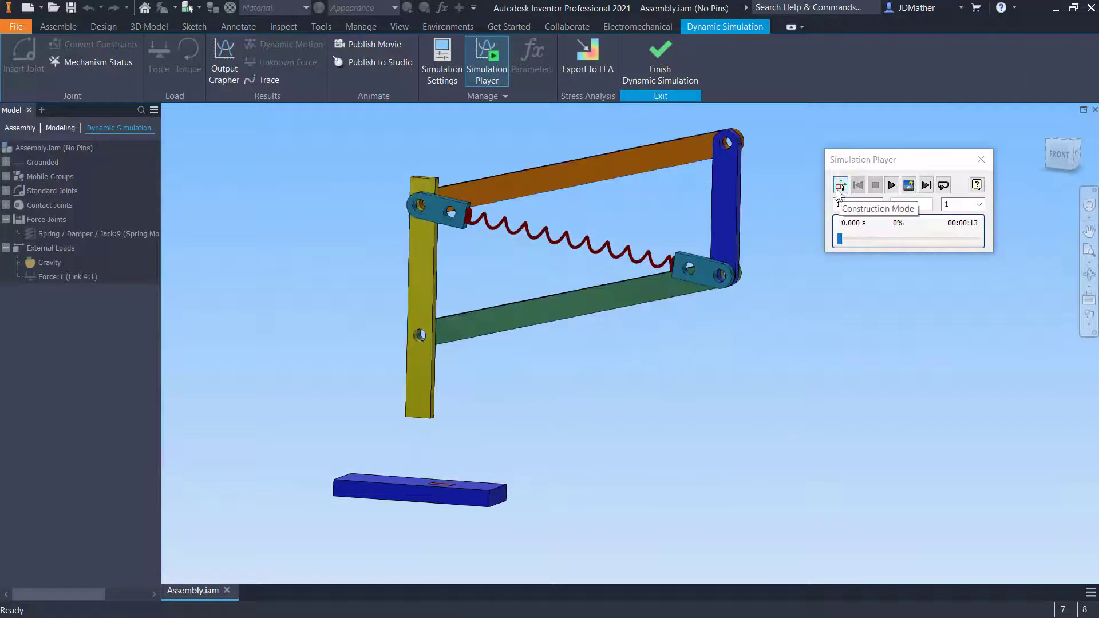
left_click(892, 185)
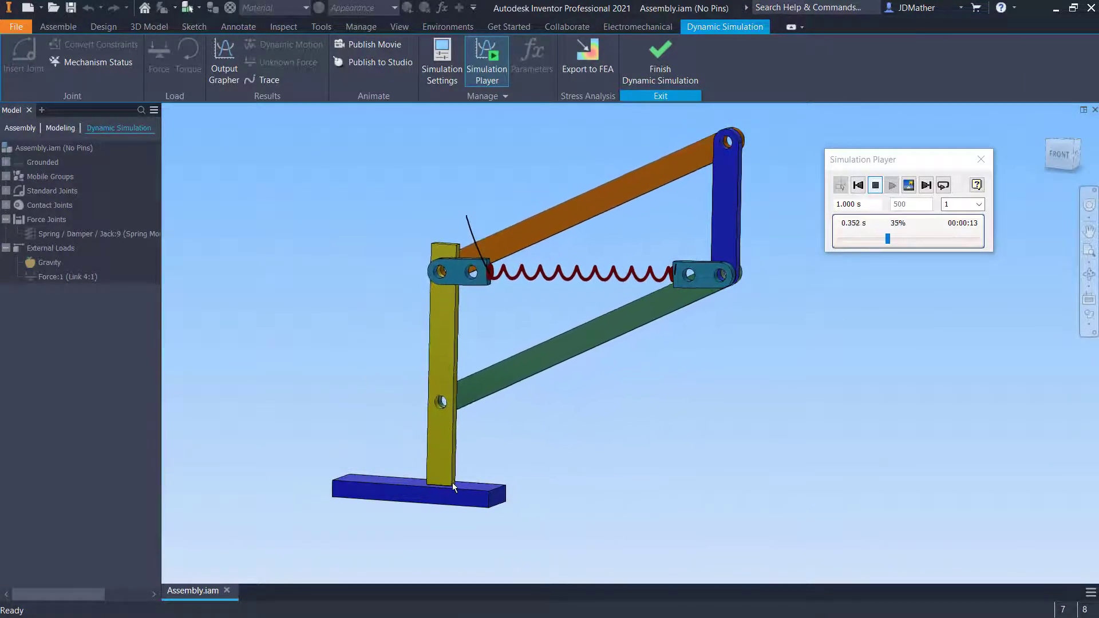
left_click(876, 187)
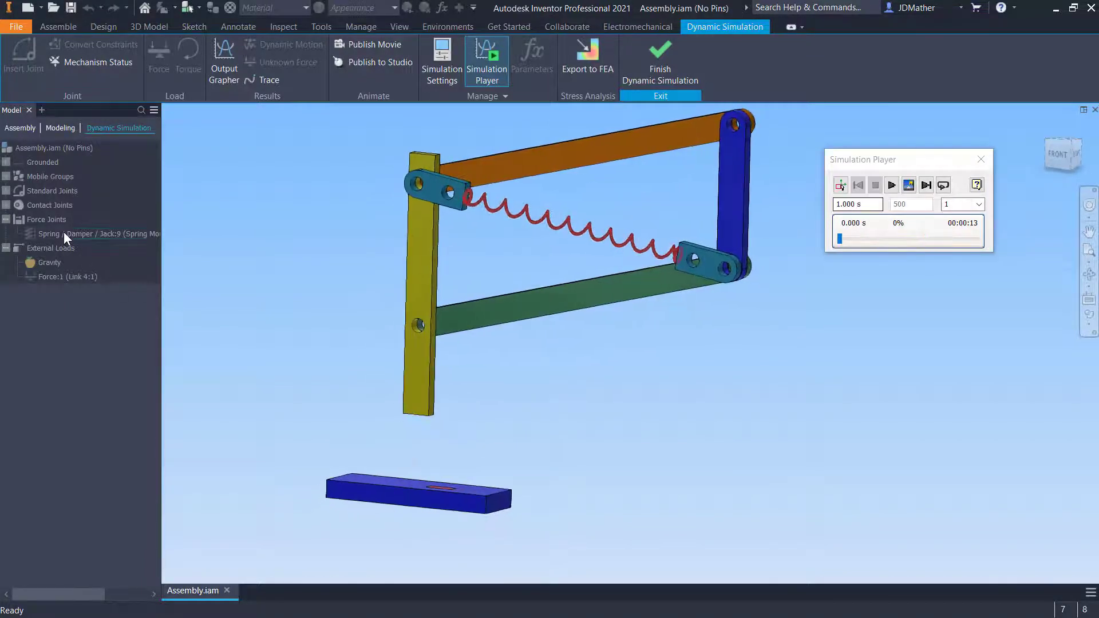
Replay the simulation once more from construction mode and stop it to return to the start
right_click(63, 233)
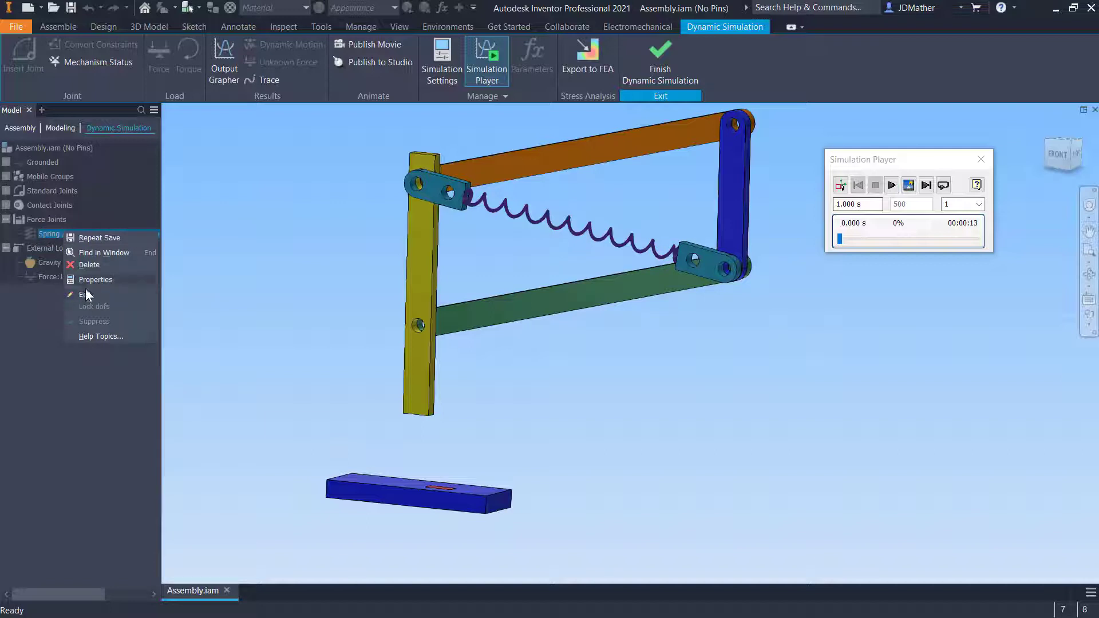
key("Escape")
left_click(839, 186)
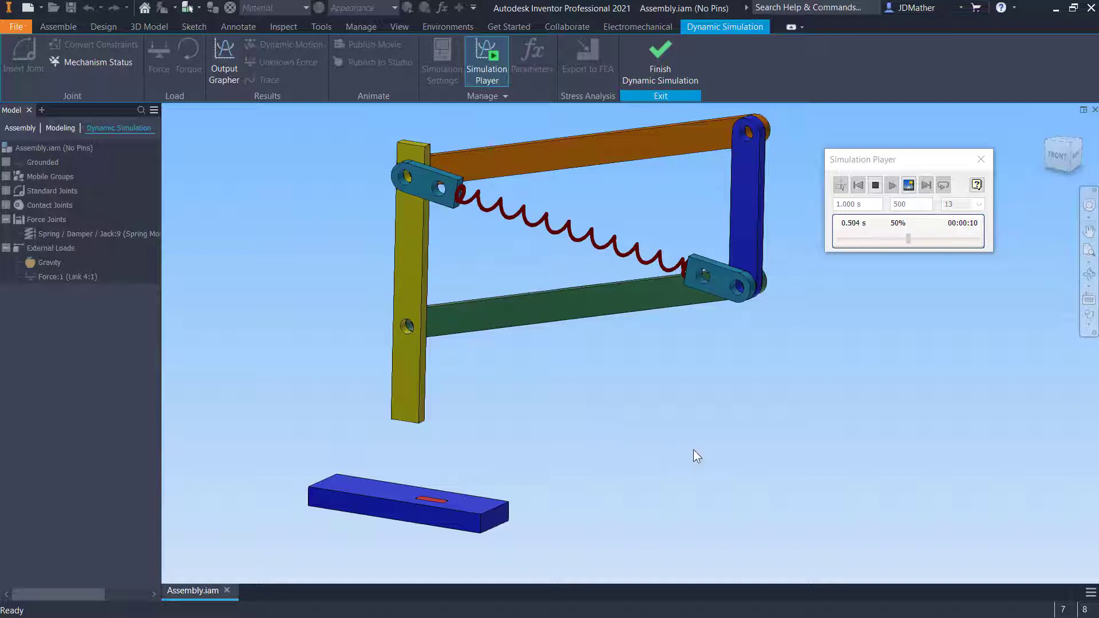
left_click(877, 188)
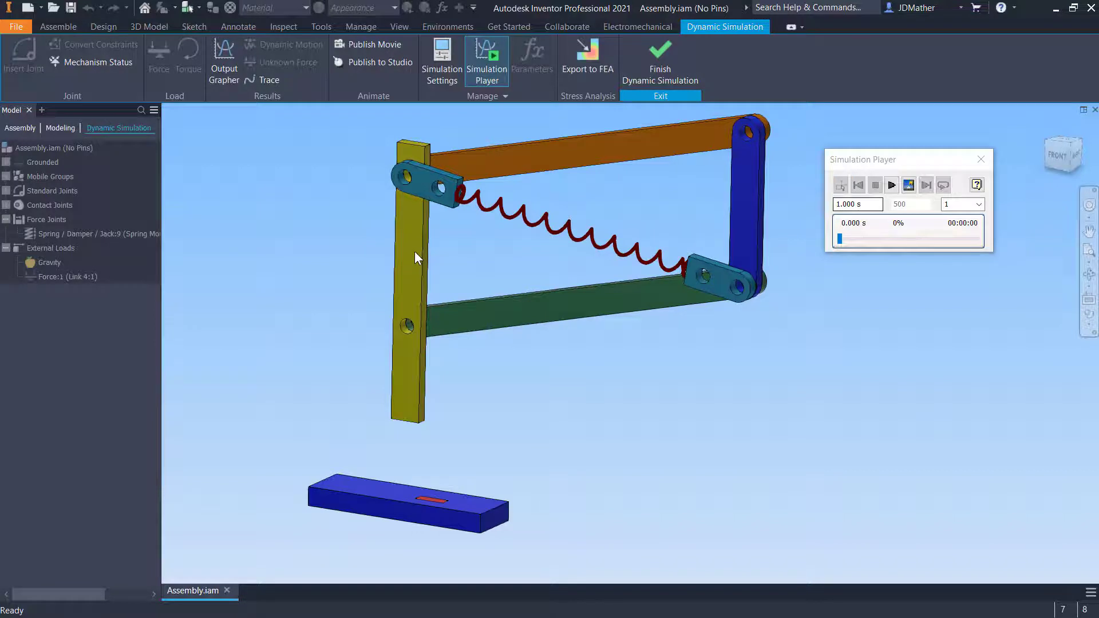
Unsuppress the external Force:1 load on Link 4
left_click_drag(414, 251, 399, 329)
left_click(288, 46)
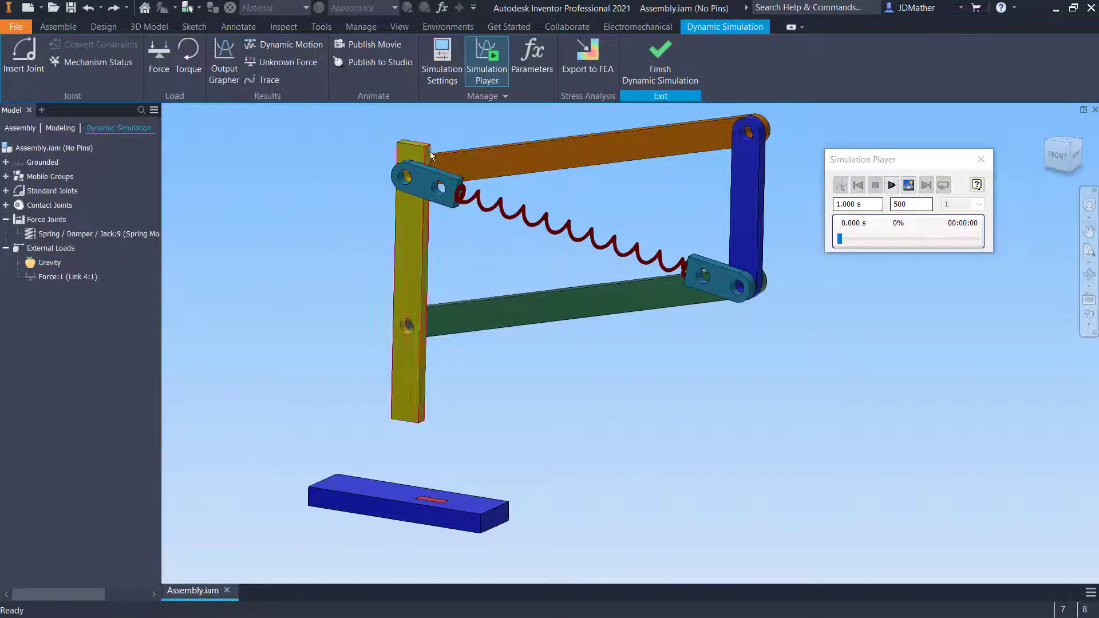
right_click(56, 275)
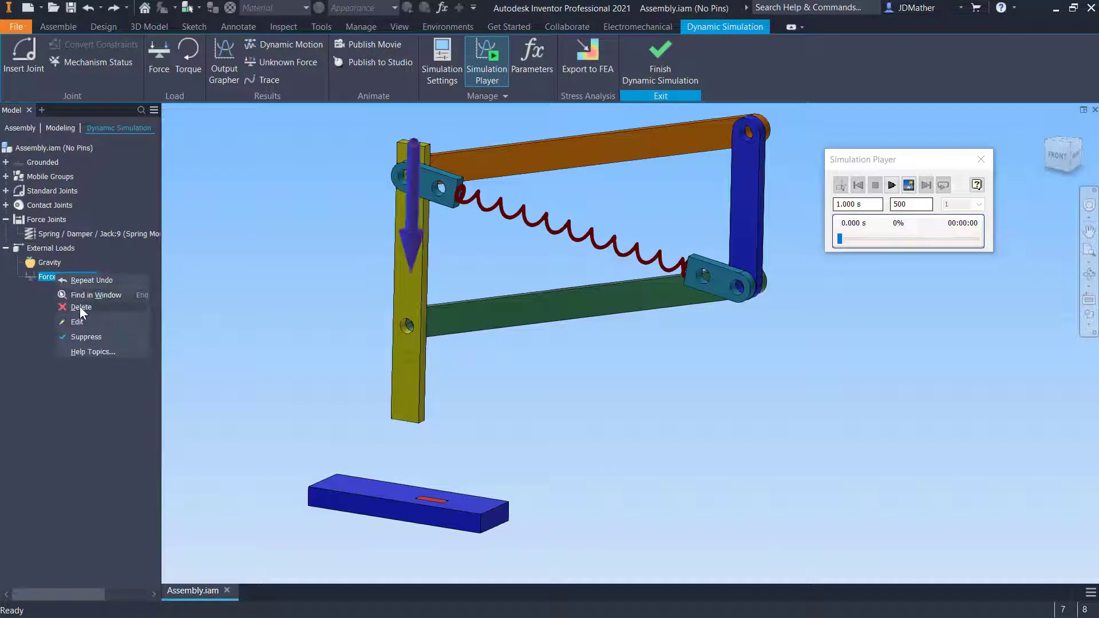
left_click(78, 336)
Edit the force magnitude as a linear ramp from 0 N at 0 s to 10 N at 1 s
right_click(53, 278)
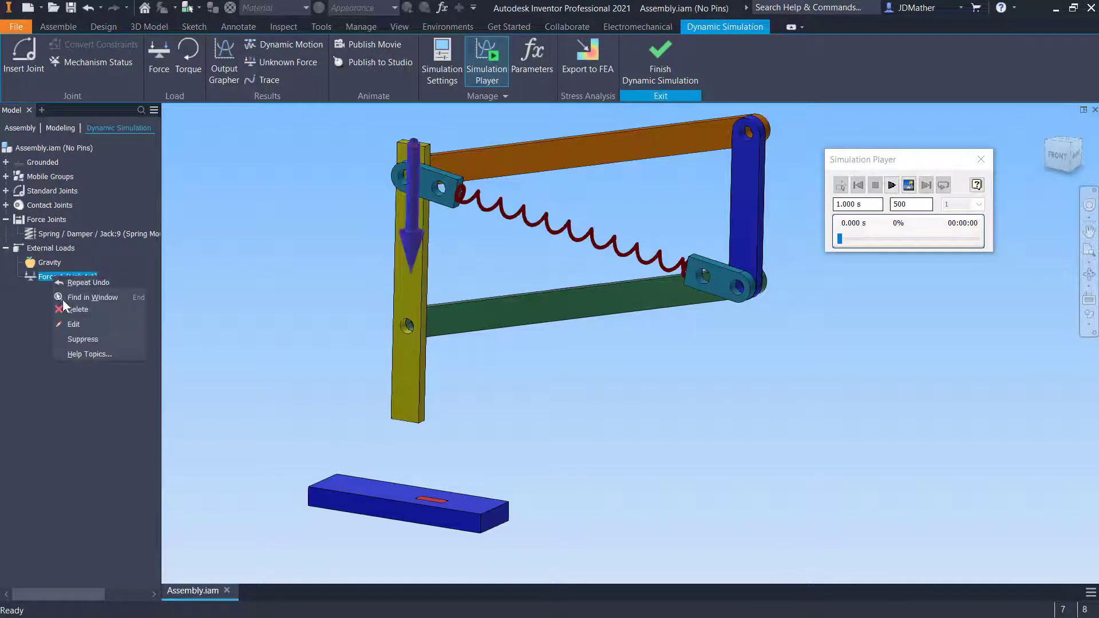
left_click(72, 324)
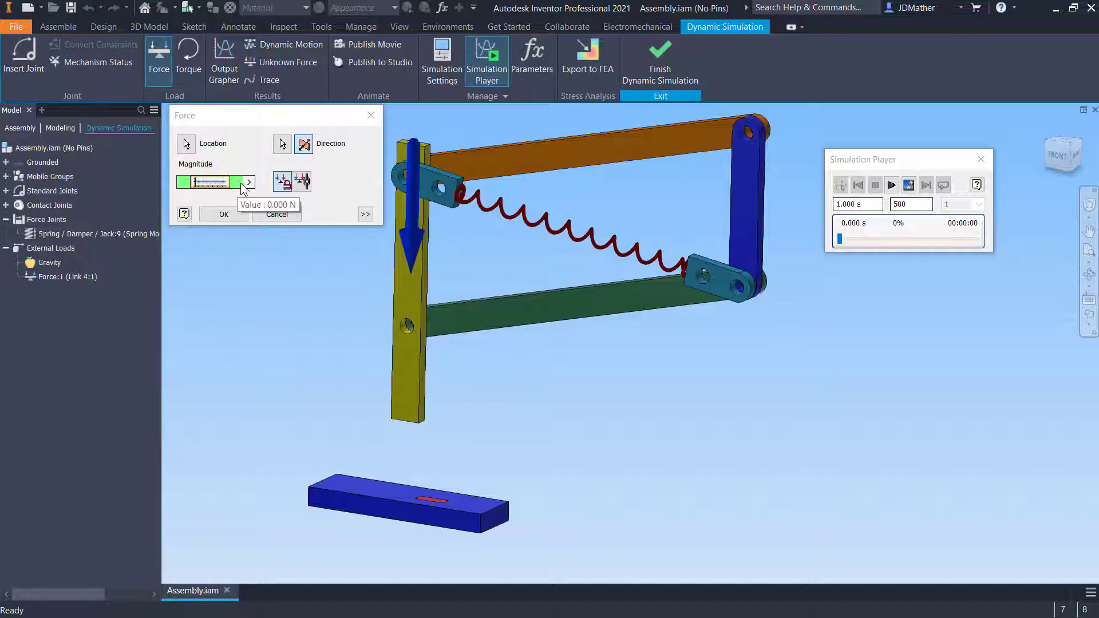
left_click(231, 184)
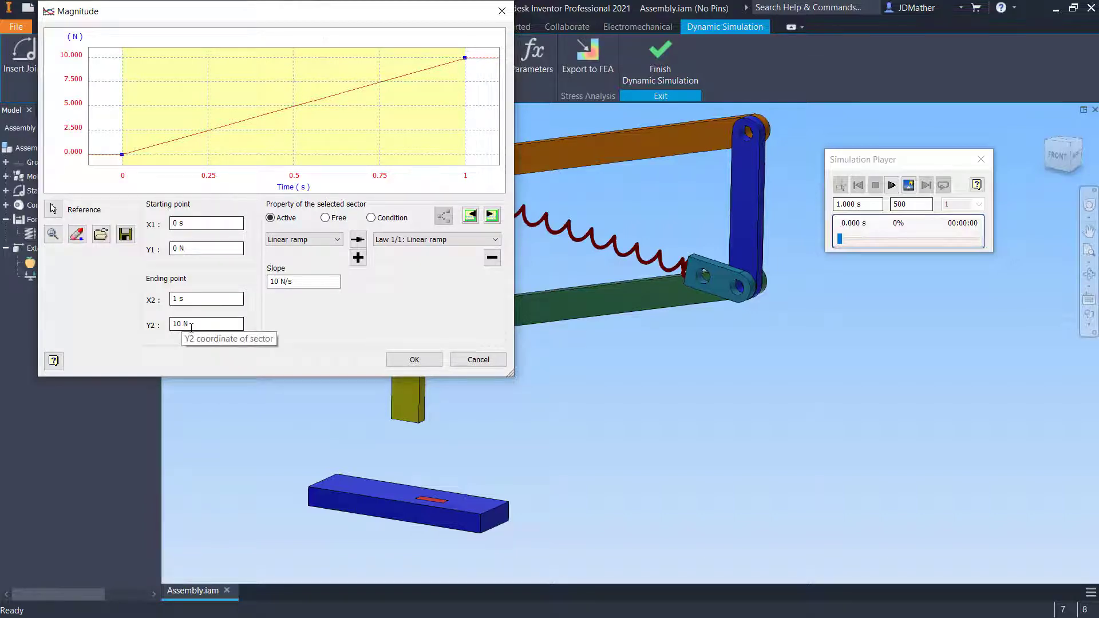
left_click(414, 360)
Play the simulation with the ramped force, rewind it, and play it again
left_click(891, 185)
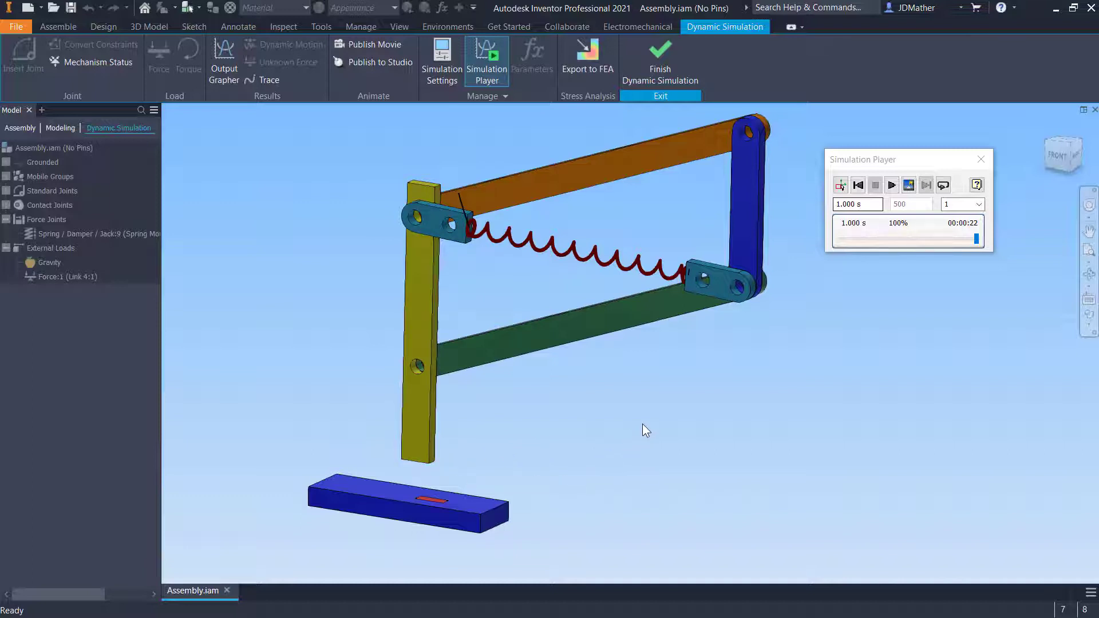
left_click(858, 185)
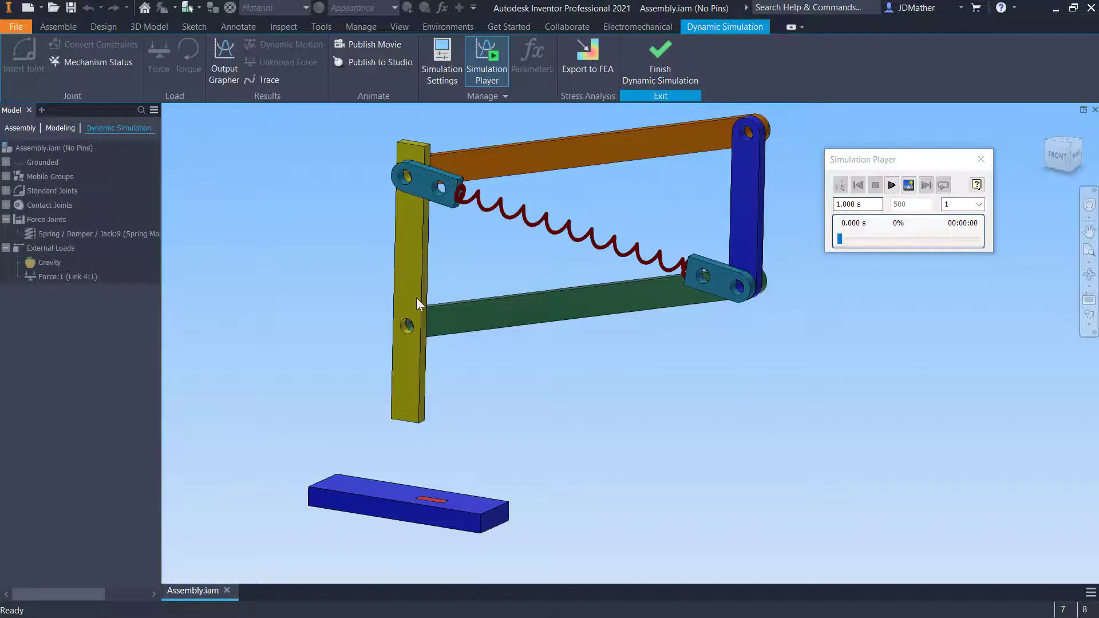
left_click_drag(417, 298, 478, 556)
left_click(875, 185)
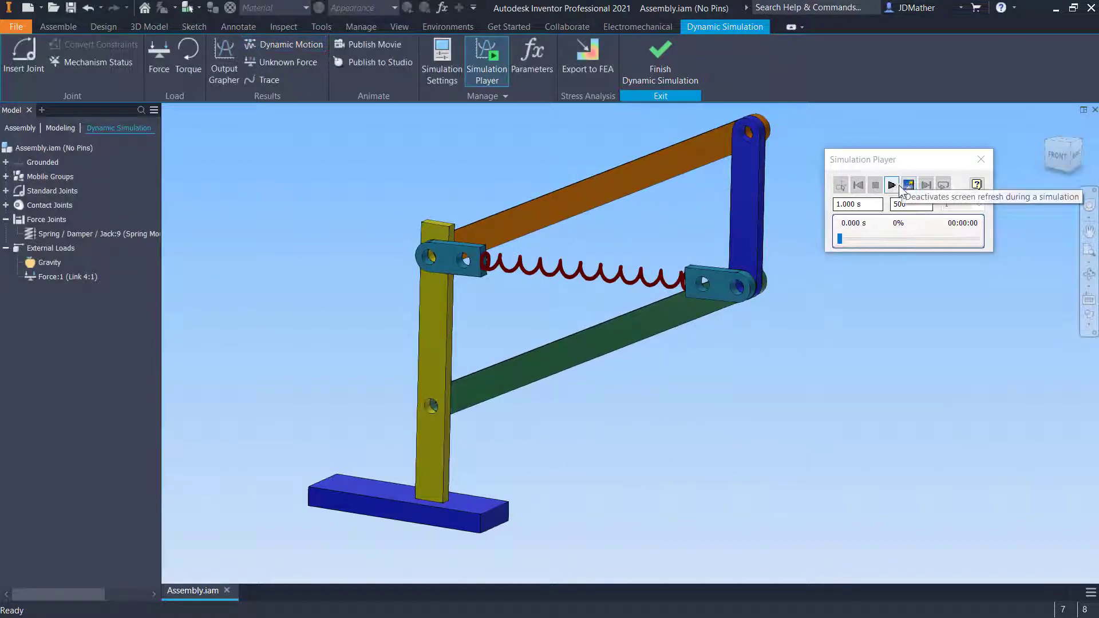
left_click(891, 185)
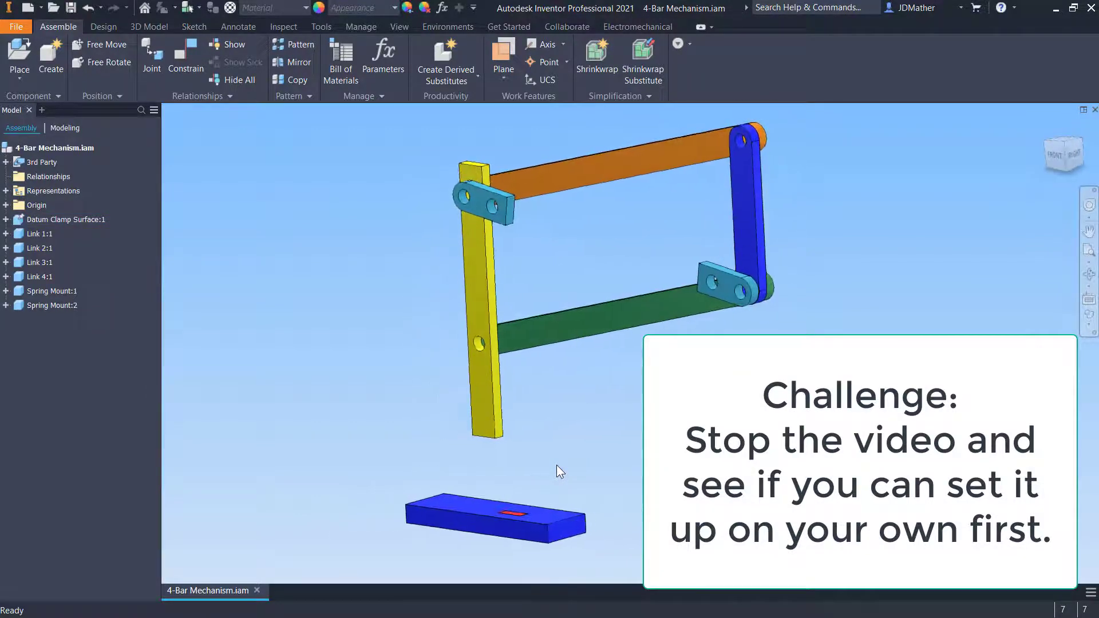
Reset to the home view of the 4-Bar Mechanism assembly and ground Link 1
left_click(75, 220)
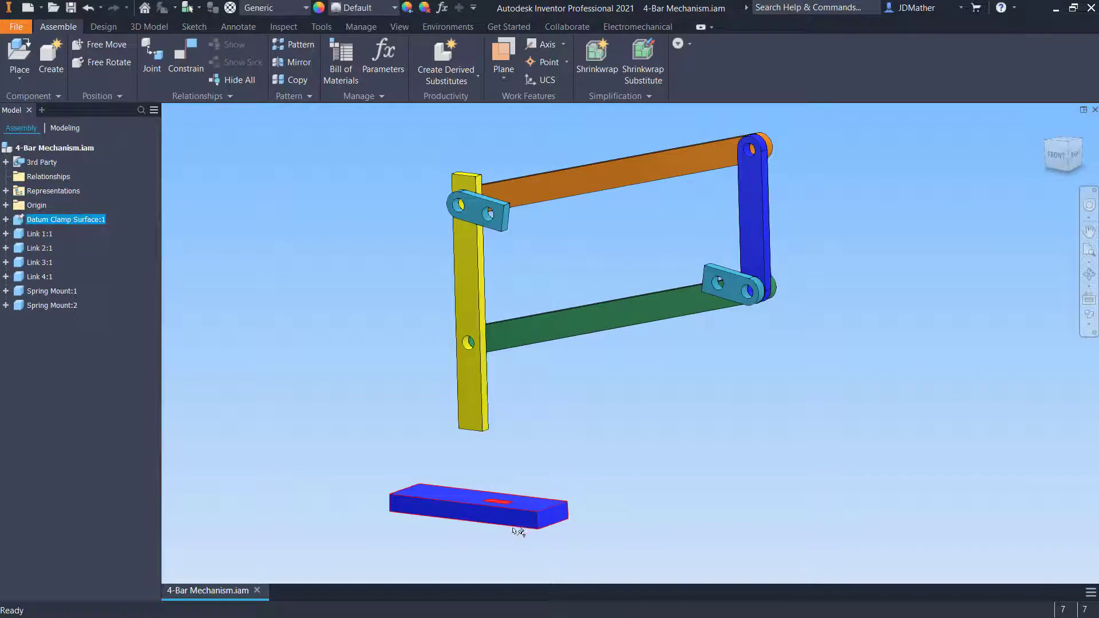
key("F6")
left_click(360, 361)
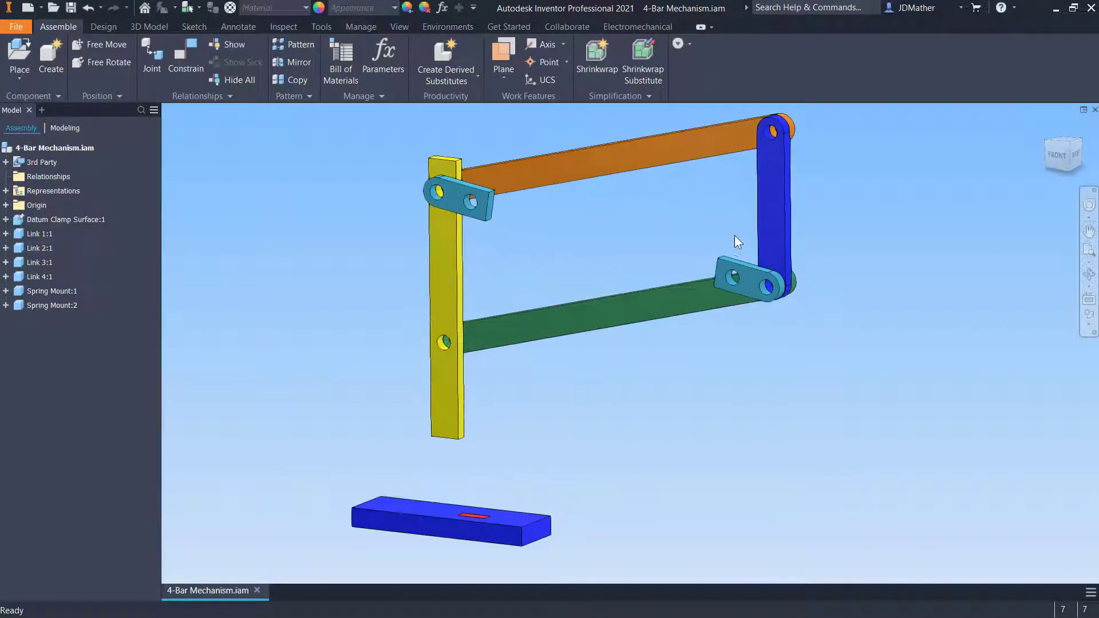
left_click(766, 218)
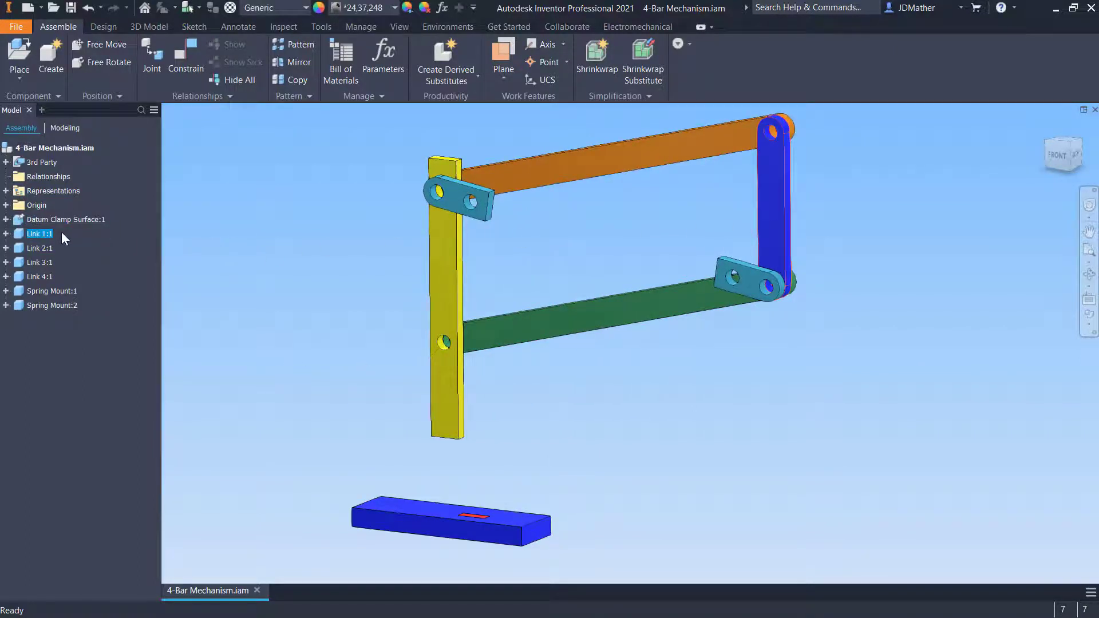
right_click(39, 232)
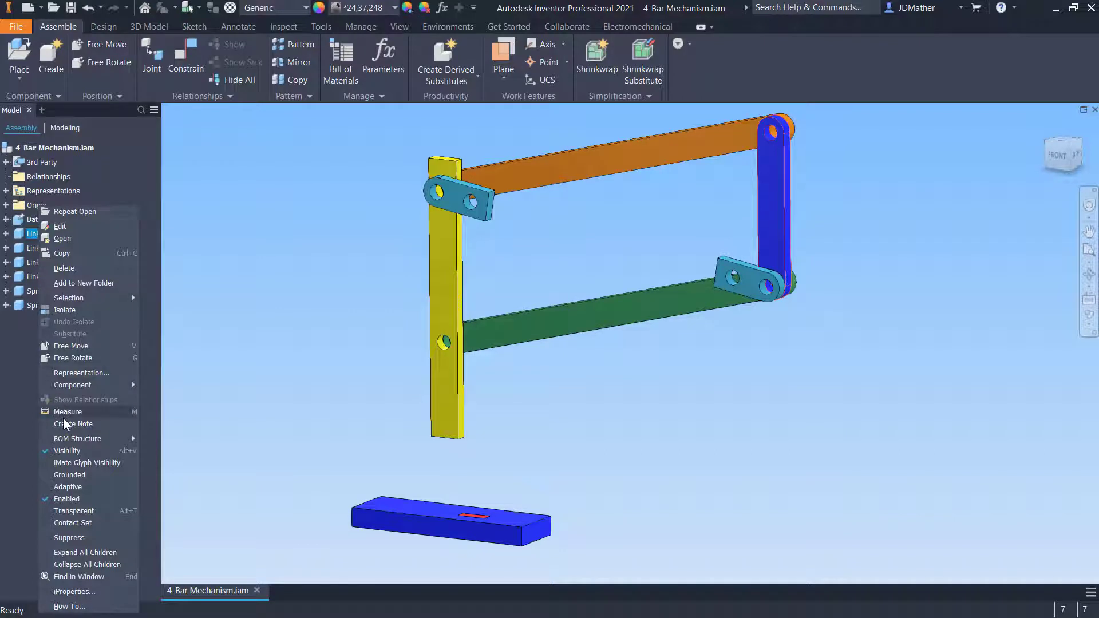
left_click(72, 470)
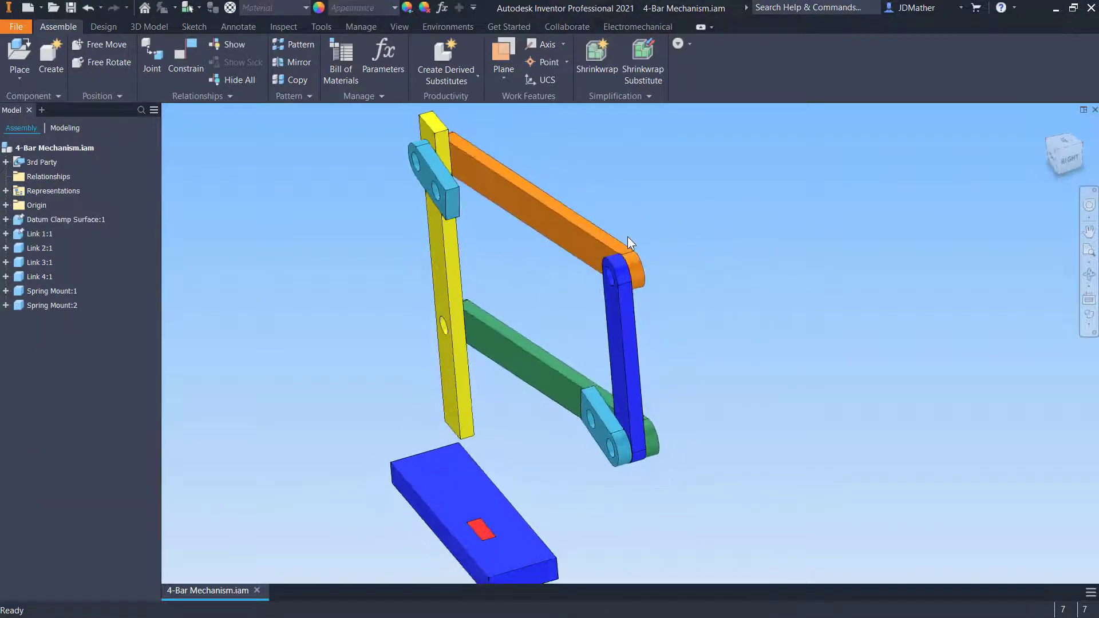
Insert-constrain the orange link's end hole to the blue link's upper hole with a 0.01 mm offset
left_click_drag(619, 248, 640, 234)
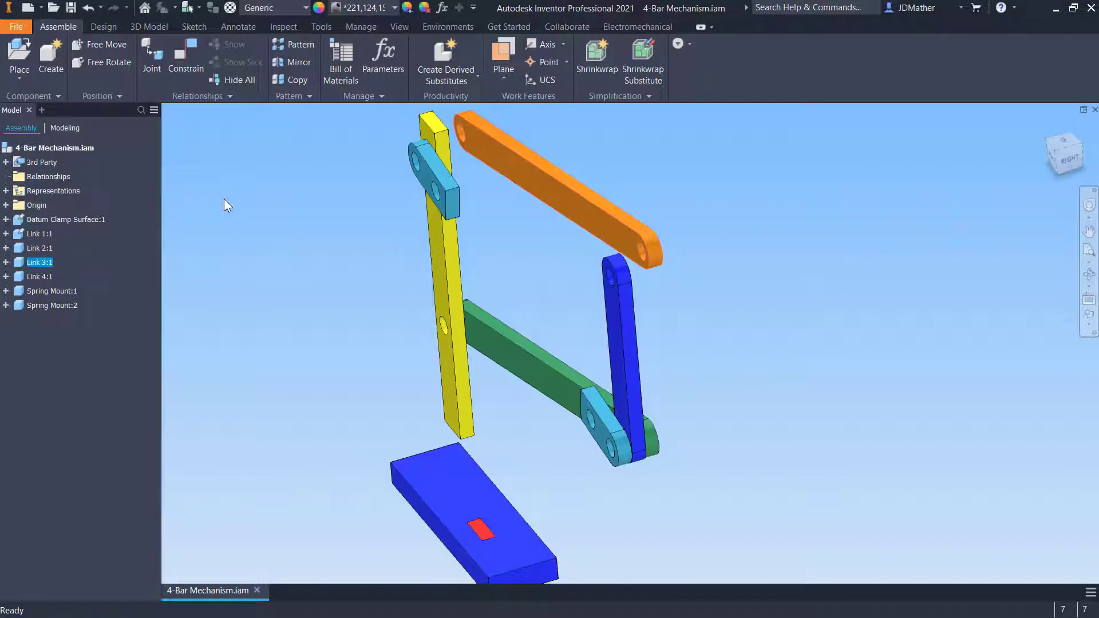
key("c")
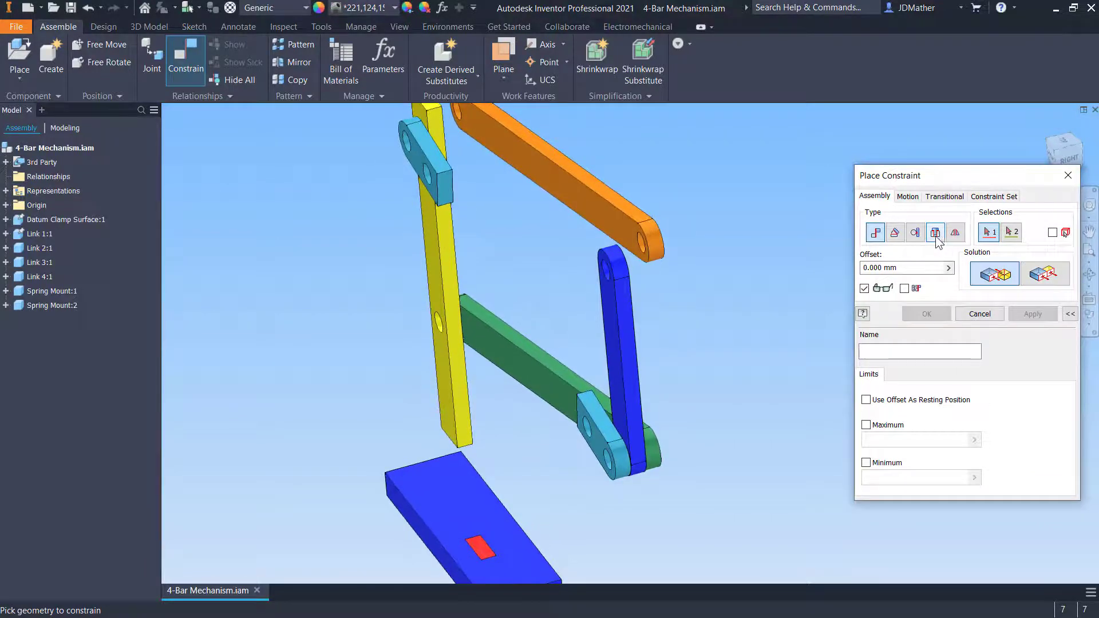
left_click(936, 234)
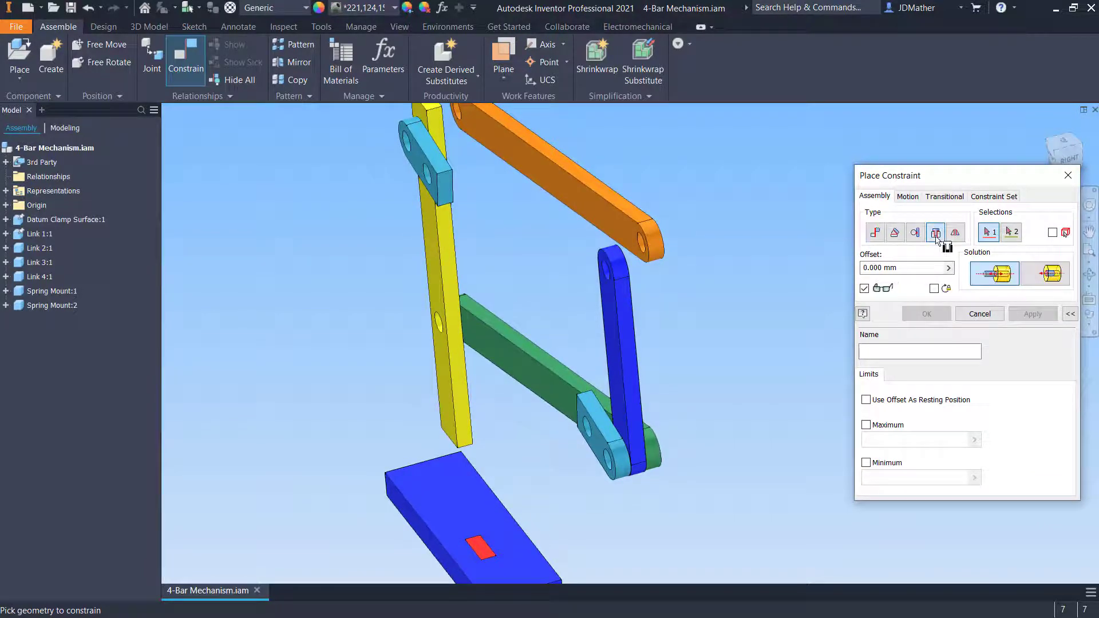
left_click(641, 246)
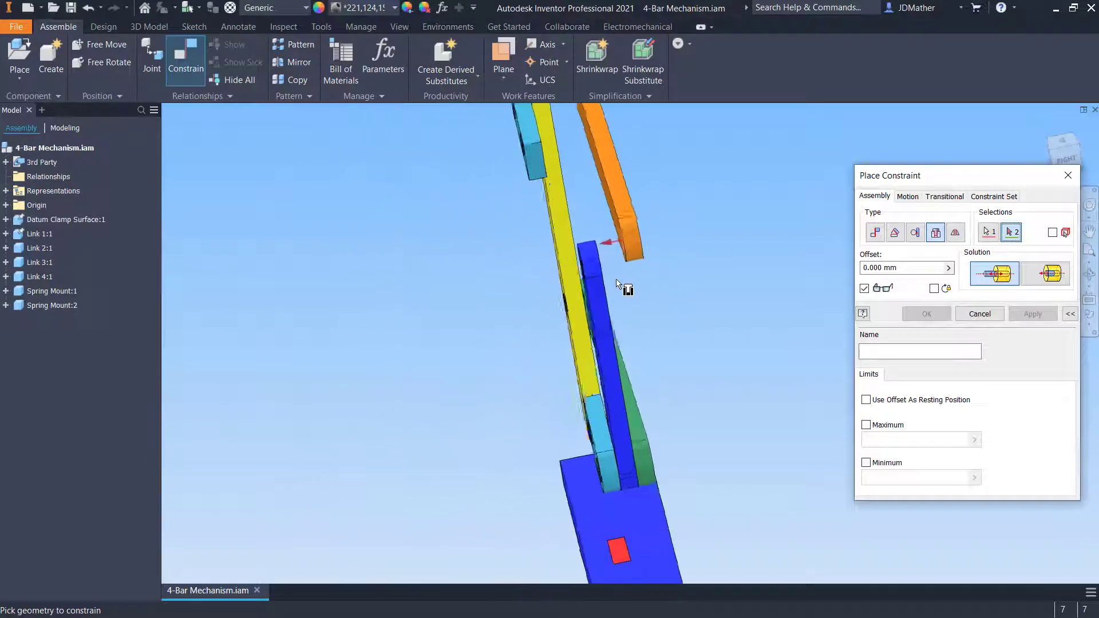
left_click(601, 266)
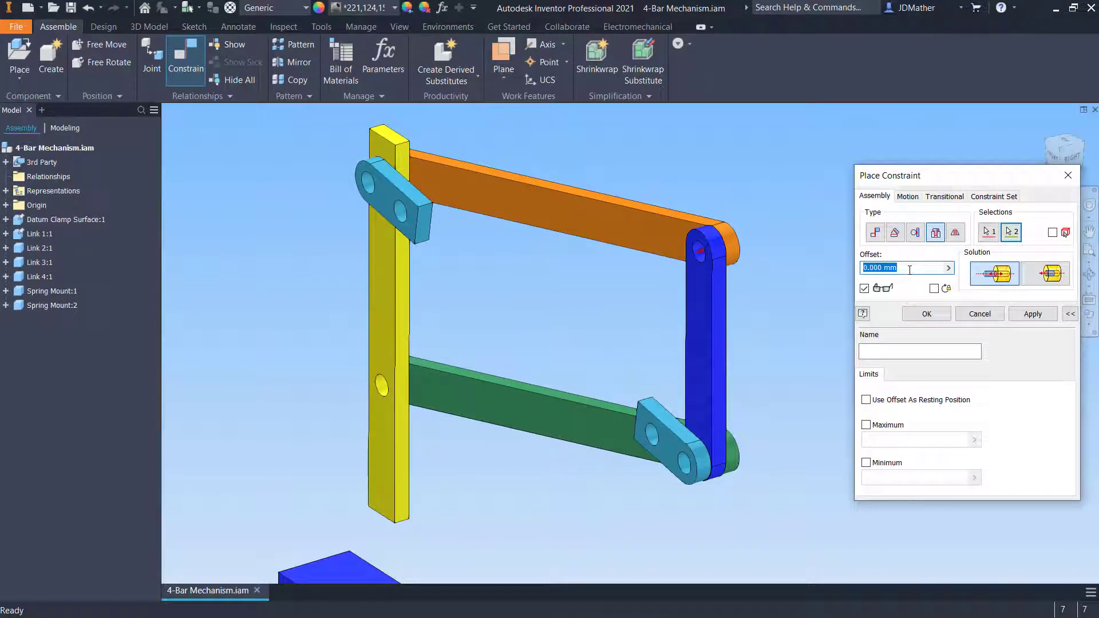
type(".01")
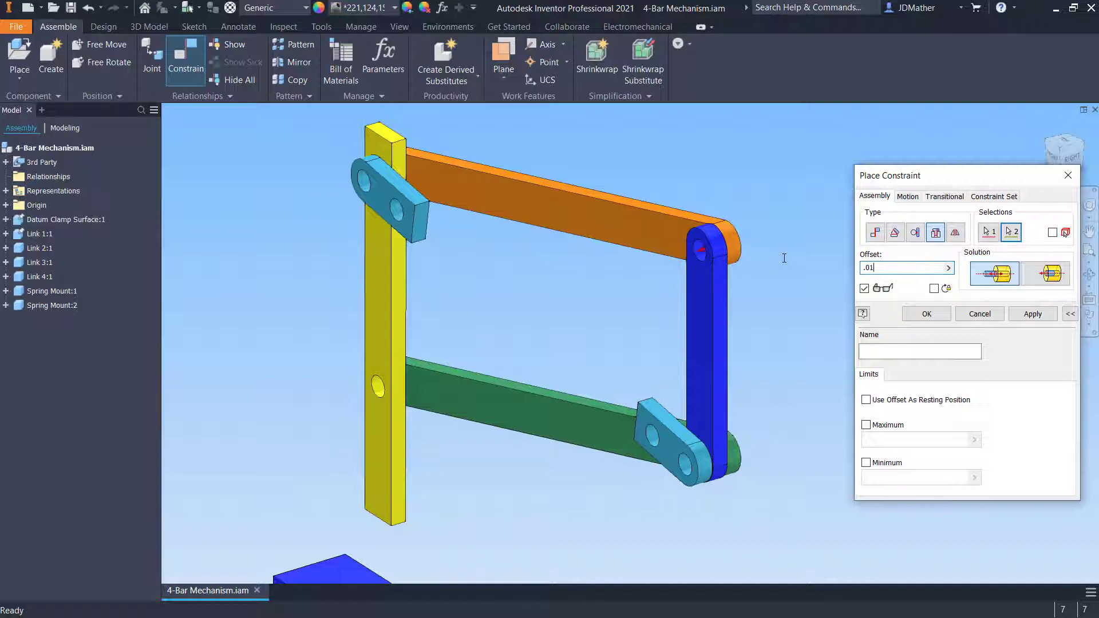
left_click(942, 311)
Insert-constrain the green link's end hole to the blue link's lower hole with a 0.01 mm offset
left_click_drag(737, 463, 781, 470)
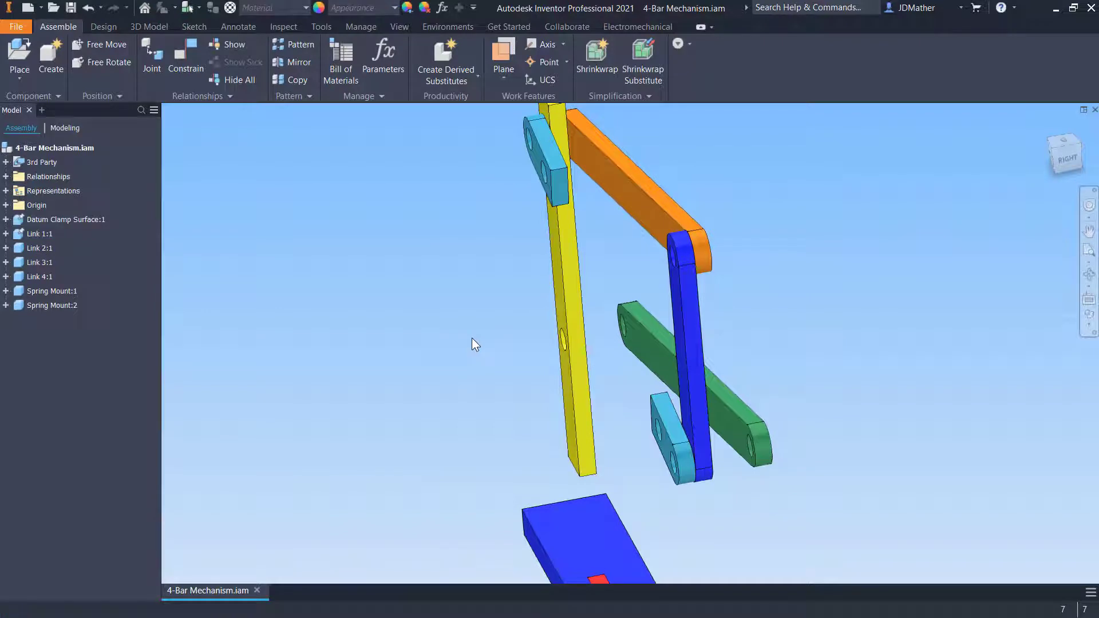
key("c")
left_click(930, 235)
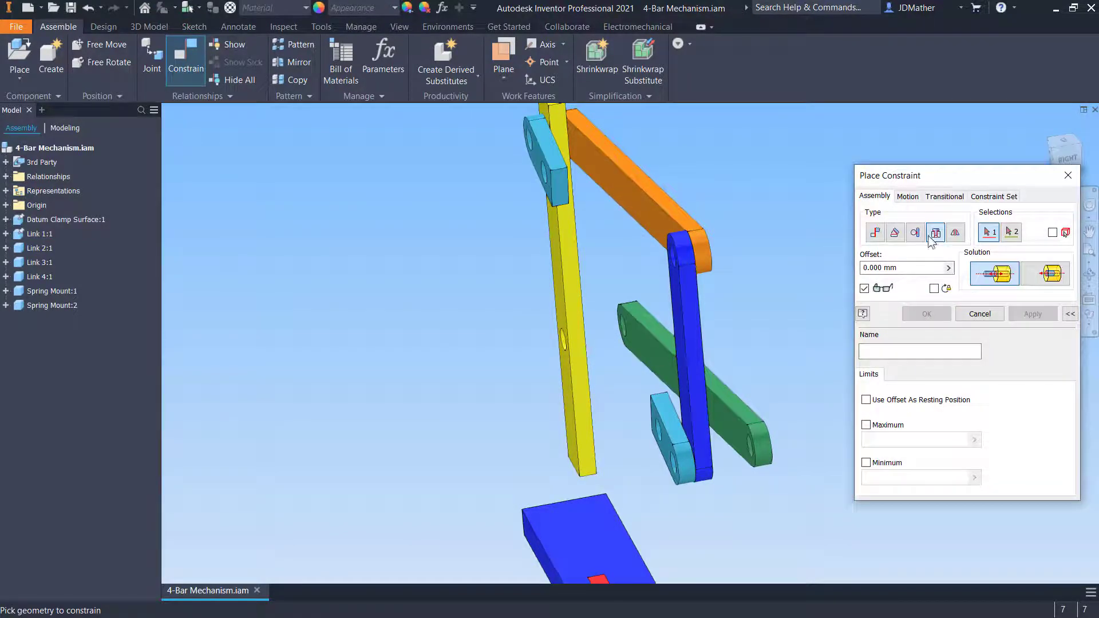
left_click(779, 456)
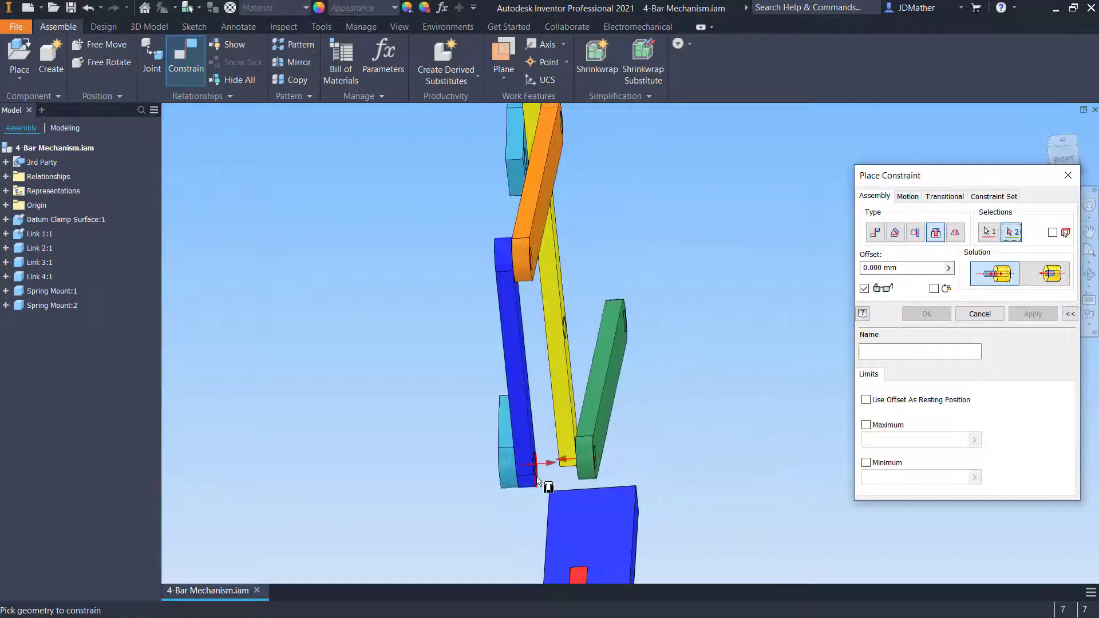
left_click(537, 477)
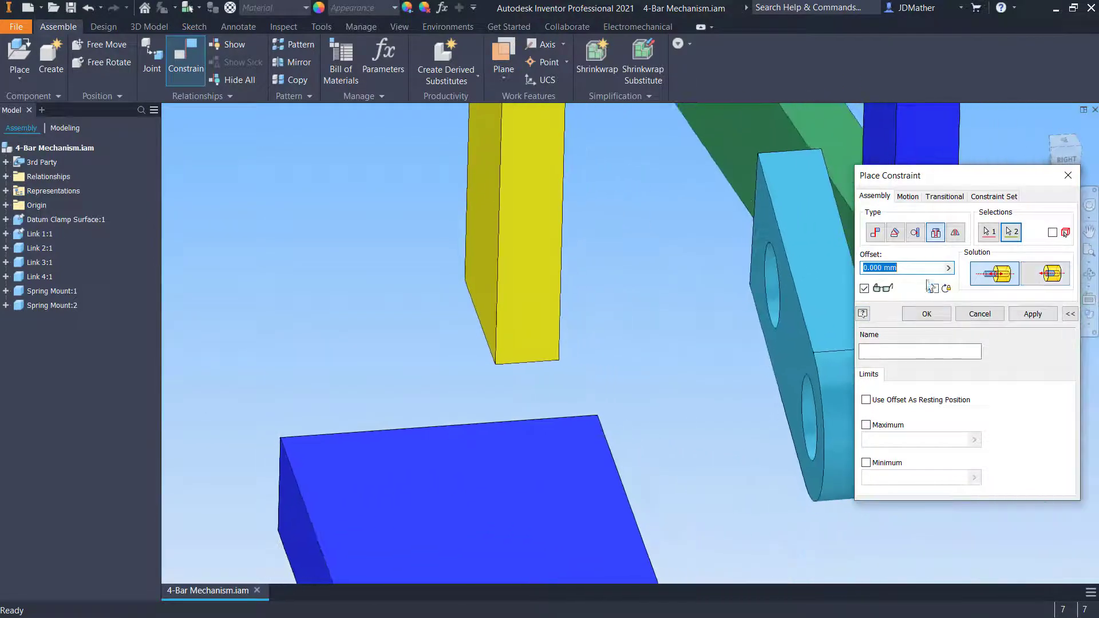
type(".01")
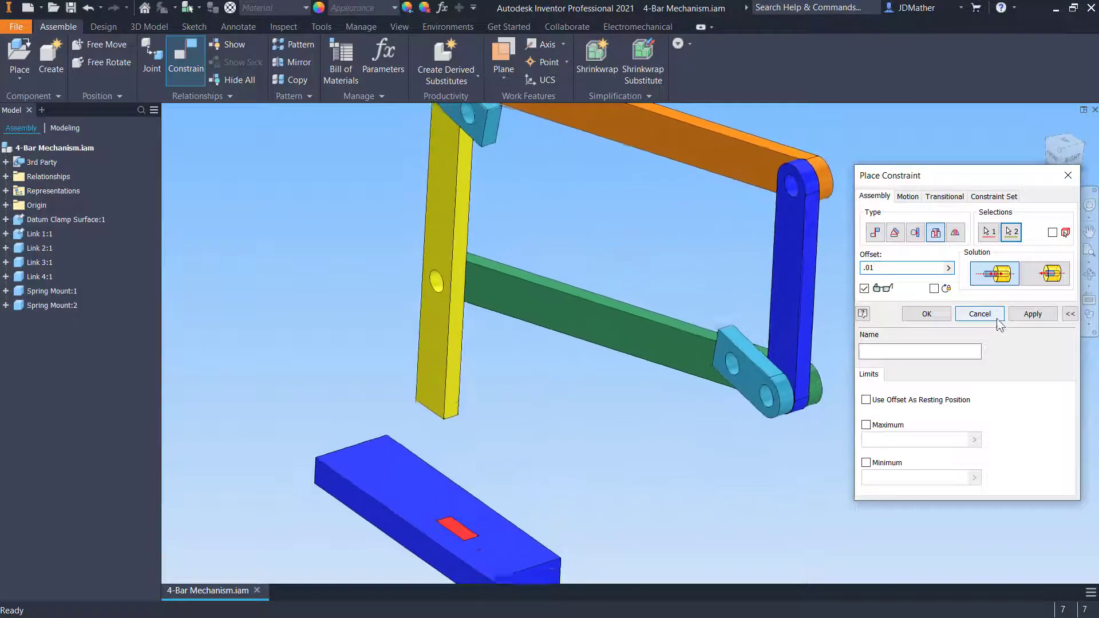
left_click(1018, 314)
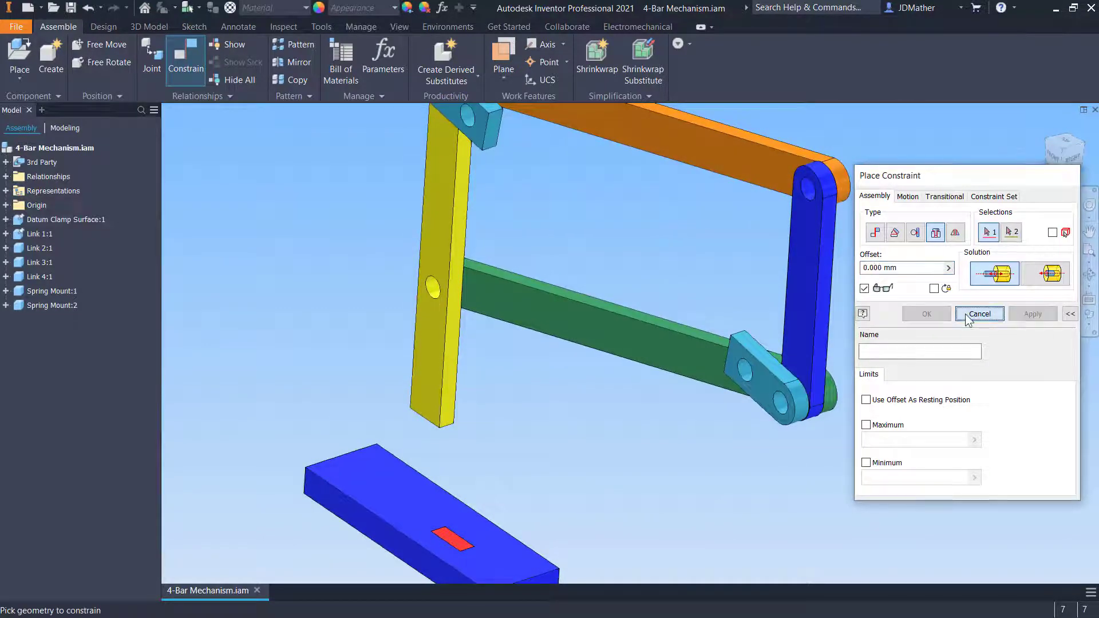
left_click(979, 315)
Drag the links to test the linkage's motion
mouse_move(575, 351)
left_mouse_down()
mouse_move(578, 376)
mouse_move(589, 317)
mouse_move(589, 338)
left_mouse_up()
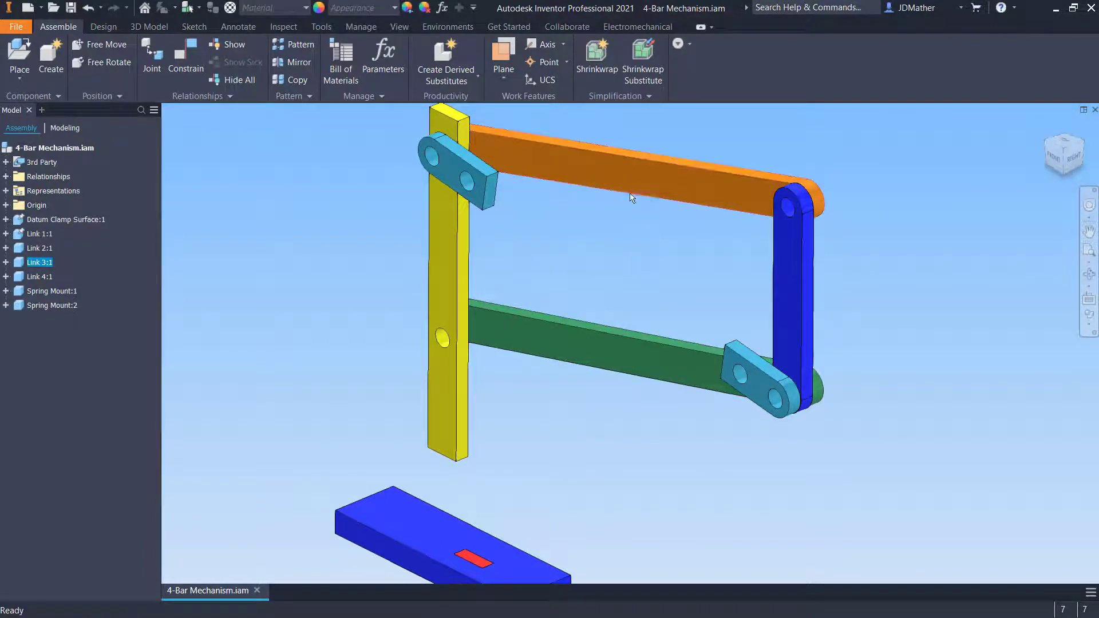
mouse_move(630, 196)
left_mouse_down()
mouse_move(624, 223)
mouse_move(626, 207)
left_mouse_up()
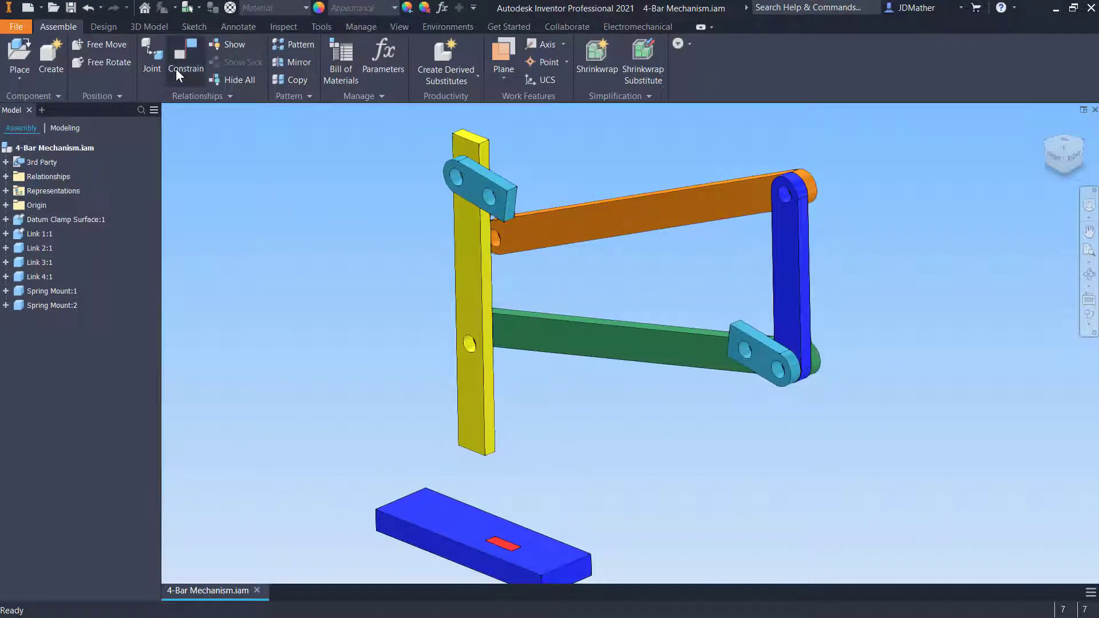
Open the Dynamic Simulation environment and save the assembly with all its dependent files
left_click(431, 26)
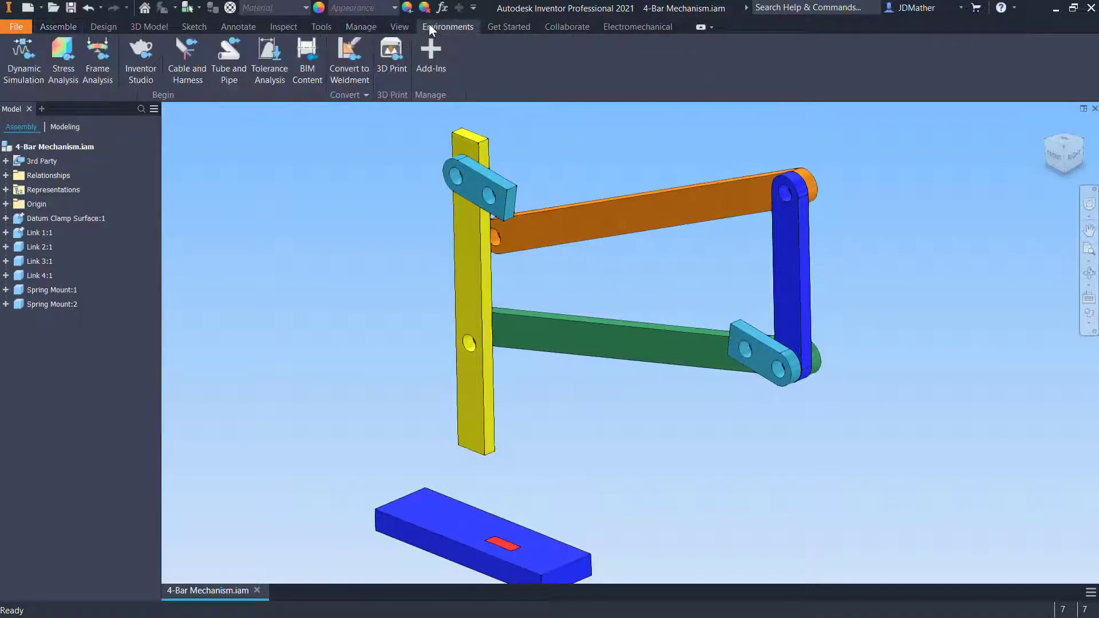
left_click(23, 58)
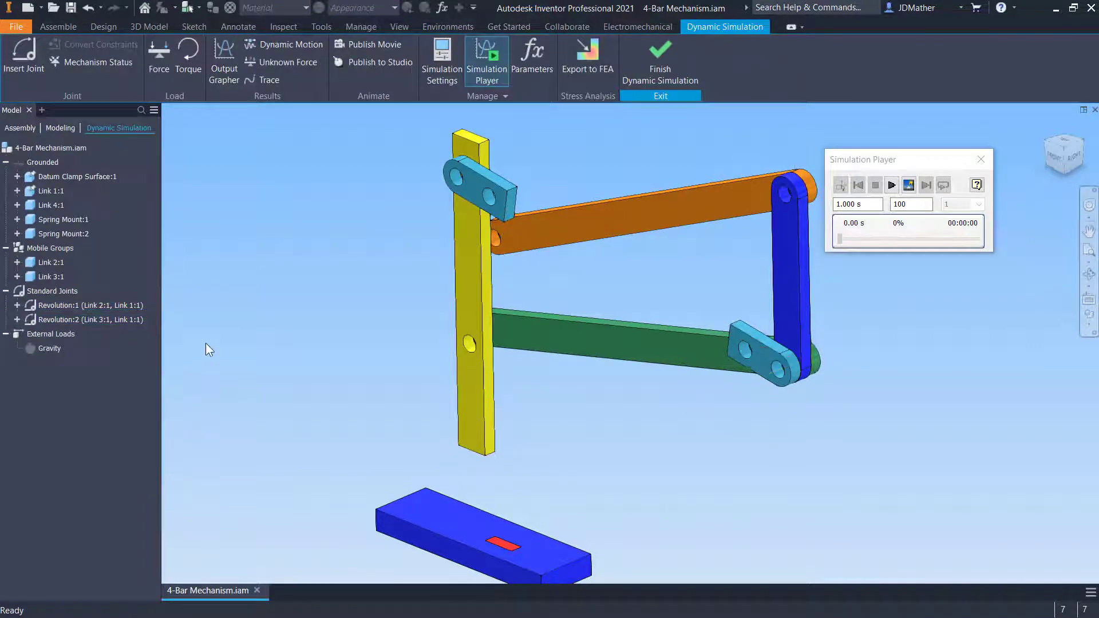
left_click(71, 8)
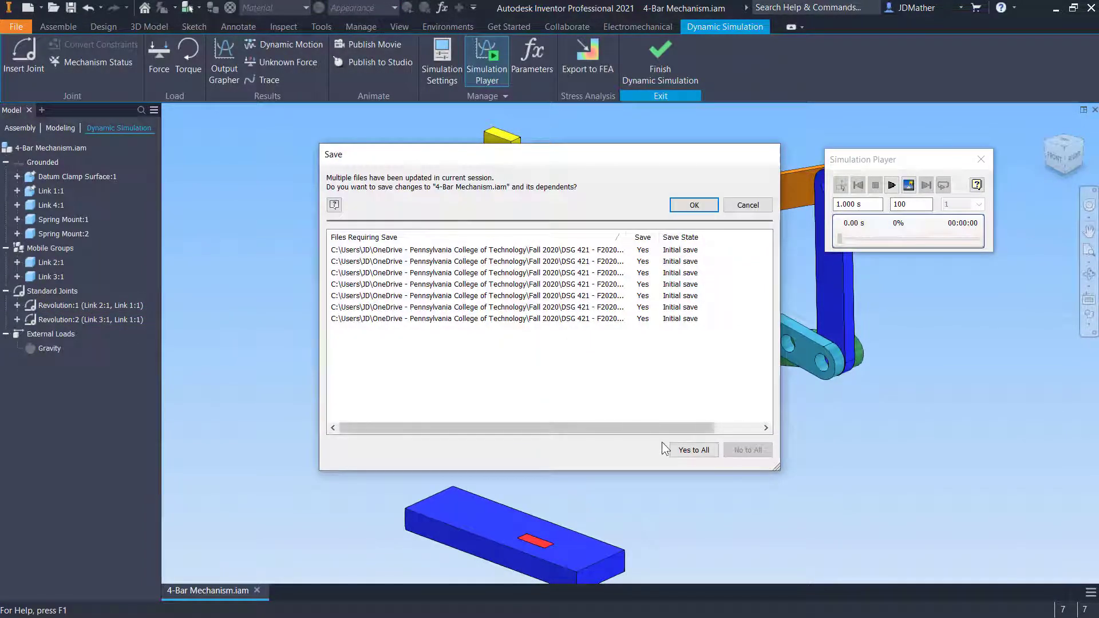
left_click(690, 450)
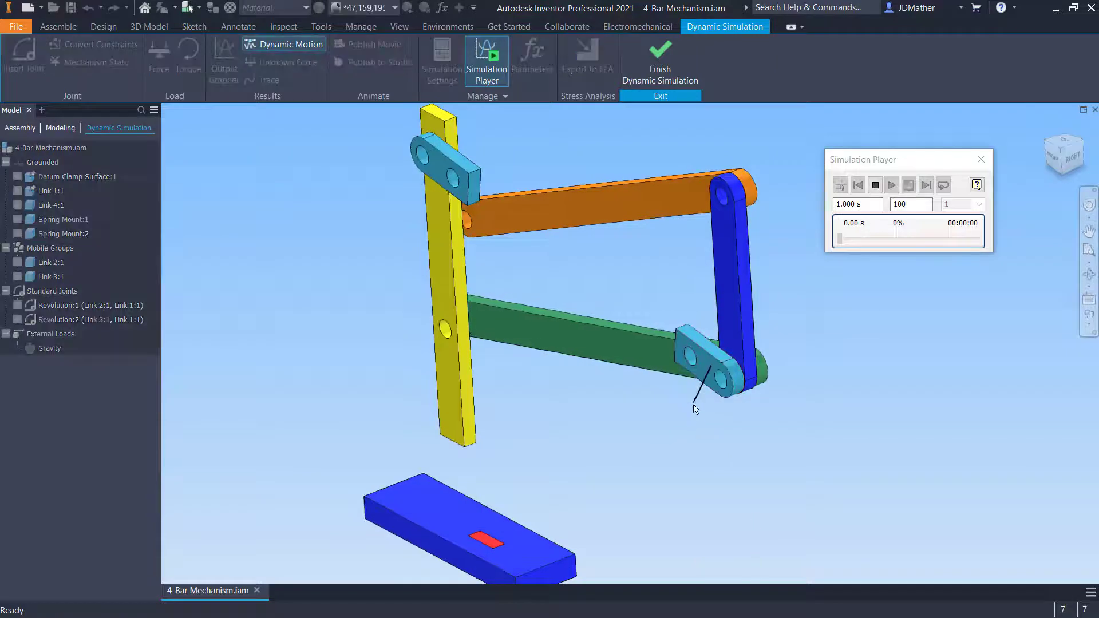
Insert-constrain the lower spring mount's hole to the link end pin beneath it
left_click_drag(693, 404, 719, 375)
middle_click_drag(722, 374, 816, 364, "shift")
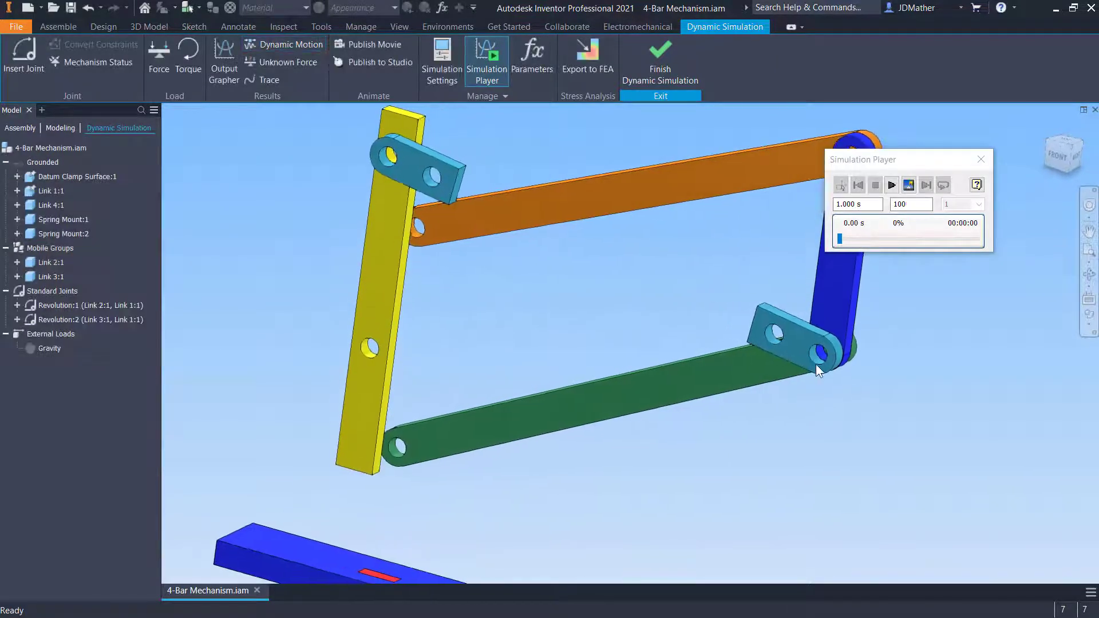
scroll(816, 364, "down", 5)
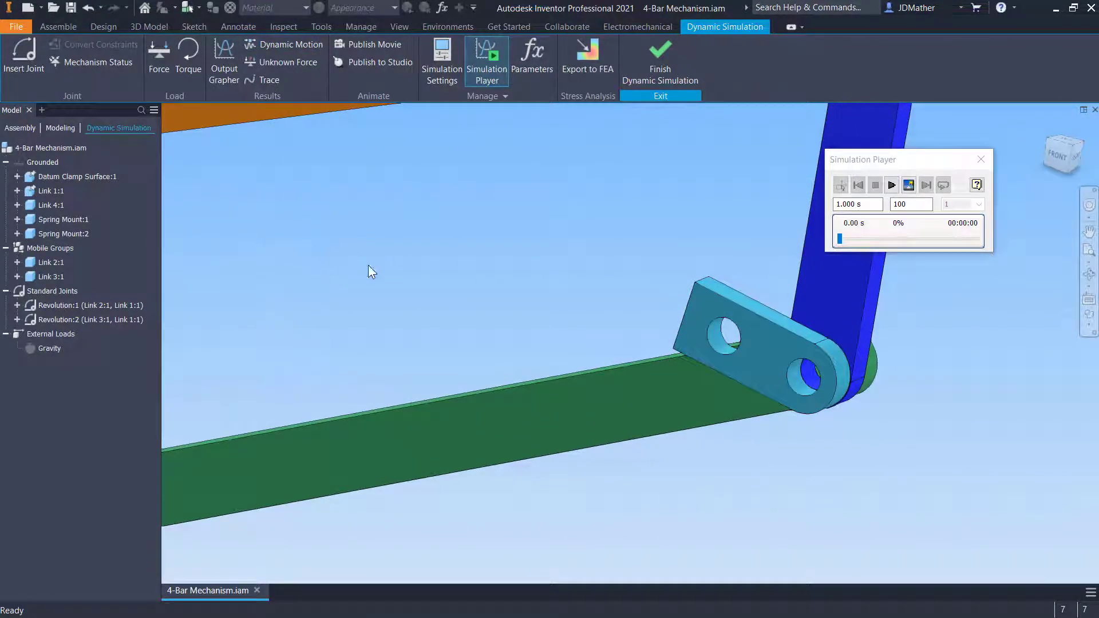
key("c")
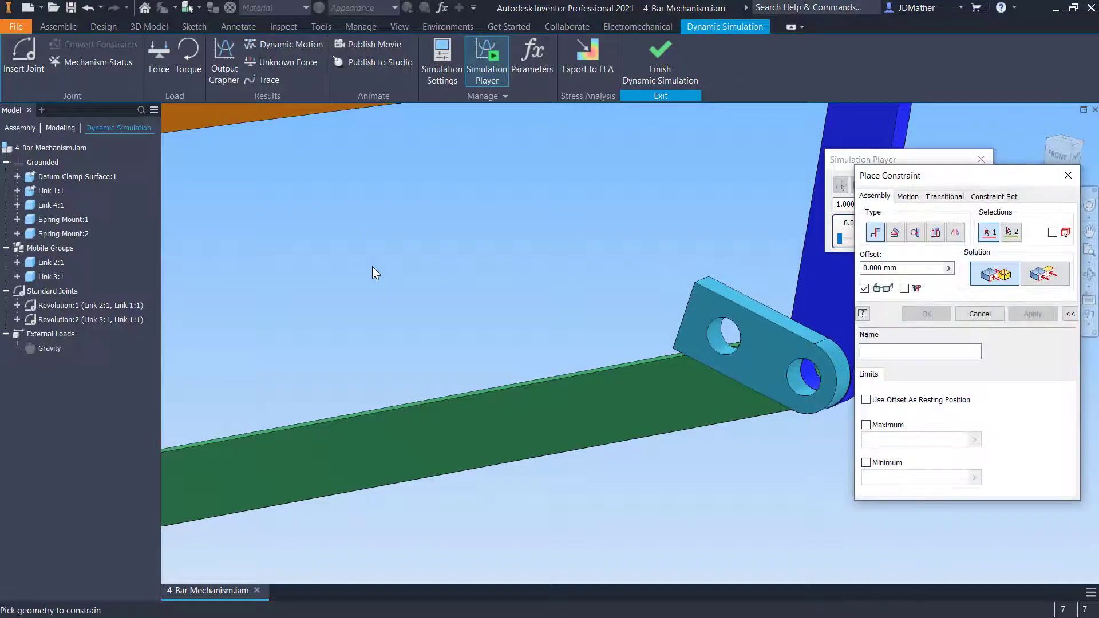
left_click_drag(905, 174, 346, 116)
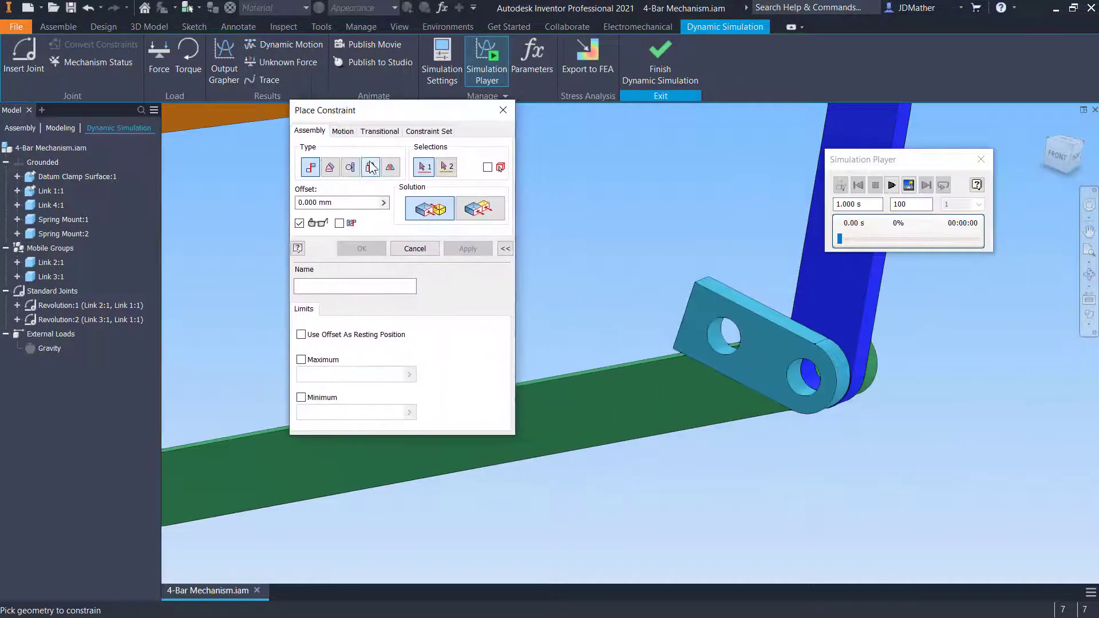
left_click(371, 167)
scroll(801, 389, "down", 4)
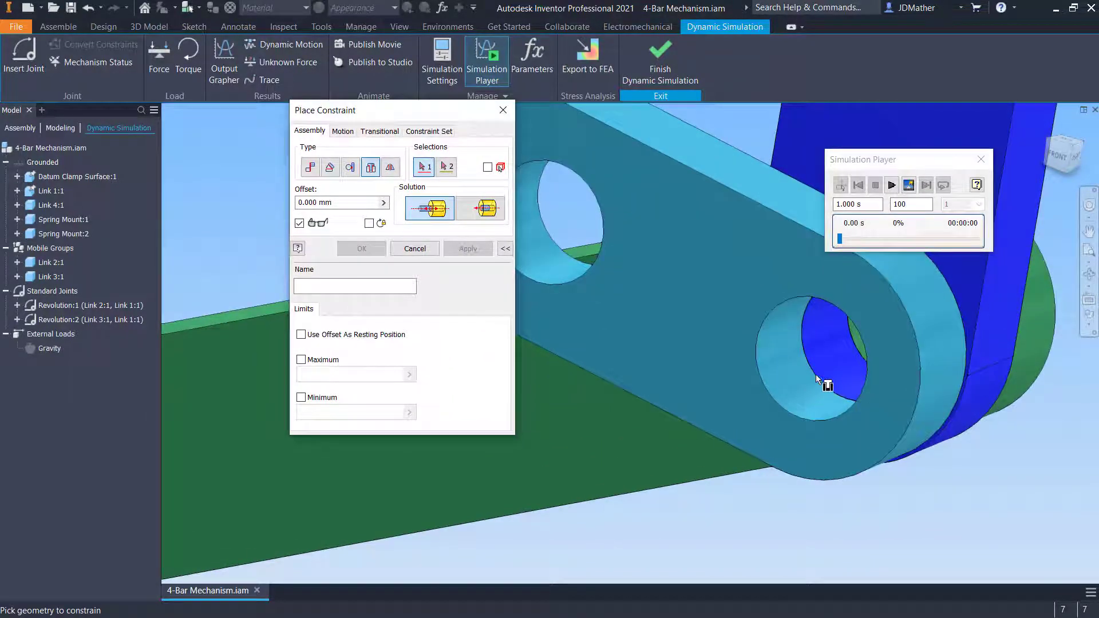
left_click(820, 381)
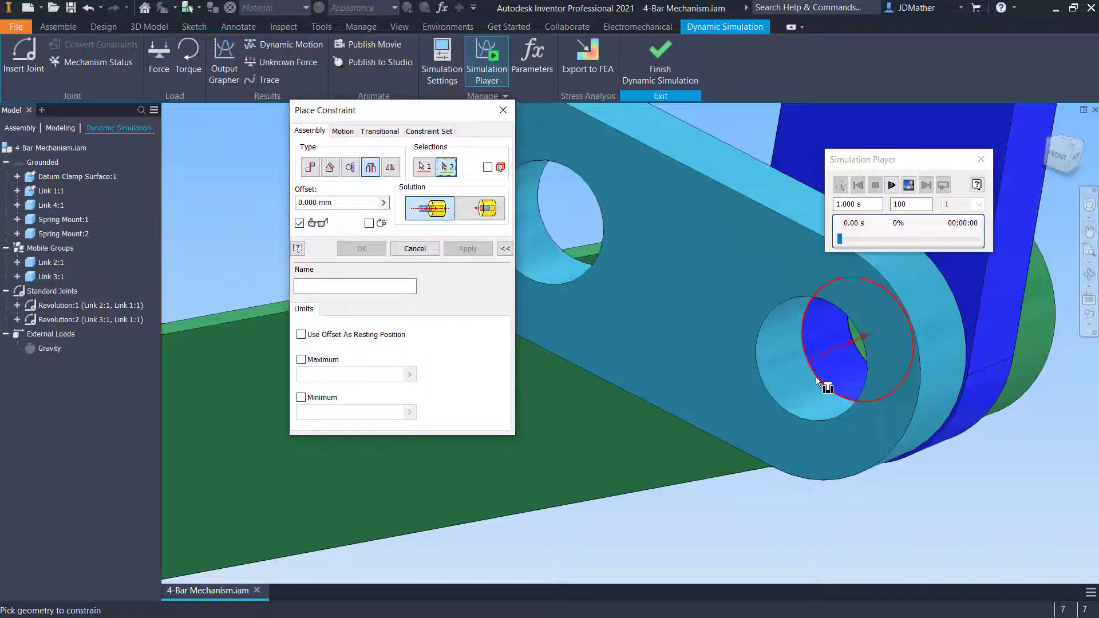
left_click(824, 381)
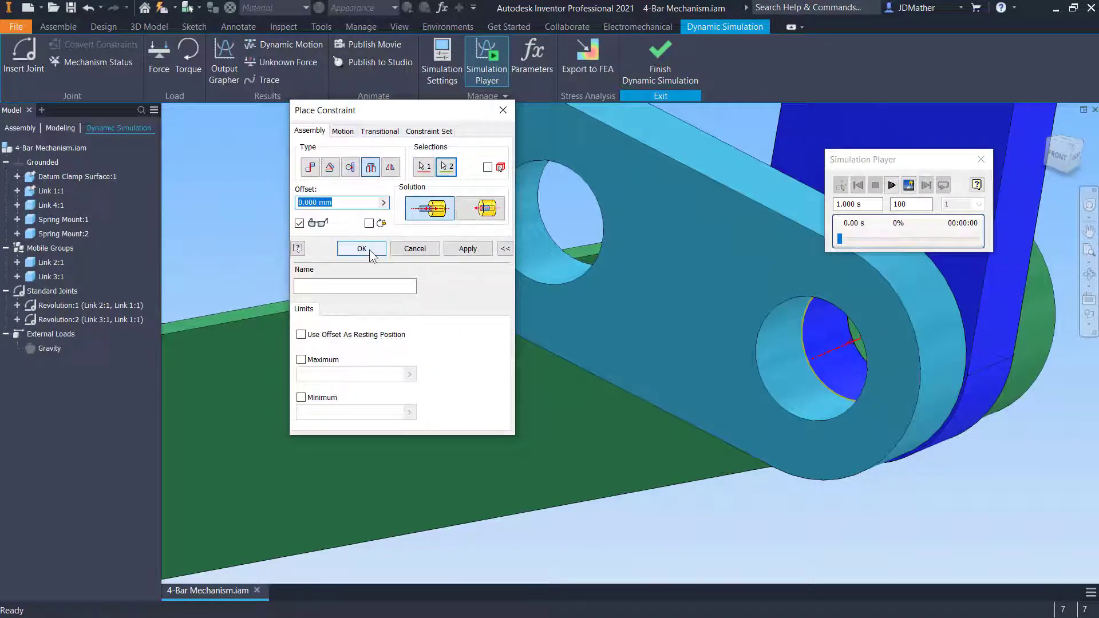
left_click(362, 249)
Insert-constrain the orange link's end to the yellow link's upper hole
scroll(503, 473, "up", 5)
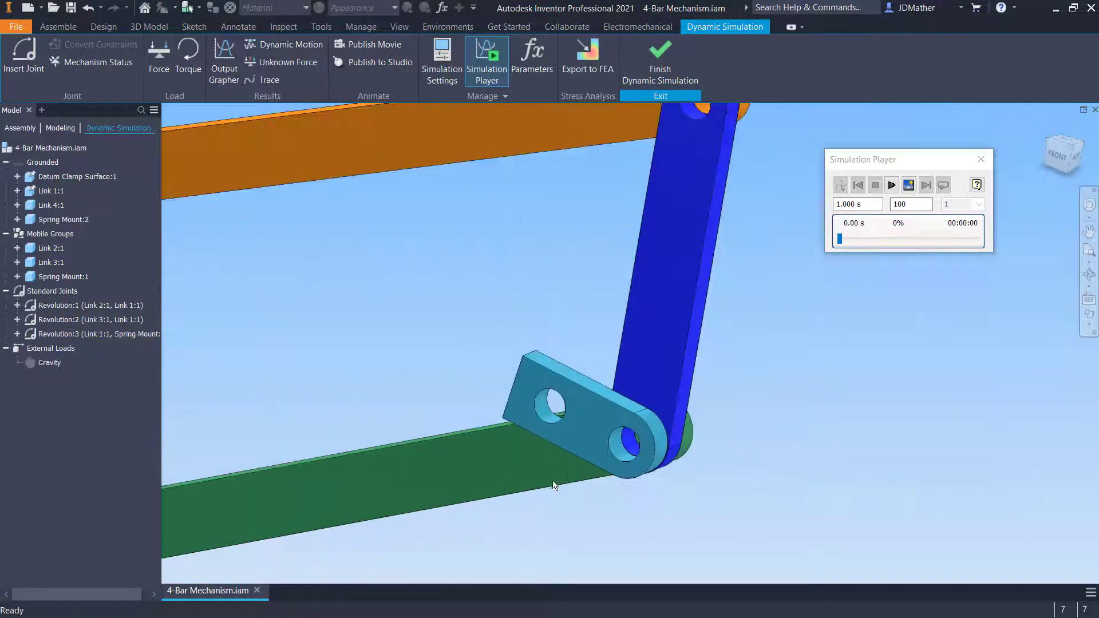
scroll(553, 483, "up", 3)
middle_click_drag(569, 489, 282, 214, "shift")
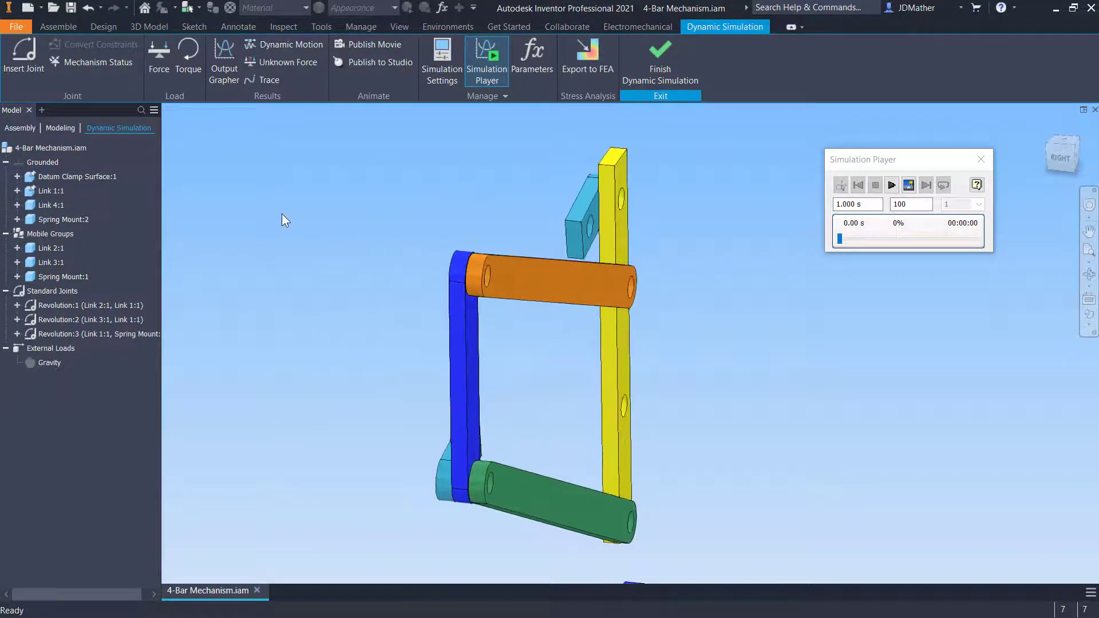
key("c")
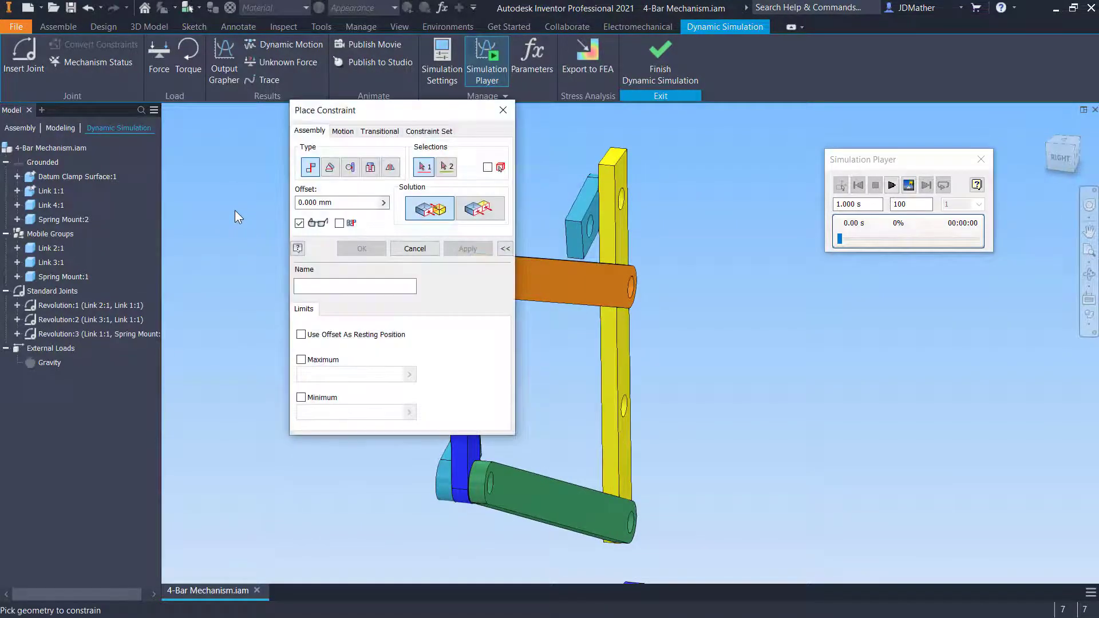
left_click(370, 167)
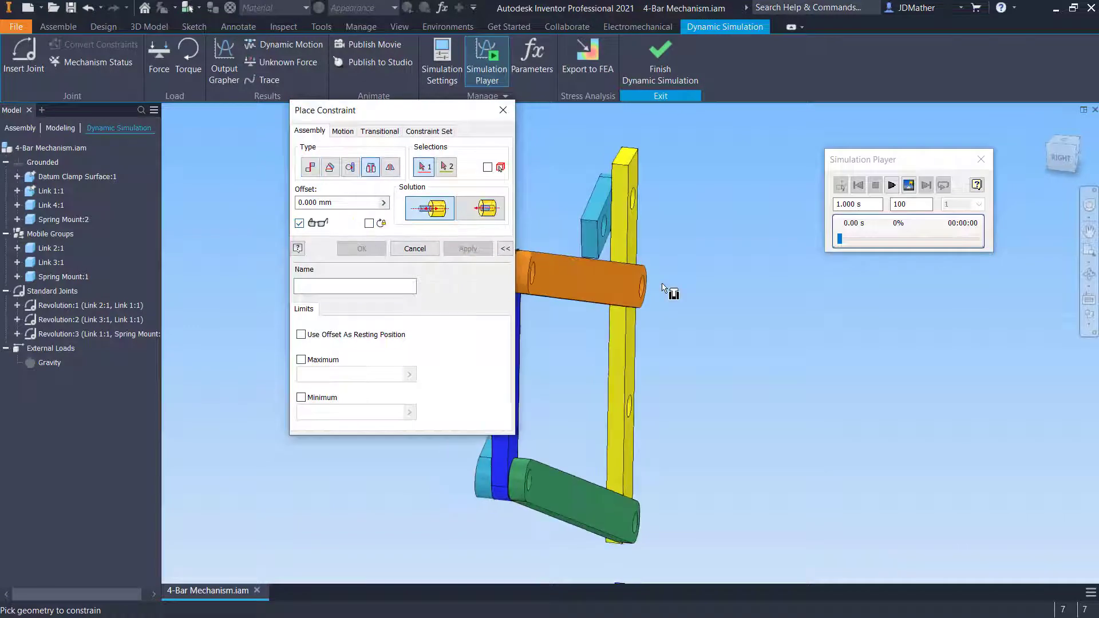
left_click(626, 213)
middle_click_drag(626, 212, 727, 304, "shift")
left_click(728, 302)
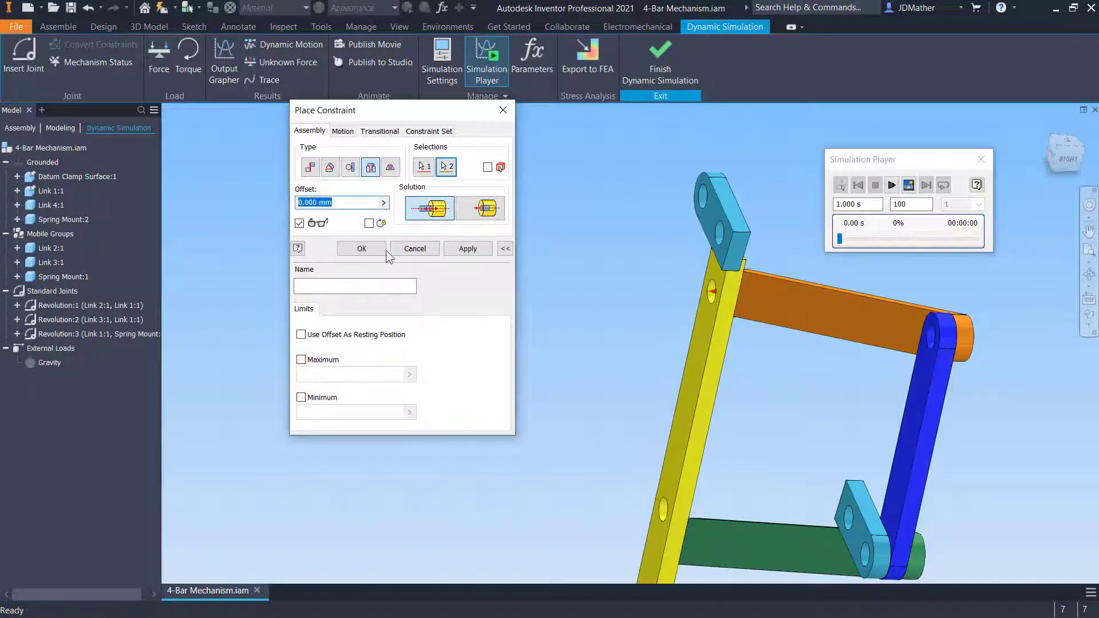
key("Return")
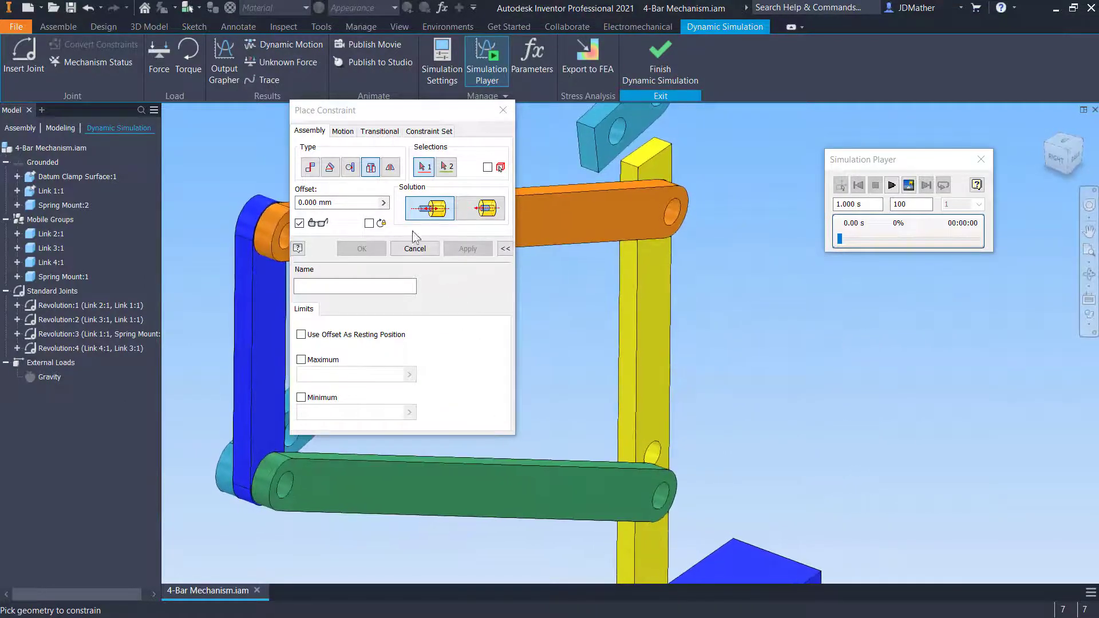
Insert-constrain the green link's end to the yellow link's lower hole with a 0.01 mm offset
left_click(645, 449)
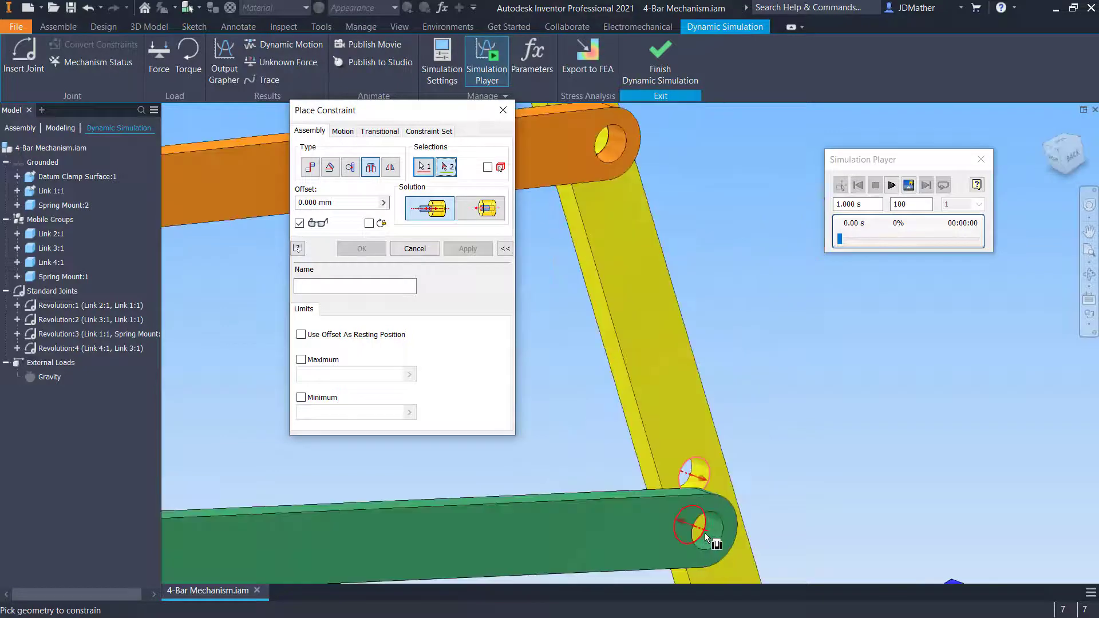
left_click(705, 534)
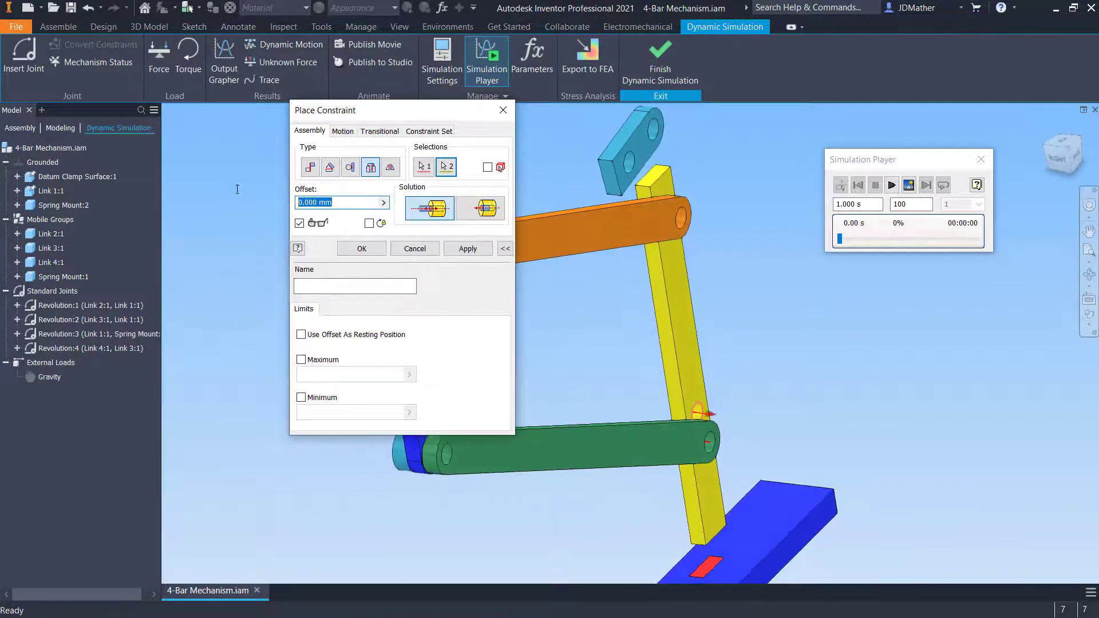
type(".01")
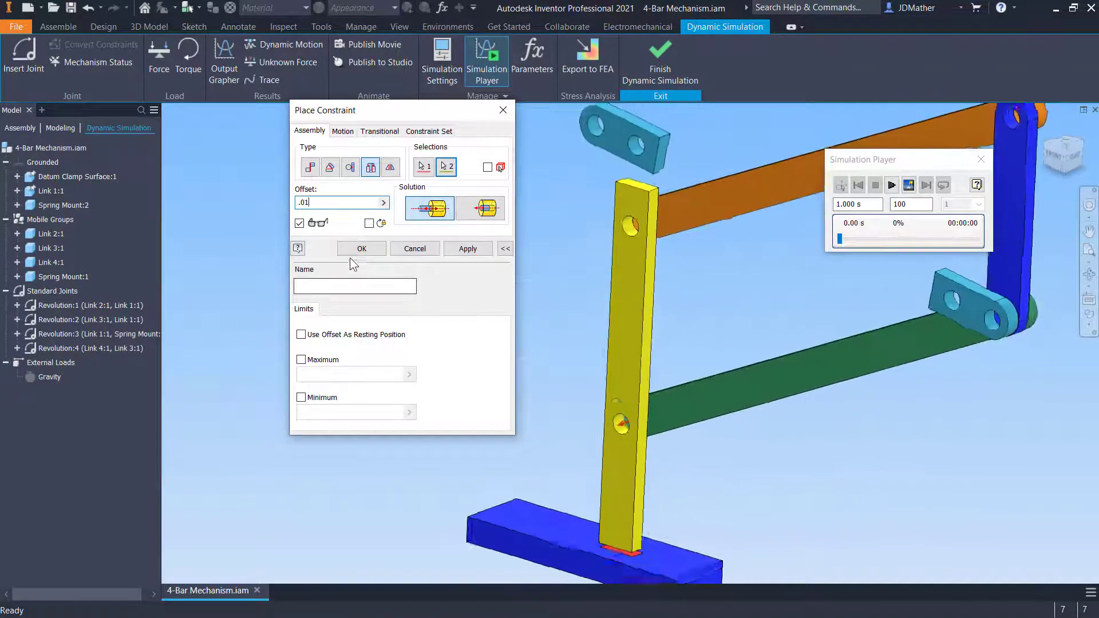
left_click(358, 250)
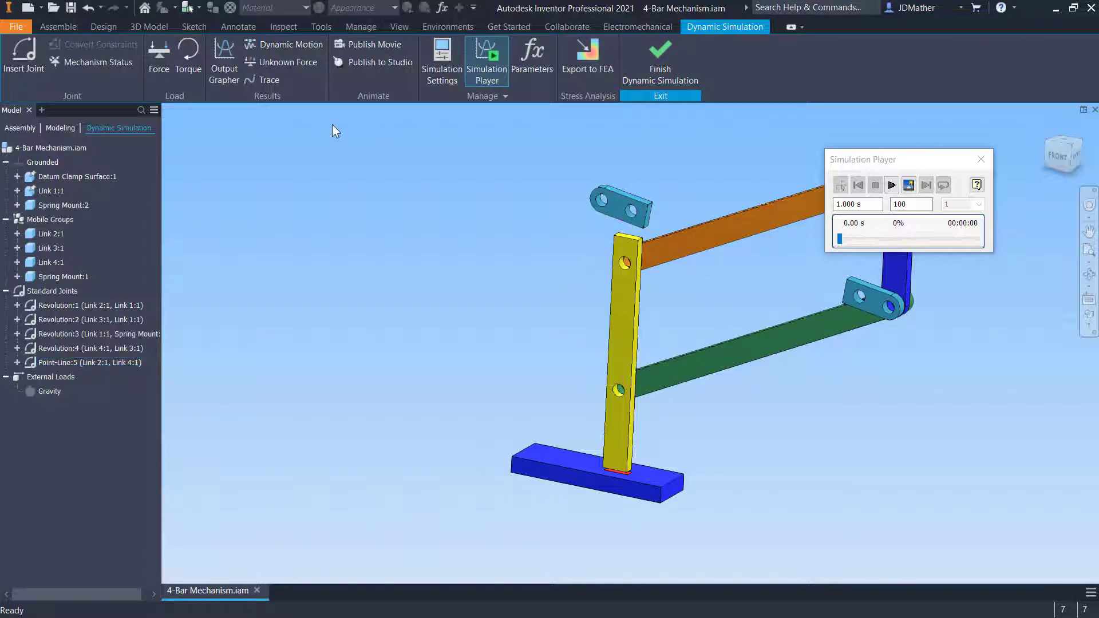
Leave the Dynamic Simulation environment and drag the green link away from the yellow link
left_click(664, 65)
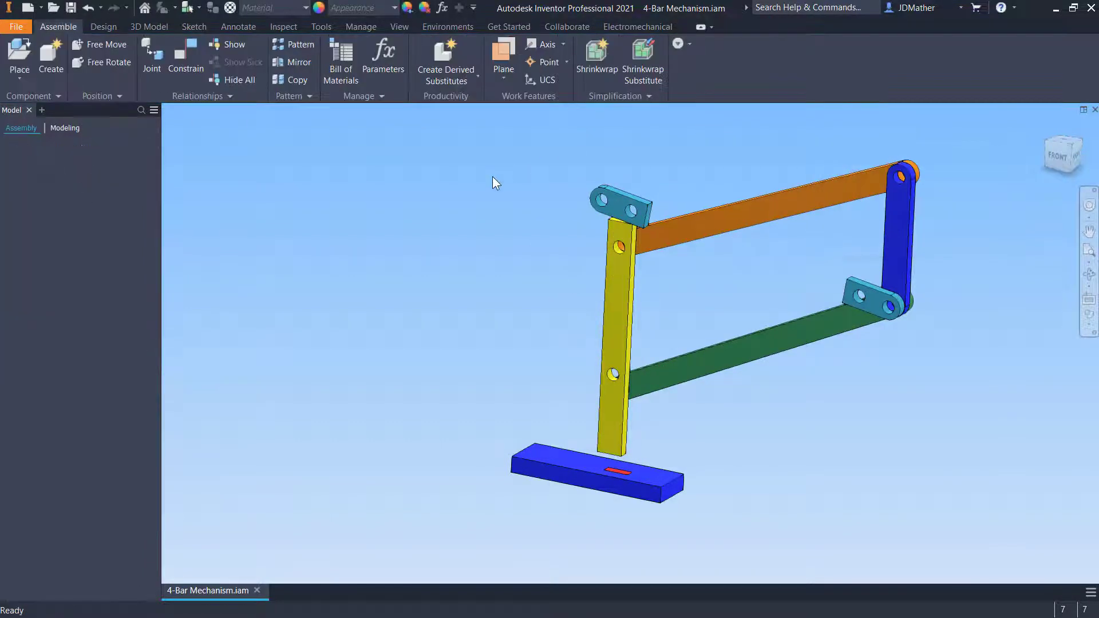
left_click_drag(654, 400, 471, 355)
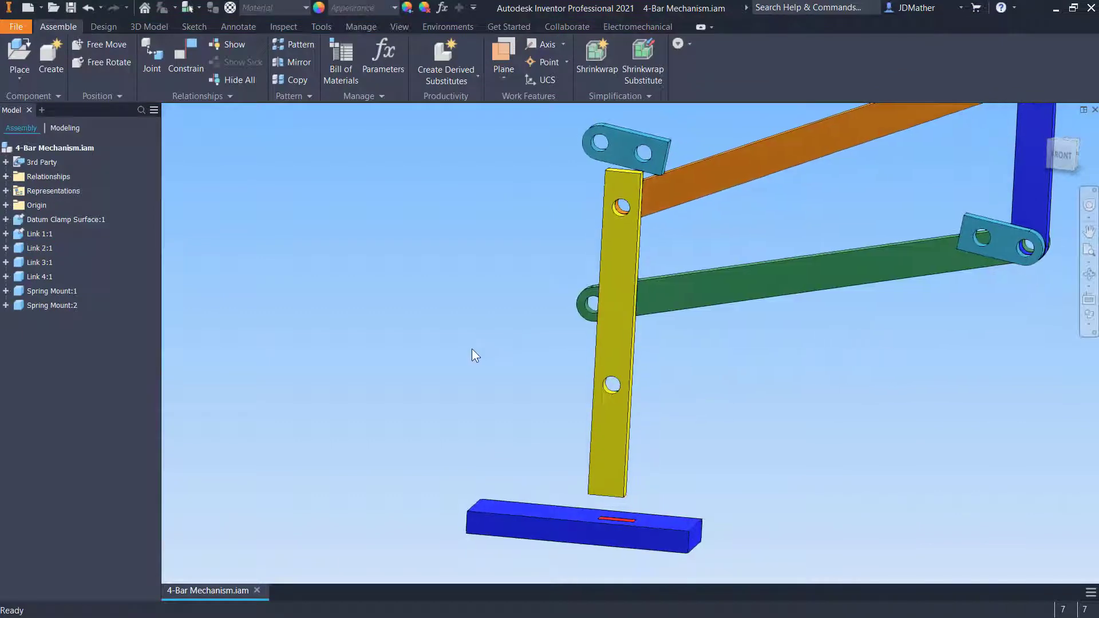
Insert-constrain the green link's end to the yellow link's lower hole
key("c")
scroll(543, 350, "up", 2)
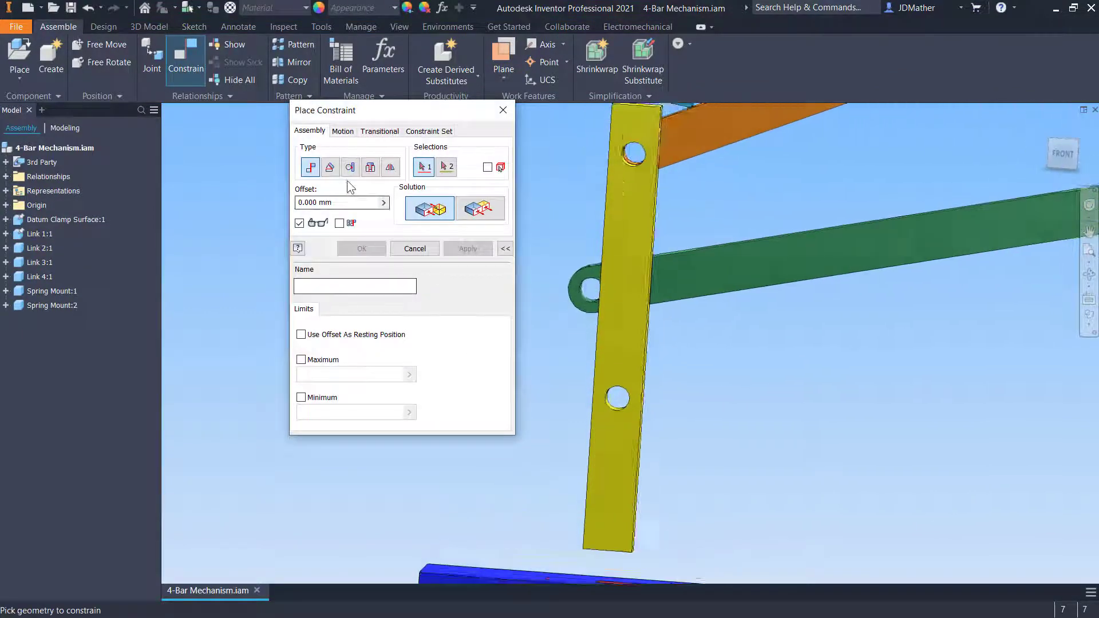
left_click(582, 300)
middle_click_drag(550, 375, 530, 420, "shift")
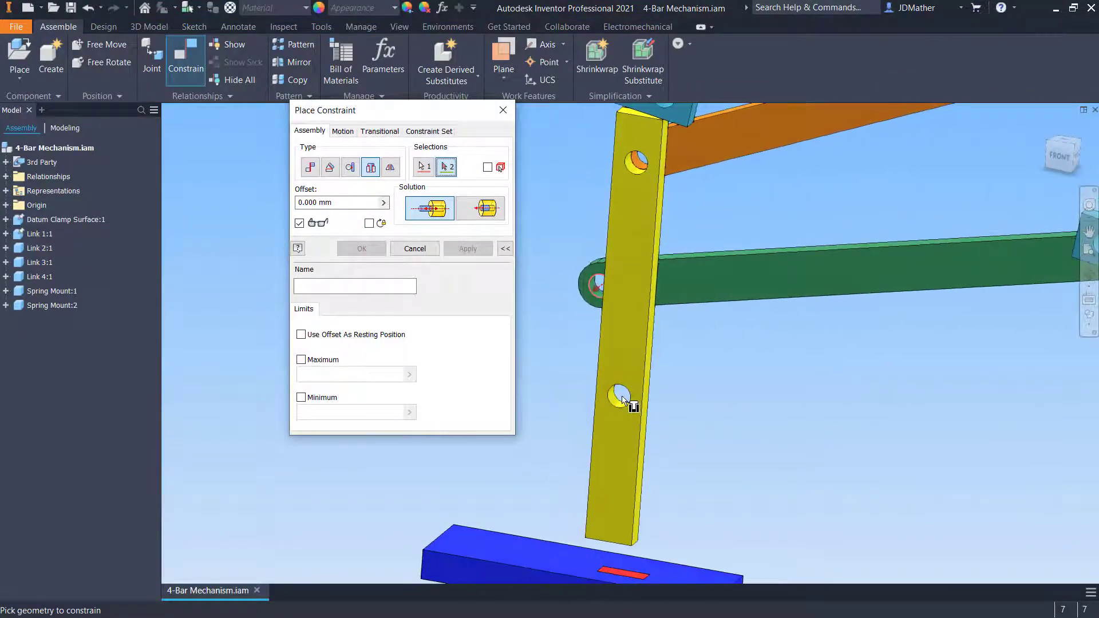
left_click(617, 399)
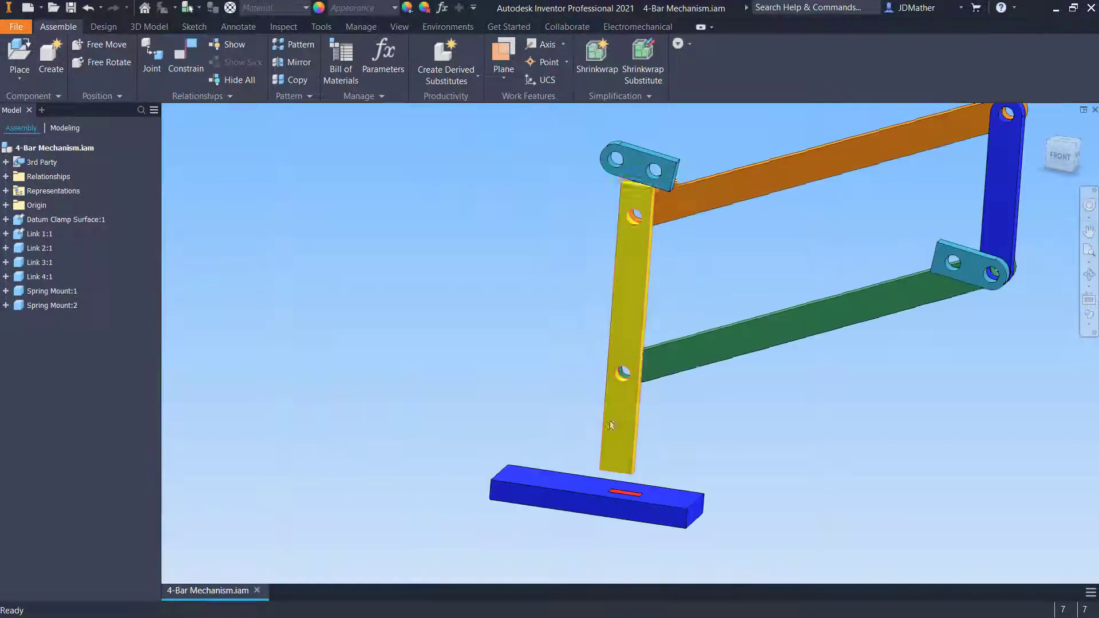
left_click_drag(611, 422, 577, 316)
middle_click_drag(505, 325, 414, 325, "shift")
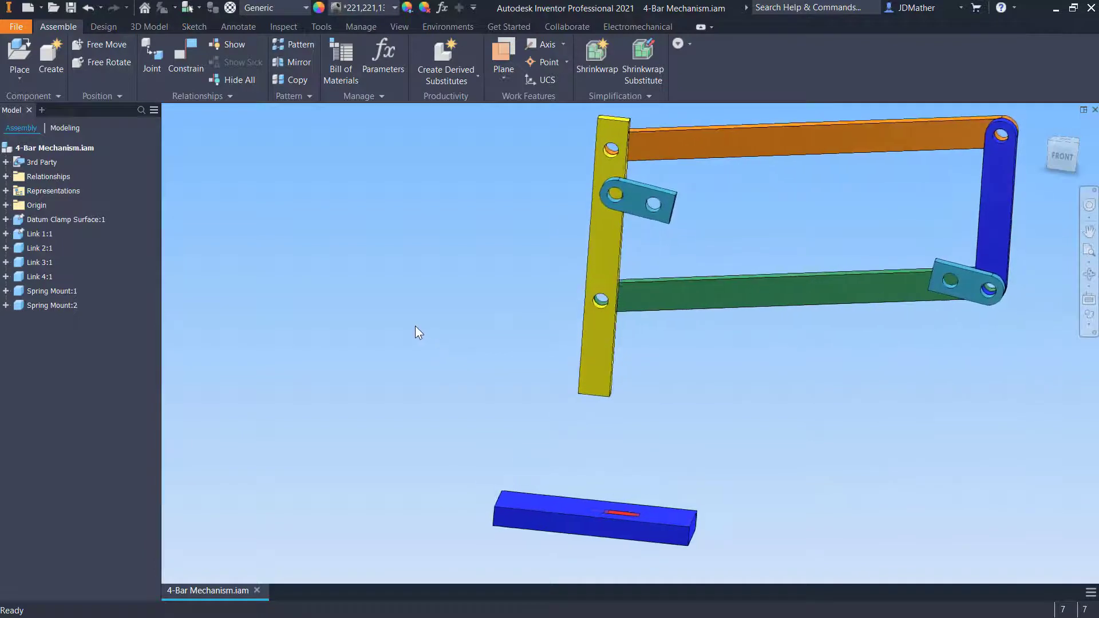
Open the Dynamic Simulation environment and finish it again to return to the assembly
left_click(448, 27)
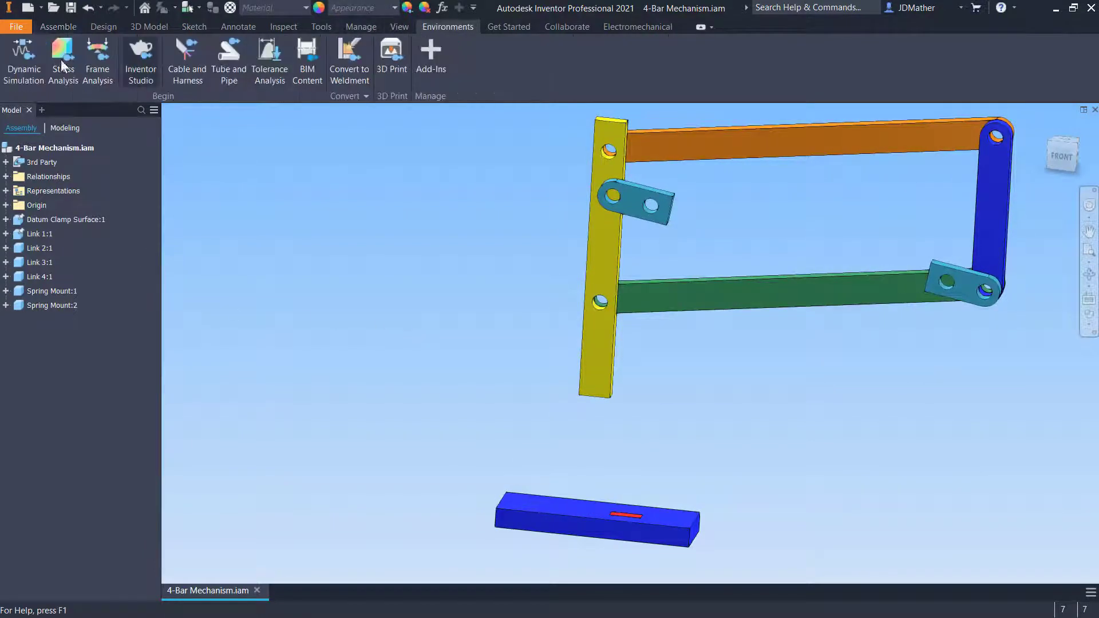
left_click(64, 57)
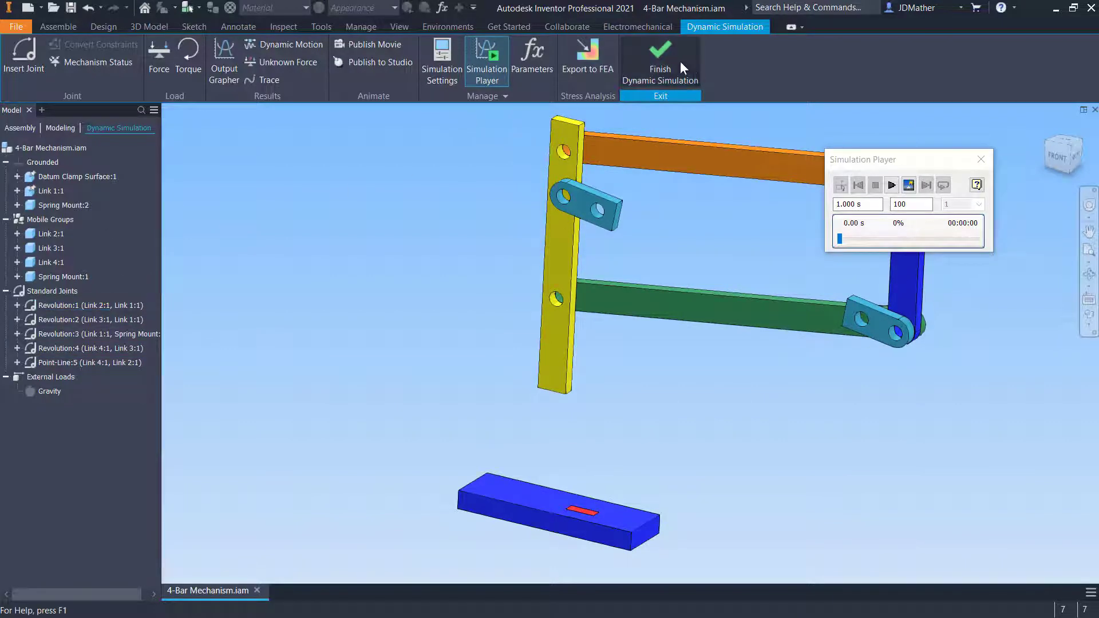
left_click(658, 60)
Undo the green link's insert constraint and drag the yellow link to swing it freely
left_click(88, 7)
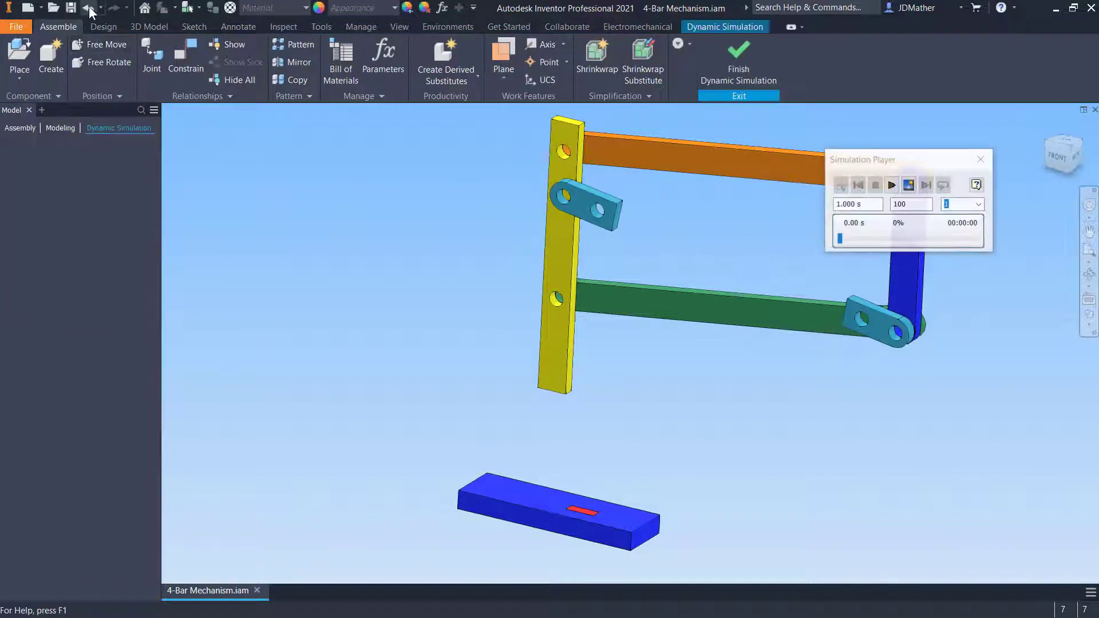
left_click(113, 7)
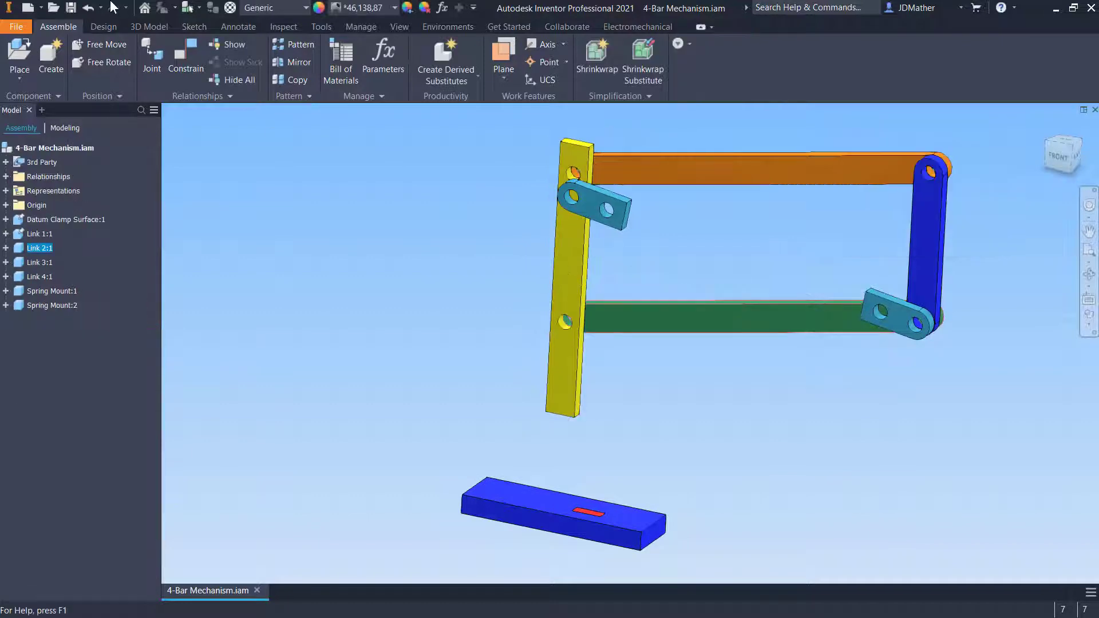
left_click(91, 8)
left_click_drag(654, 332, 420, 276)
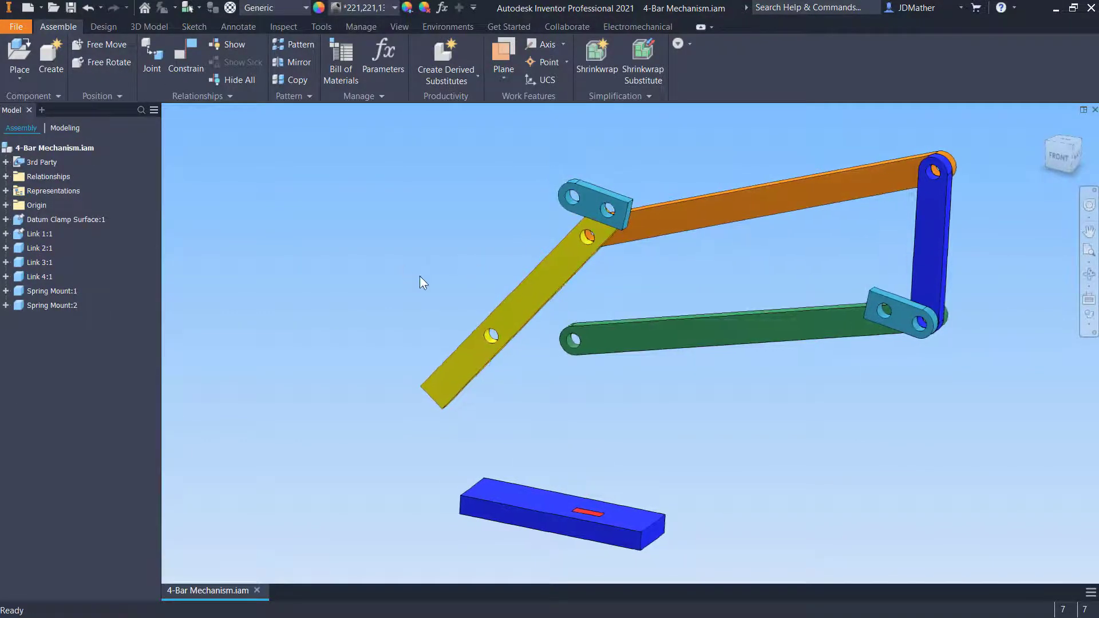
middle_click_drag(388, 276, 265, 273, "shift")
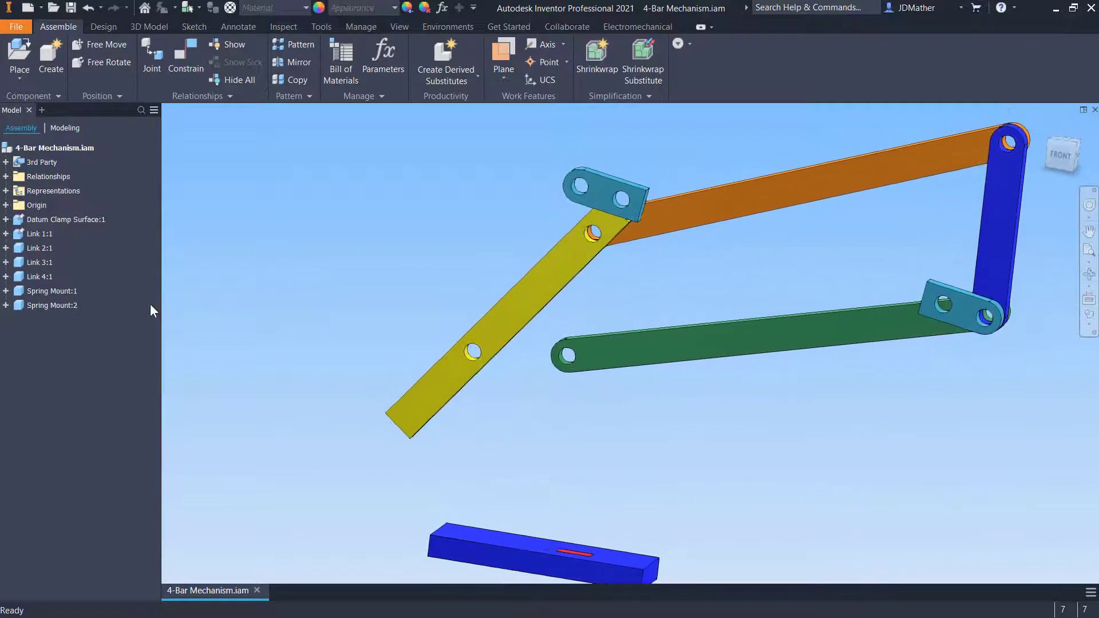
Review the insert constraints' offsets in the browser, setting the second insert's offset to 0.01 mm
left_click(6, 191)
left_click(51, 206)
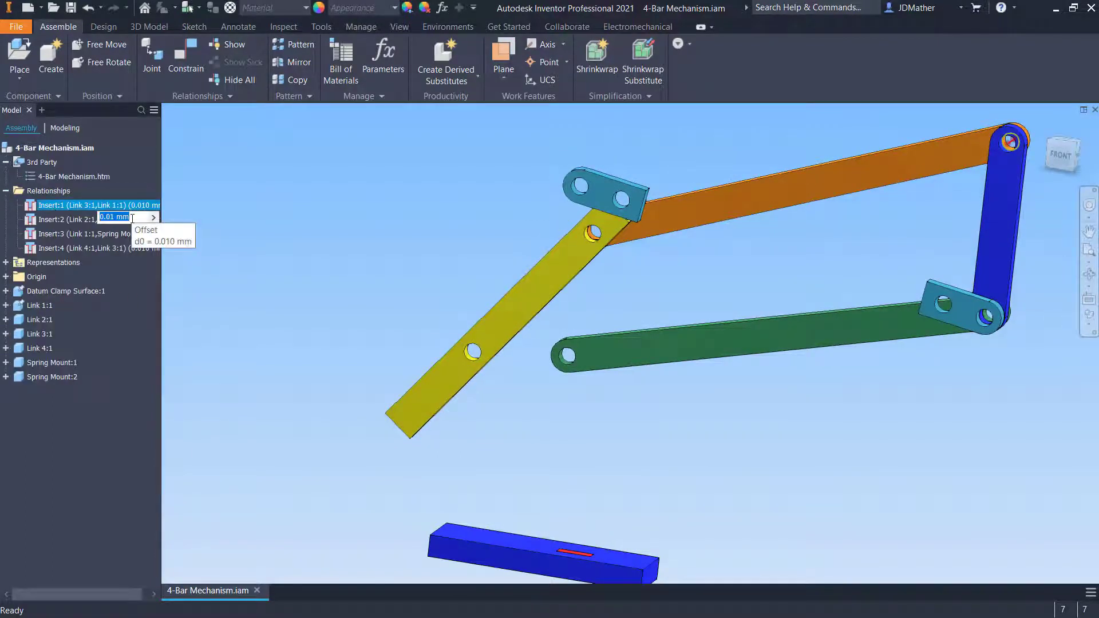
key("Return")
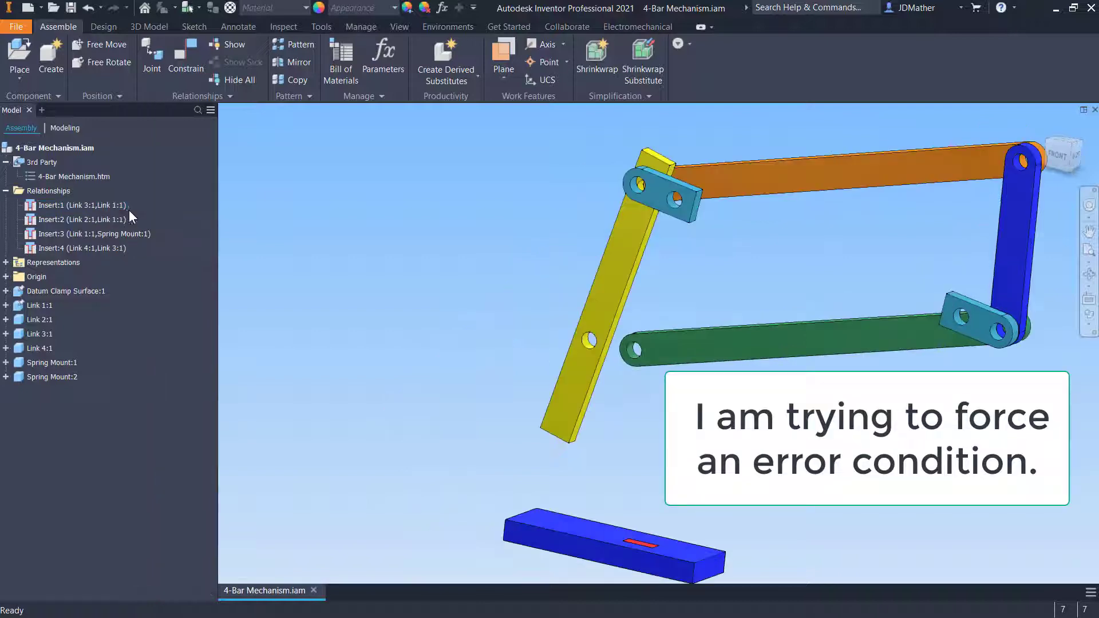
left_click(128, 220)
left_click(122, 234)
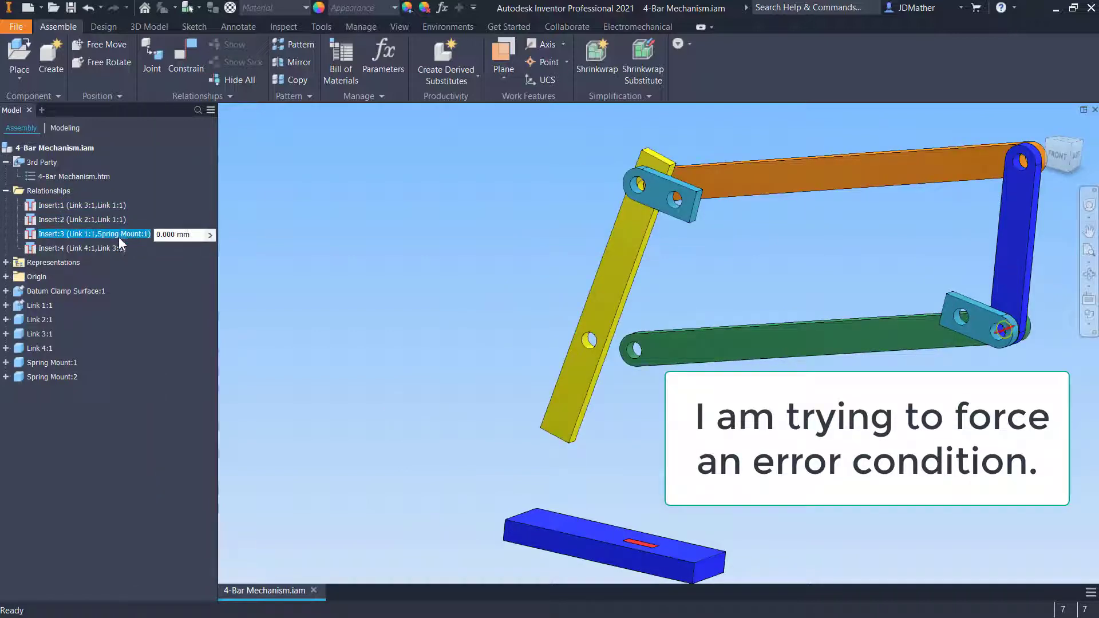
left_click(115, 247)
left_click(350, 312)
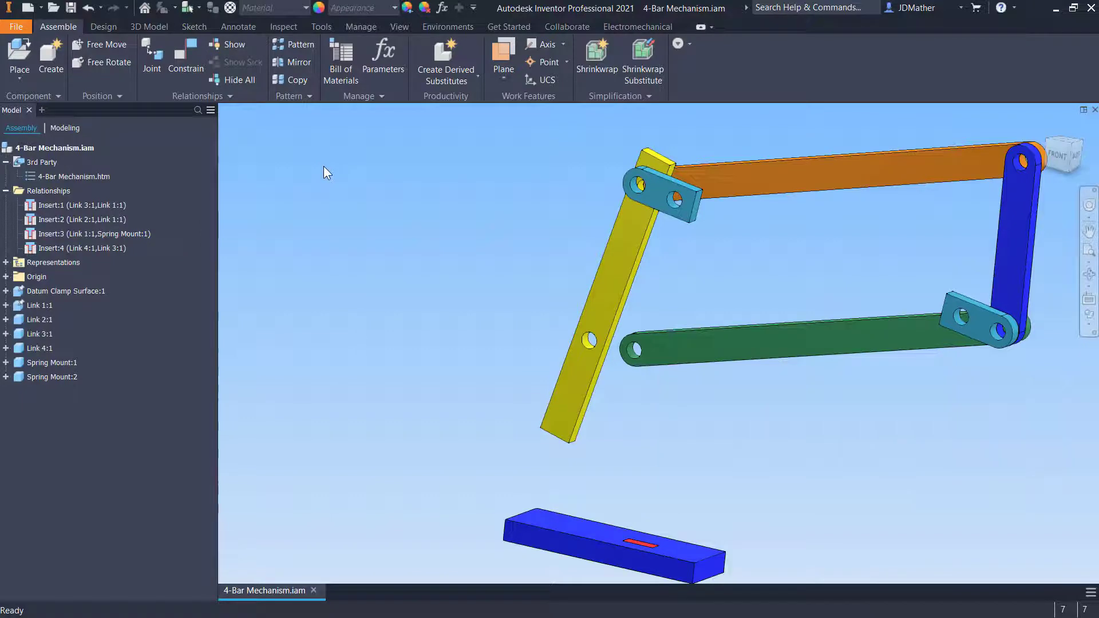
Insert-constrain the green link's end to the yellow link's lower hole with no offset
key("c")
left_click(370, 167)
left_click(632, 356)
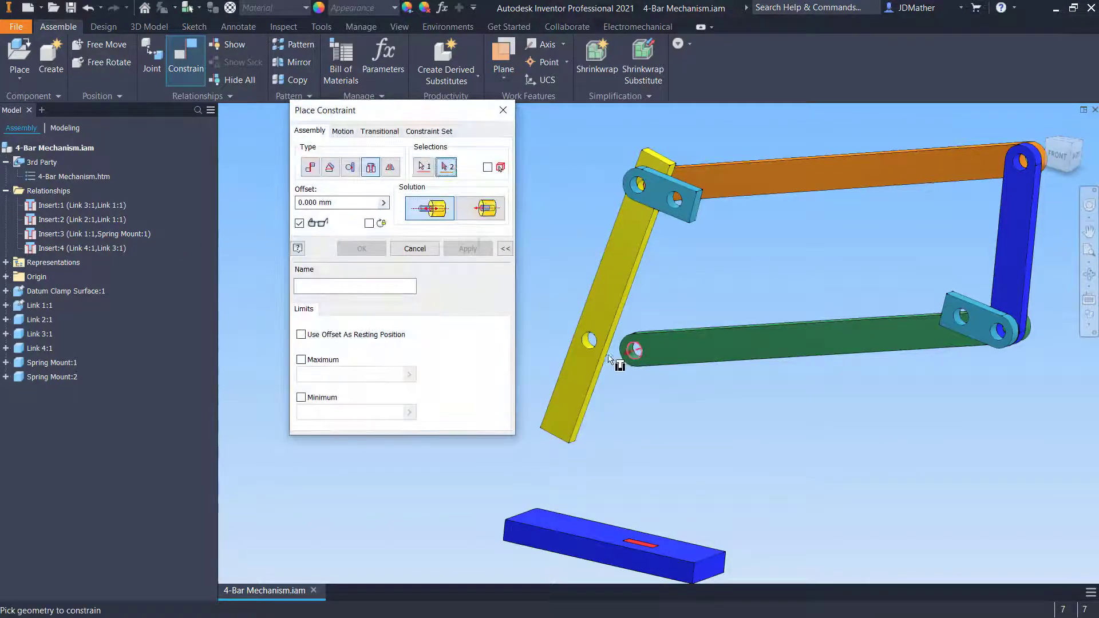
left_click(591, 341)
key("Return")
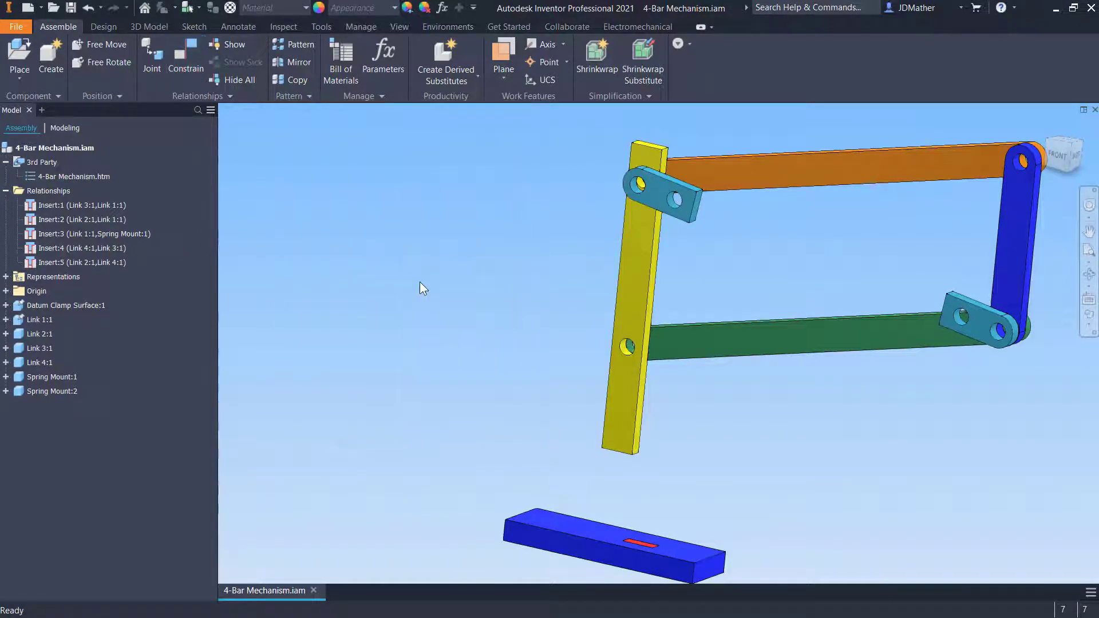
Drag the linkage to test its motion, then open and finish the Dynamic Simulation environment
mouse_move(699, 355)
left_mouse_down()
mouse_move(694, 405)
mouse_move(697, 312)
mouse_move(697, 424)
mouse_move(702, 361)
left_mouse_up()
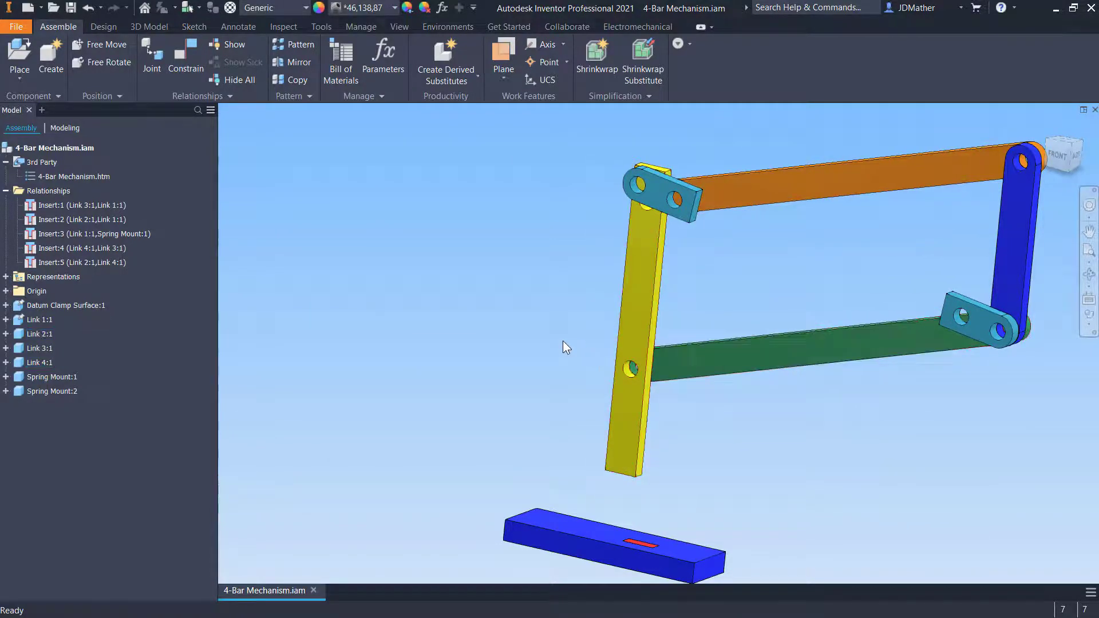
mouse_move(629, 326)
left_mouse_down()
mouse_move(634, 263)
mouse_move(641, 326)
left_mouse_up()
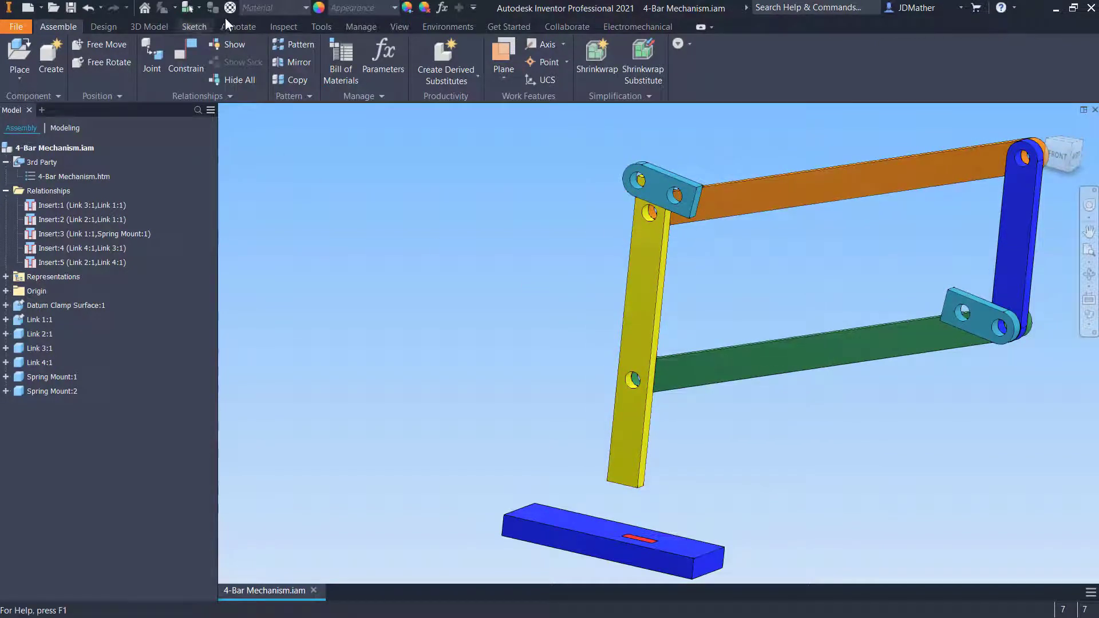
left_click(427, 26)
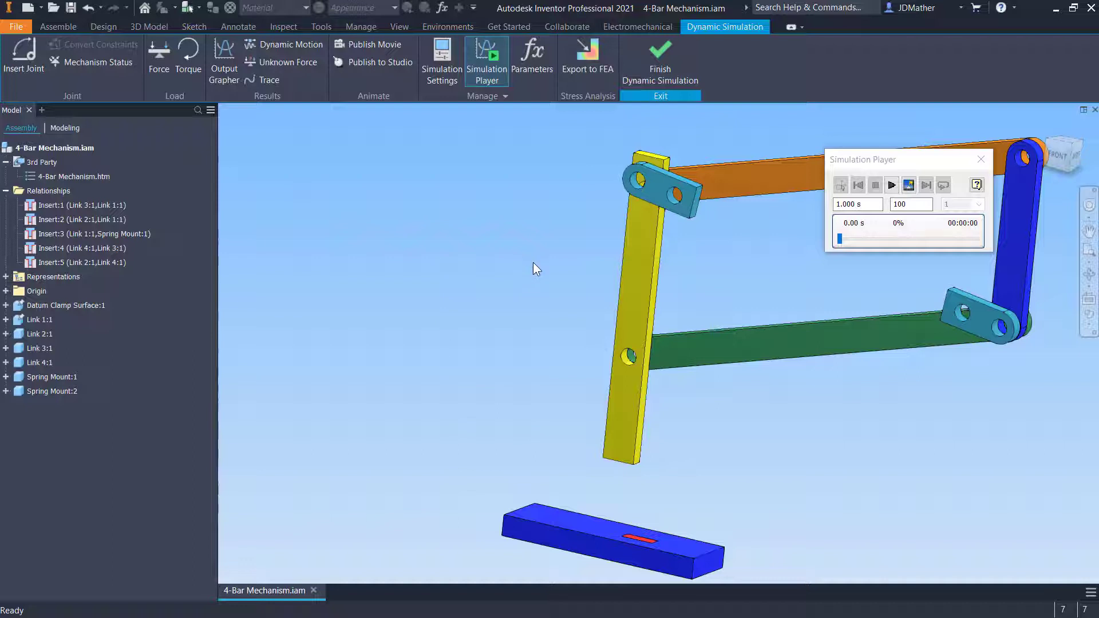
left_click_drag(655, 198, 504, 228)
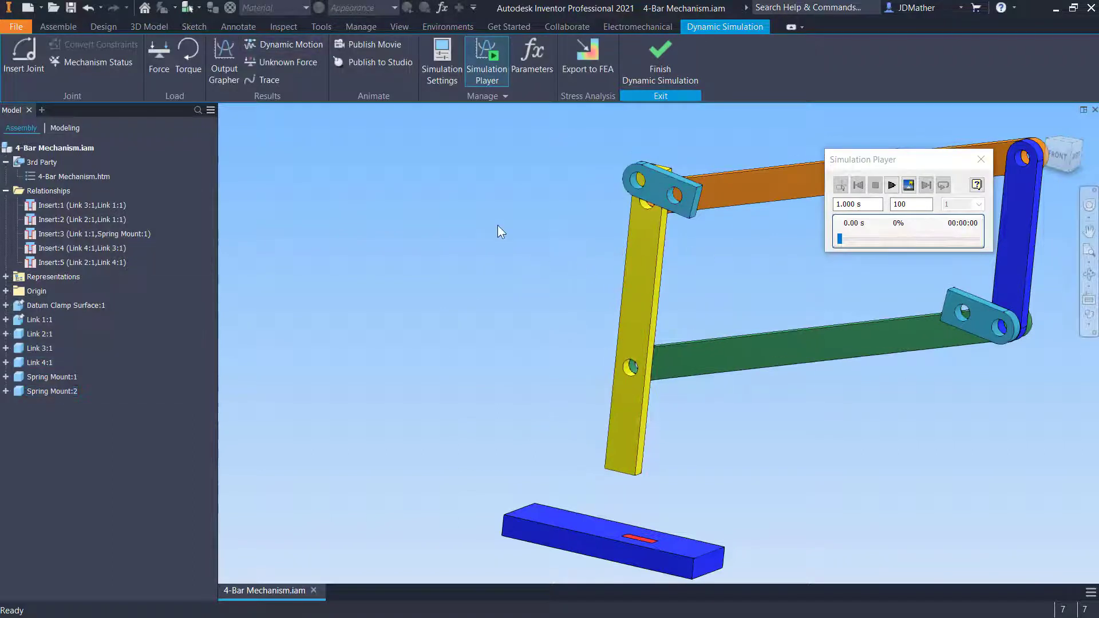
scroll(495, 229, "up", 3)
scroll(517, 236, "down", 3)
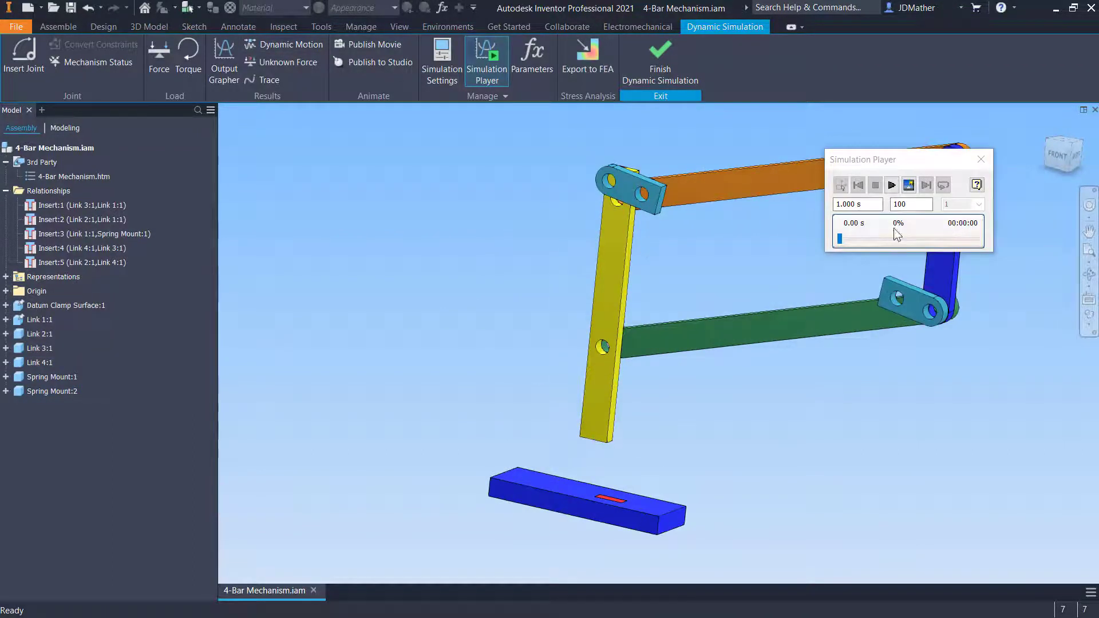
left_click(658, 79)
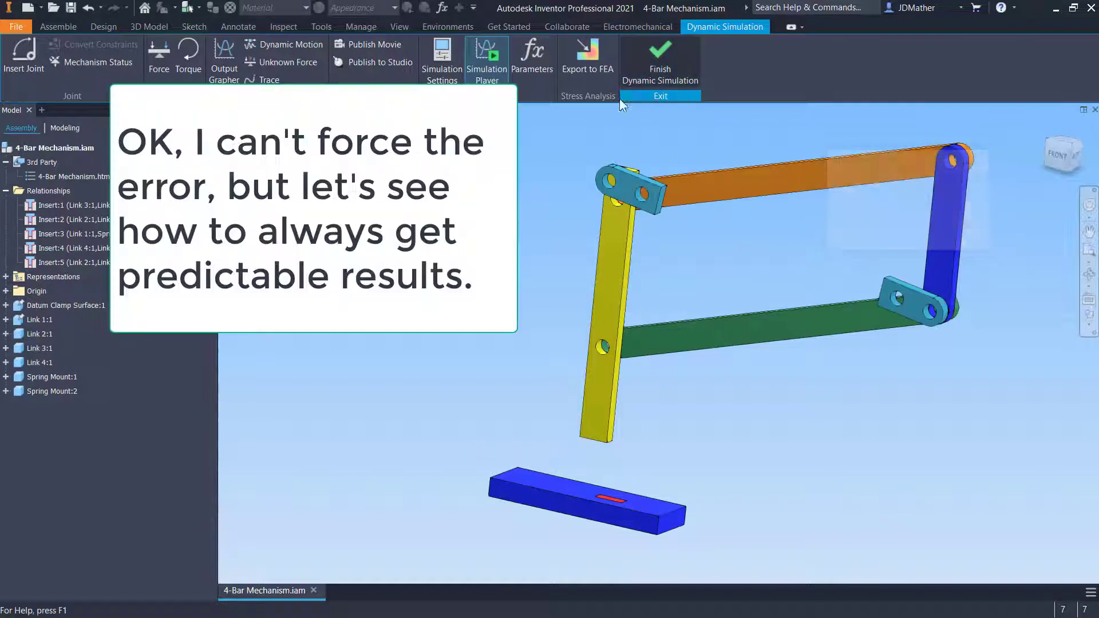
Delete the yellow link's two insert constraints with the orange and green links
left_click(53, 262)
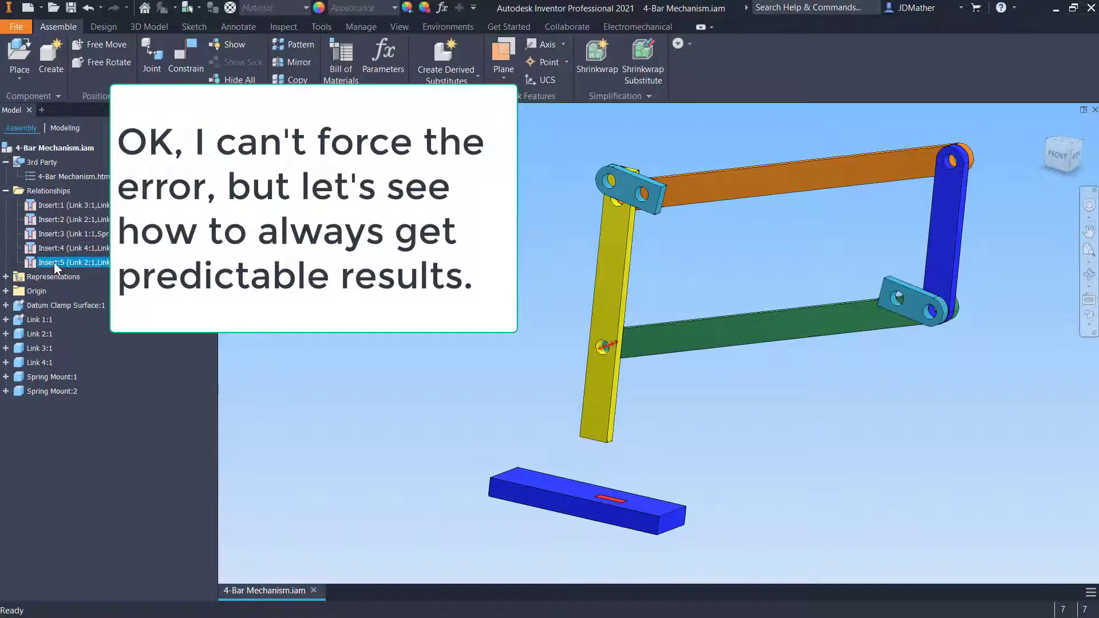
right_click(54, 262)
left_click(78, 283)
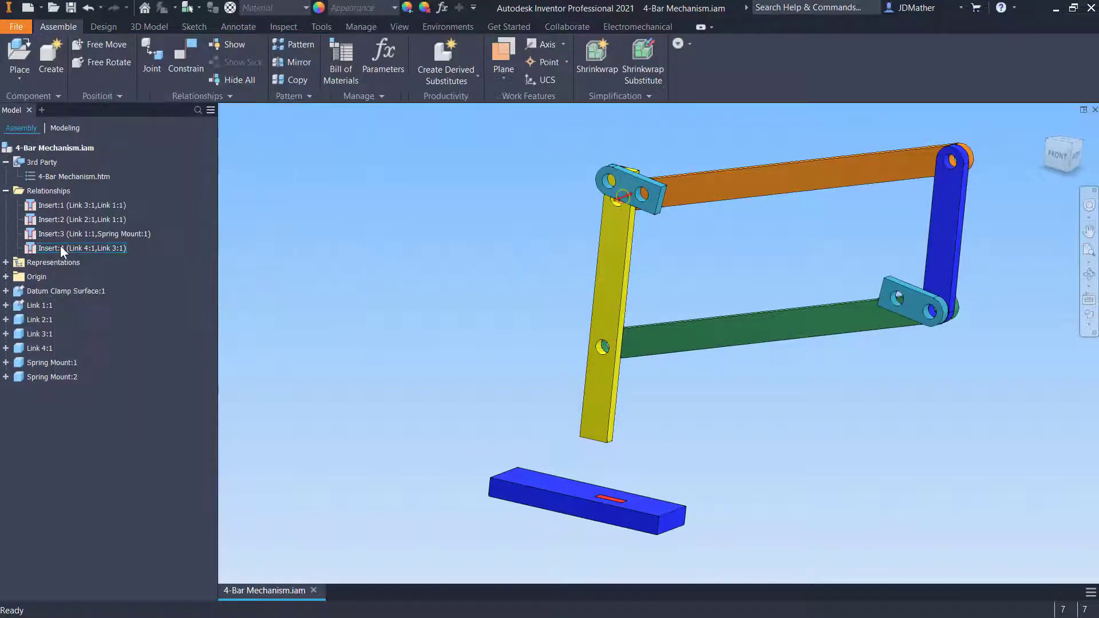
right_click(60, 248)
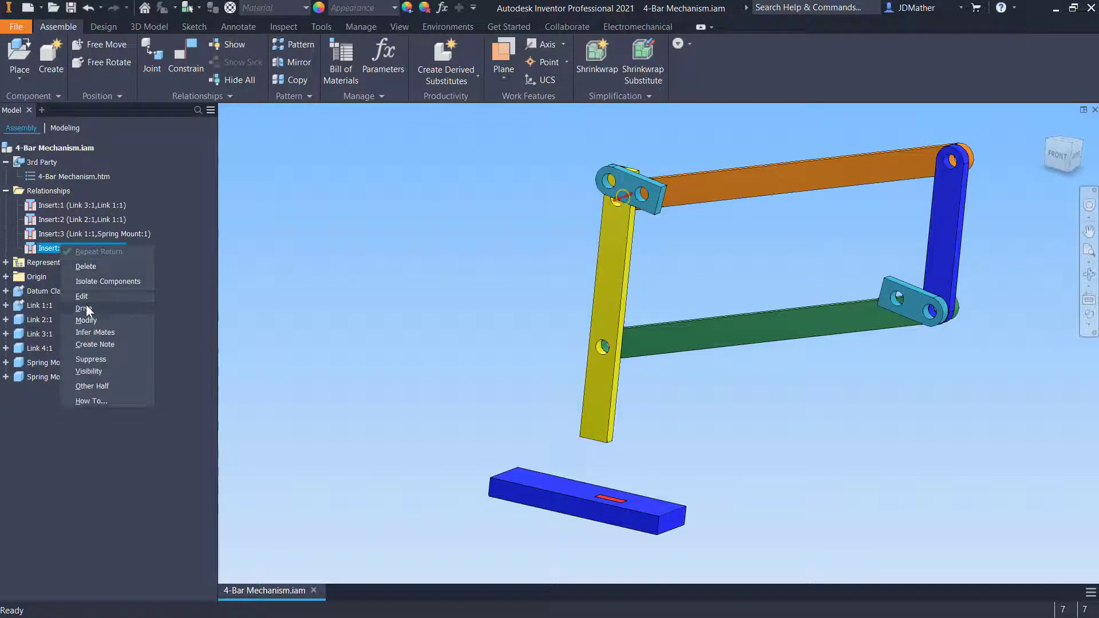
left_click(78, 269)
Mate the orange link's end hole axis to the yellow link's upper hole axis
scroll(535, 182, "up", 3)
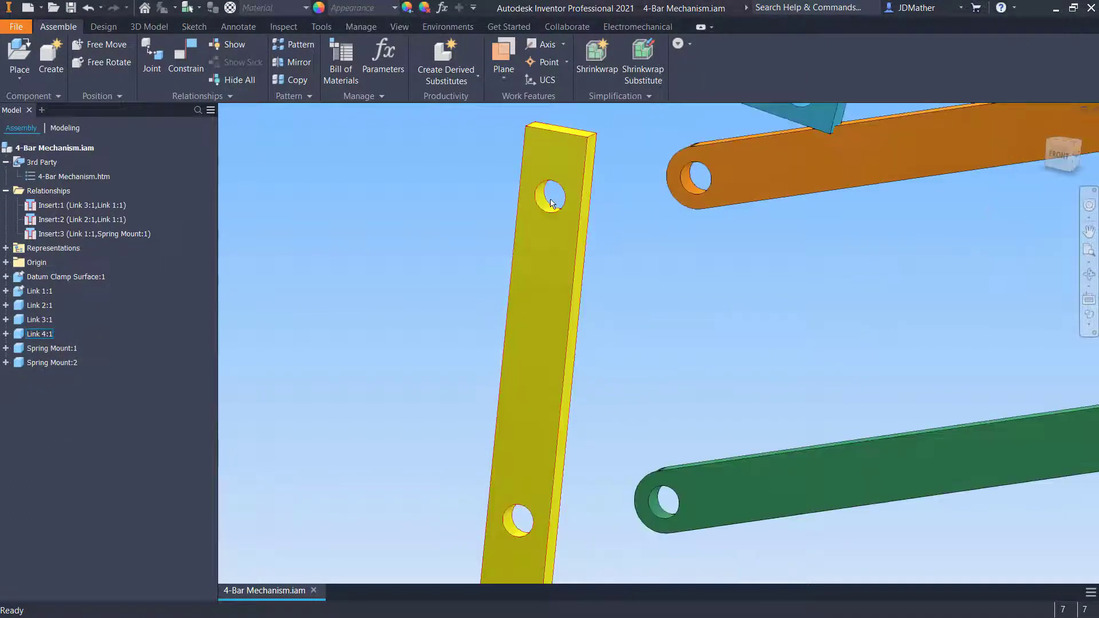
left_click(184, 60)
scroll(695, 153, "up", 2)
left_click(692, 249)
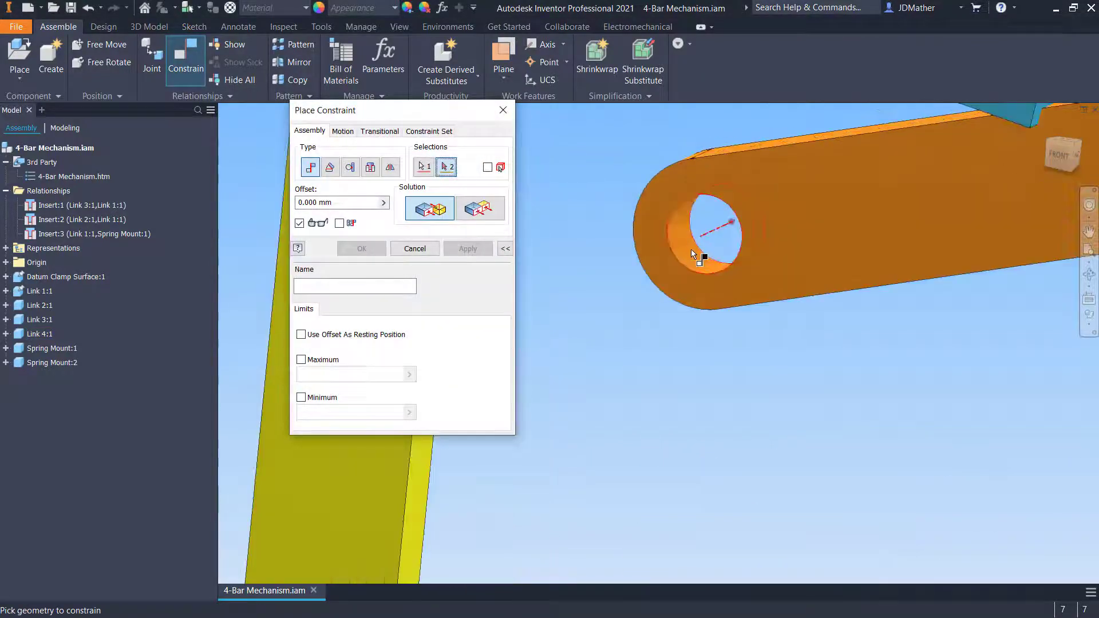
scroll(692, 249, "down", 3)
scroll(608, 252, "up", 3)
left_click(608, 254)
scroll(605, 249, "down", 4)
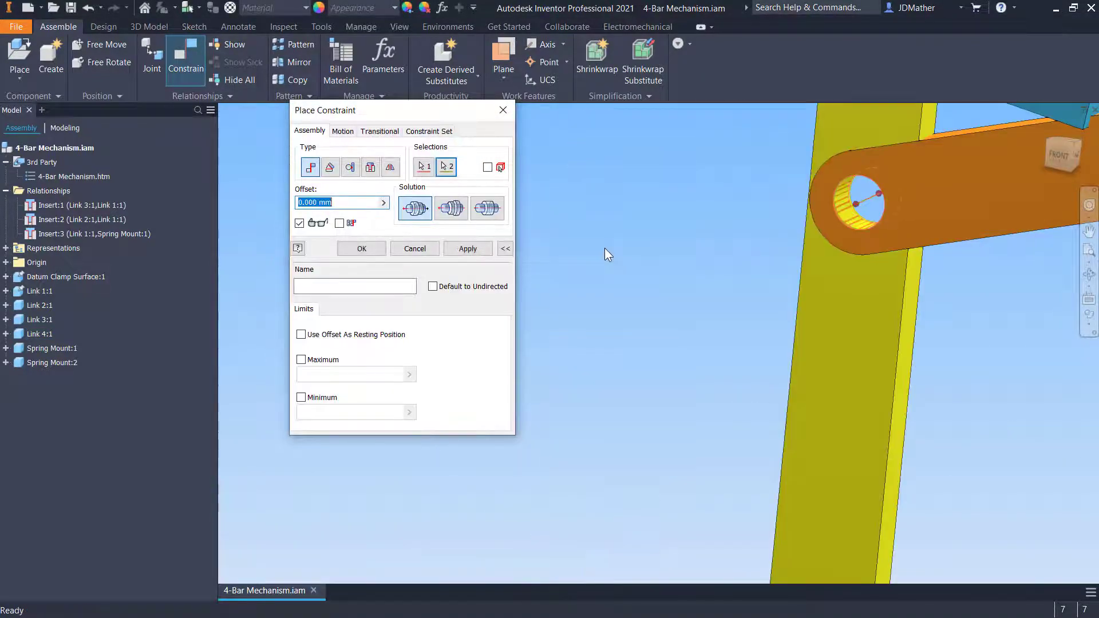
left_click(361, 249)
Mate the green link's end hole axis to the yellow link's lower hole axis
left_click_drag(657, 279, 664, 252)
key("F6")
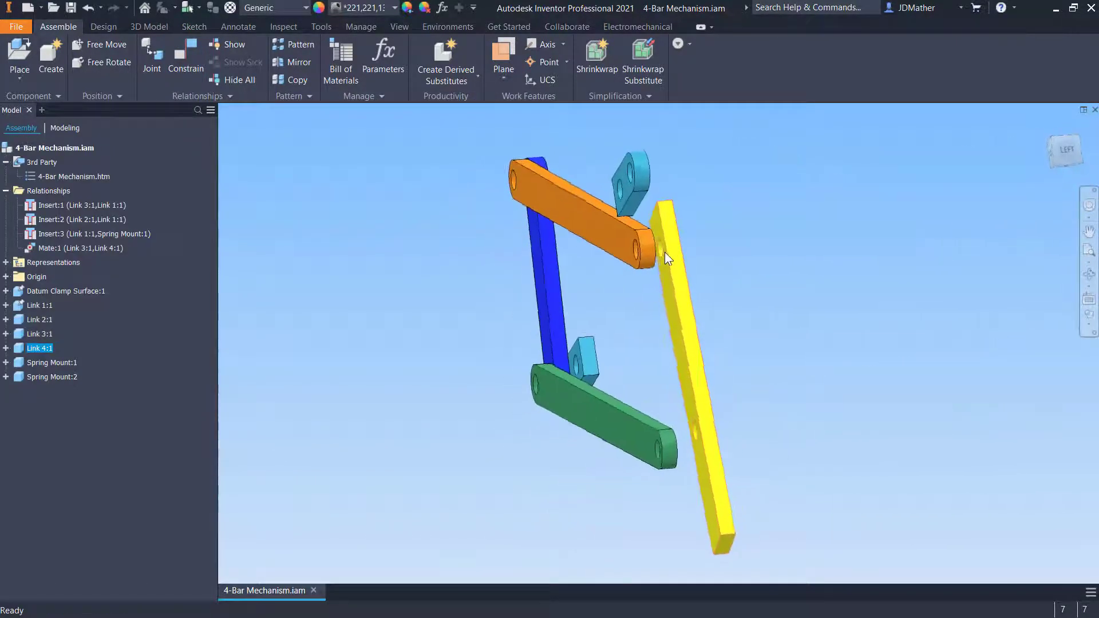
left_click(673, 261, "ctrl")
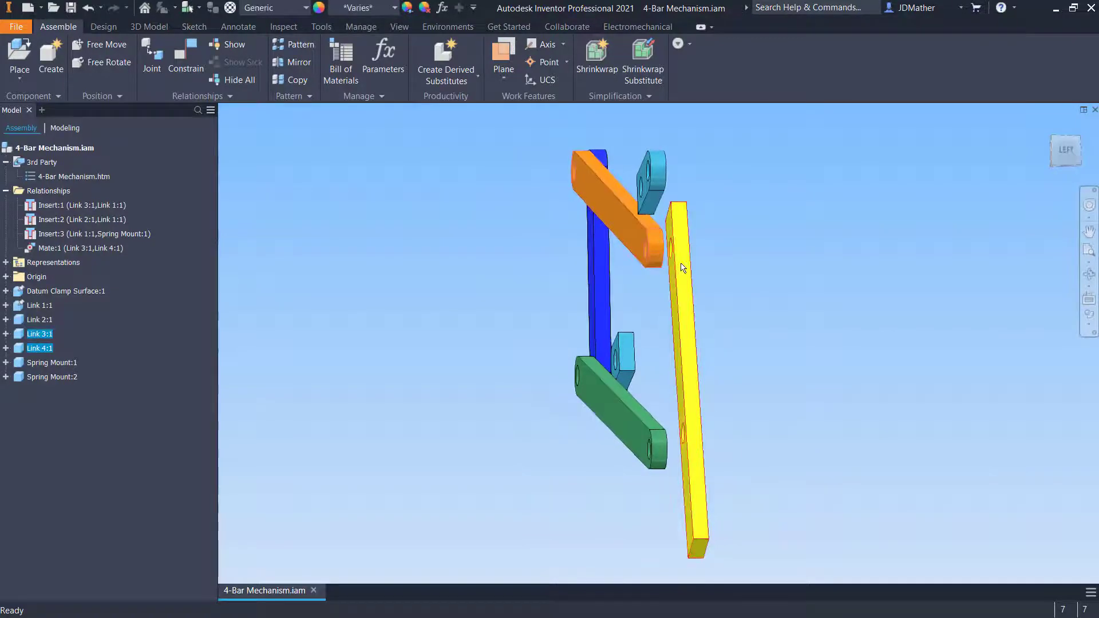
left_click_drag(682, 268, 675, 268)
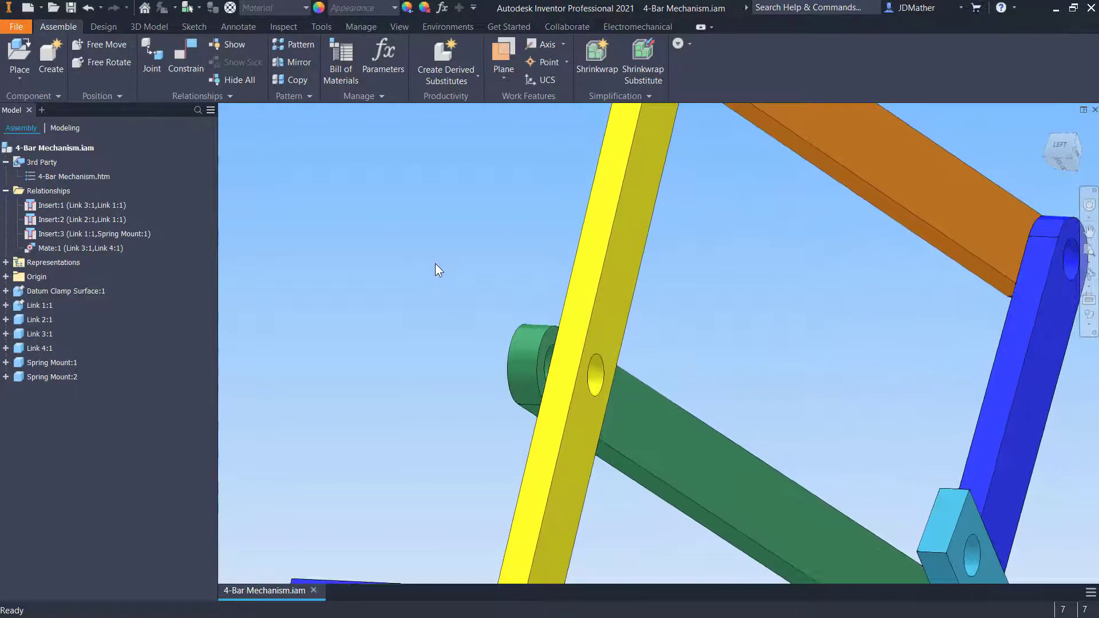
key("c")
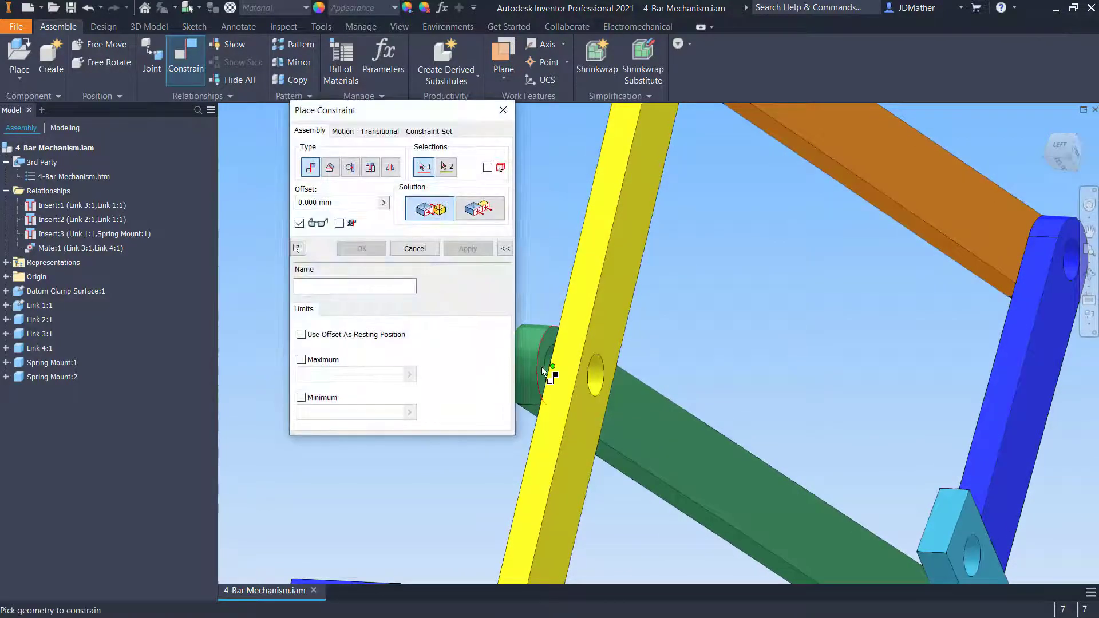
scroll(551, 369, "down", 3)
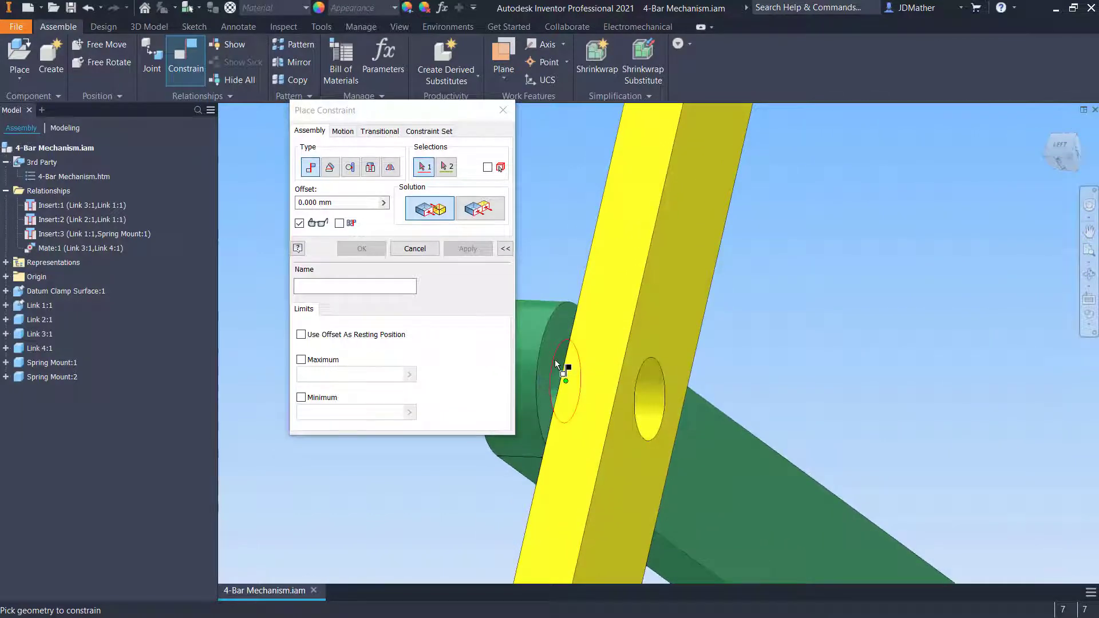
left_click(557, 350)
scroll(647, 365, "up", 2)
middle_click_drag(648, 365, 648, 401, "shift")
left_click(649, 405)
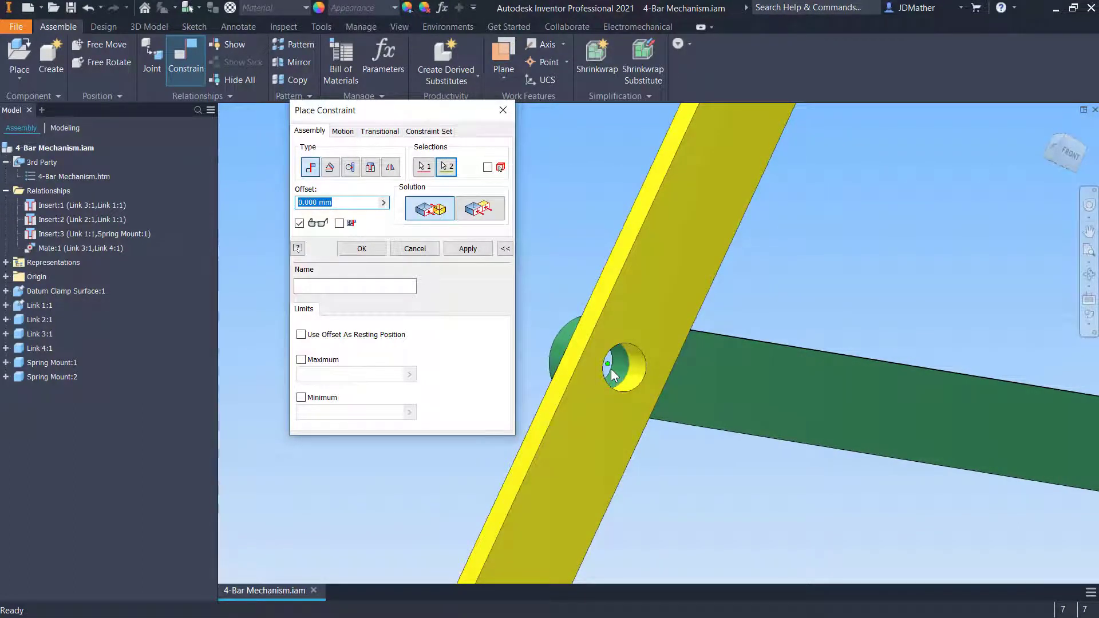
scroll(614, 375, "down", 5)
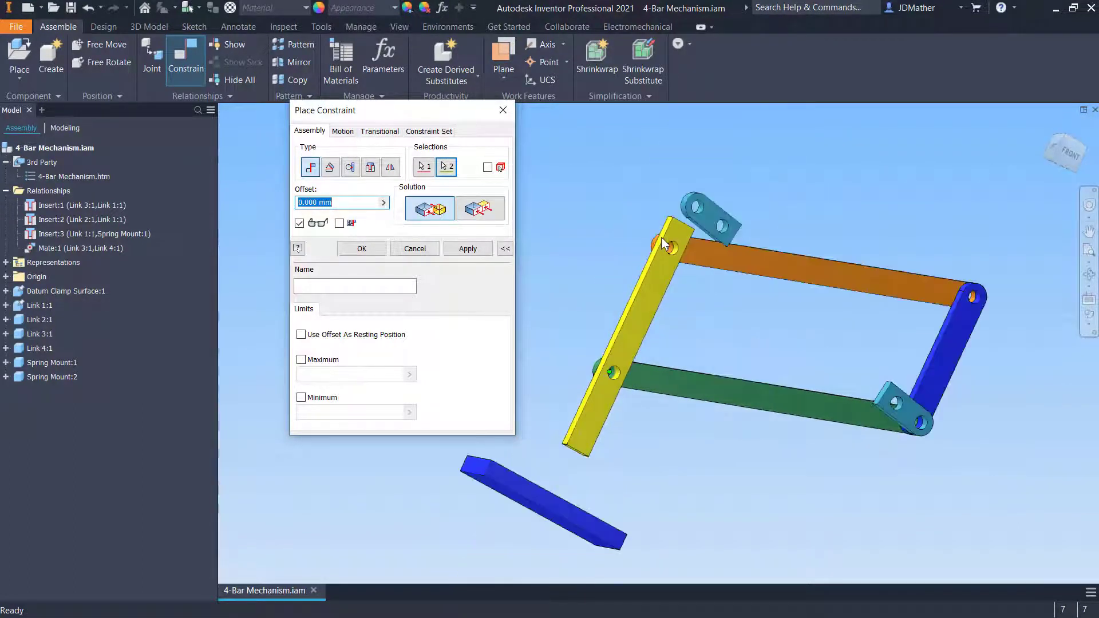
scroll(662, 240, "up", 3)
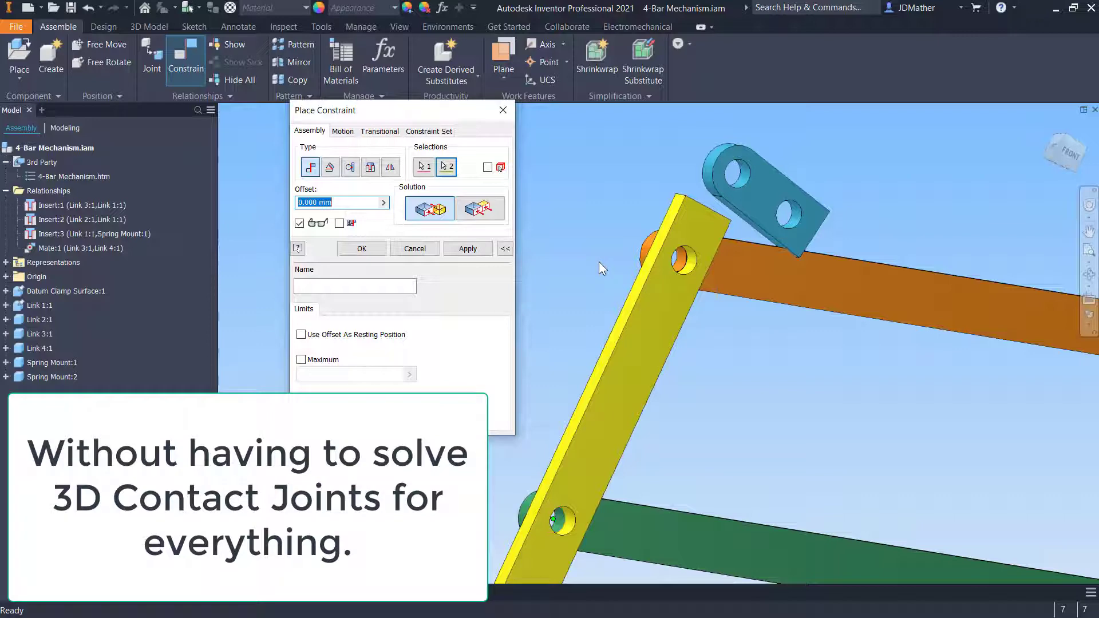
scroll(598, 263, "down", 2)
scroll(598, 262, "down", 5)
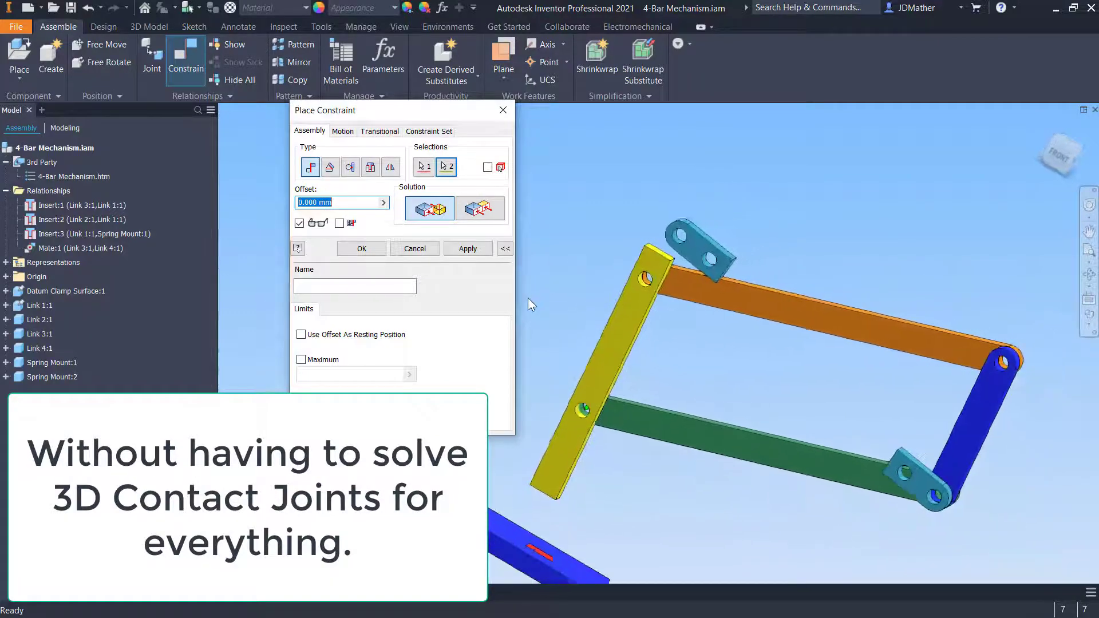
left_click(362, 248)
Open the Dynamic Simulation environment and inspect the cylindrical and spherical joints converted from the two mates
left_click(448, 27)
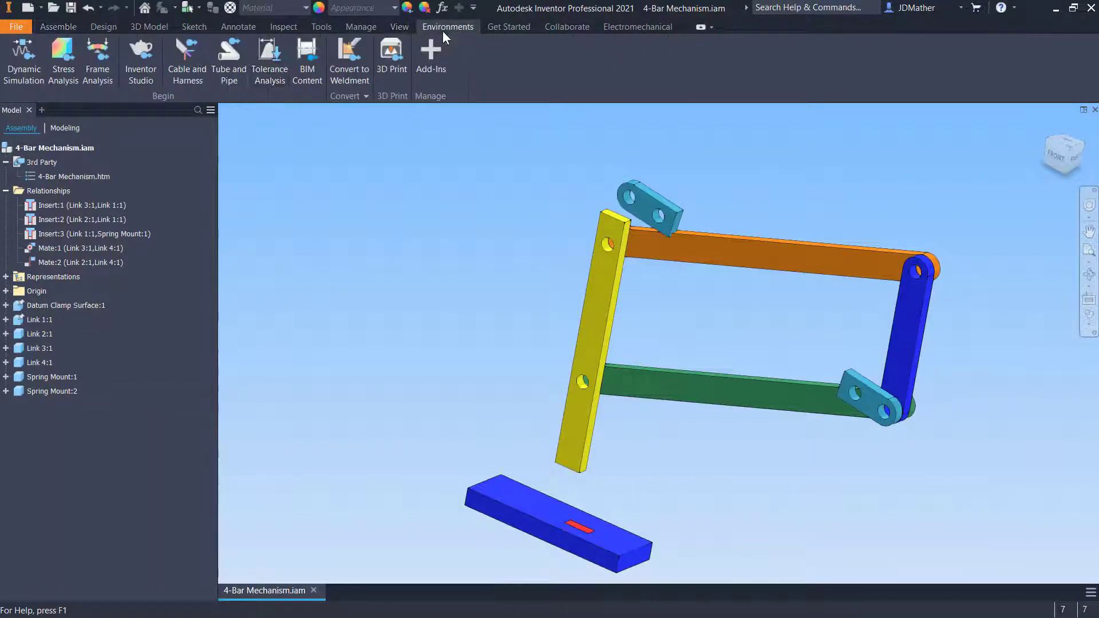
left_click(24, 55)
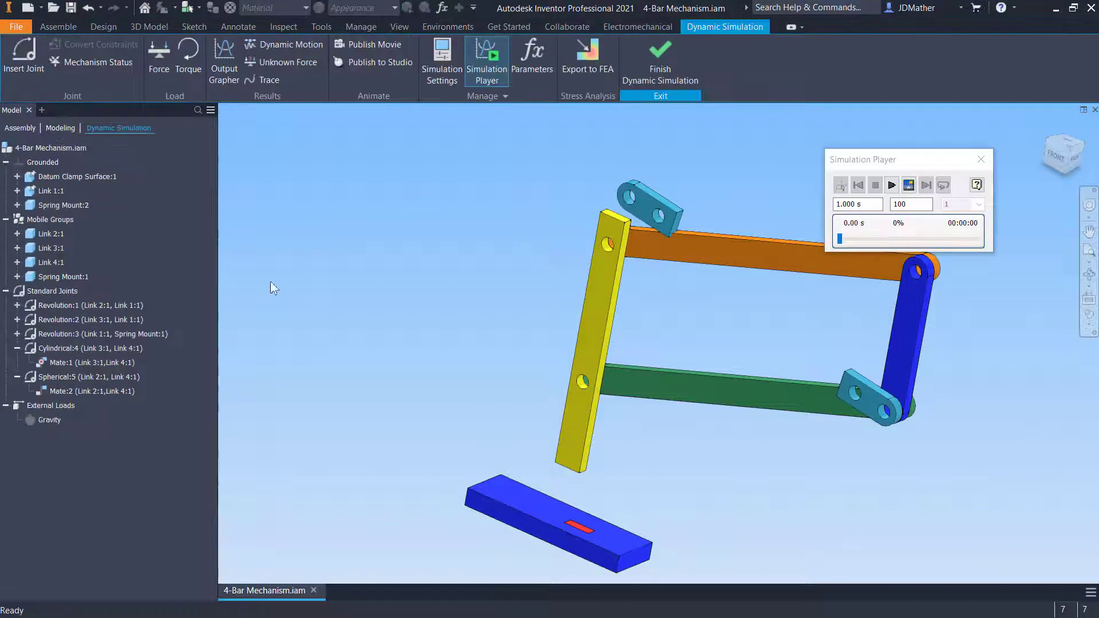
left_click(53, 347)
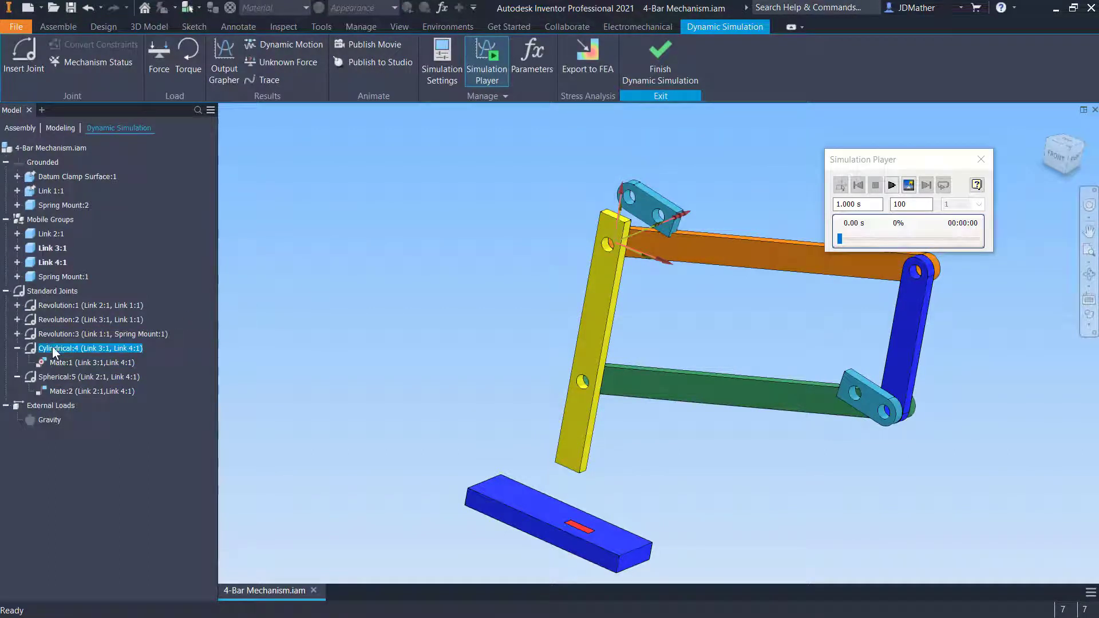
left_click(133, 393)
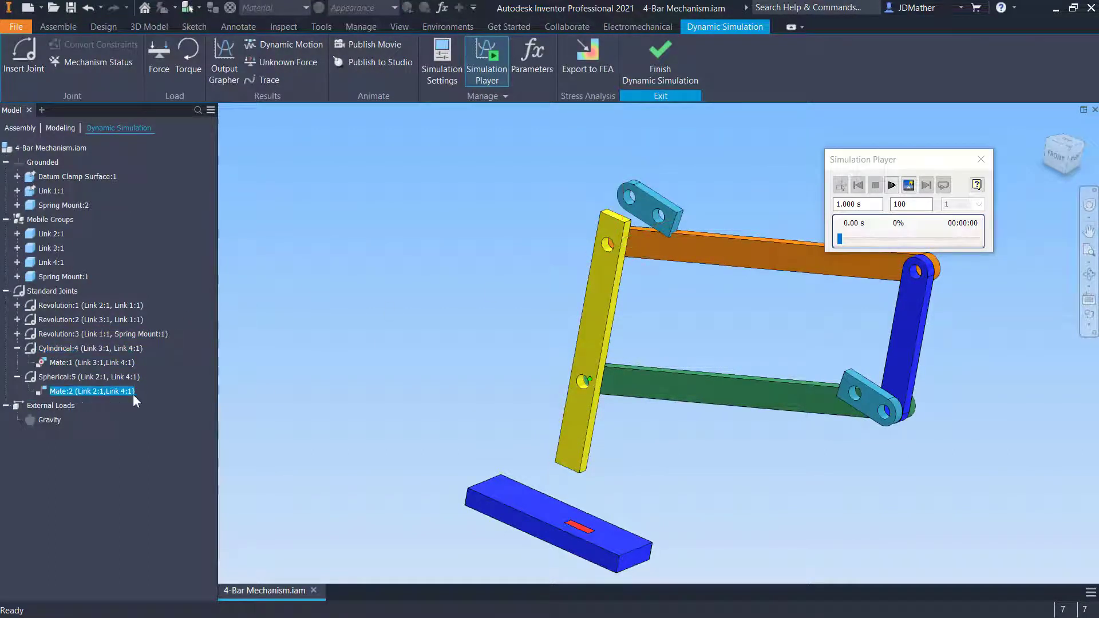
Drag the linkage to test its motion, then finish Dynamic Simulation
left_click(513, 372)
middle_click_drag(513, 372, 610, 263, "shift")
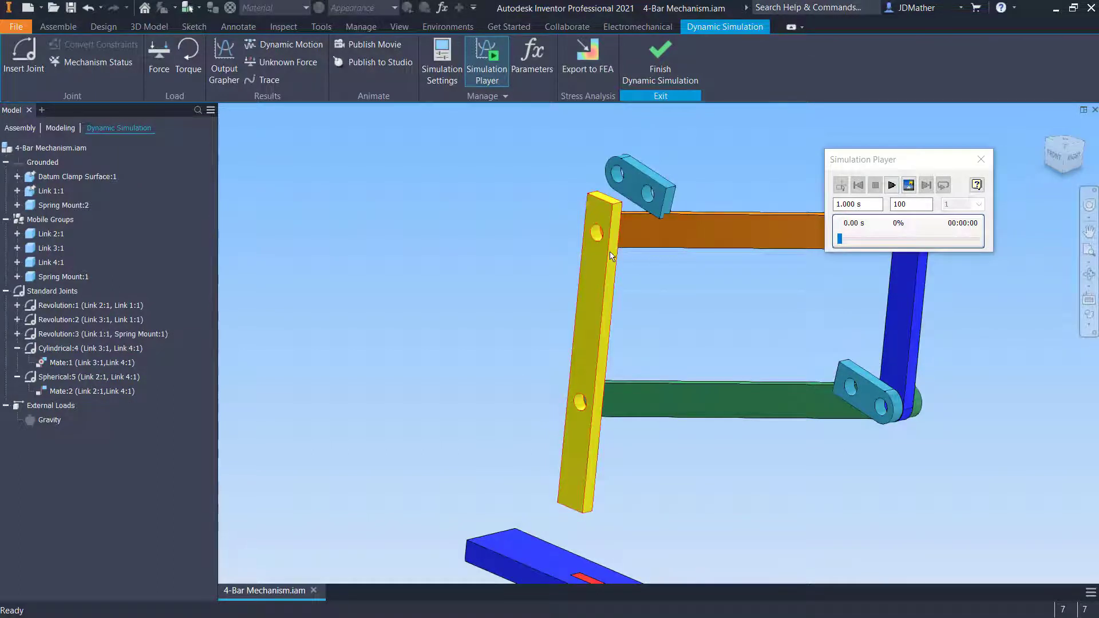
mouse_move(601, 437)
left_mouse_down()
mouse_move(592, 389)
mouse_move(609, 378)
left_mouse_up()
key("Escape")
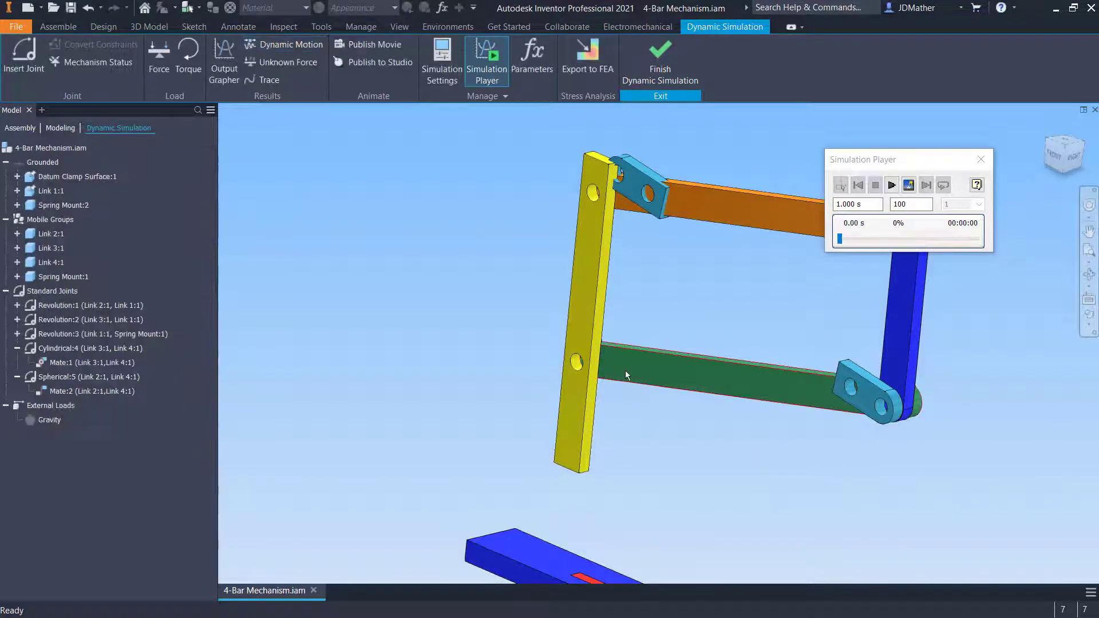
middle_click_drag(486, 362, 551, 369, "shift")
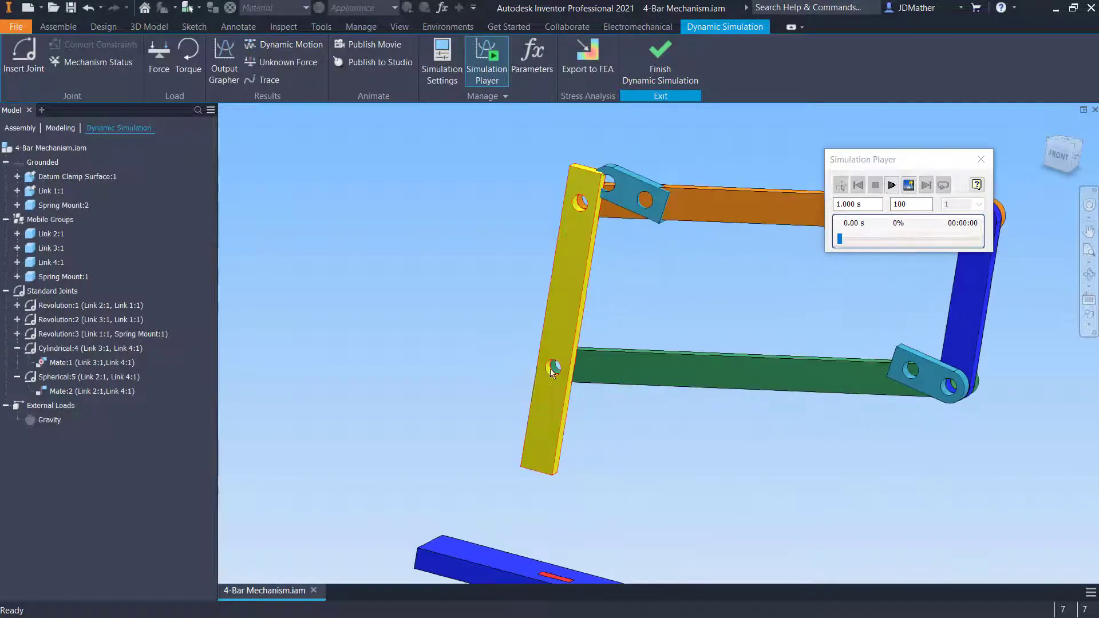
middle_click_drag(465, 370, 472, 364, "shift")
left_click_drag(626, 208, 503, 240)
key("Escape")
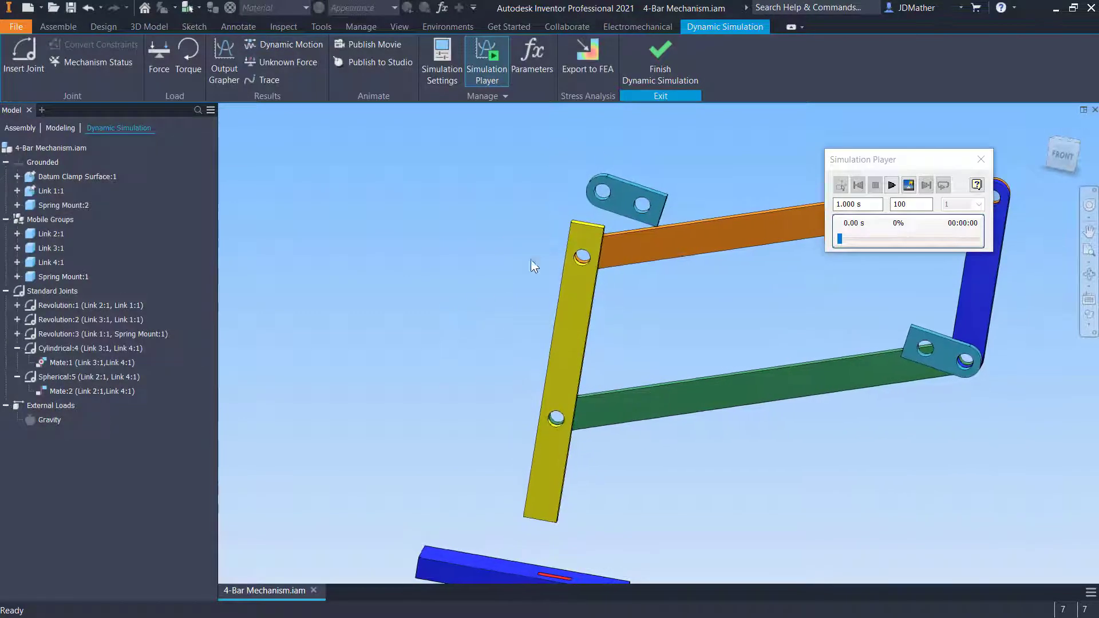
left_click(656, 68)
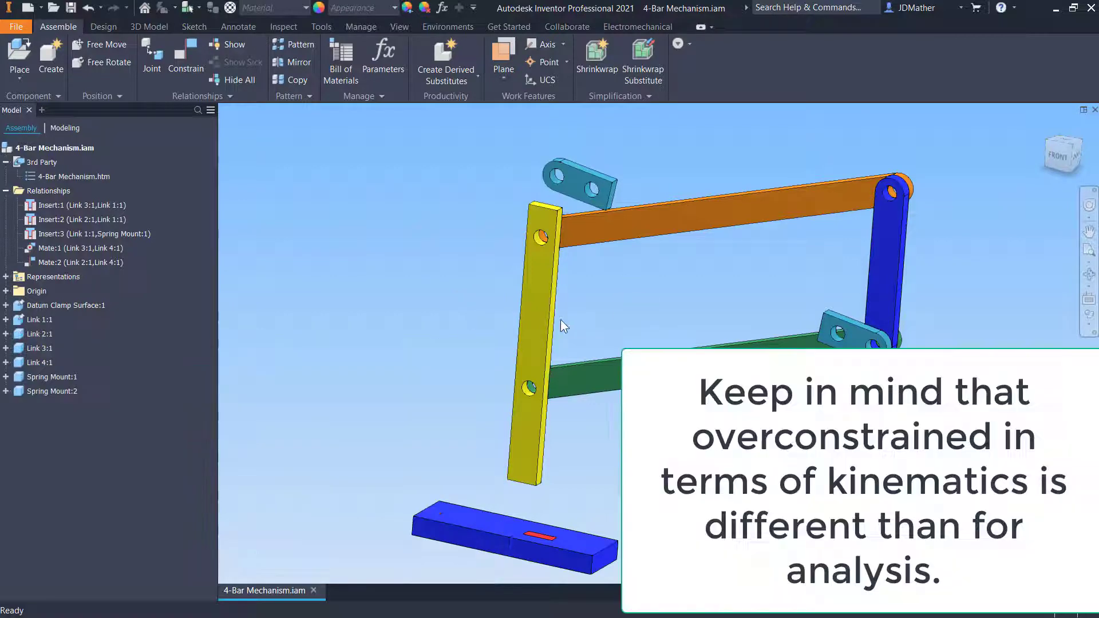
Insert-constrain the upper spring mount's hole to the yellow link's upper hole with 0 mm offset
key("c")
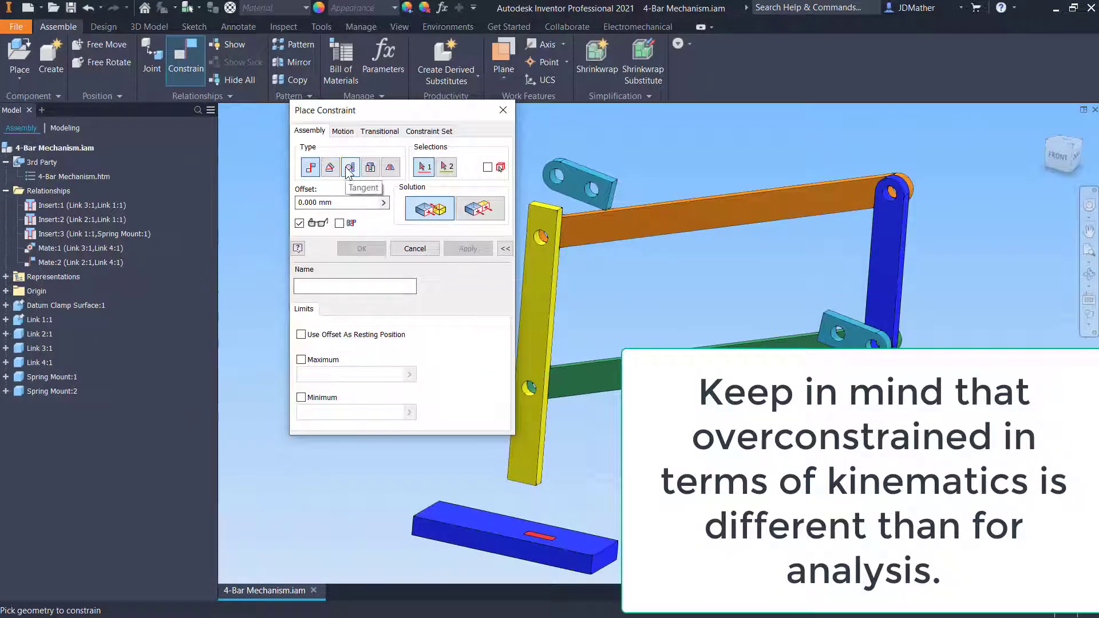
left_click(350, 167)
scroll(579, 177, "up", 5)
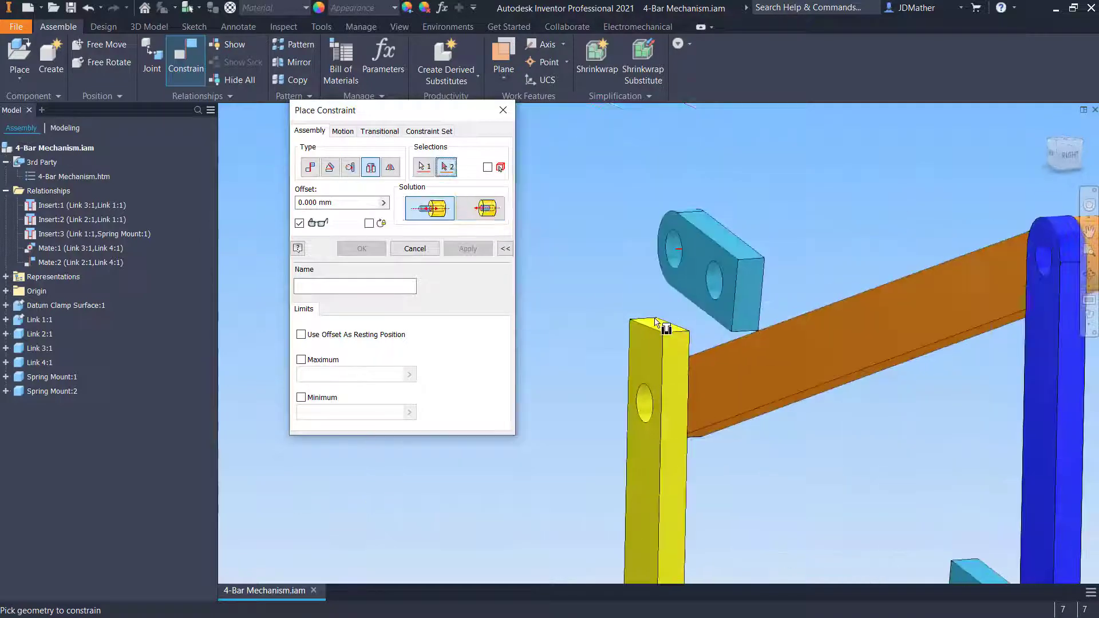
scroll(662, 326, "up", 2)
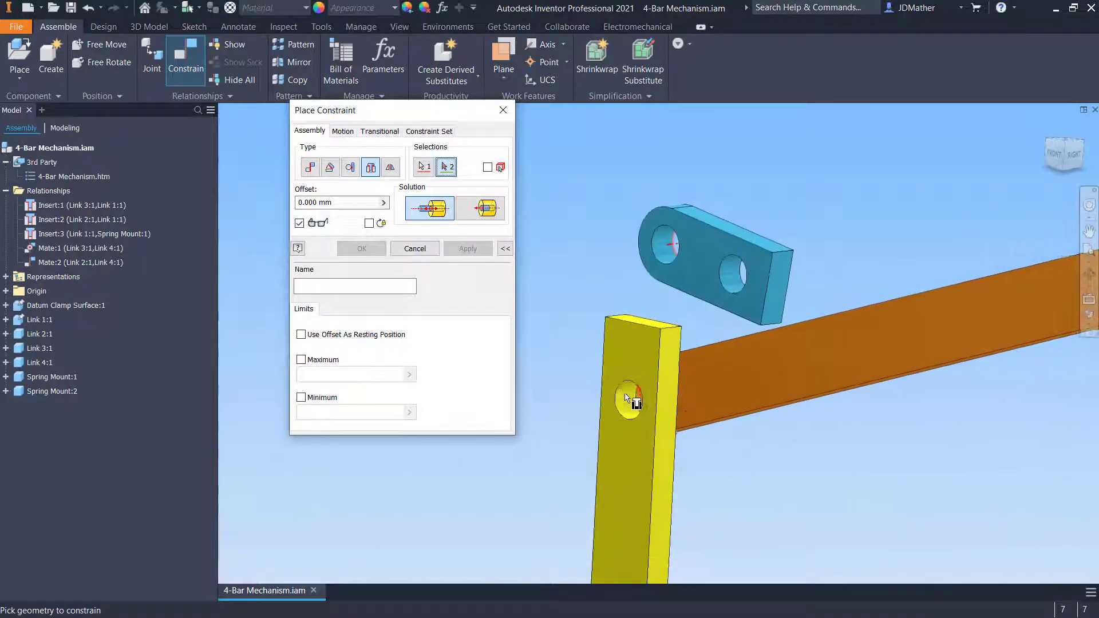
left_click(623, 396)
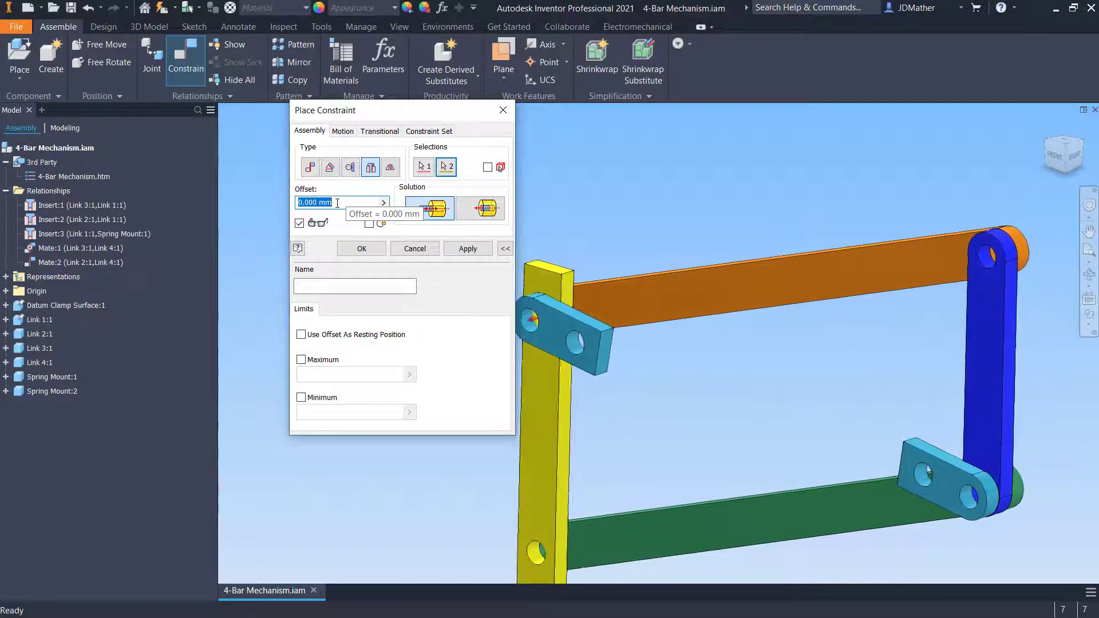
key("Return")
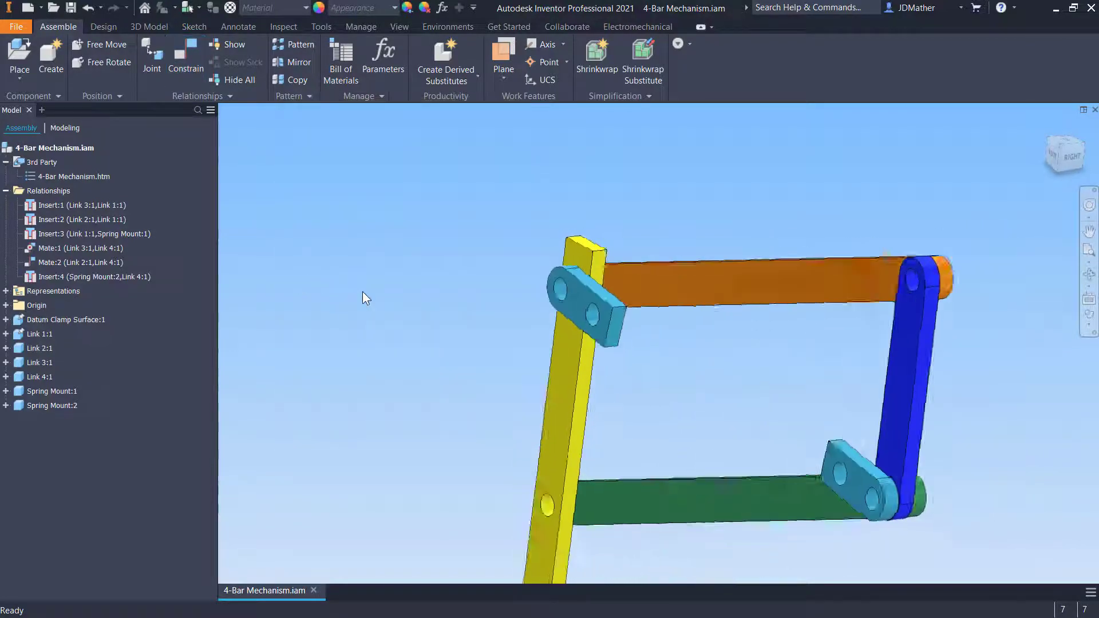
Drag the upper spring mount to test its motion, then open the Dynamic Simulation environment
left_click_drag(581, 333, 554, 373)
left_click(650, 365)
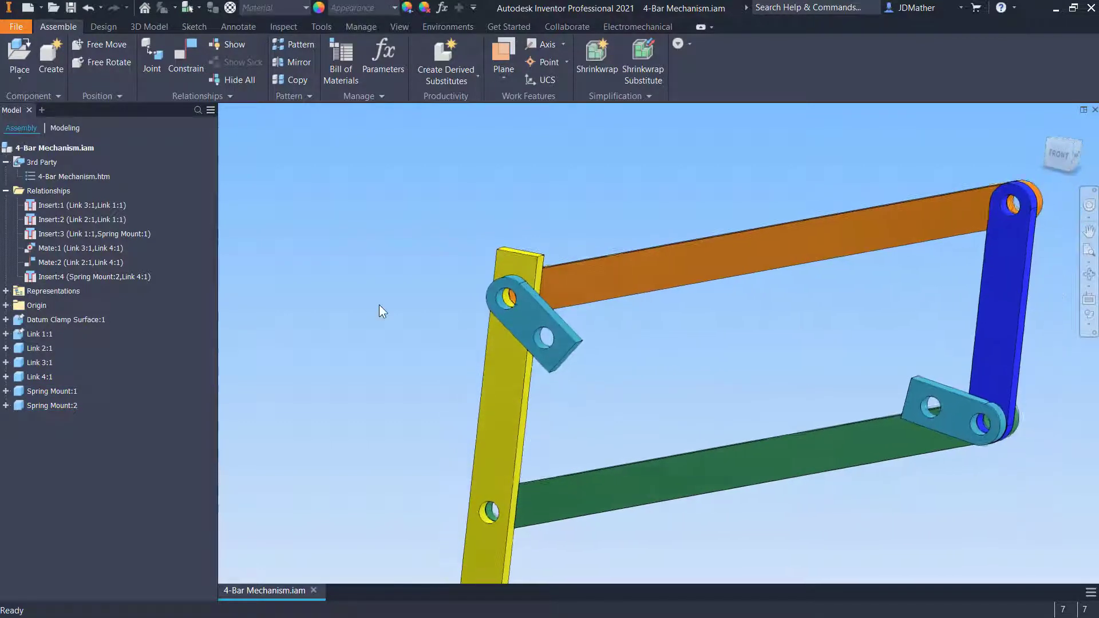
left_click(436, 28)
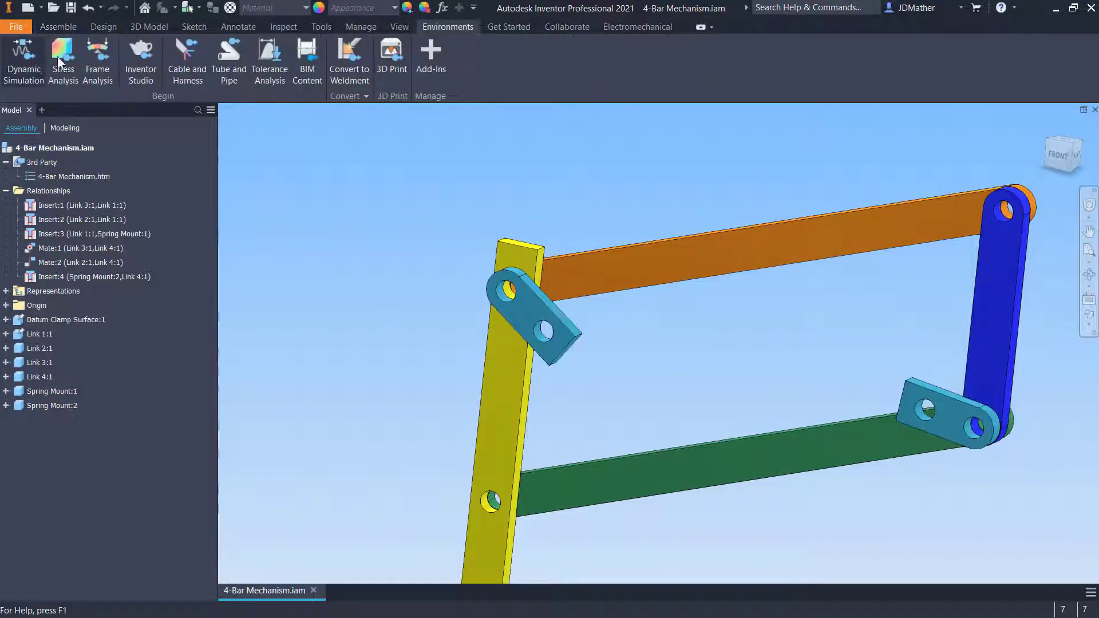
left_click(23, 58)
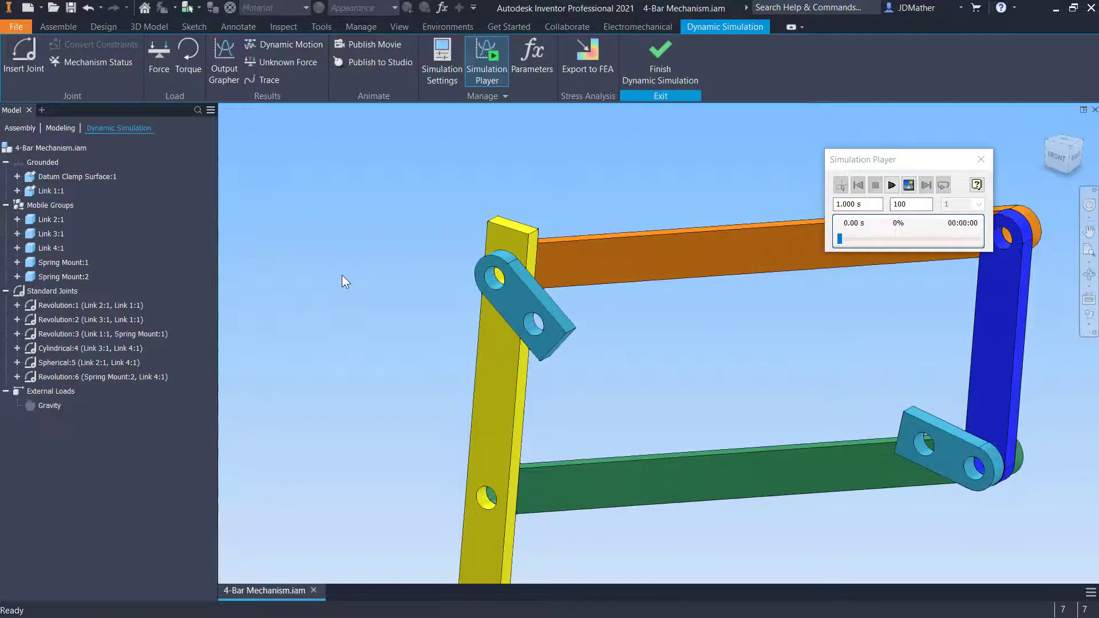
scroll(341, 276, "up", 1)
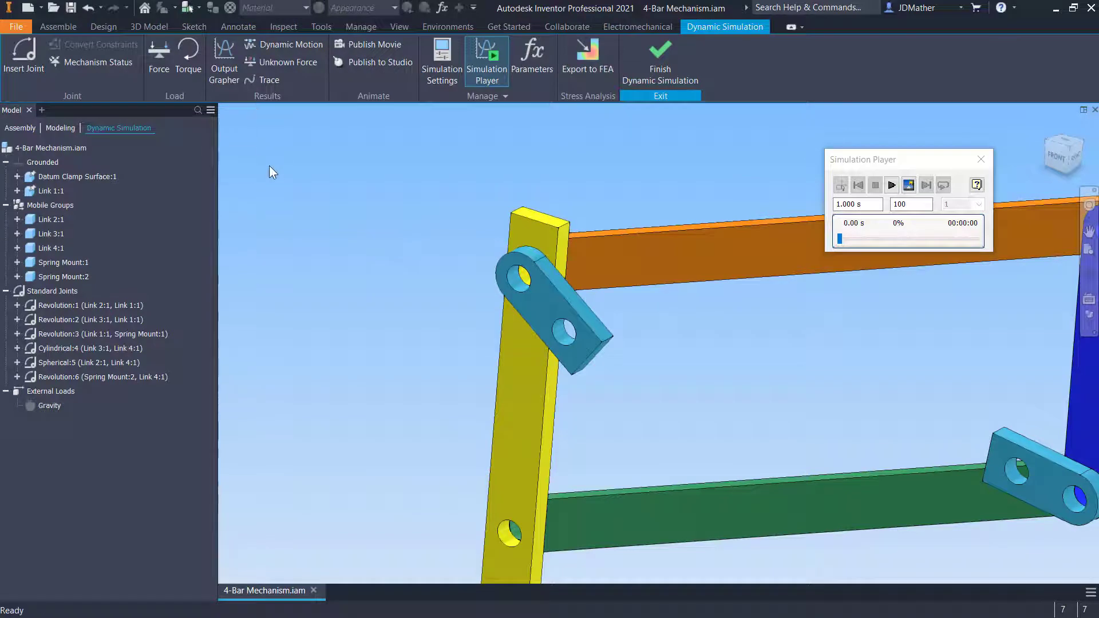
Mate an edge of the upper spring mount to the lower spring mount's top face, then drag the linkage to test it
key("c")
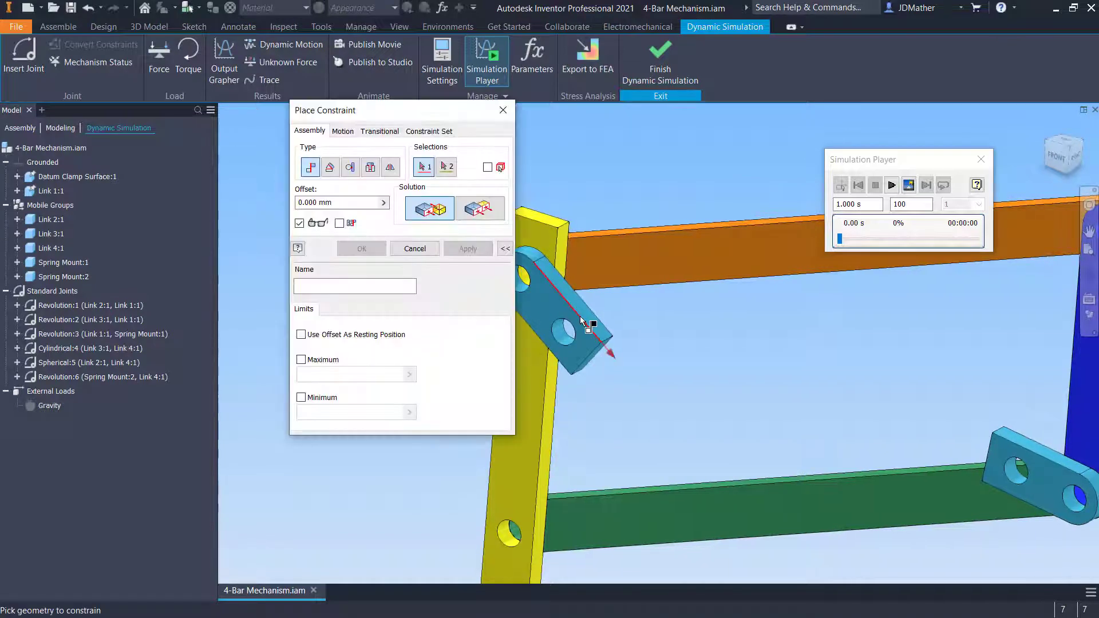
left_click(580, 321)
scroll(692, 396, "down", 2)
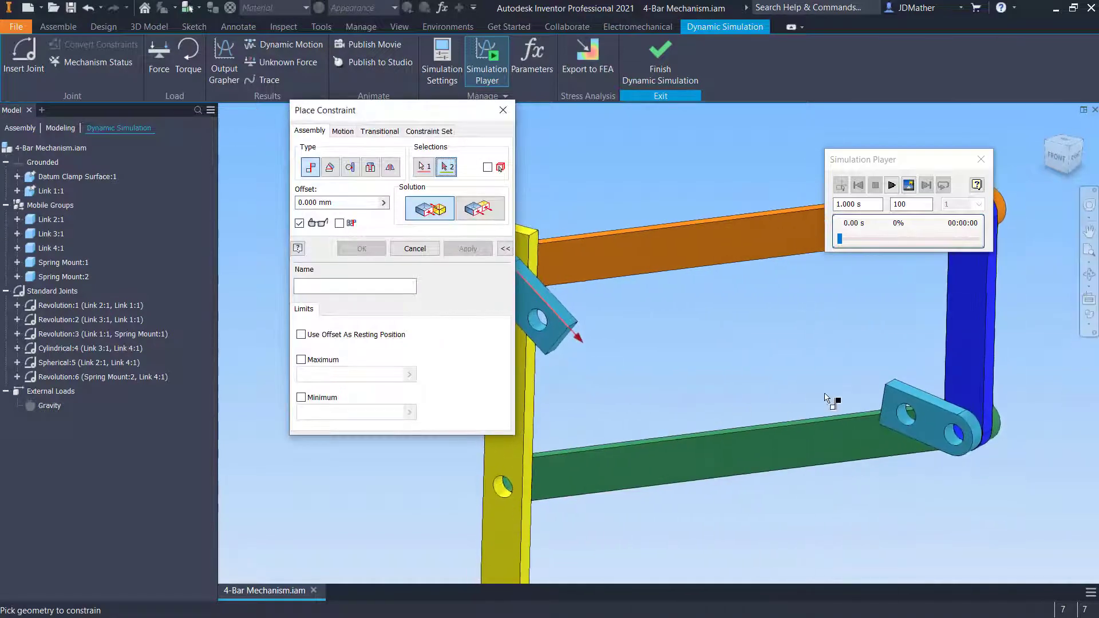
left_click(886, 393)
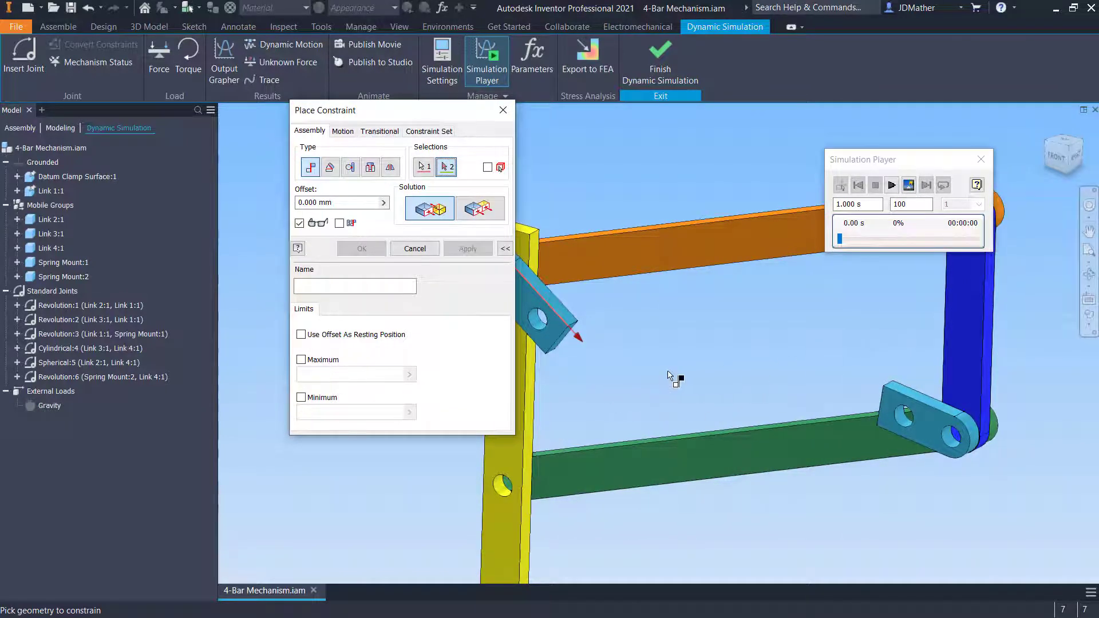
left_click(902, 394)
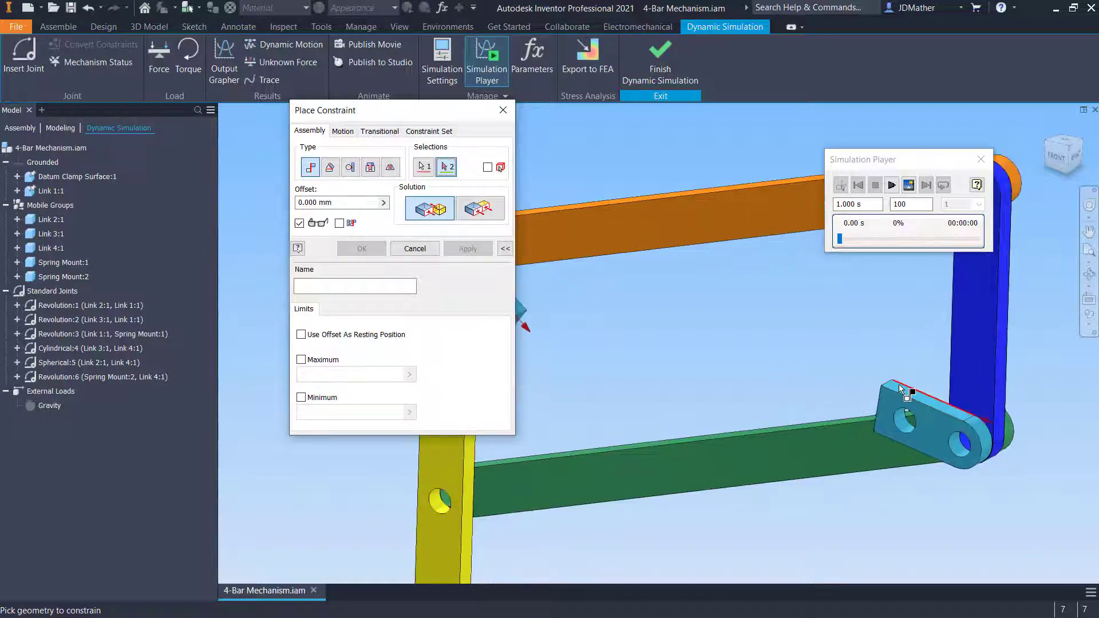
left_click(902, 394)
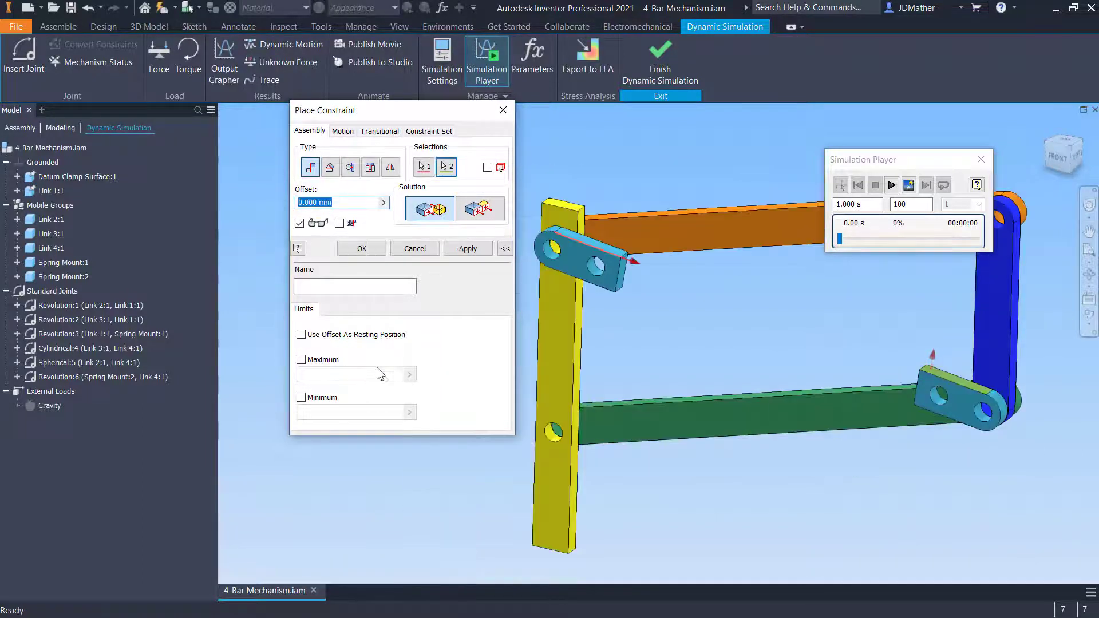
left_click(361, 248)
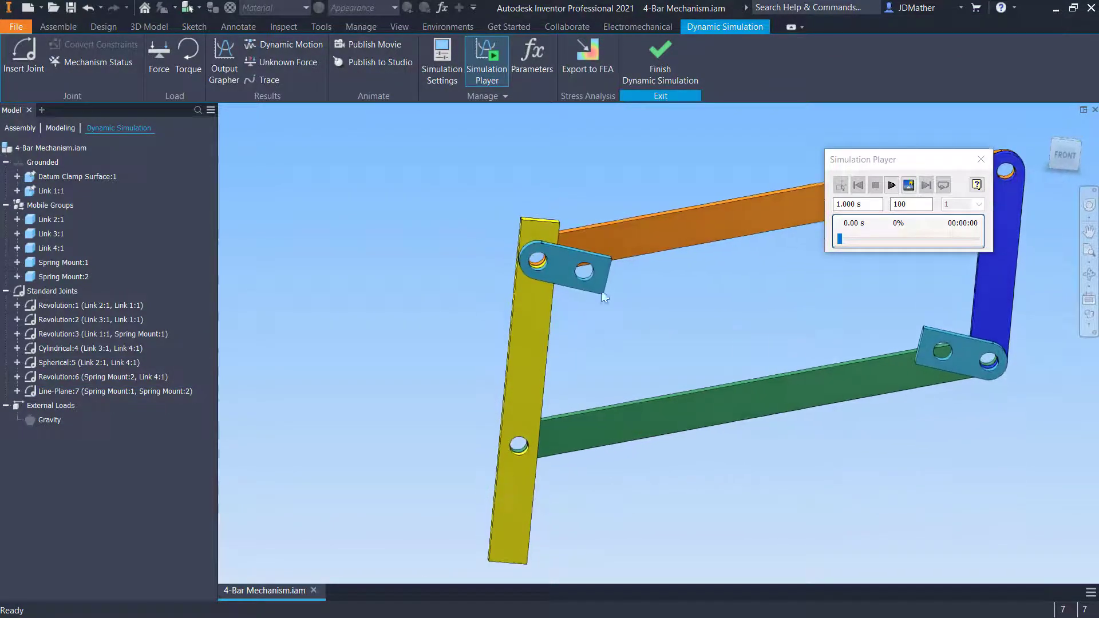
left_click_drag(558, 350, 468, 286)
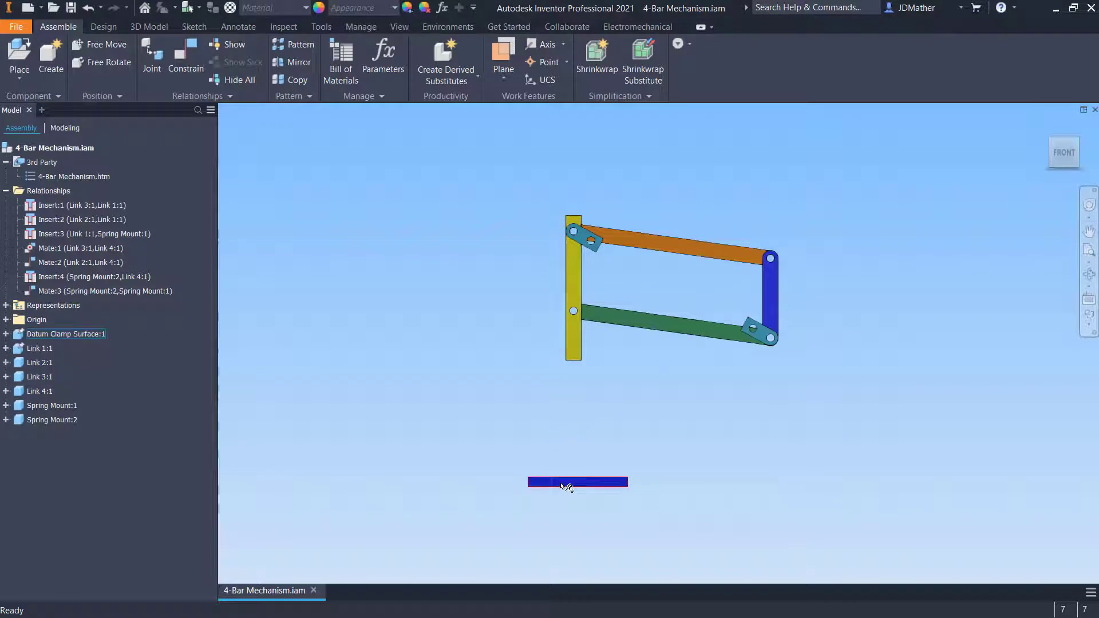
Start a Mate constraint between the yellow link's bottom face and the datum clamp surface with a 20 mm offset
left_click(184, 56)
middle_click_drag(550, 392, 592, 465, "shift")
scroll(633, 331, "down", 8)
left_click(634, 331)
scroll(633, 331, "up", 7)
left_click(592, 465)
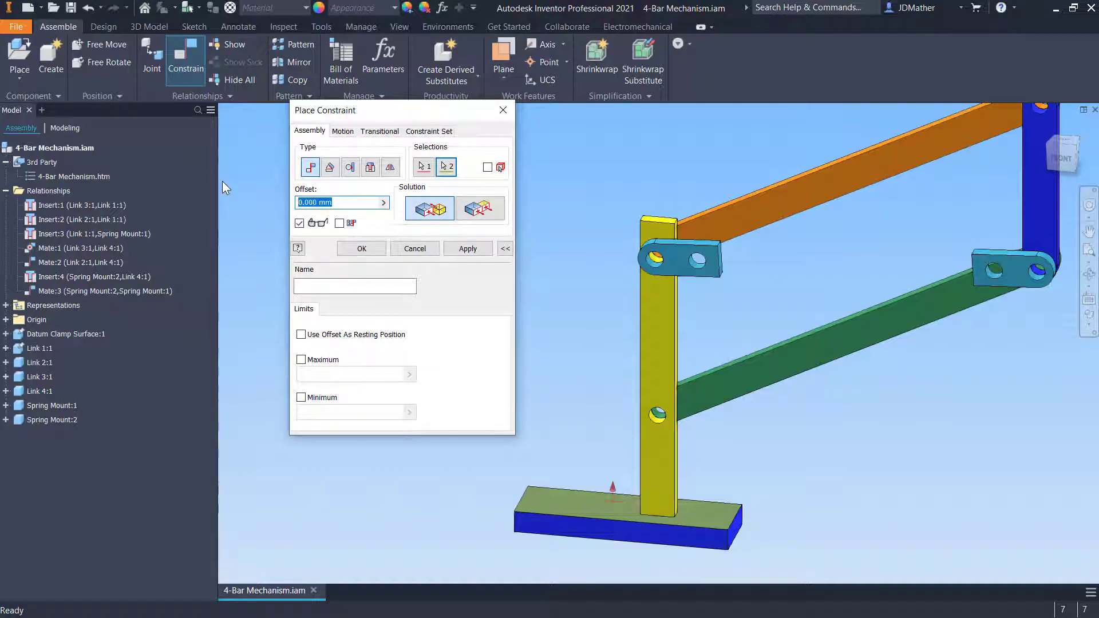
type("20")
Name the constraint Home Position, use the offset as resting position, set limits of maximum 20 mm and minimum 0, and apply
left_click(309, 284)
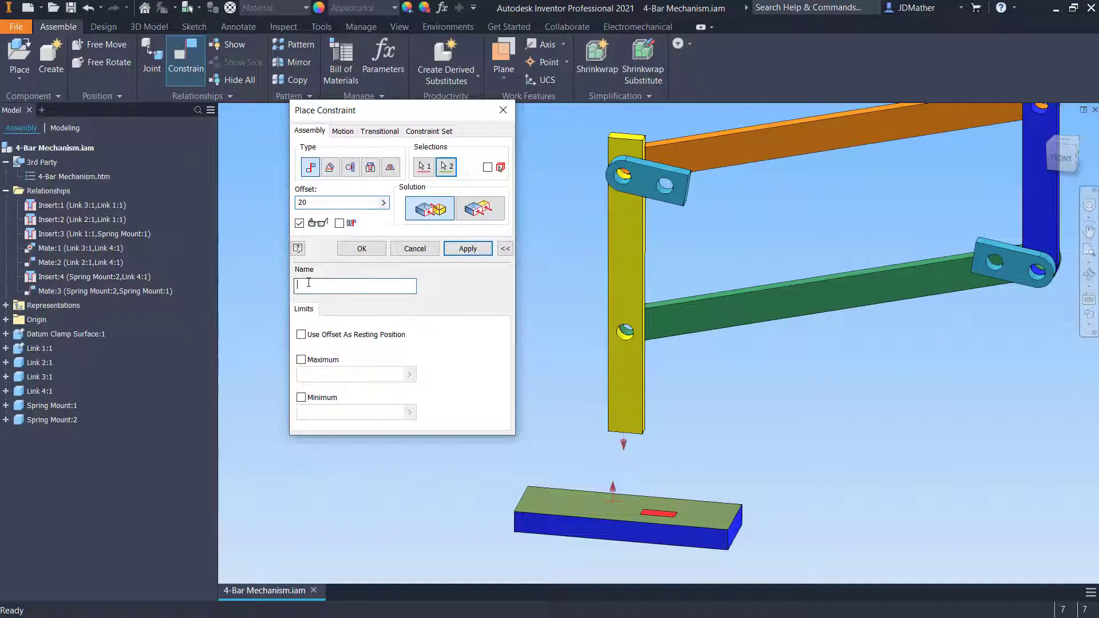
type("Home Position")
left_click(301, 335)
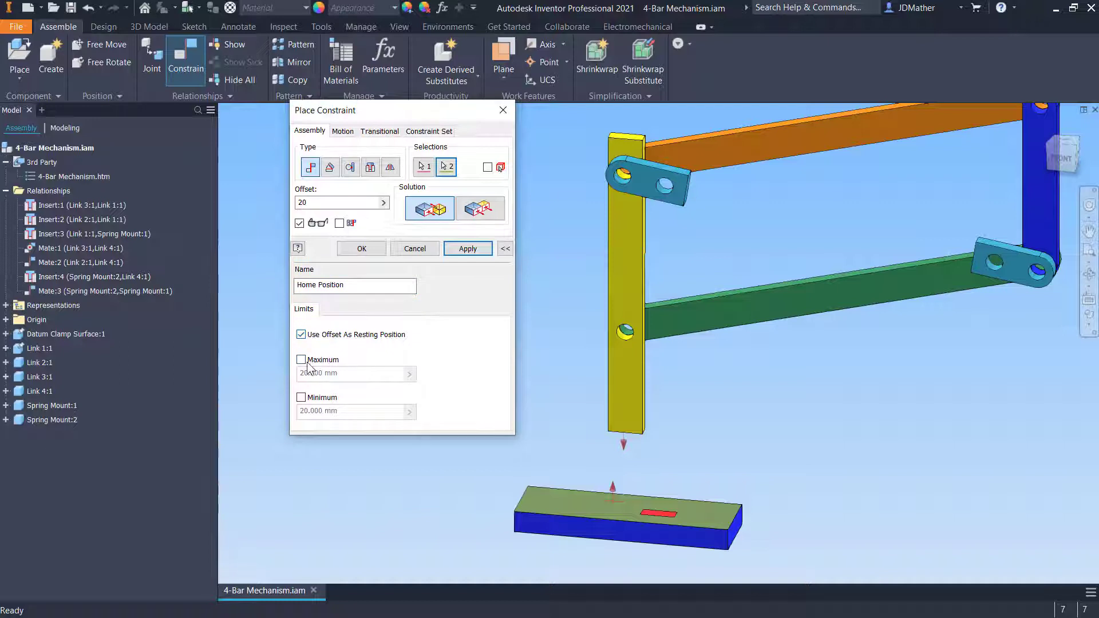
left_click(301, 360)
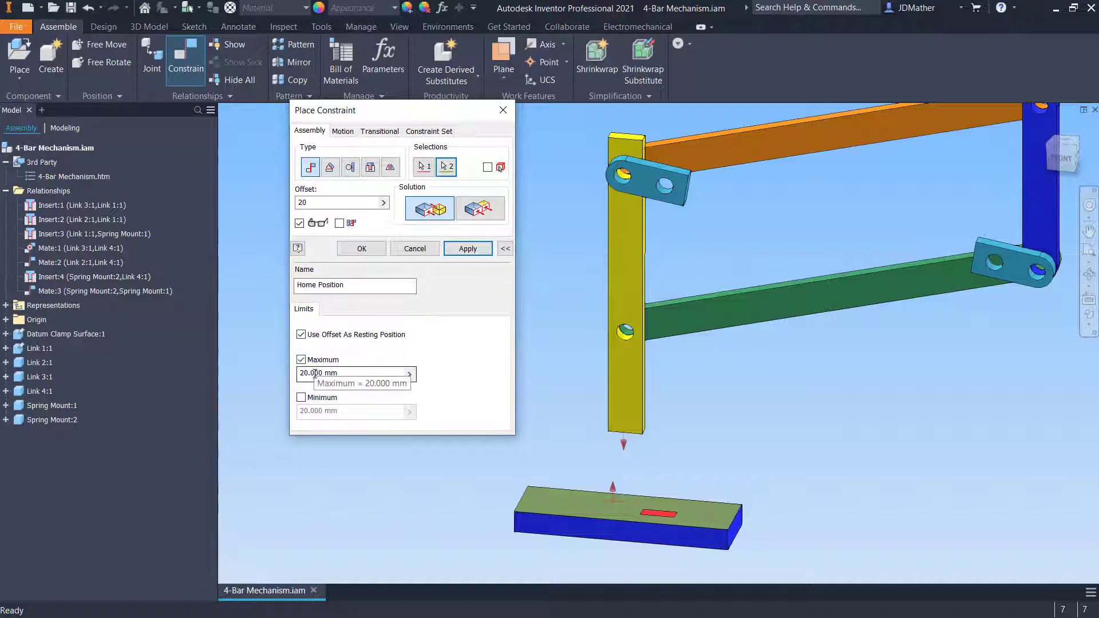
left_click(301, 397)
type("0")
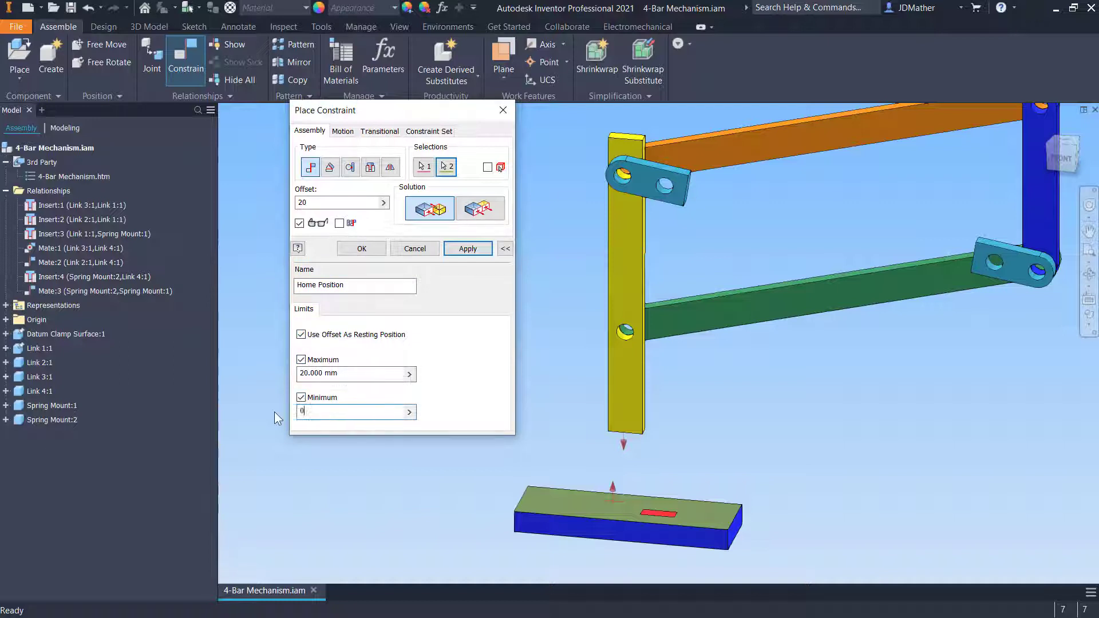
left_click(361, 249)
Drag the yellow link and linkage to test the Home Position constraint limits
middle_click_drag(556, 305, 626, 271, "shift")
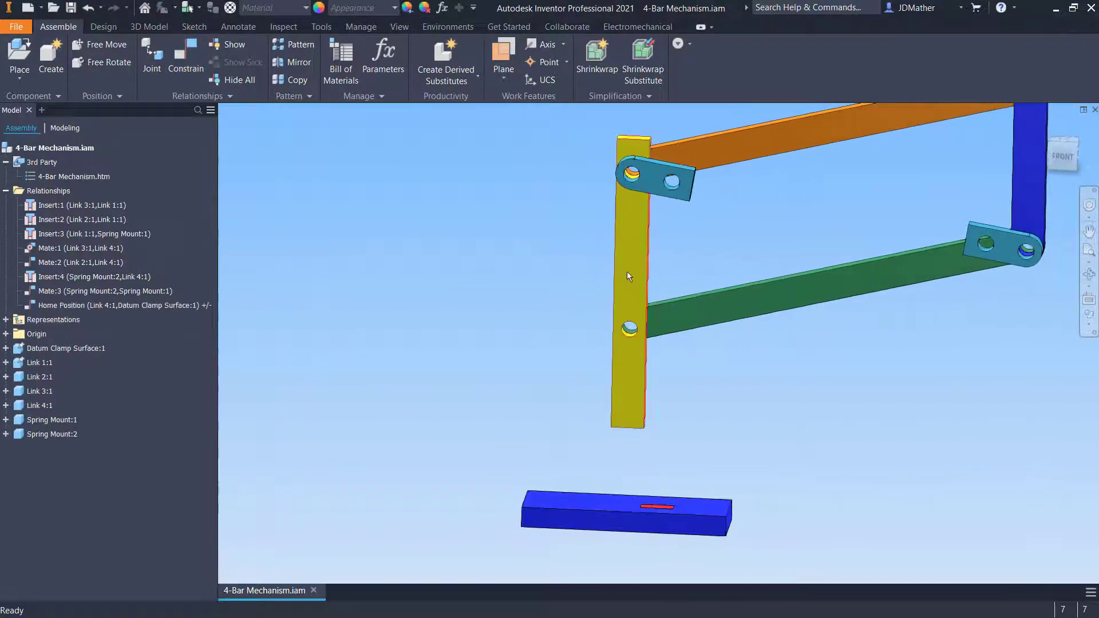
left_click_drag(627, 272, 653, 412)
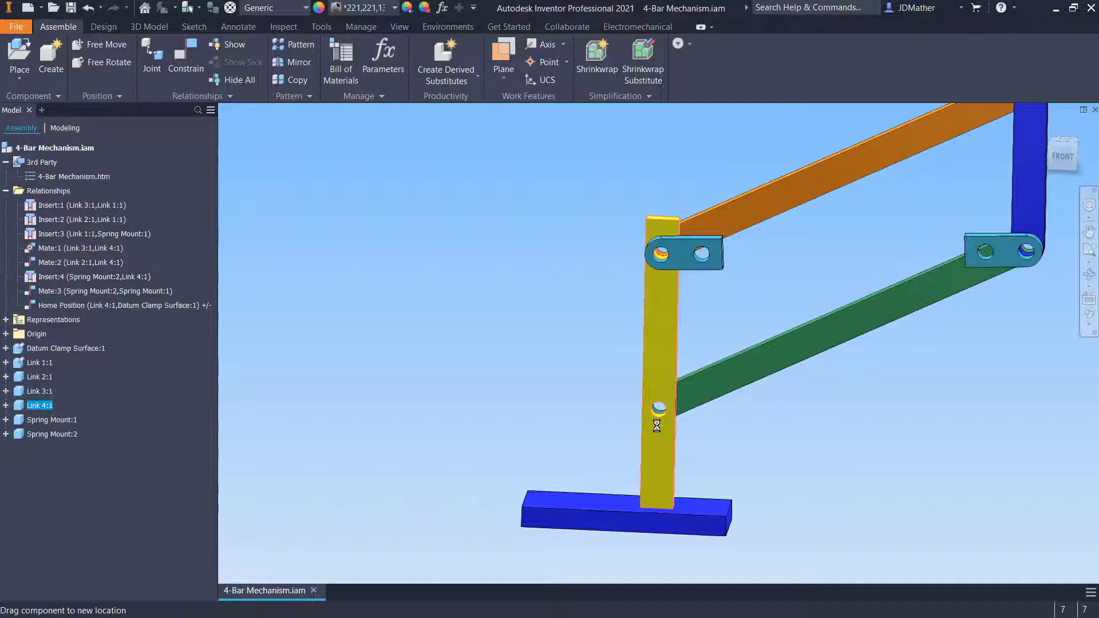
left_click_drag(656, 426, 543, 369)
scroll(418, 366, "down", 3)
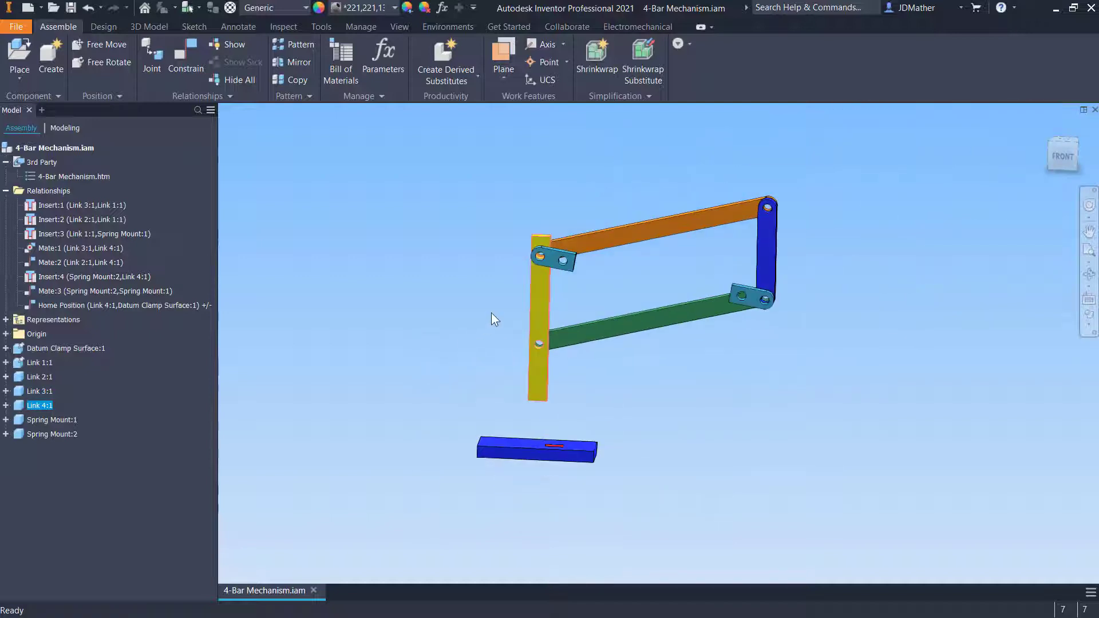
left_click_drag(548, 317, 536, 434)
left_click_drag(543, 344, 554, 392)
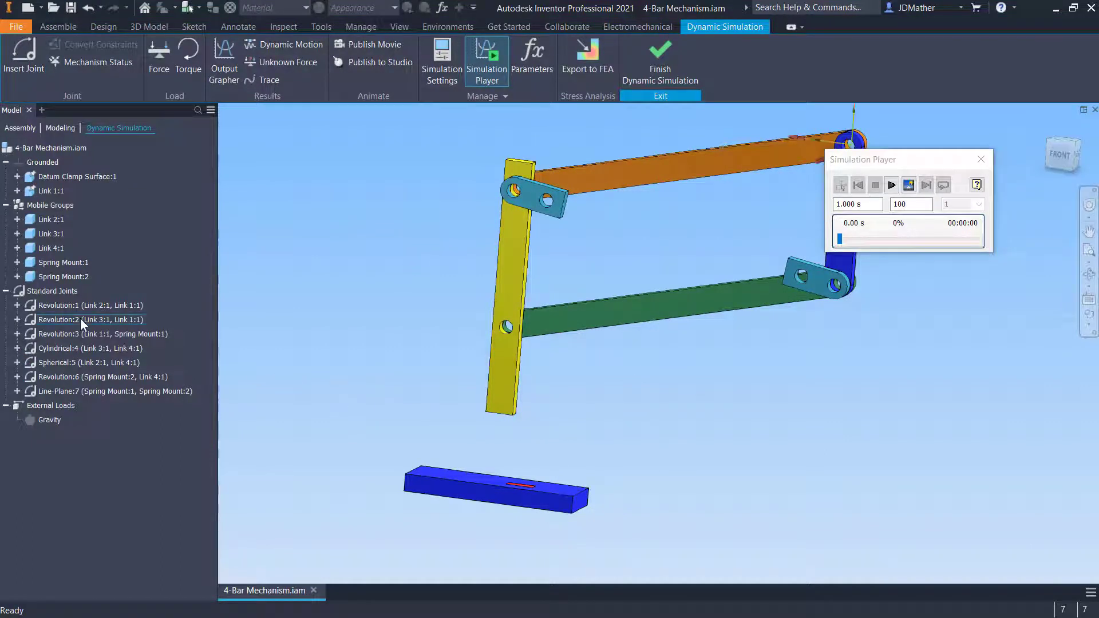
Inspect the dof 1 properties of the Revolution:1 joint in Dynamic Simulation, then finish Dynamic Simulation
right_click(73, 303)
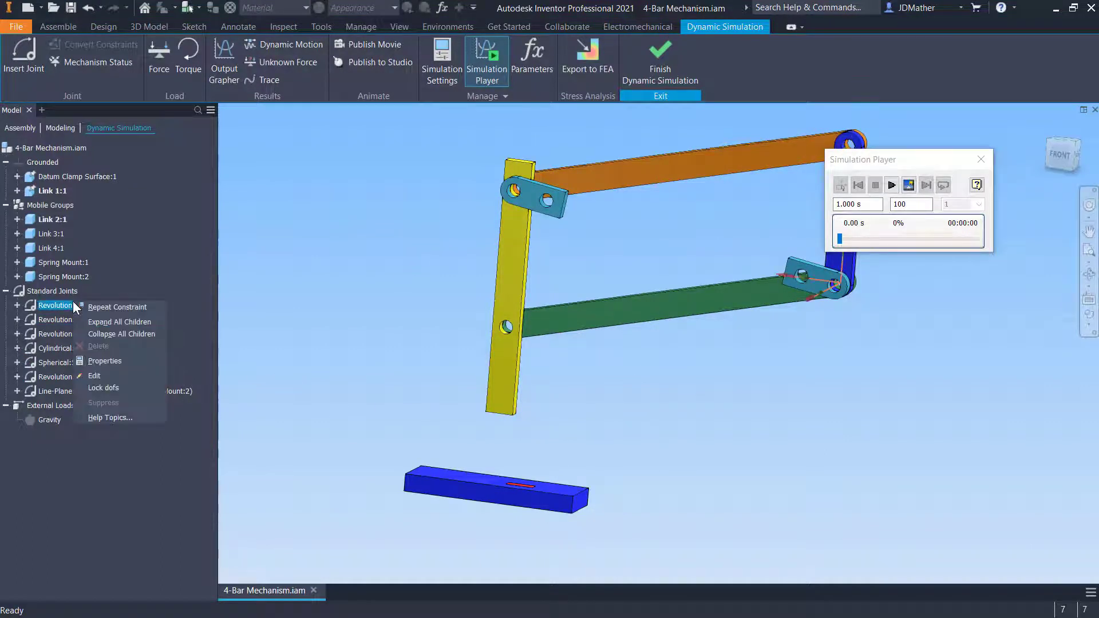
left_click(104, 361)
left_click(555, 298)
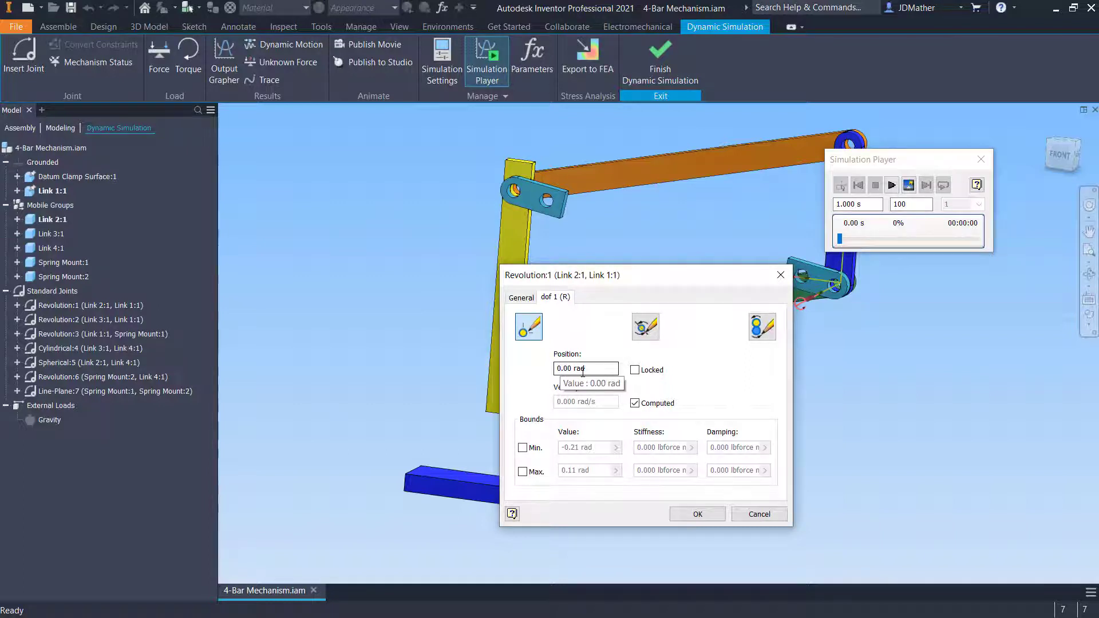
left_click(759, 514)
left_click(660, 62)
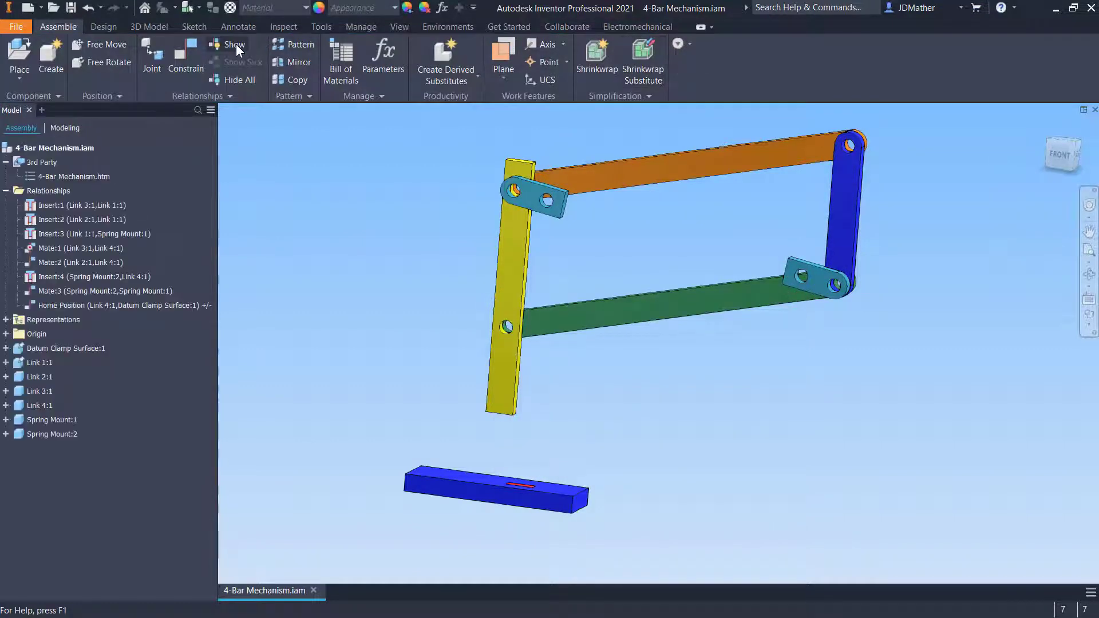
Set the document's angle units to degree and mass units to kilogram
left_click(320, 27)
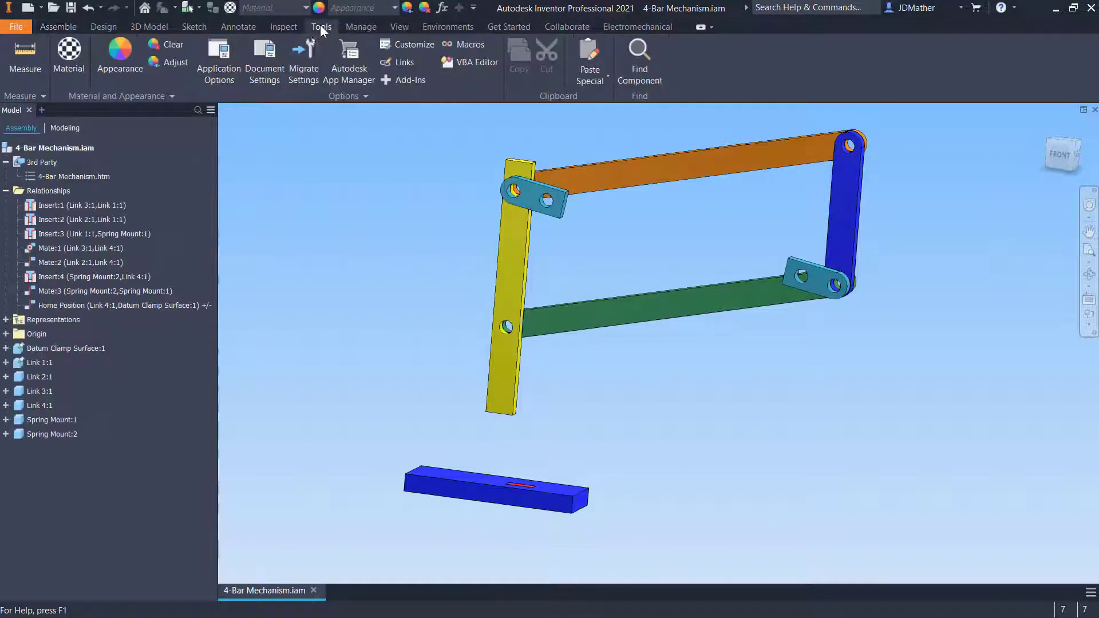
left_click(266, 61)
left_click(407, 130)
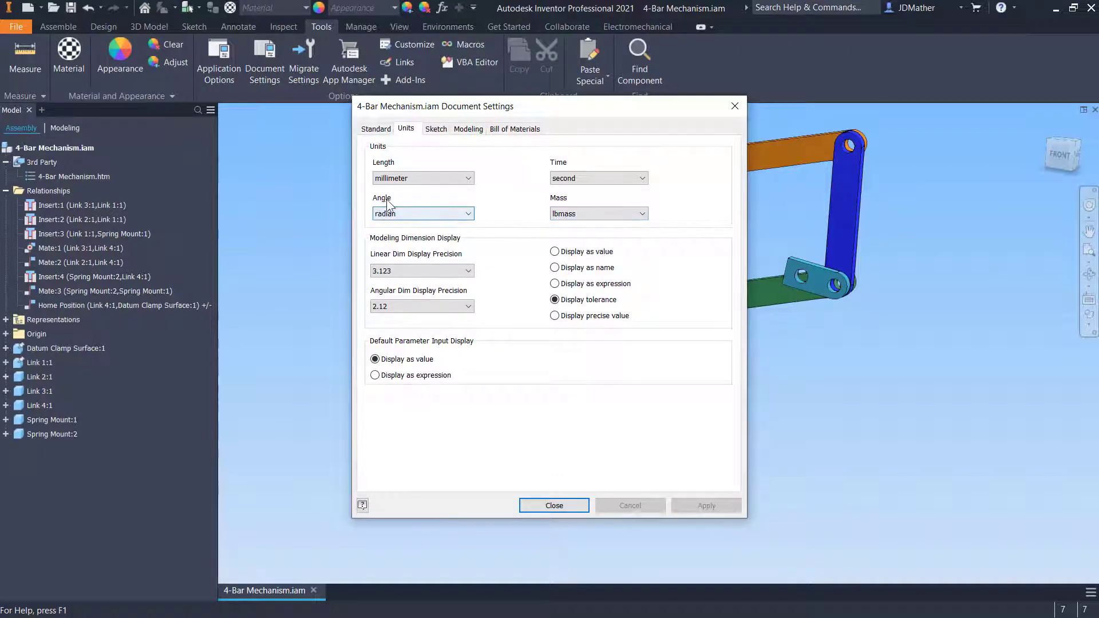
left_click(408, 216)
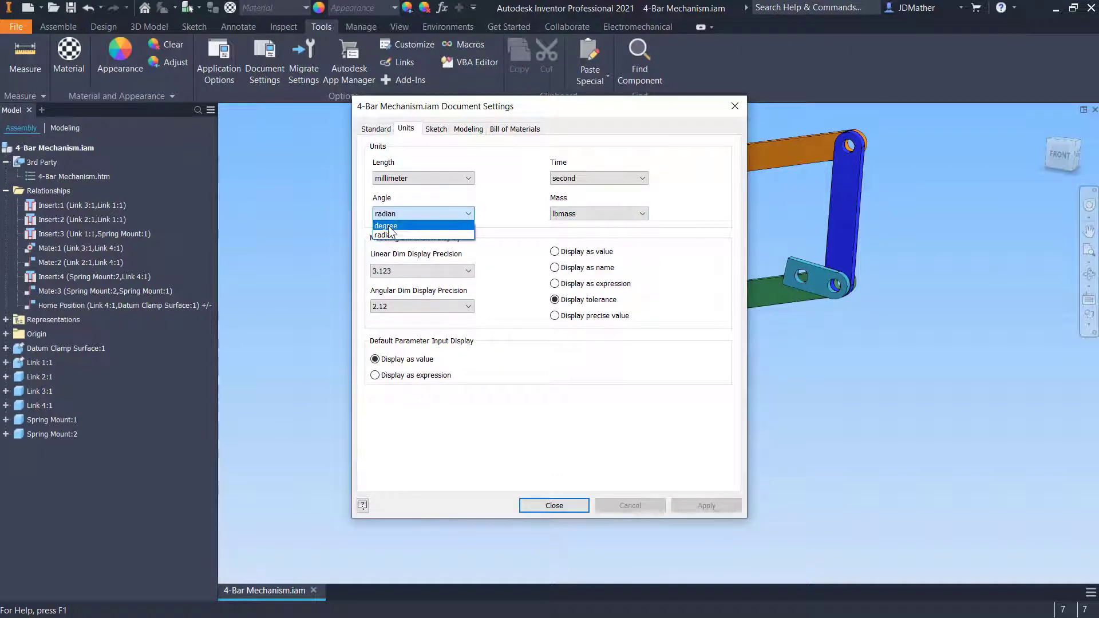
left_click(389, 227)
left_click(609, 213)
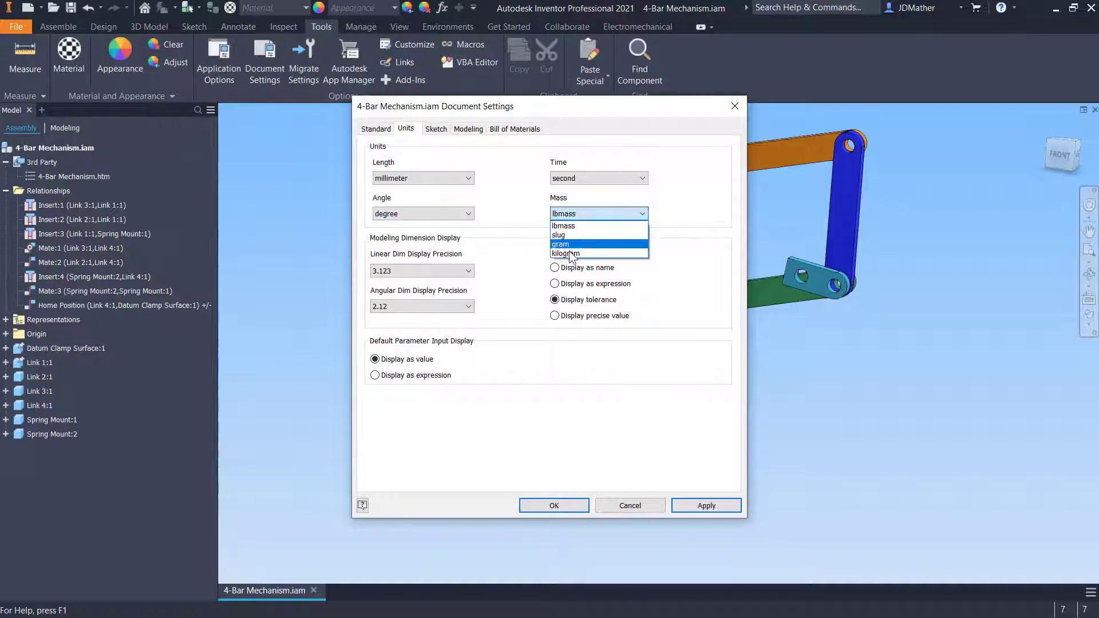
left_click(572, 246)
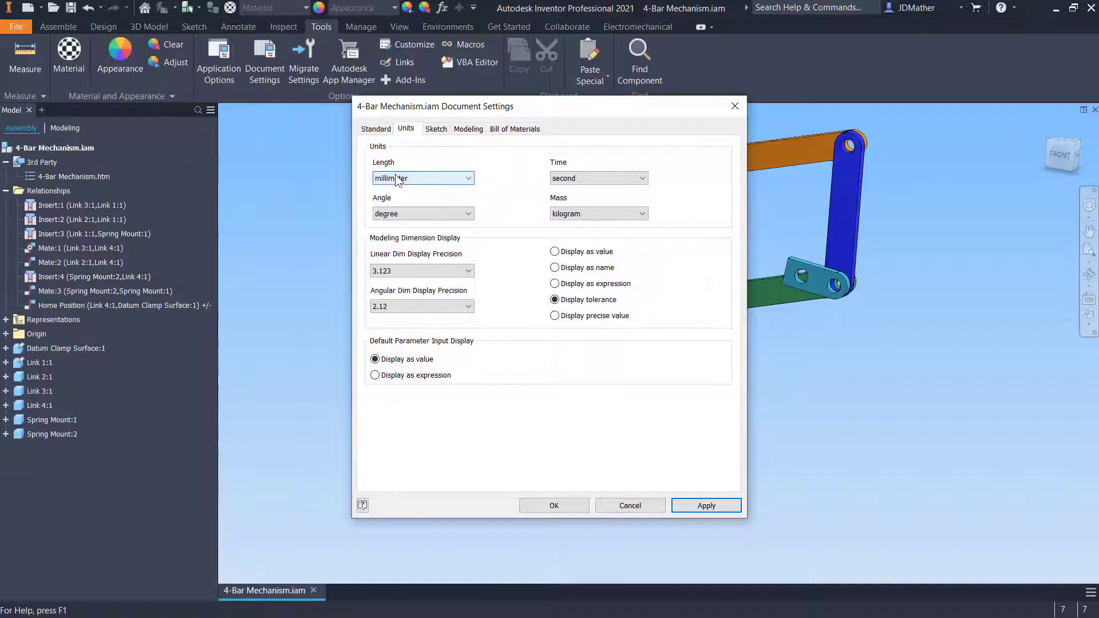
left_click(706, 505)
left_click(630, 506)
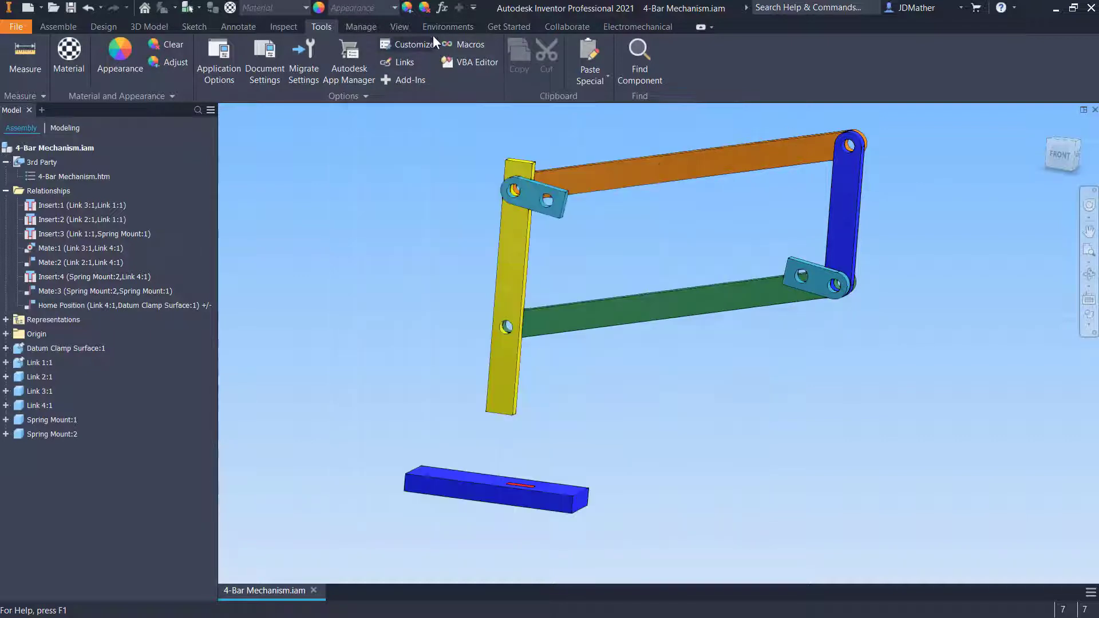
Reopen Dynamic Simulation and review the Revolution:1 and Revolution:2 joint properties and bounds
left_click(448, 27)
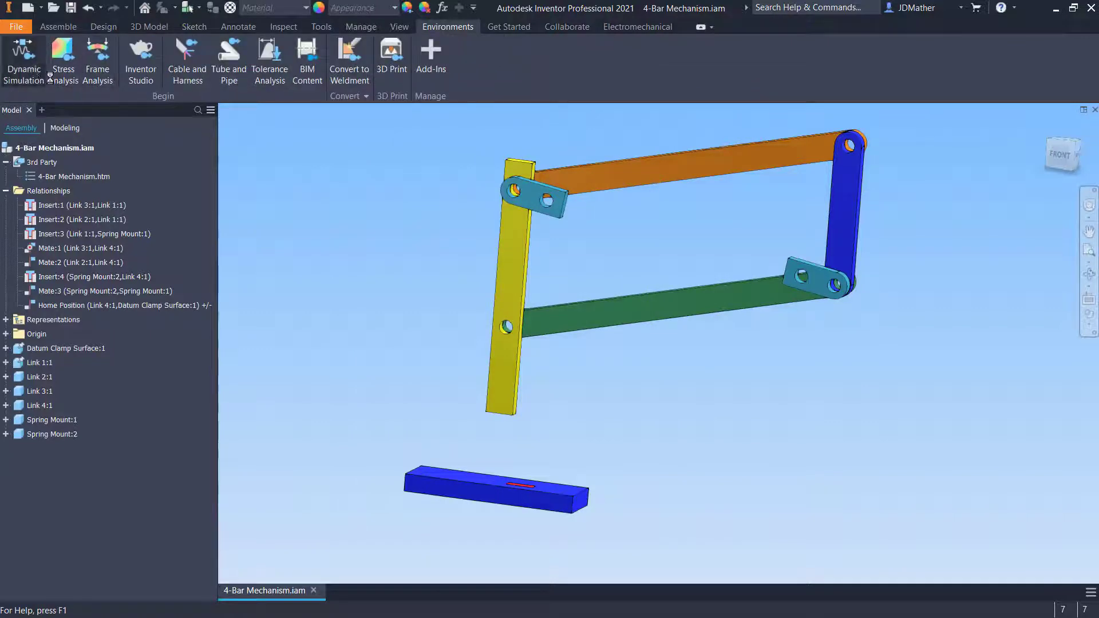
left_click(25, 62)
right_click(73, 304)
left_click(98, 365)
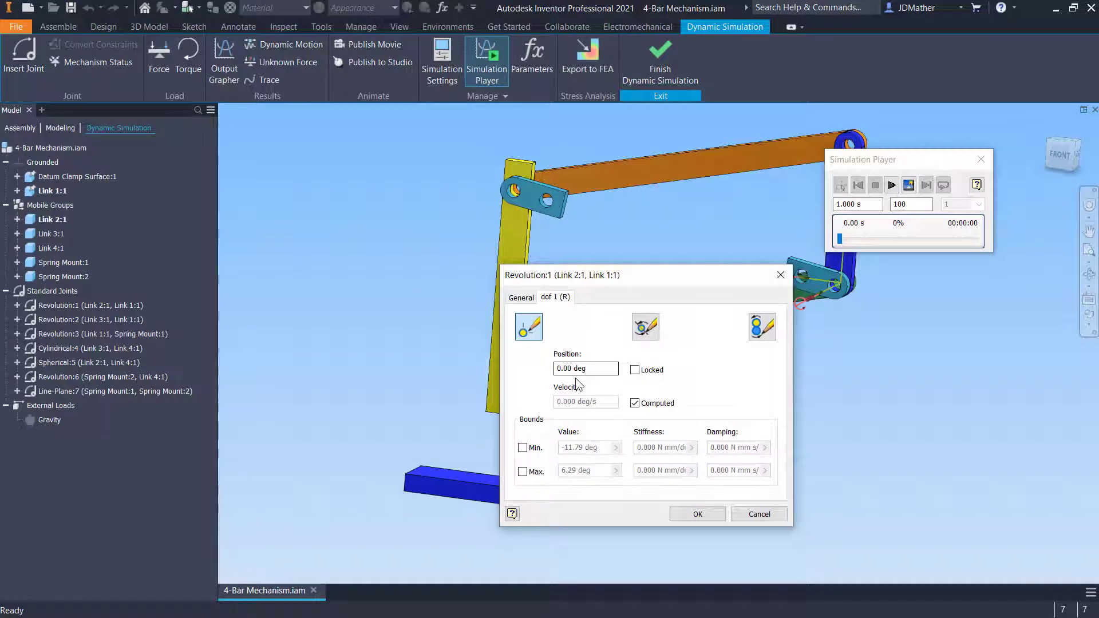
left_click(981, 160)
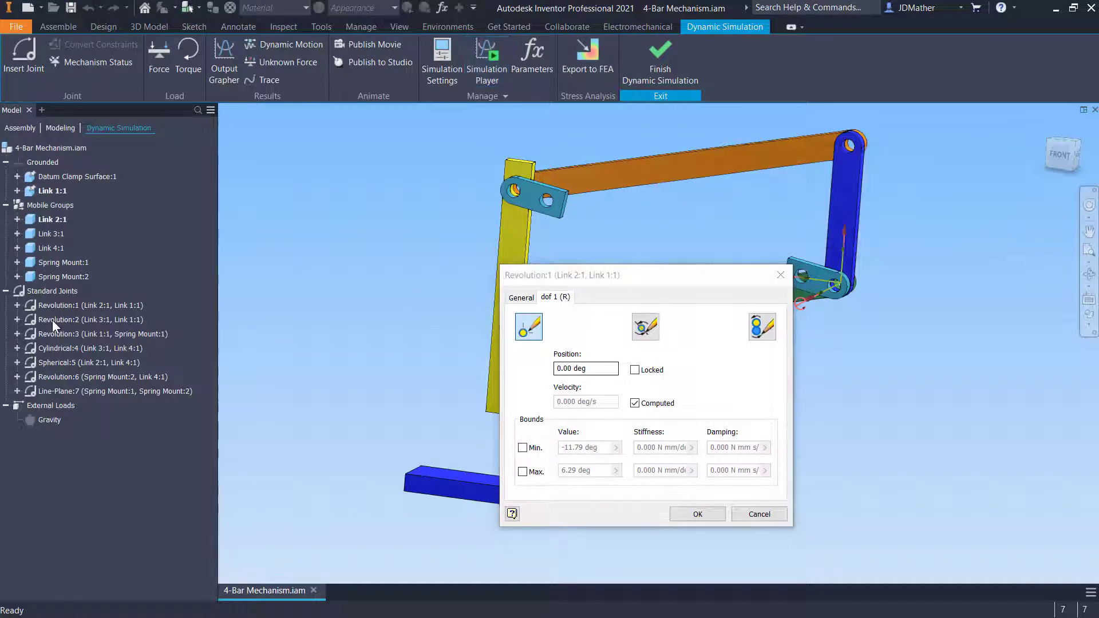
left_click(697, 514)
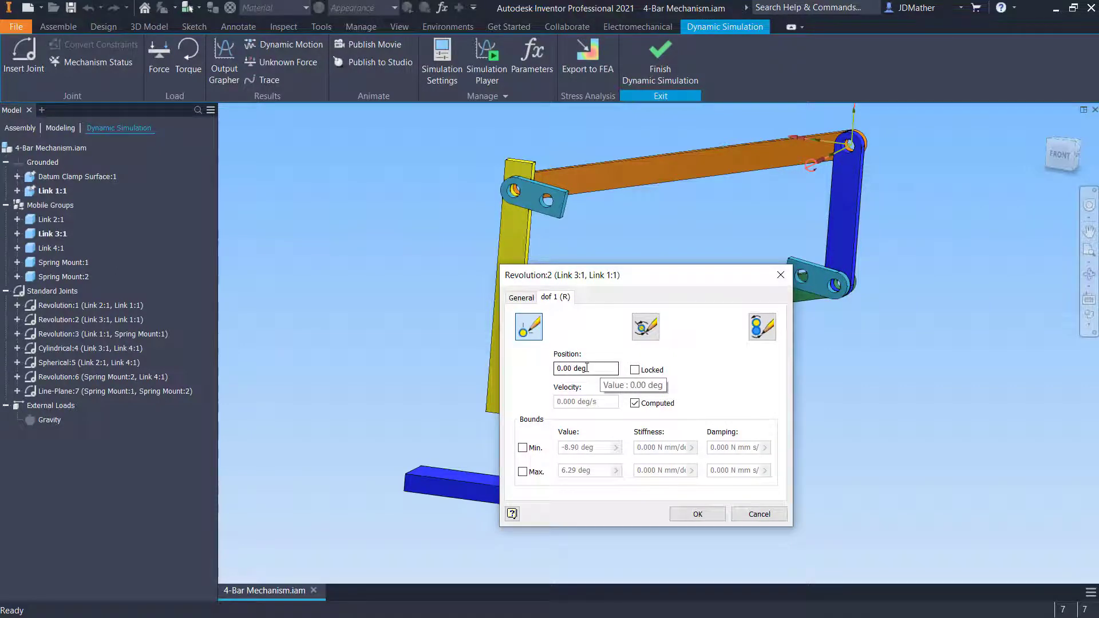
left_click(741, 515)
Review the properties of the Revolution:3 and Cylindrical:4 joints, including each degree of freedom
right_click(72, 334)
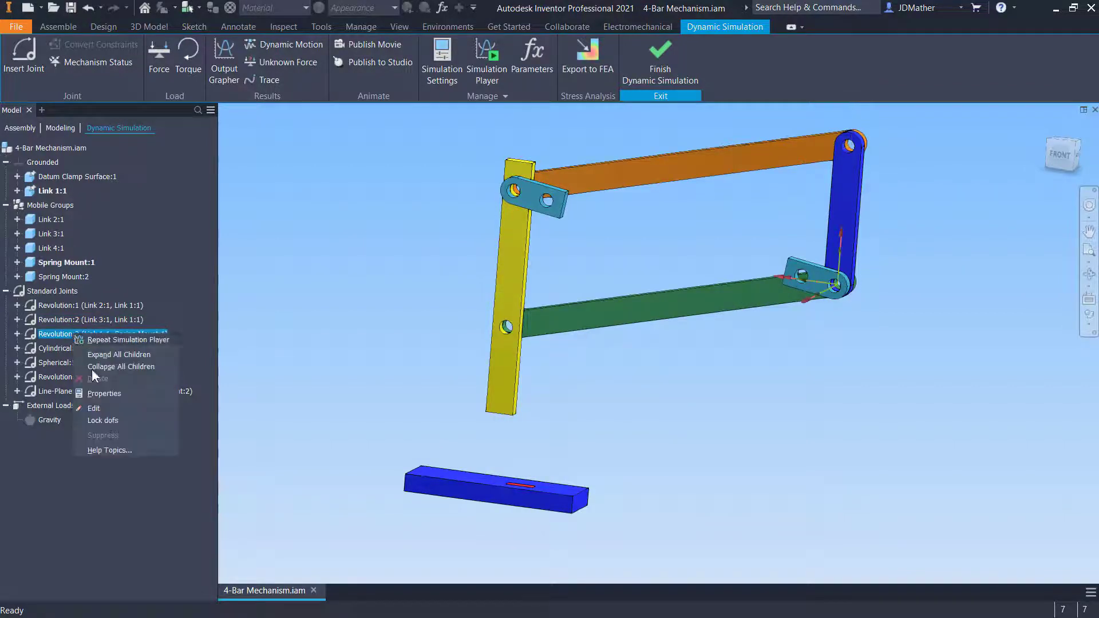
left_click(104, 394)
left_click(555, 297)
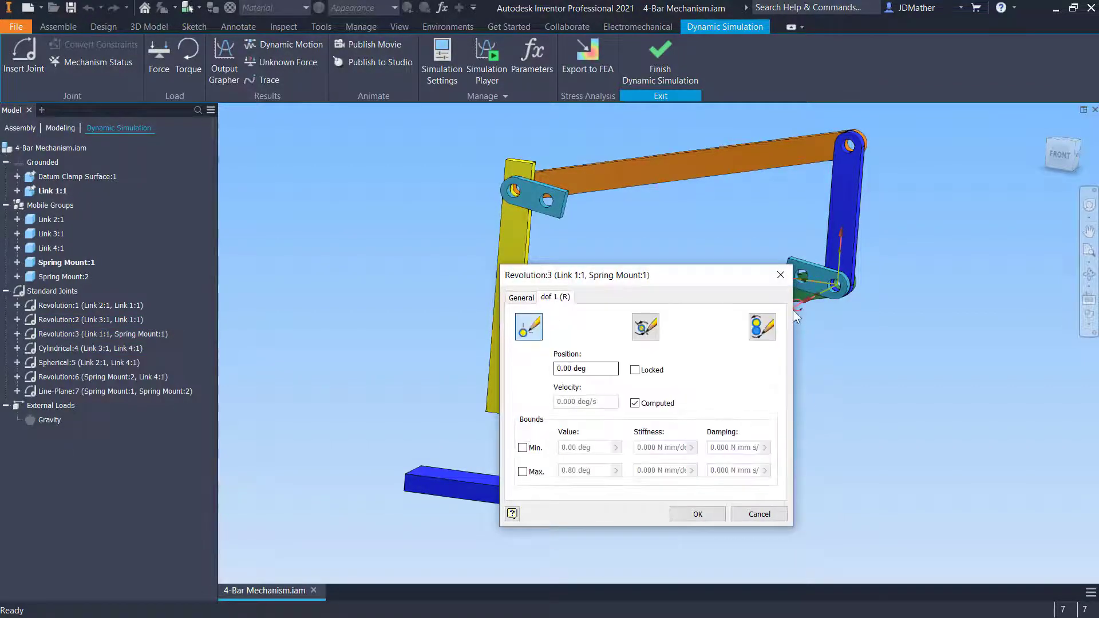
left_click(780, 274)
double_click(505, 322)
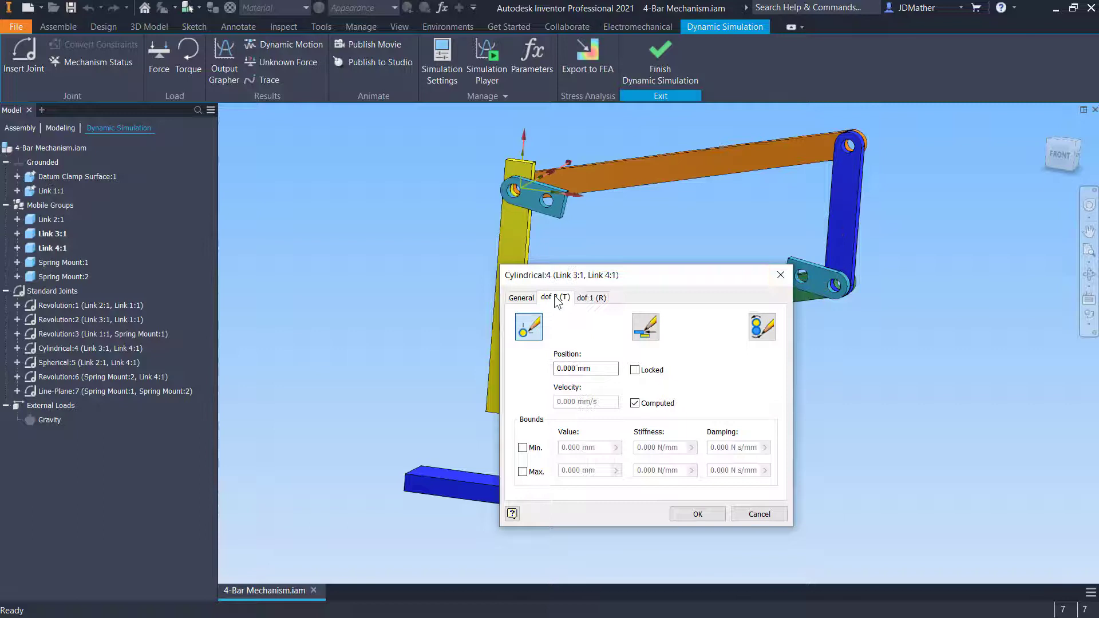
left_click(592, 298)
left_click(758, 513)
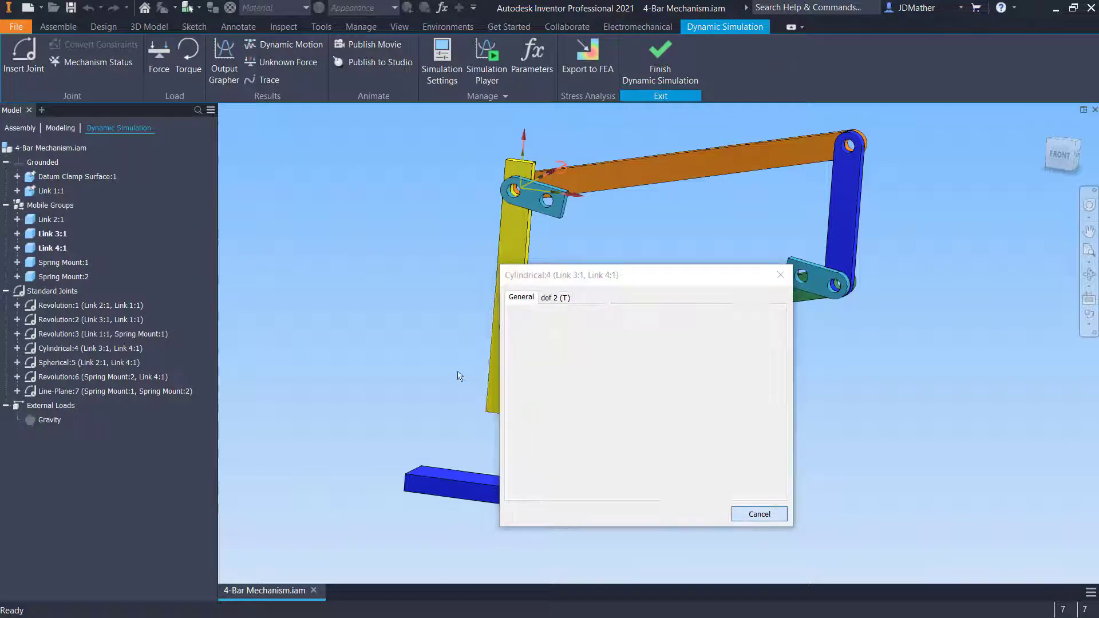
Examine the linkage from the side and drag it with Dynamic Motion to check the yellow link's movement
middle_click_drag(381, 321, 657, 247, "shift")
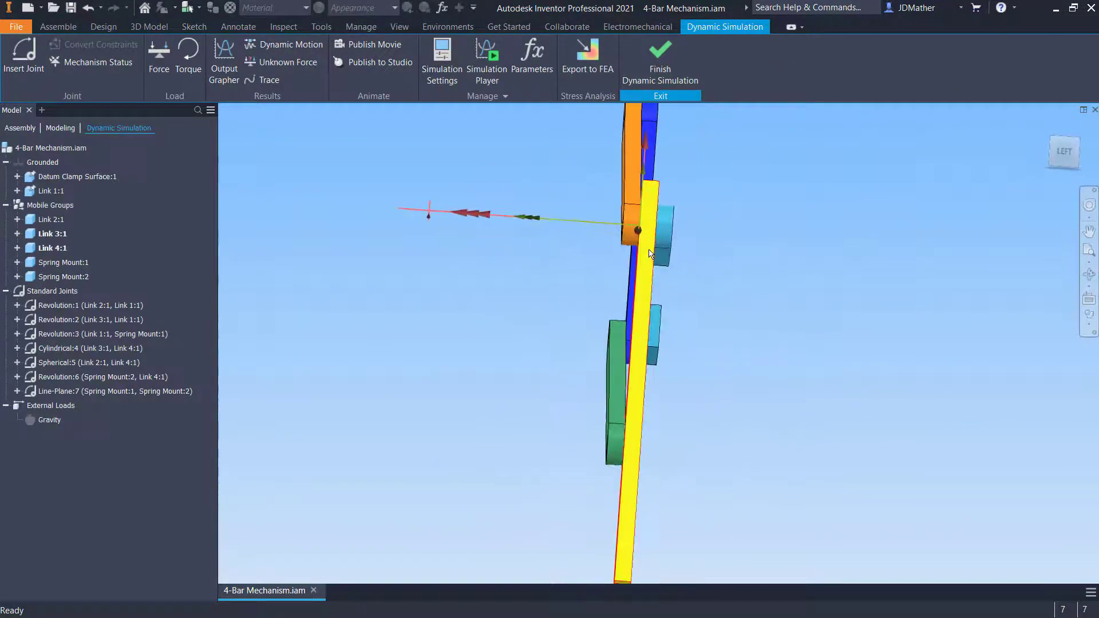
left_click_drag(657, 246, 489, 230)
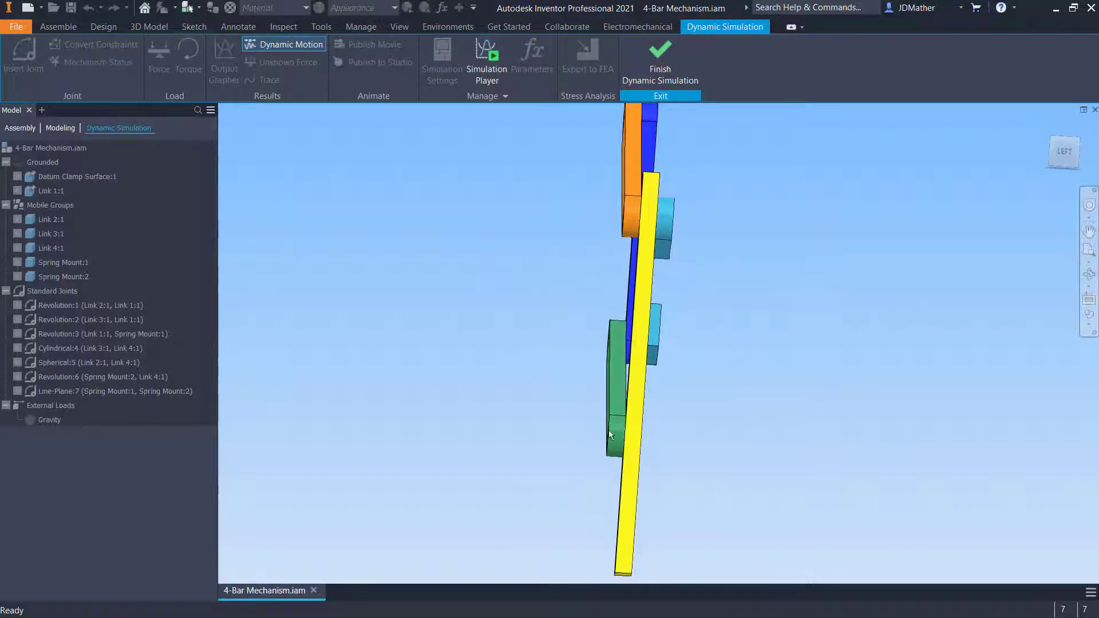
left_click_drag(631, 445, 724, 446)
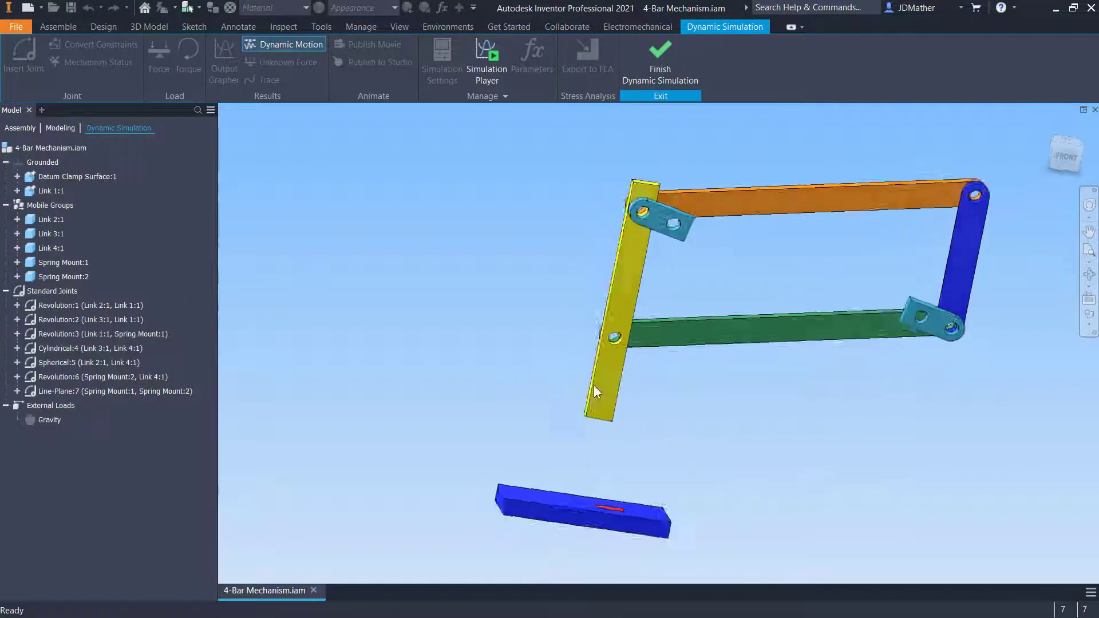
middle_click_drag(593, 386, 783, 360, "shift")
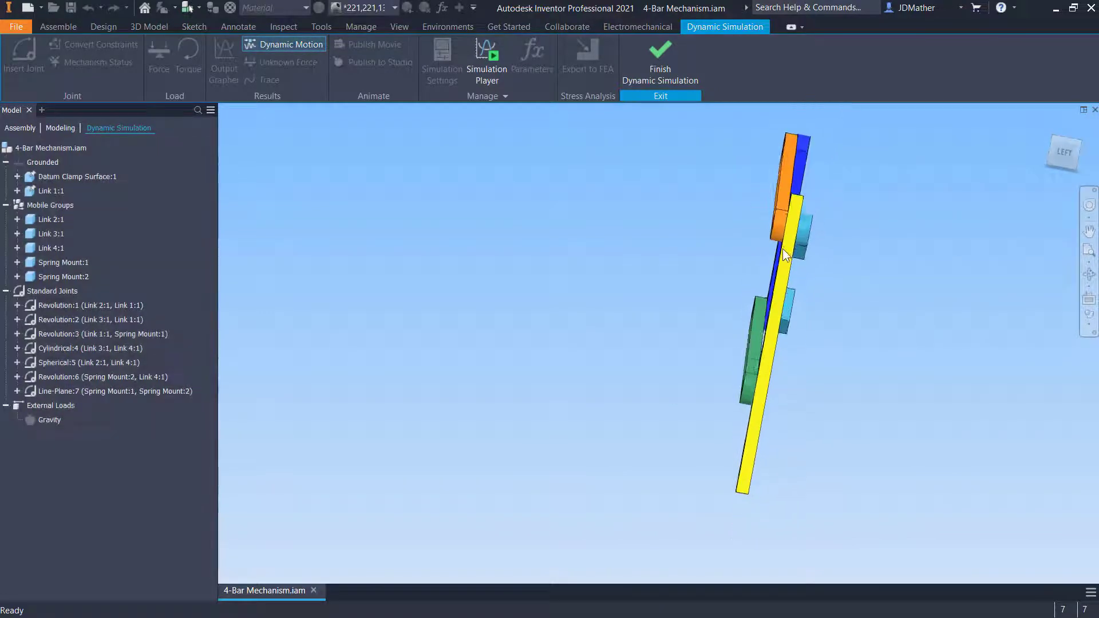
scroll(770, 402, "up", 5)
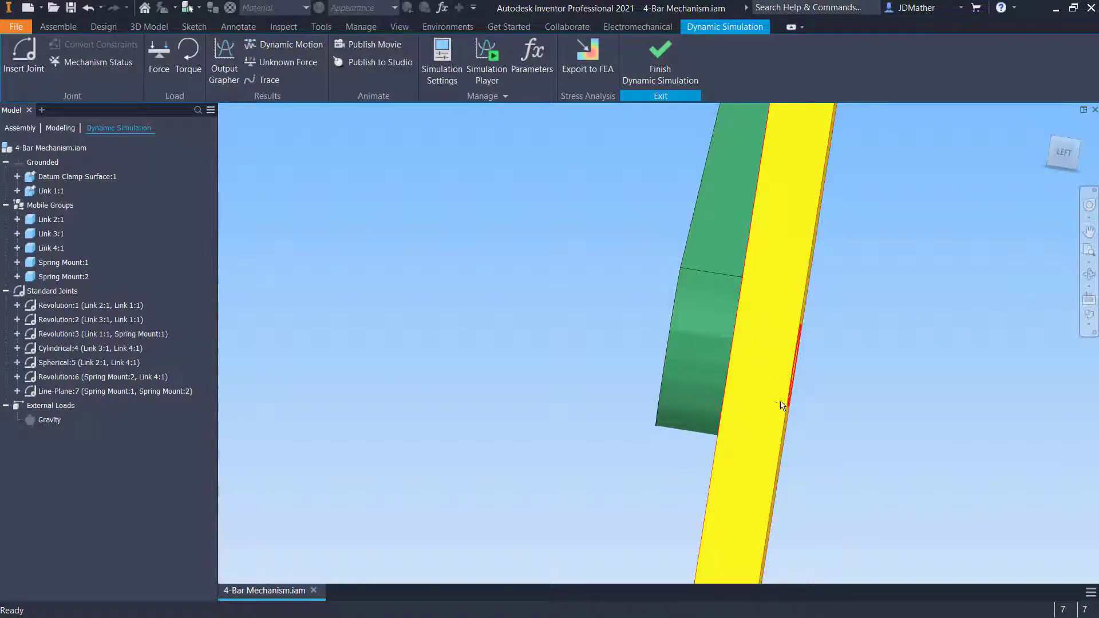
middle_click_drag(782, 406, 630, 373, "shift")
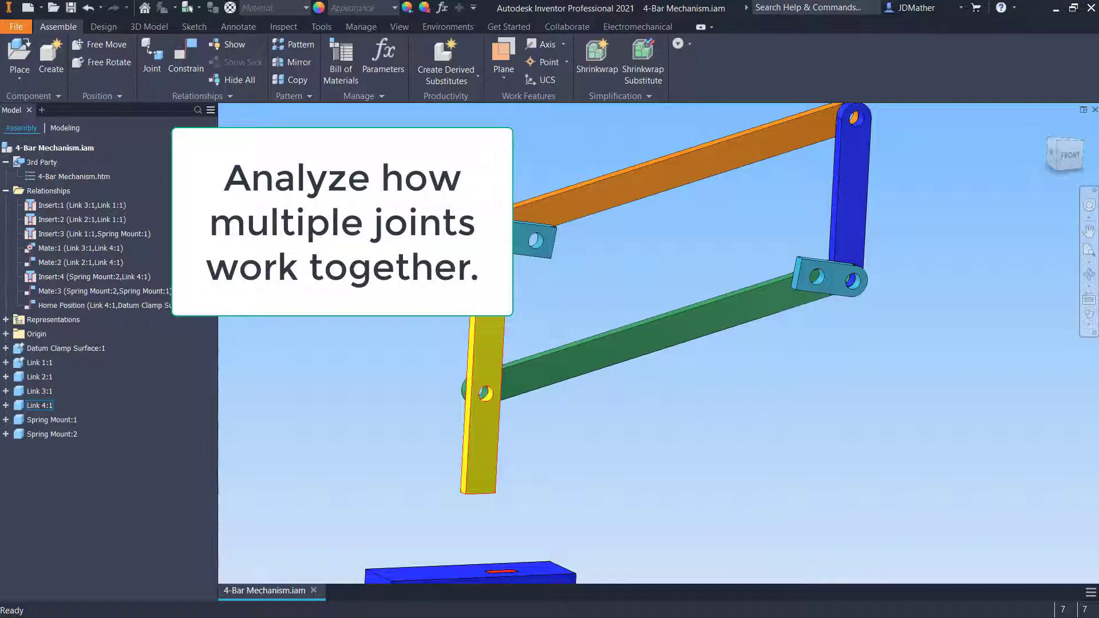
Edit the yellow link in place and add a work point at the center of its upper hole's edge loop
right_click(492, 258)
left_click(501, 294)
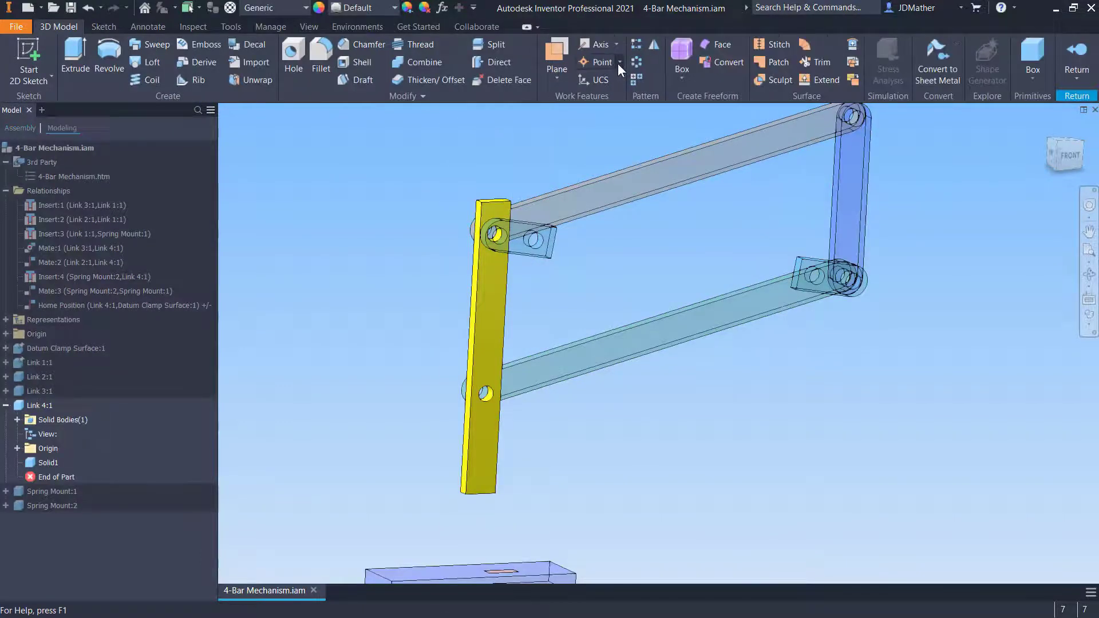
left_click(618, 62)
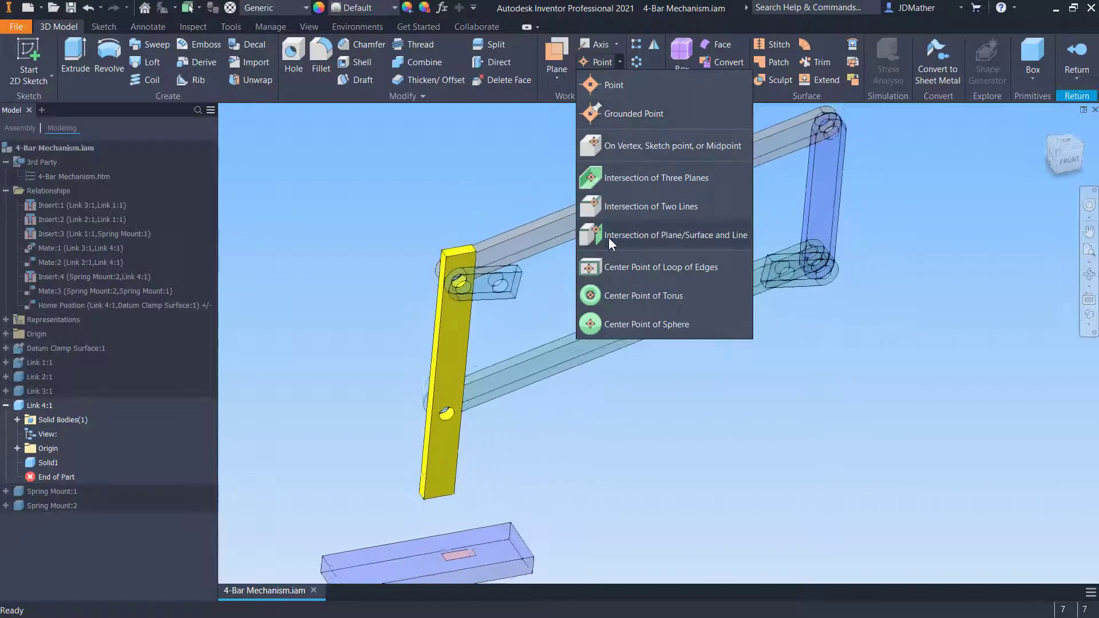
left_click(596, 266)
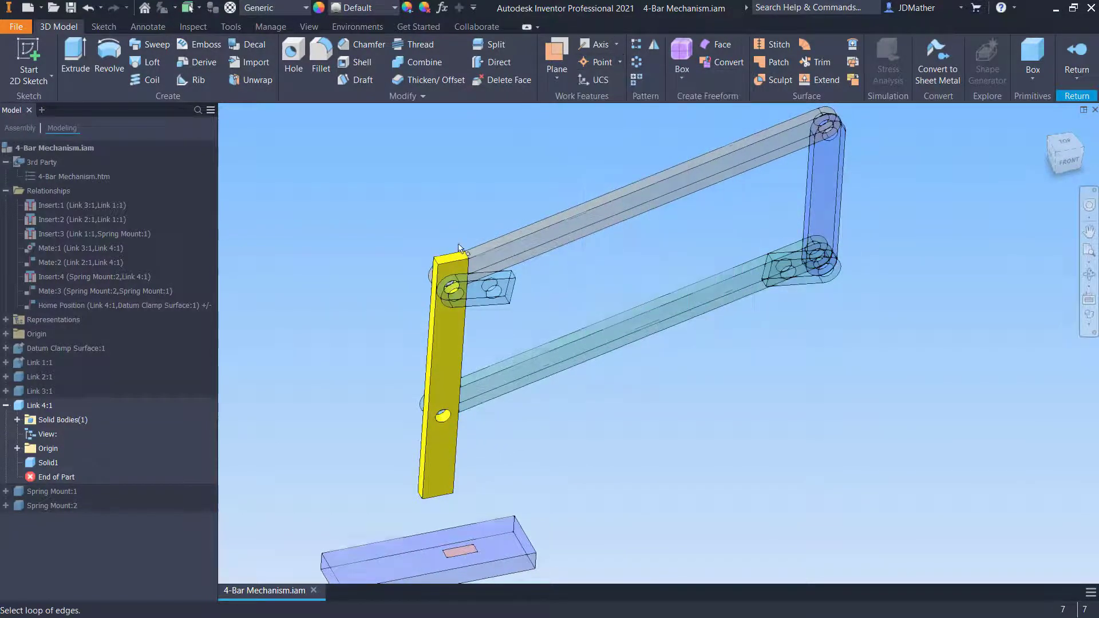
scroll(423, 349, "up", 5)
left_click(452, 342)
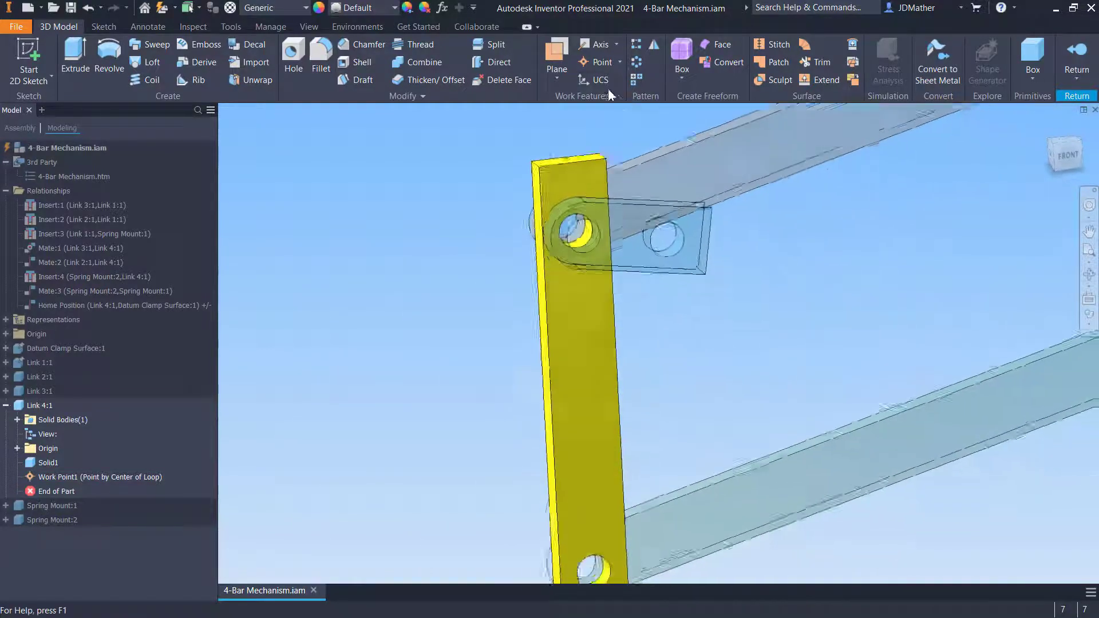
Add a work point at the center of the yellow link's bottom-end edge loop, then return to the assembly
left_click(619, 62)
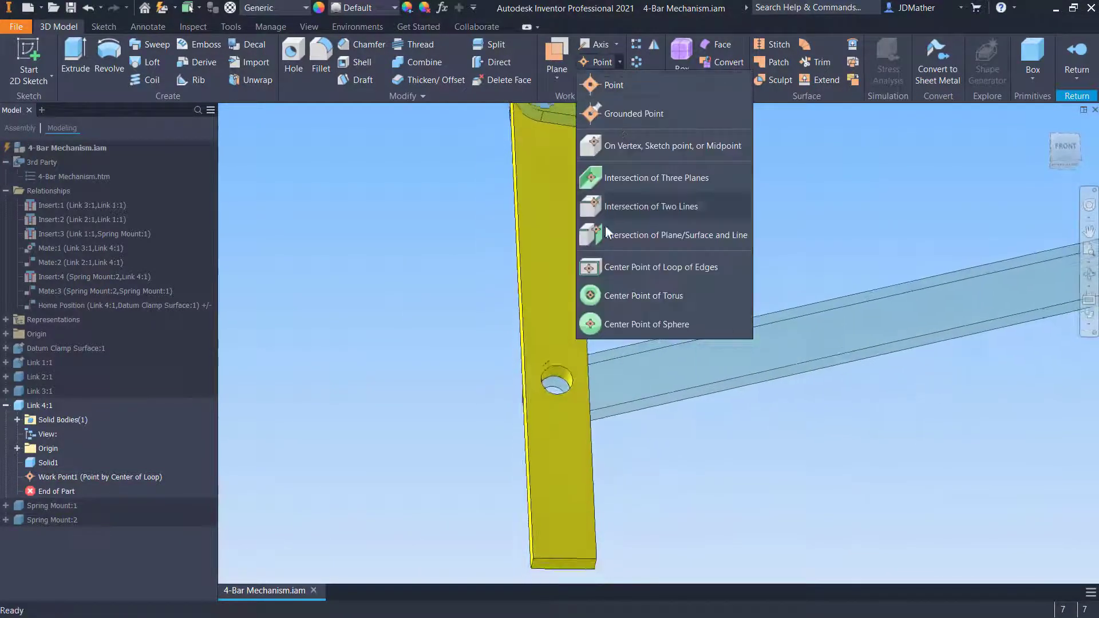
left_click(607, 267)
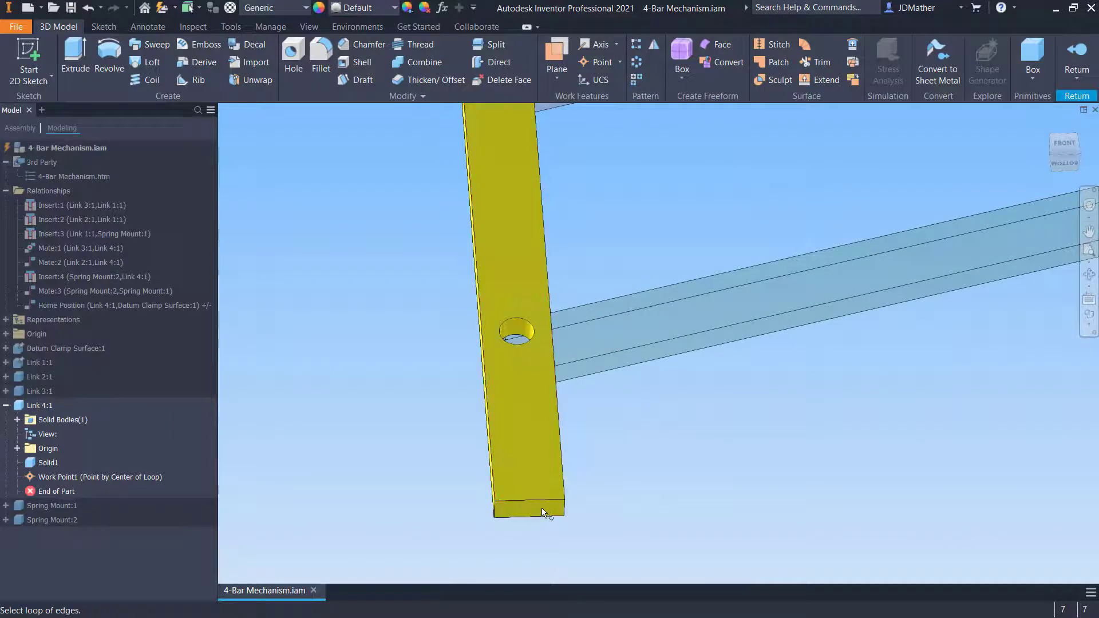
left_click(552, 517)
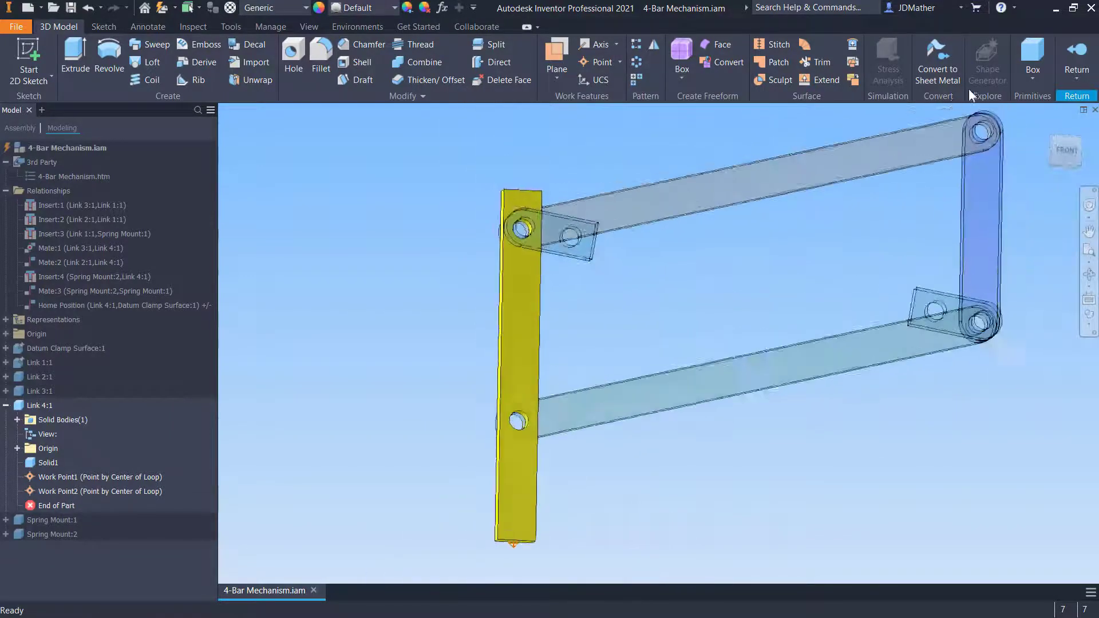
left_click(1076, 57)
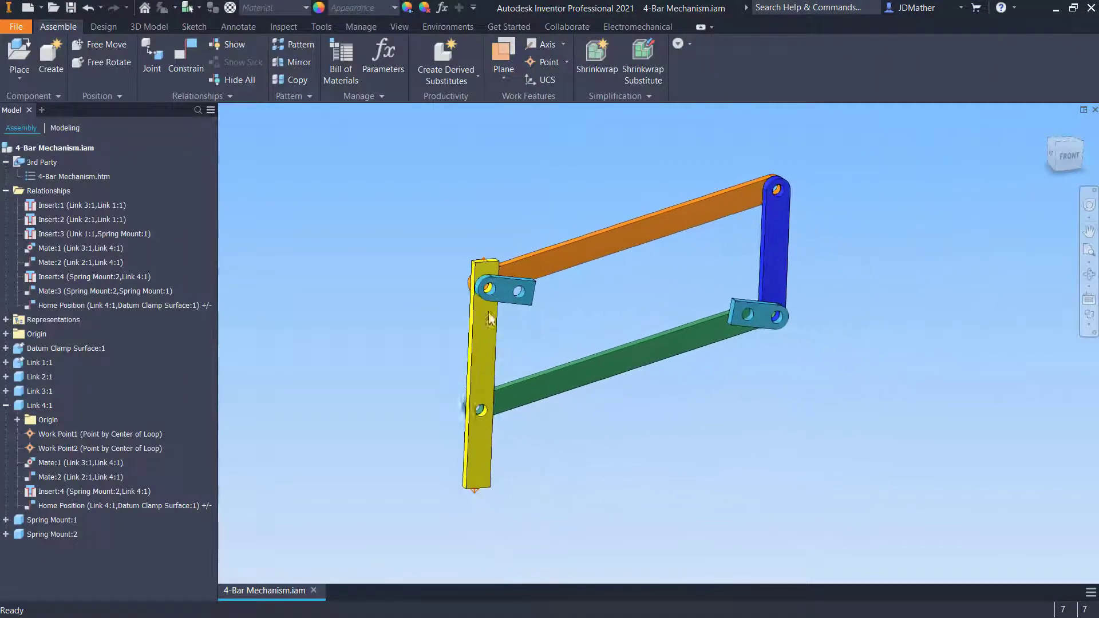
Edit the blue spring mount in place, add a work point at the center of an edge loop, and return
middle_click_drag(470, 347, 564, 278, "shift")
right_click(536, 261)
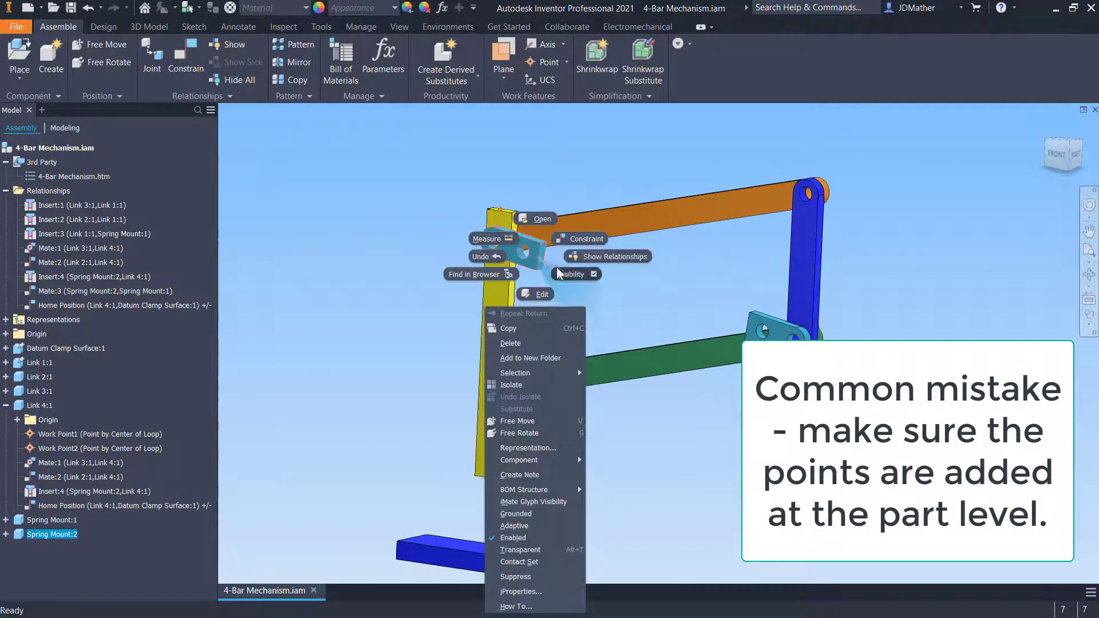
left_click(538, 295)
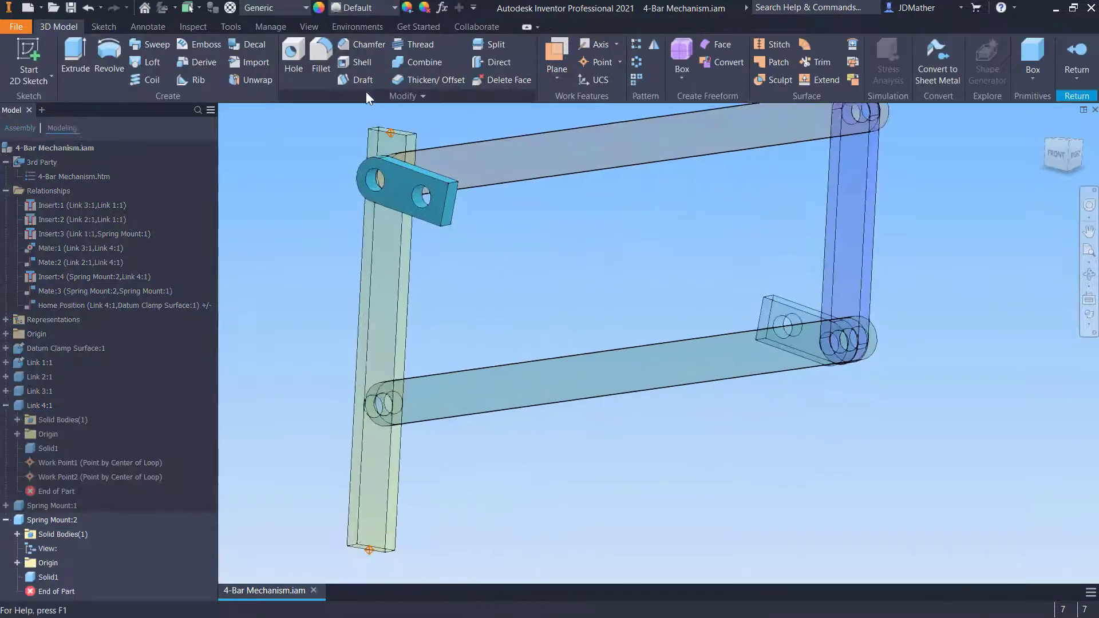
left_click(619, 62)
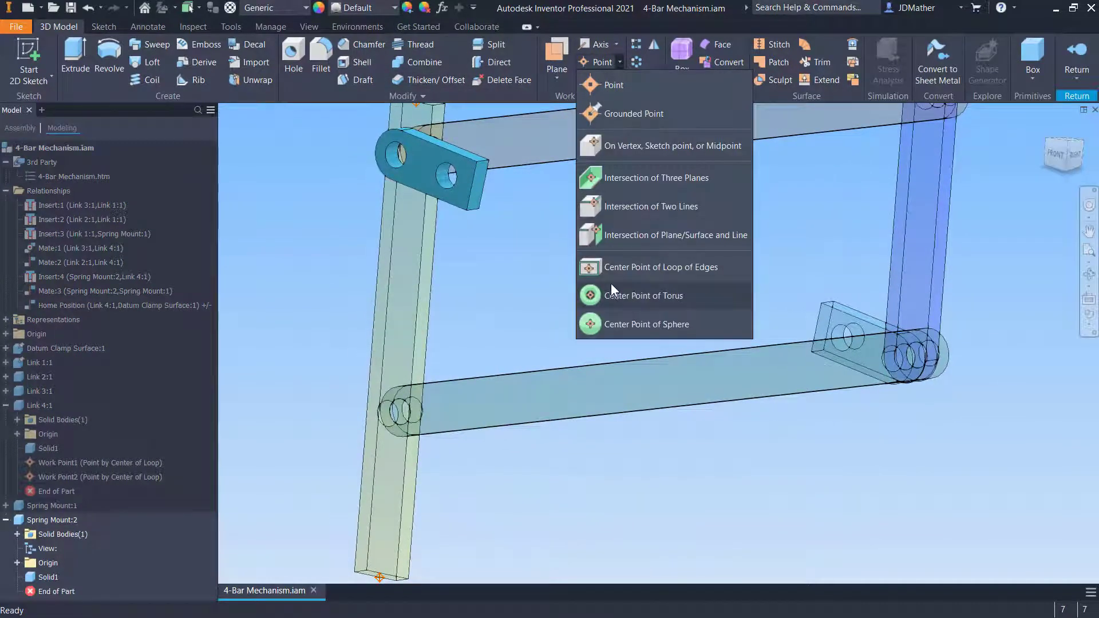
left_click(610, 267)
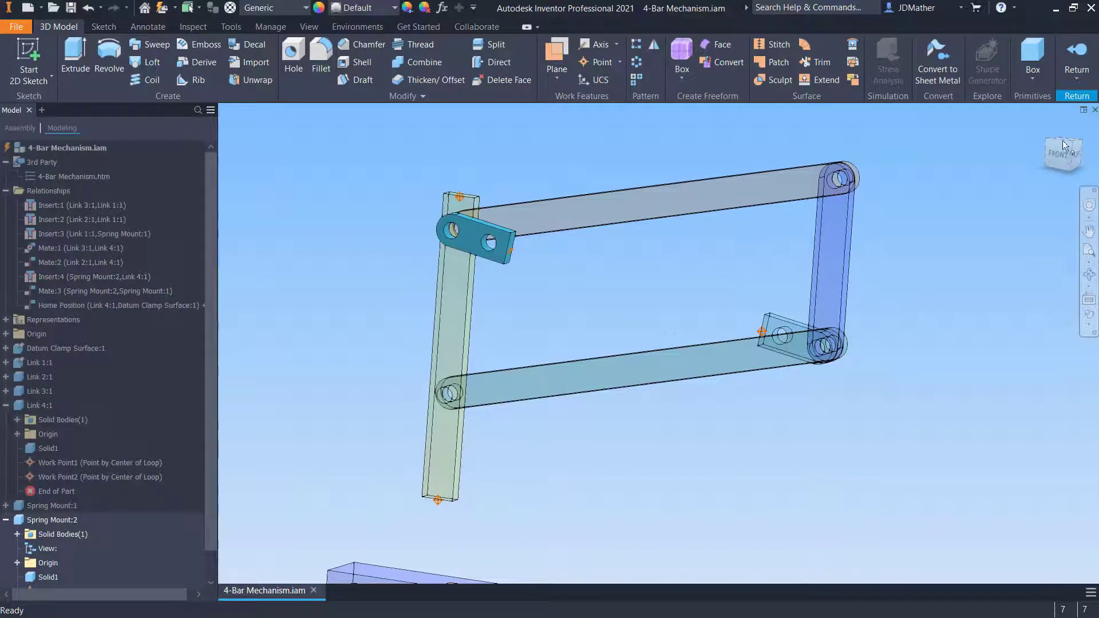
left_click(1077, 54)
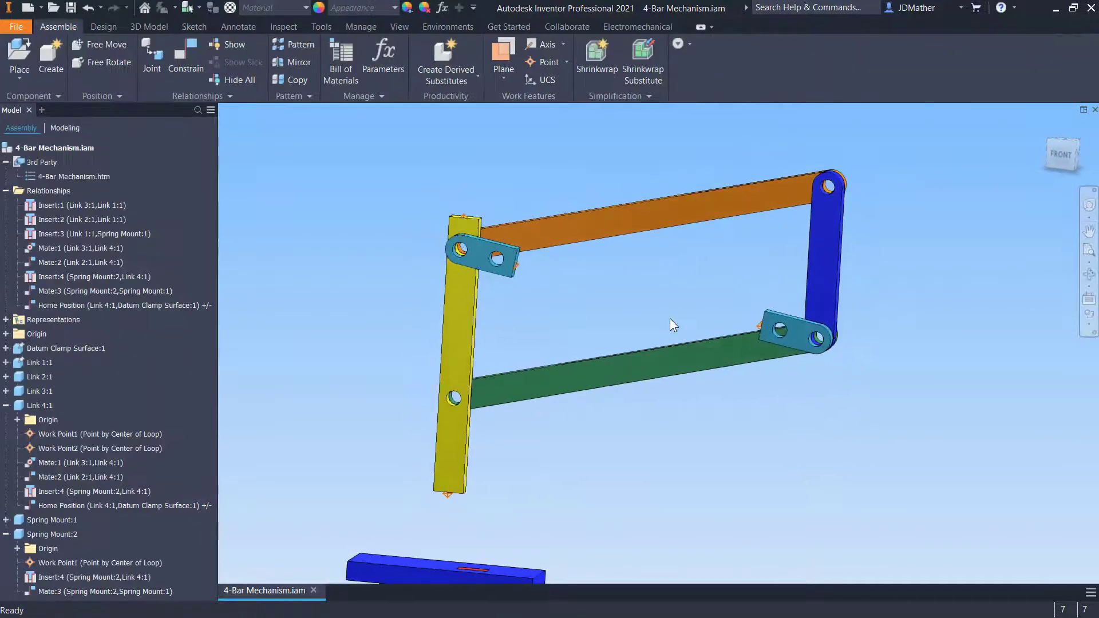
Open the datum clamp surface part and add a work point at the center of its red rectangle's edge loop
scroll(530, 441, "up", 3)
middle_click_drag(492, 485, 545, 461, "shift")
scroll(567, 432, "down", 4)
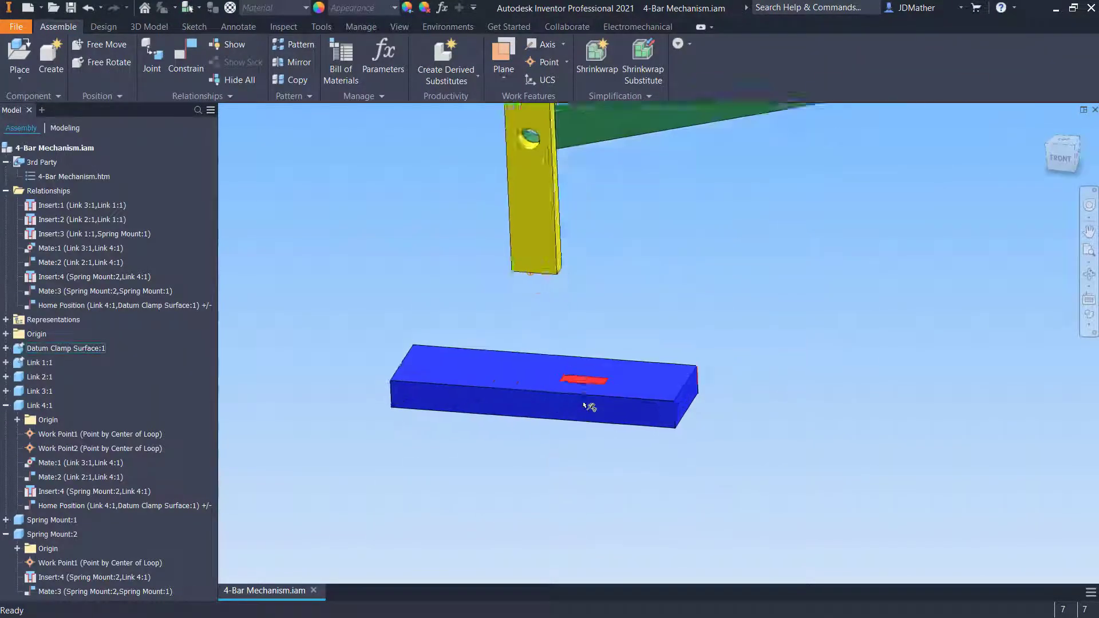
scroll(584, 403, "down", 3)
right_click(582, 399)
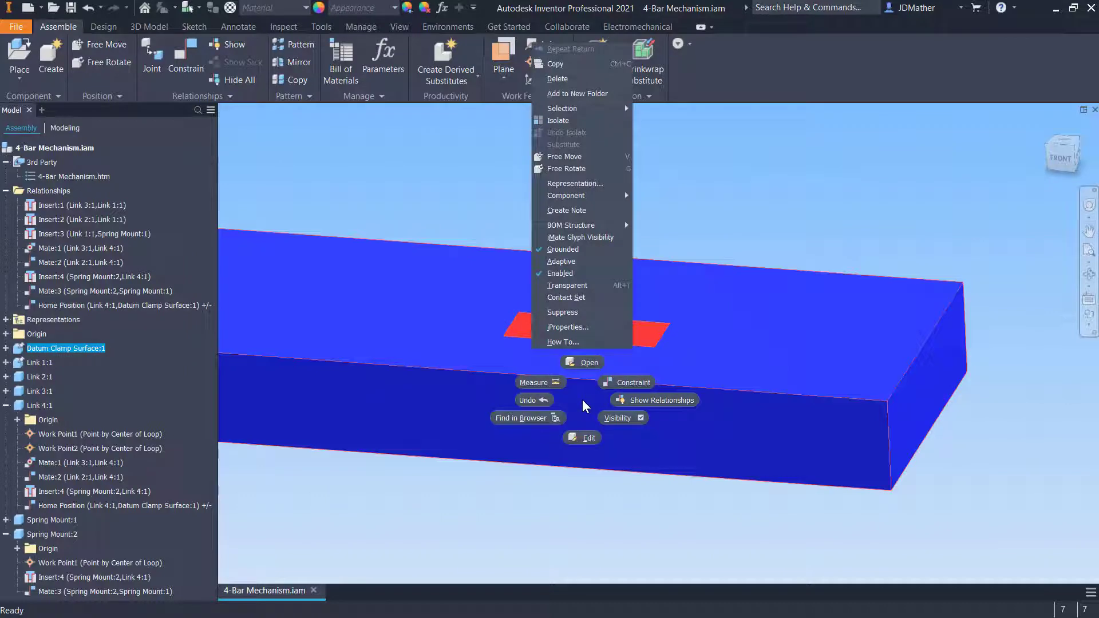
left_click(586, 362)
left_click(619, 62)
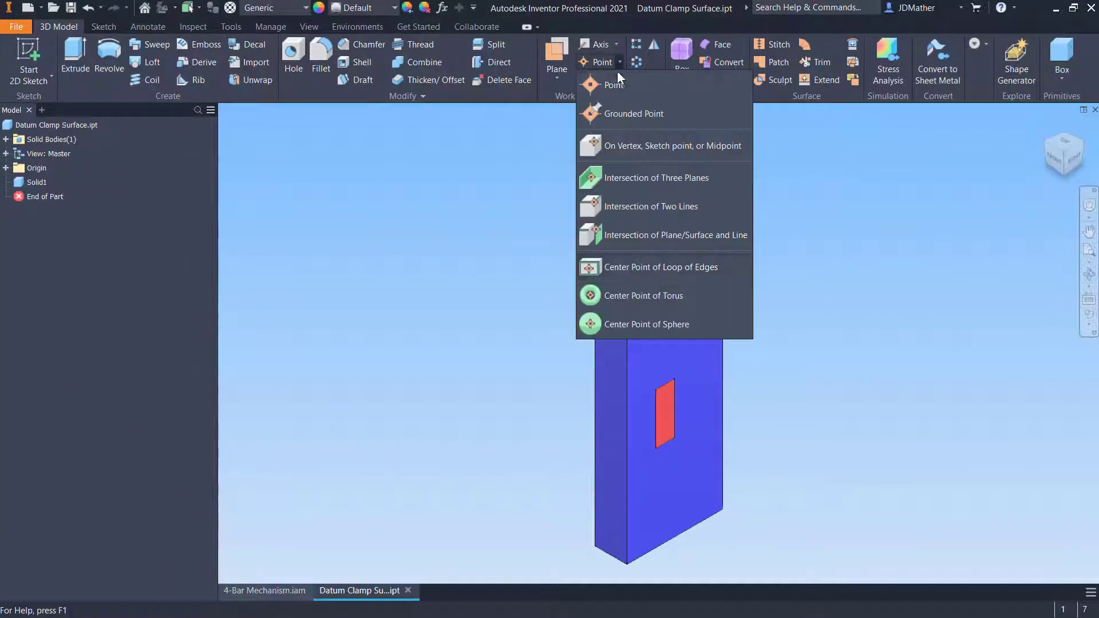
left_click(620, 267)
left_click(675, 429)
Insert a Spring / Damper / Jack joint between the yellow link's upper work point and the spring mount's work point
middle_click_drag(493, 354, 1004, 87, "shift")
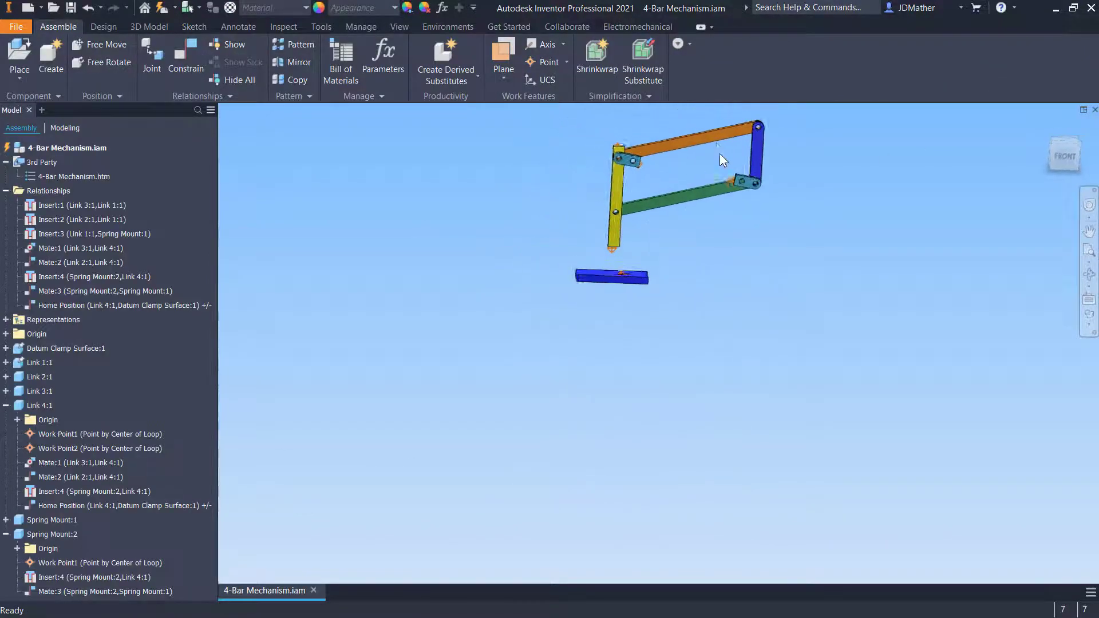
middle_click_drag(719, 153, 426, 181, "shift")
middle_click(428, 368)
middle_click(428, 367)
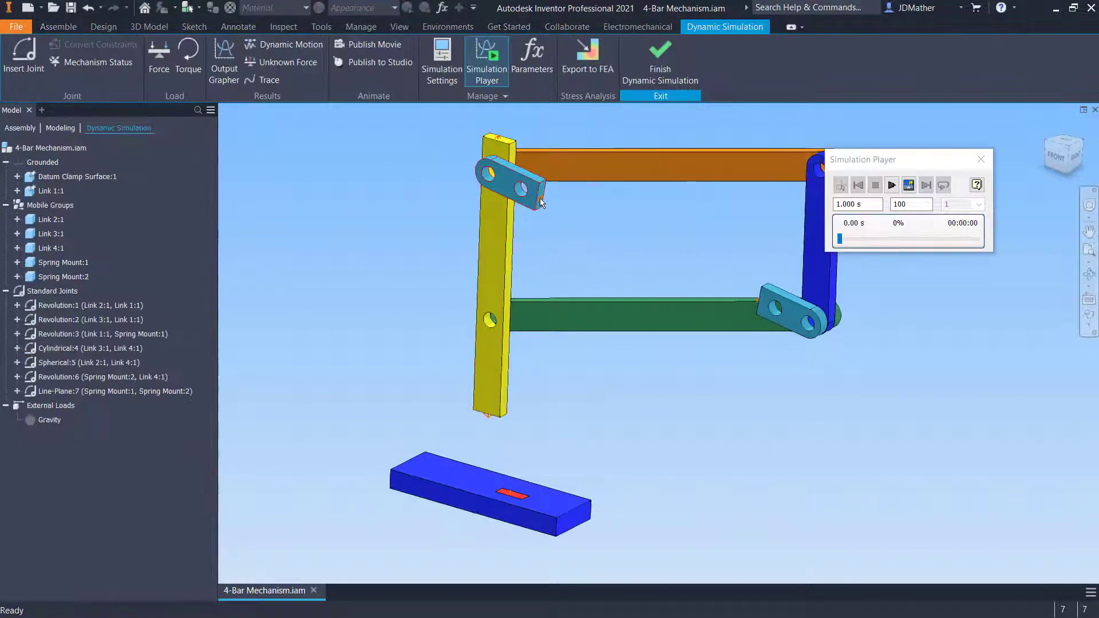
middle_click_drag(715, 296, 818, 309, "shift")
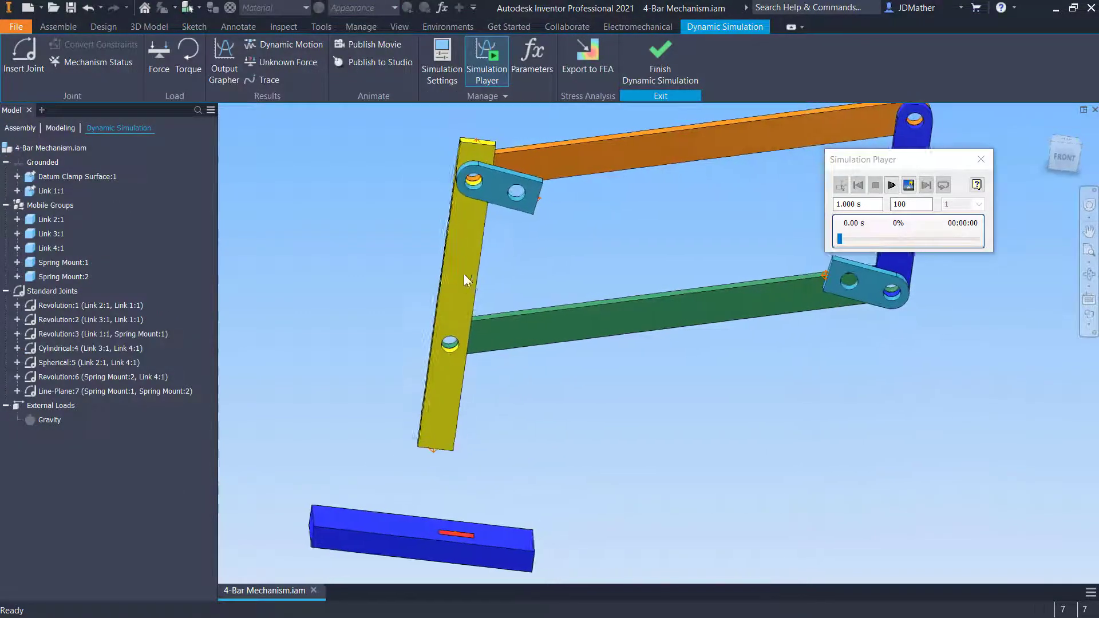
left_click(23, 54)
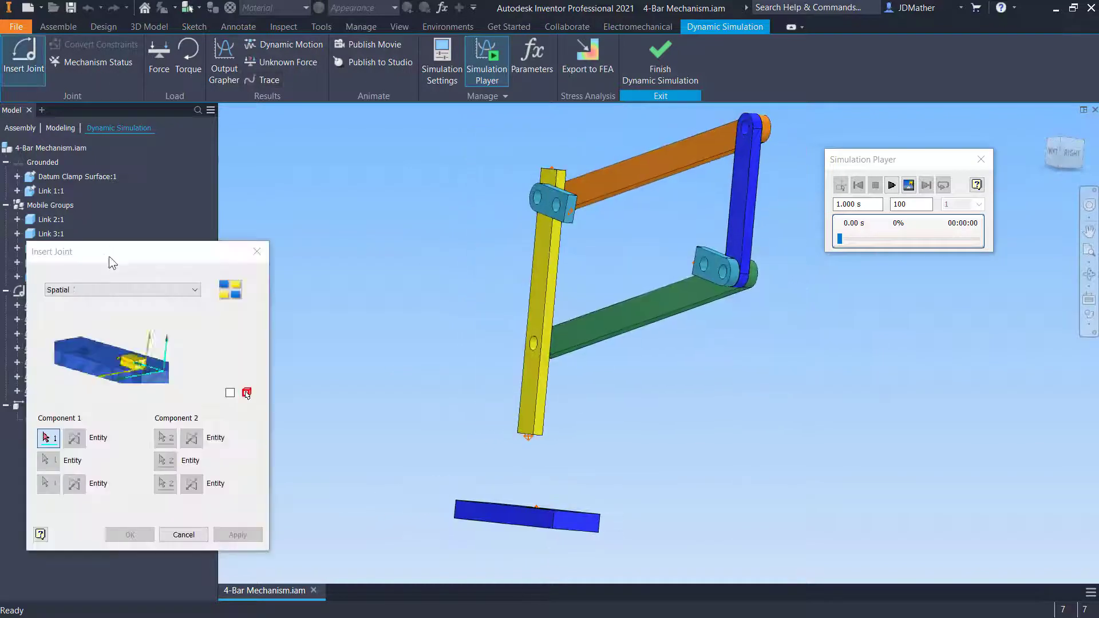
left_click(155, 289)
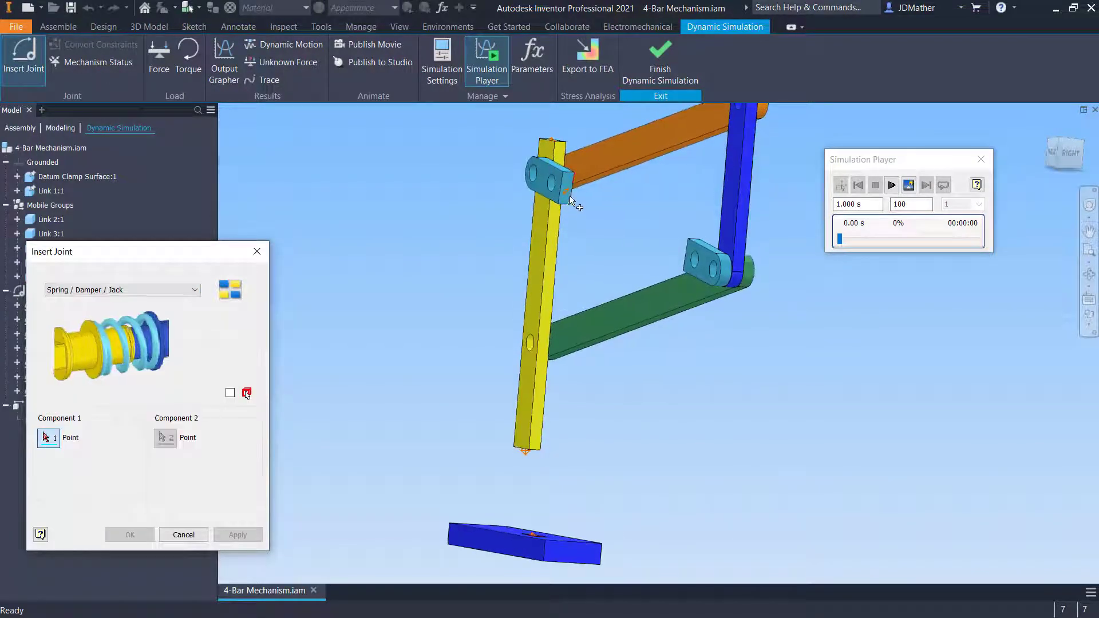
left_click(566, 188)
middle_click_drag(477, 275, 741, 321, "shift")
scroll(713, 242, "down", 5)
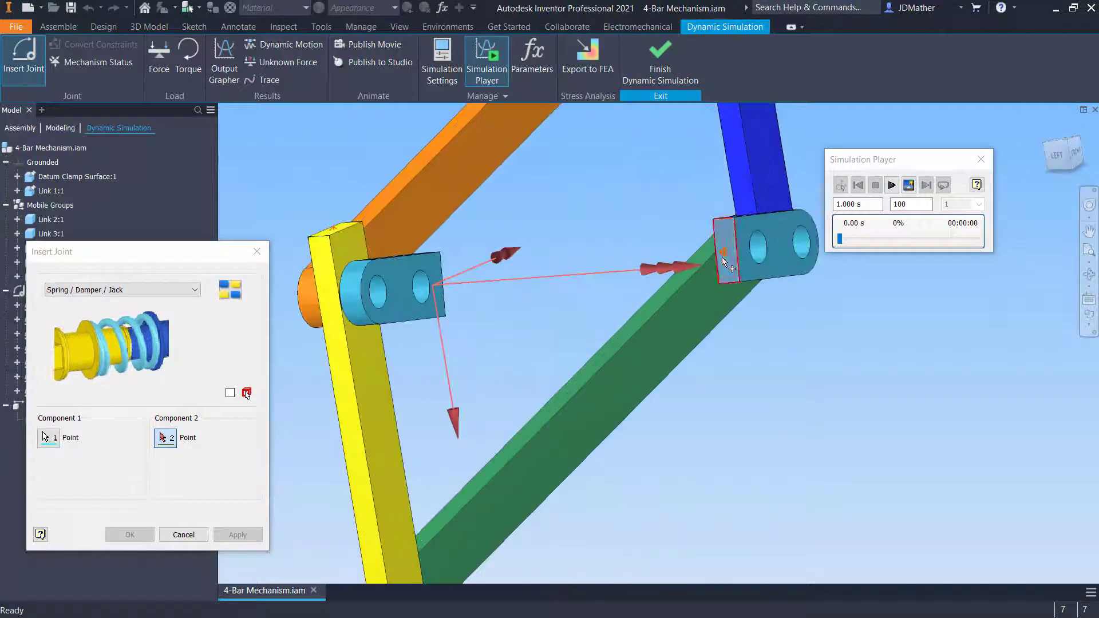
left_click(726, 253)
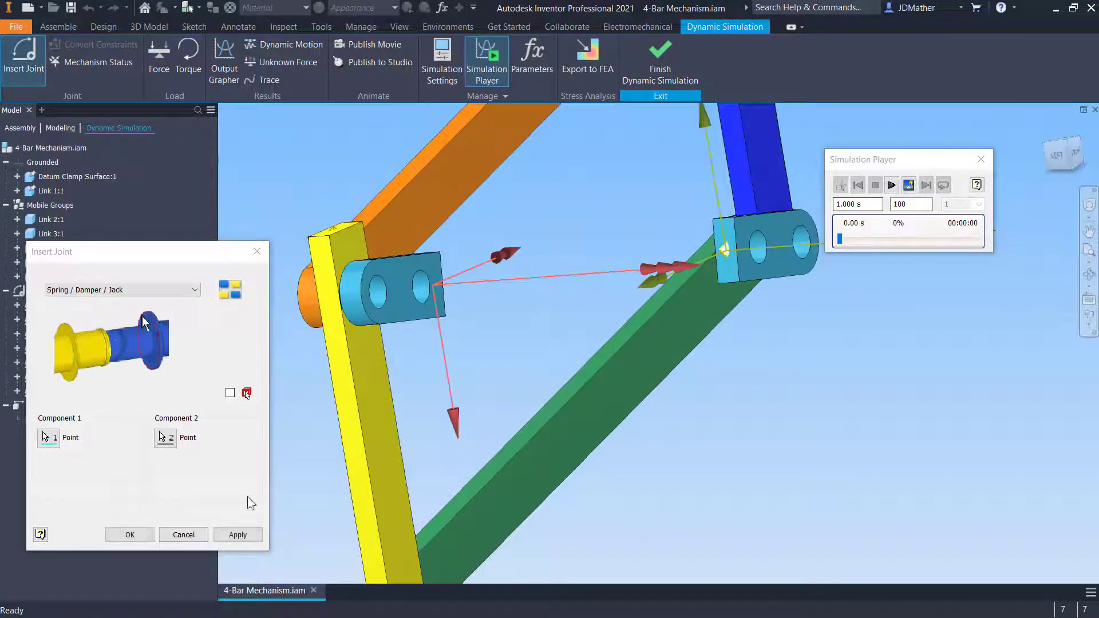
left_click(131, 534)
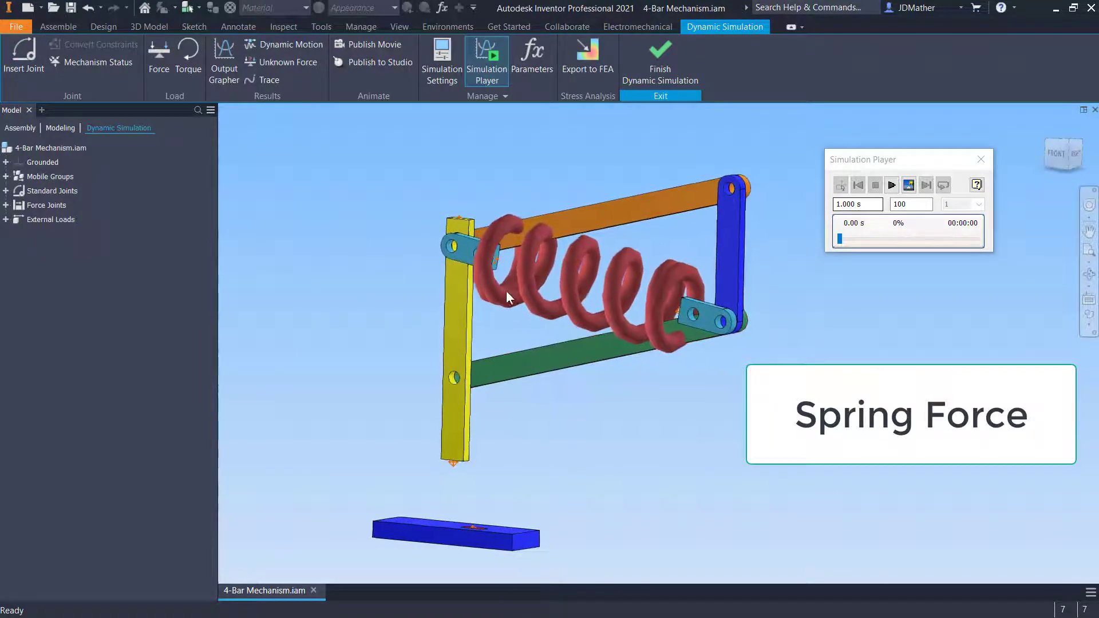
Define gravity's direction using an edge of the datum clamp block
scroll(503, 292, "down", 1)
scroll(482, 307, "up", 1)
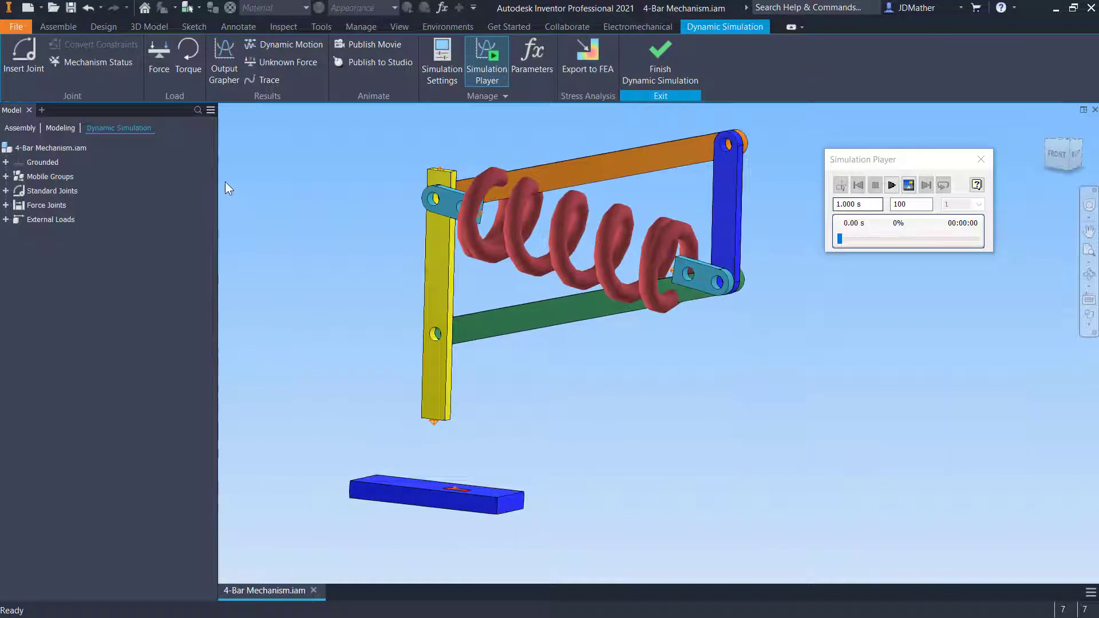
left_click(5, 219)
left_click(31, 230)
right_click(30, 230)
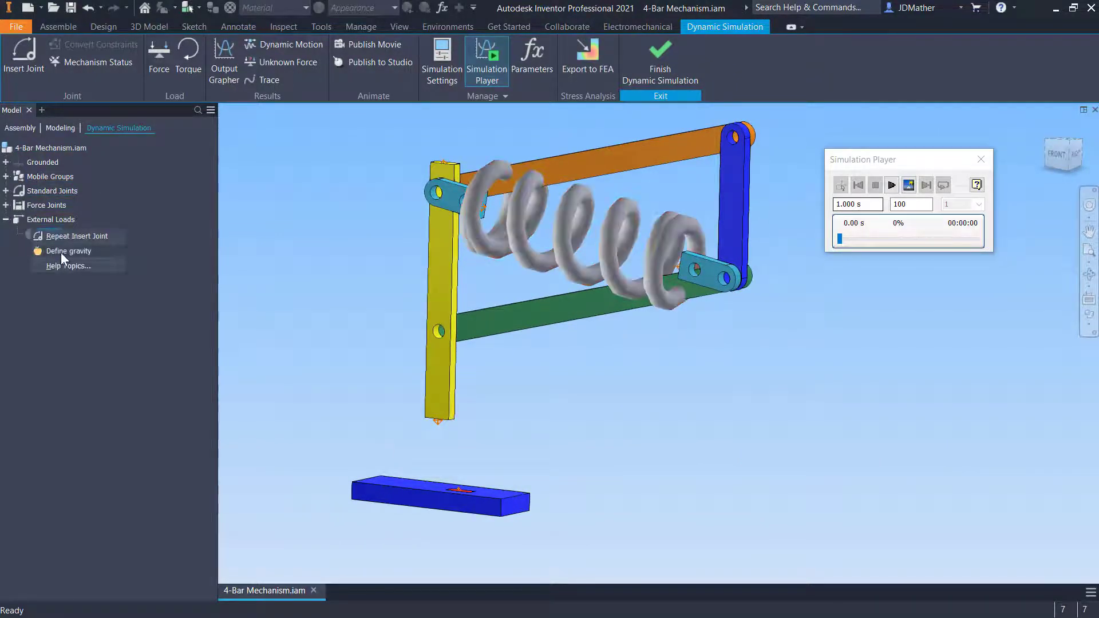
left_click(61, 252)
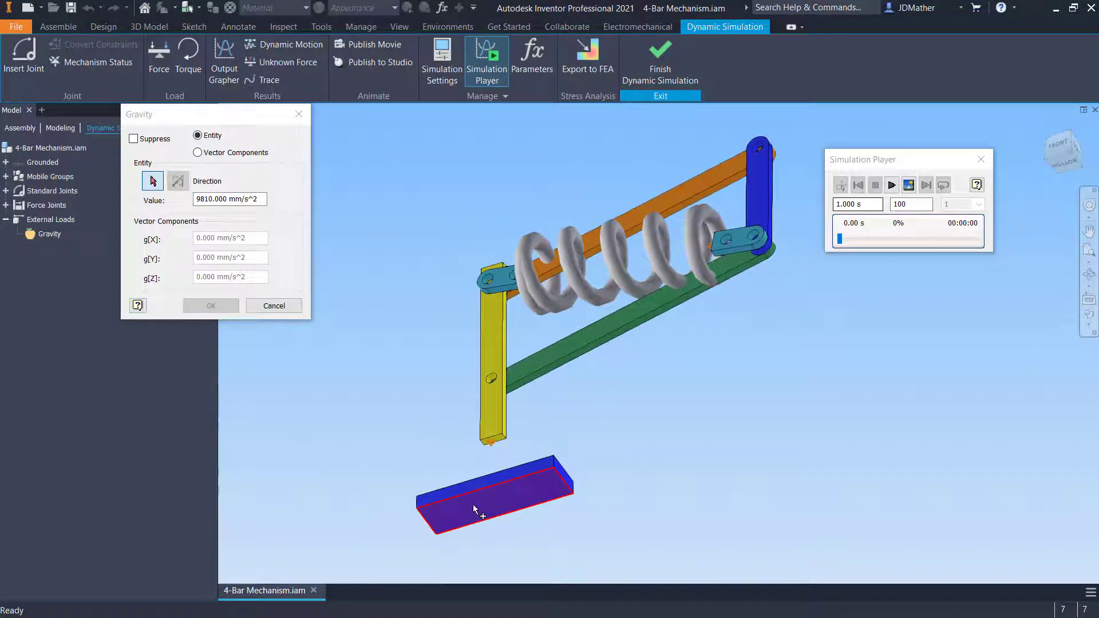
left_click(475, 509)
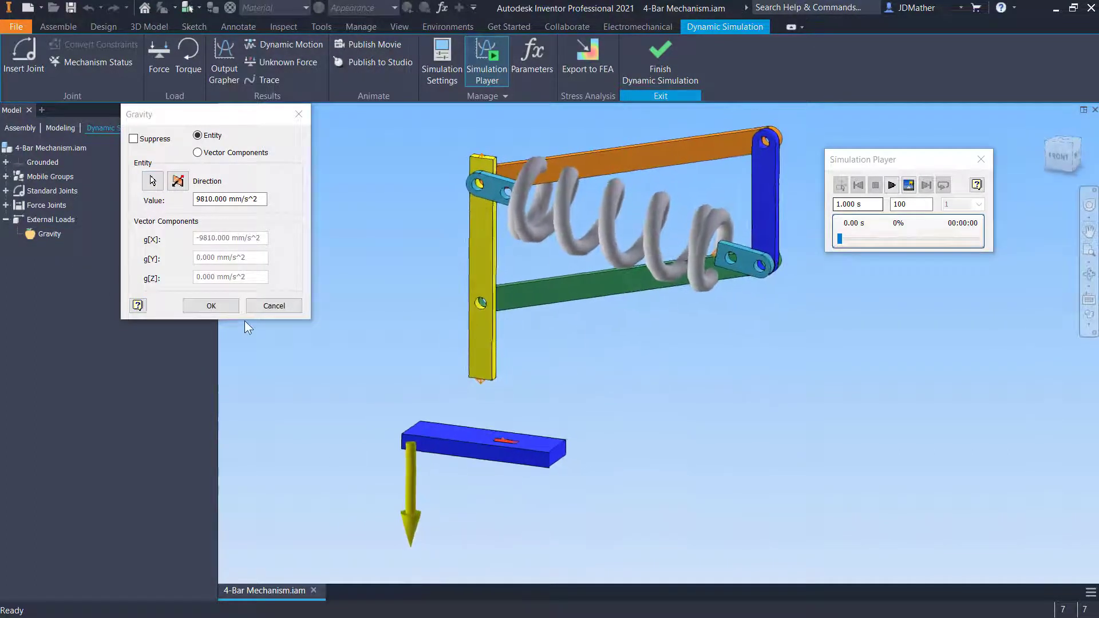
left_click(211, 305)
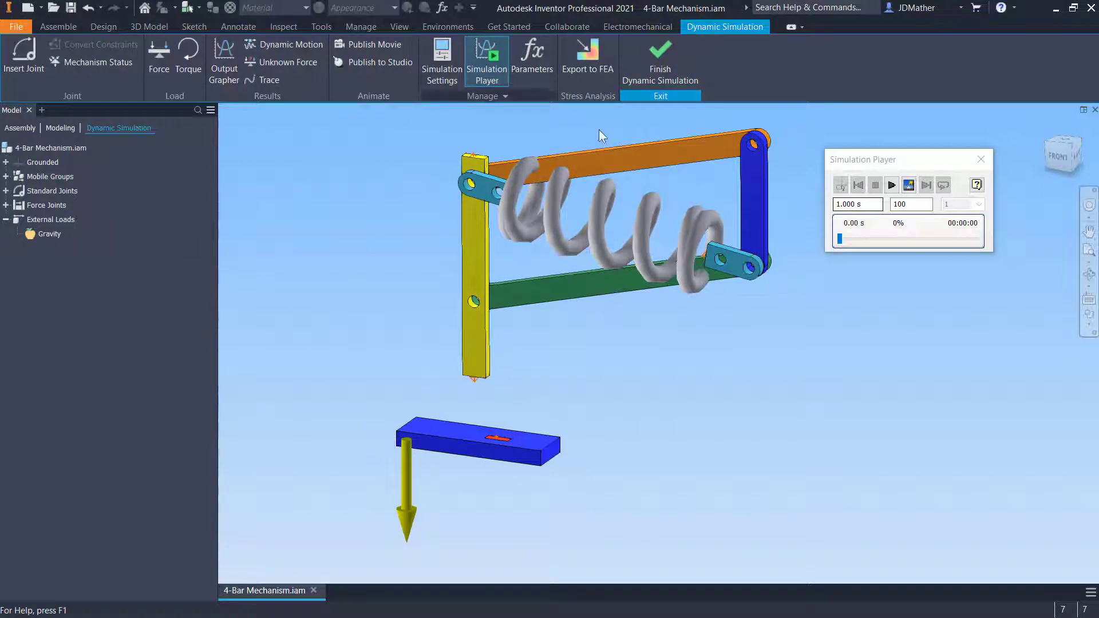
Run the simulation and rewind it to the start
left_click(891, 185)
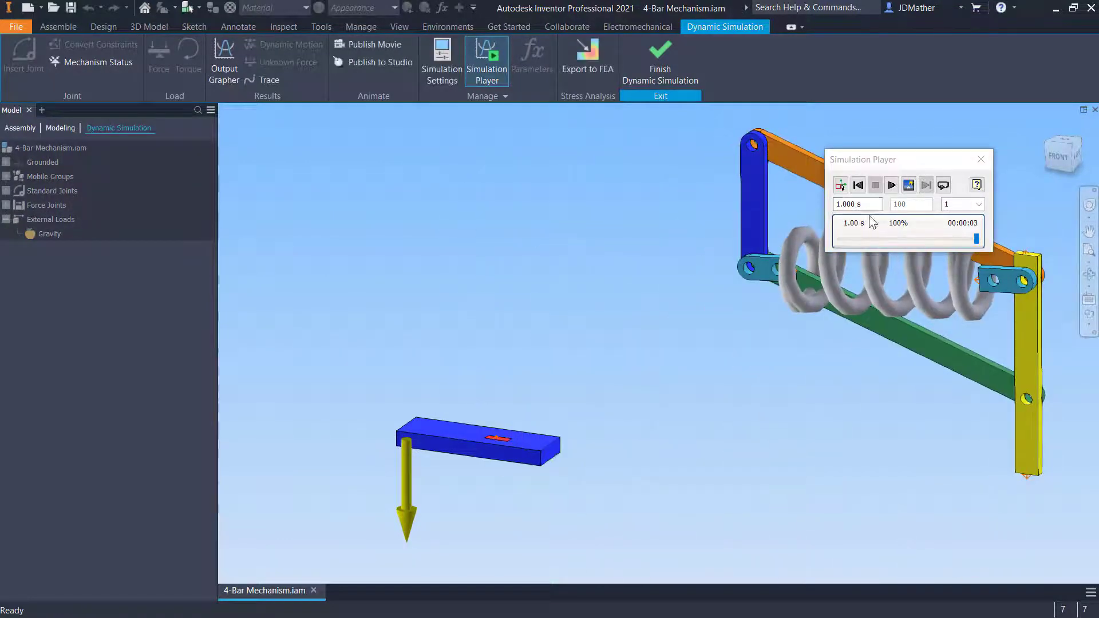
left_click(858, 185)
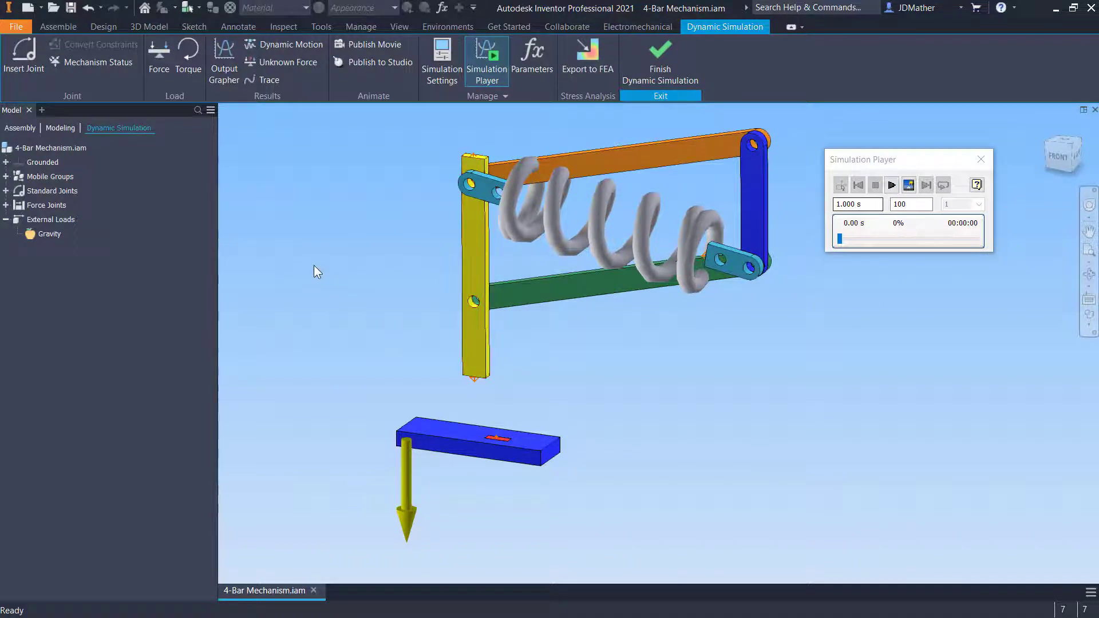
Insert a 2D Contact joint between the datum clamp block's face loop and the yellow link's bottom edge
left_click(30, 59)
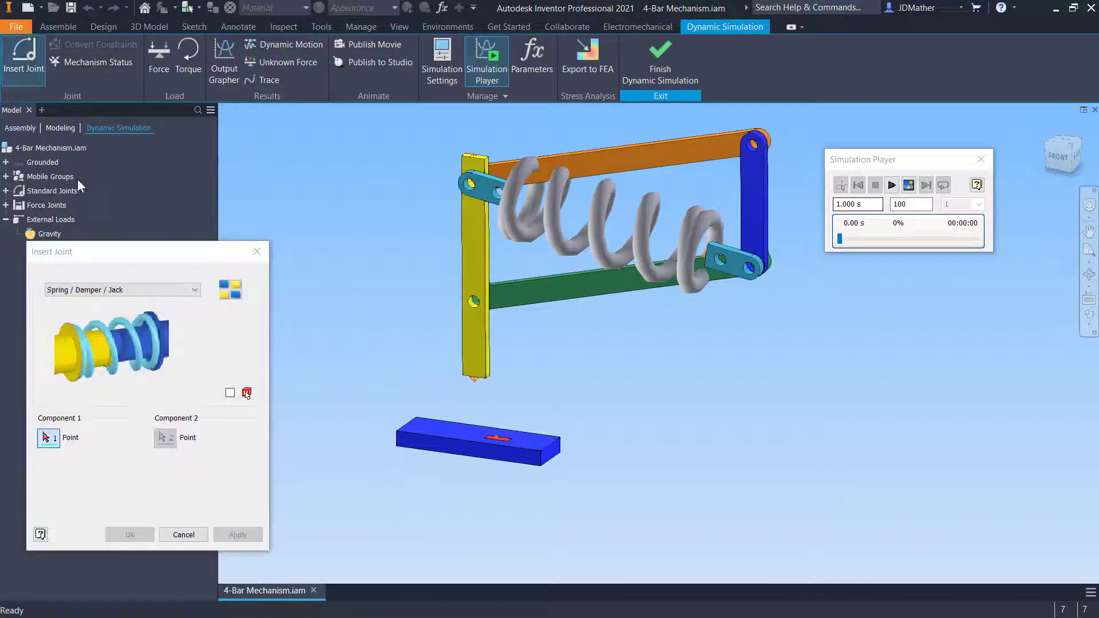
left_click(152, 290)
left_click(80, 478)
scroll(423, 486, "down", 3)
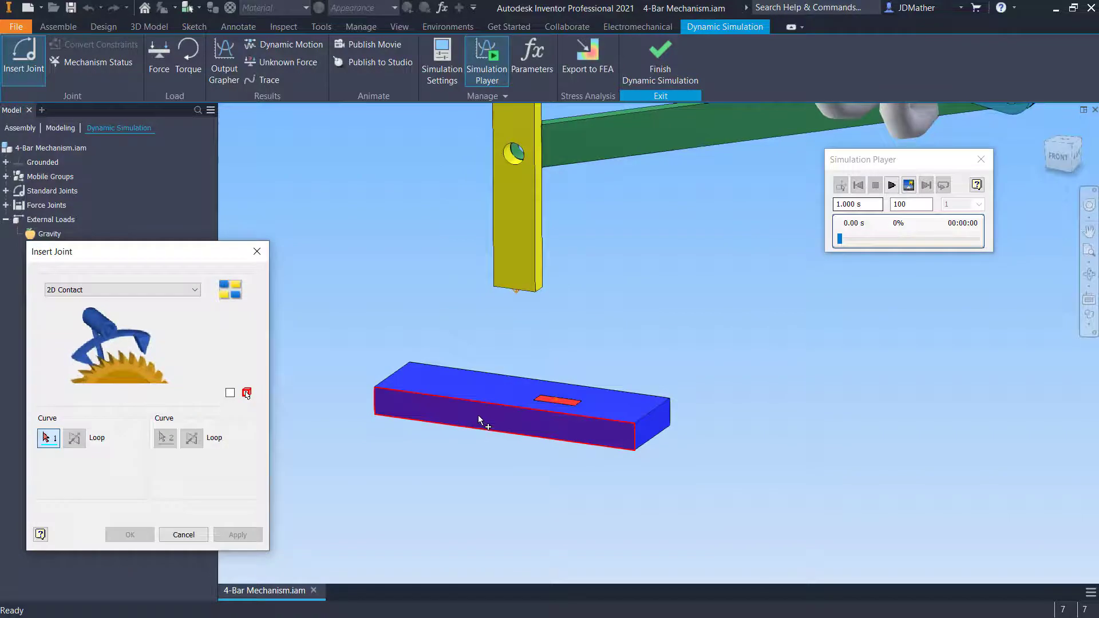
left_click(478, 415)
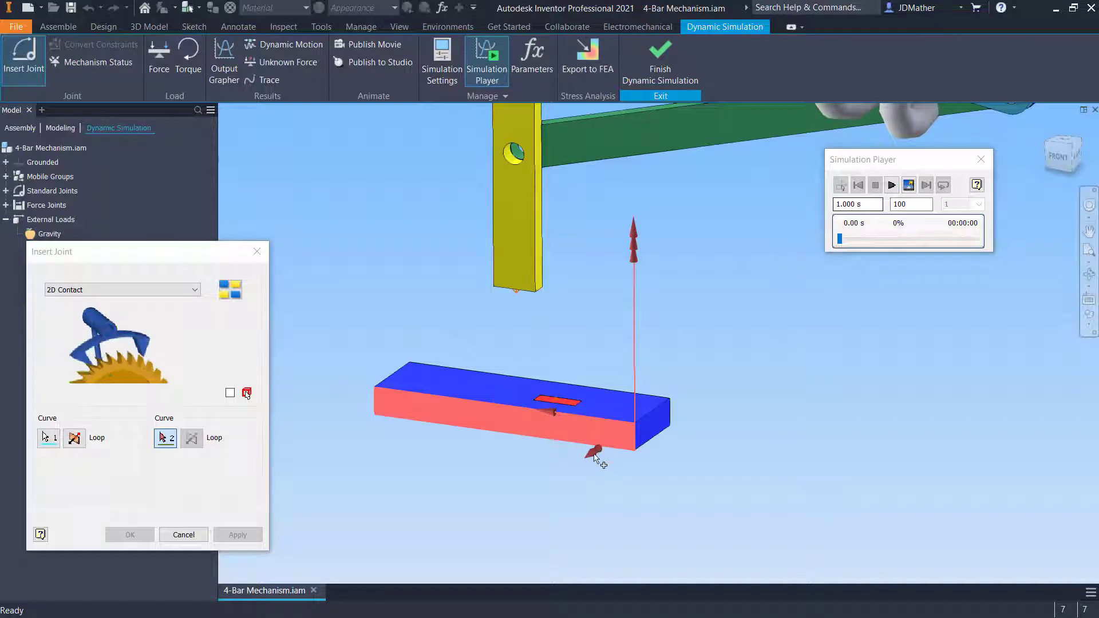
scroll(454, 449, "down", 3)
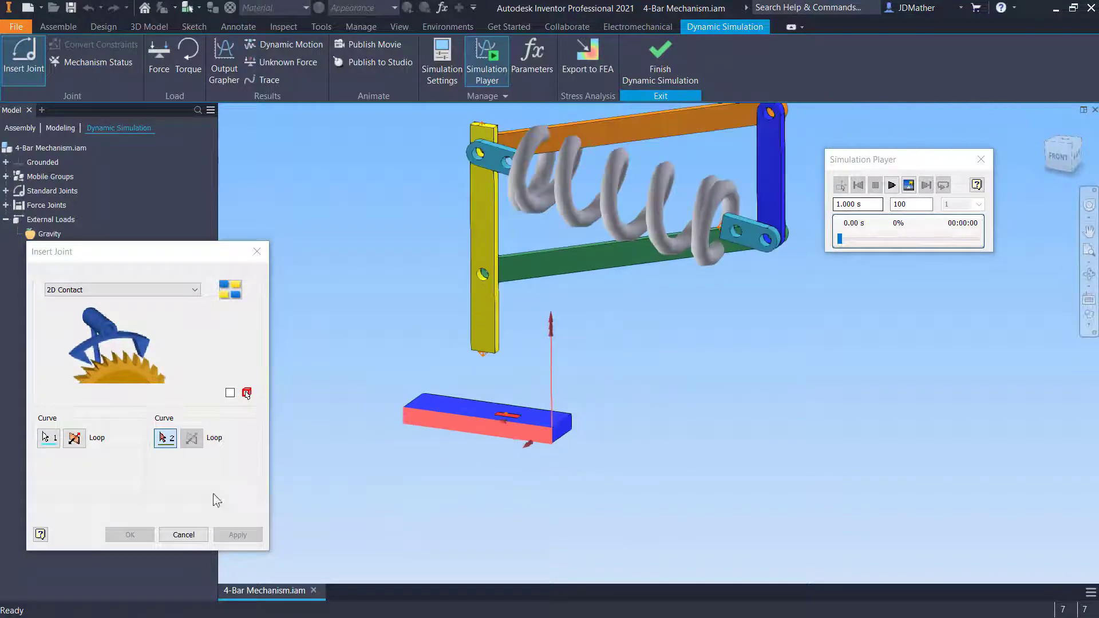
left_click(478, 341)
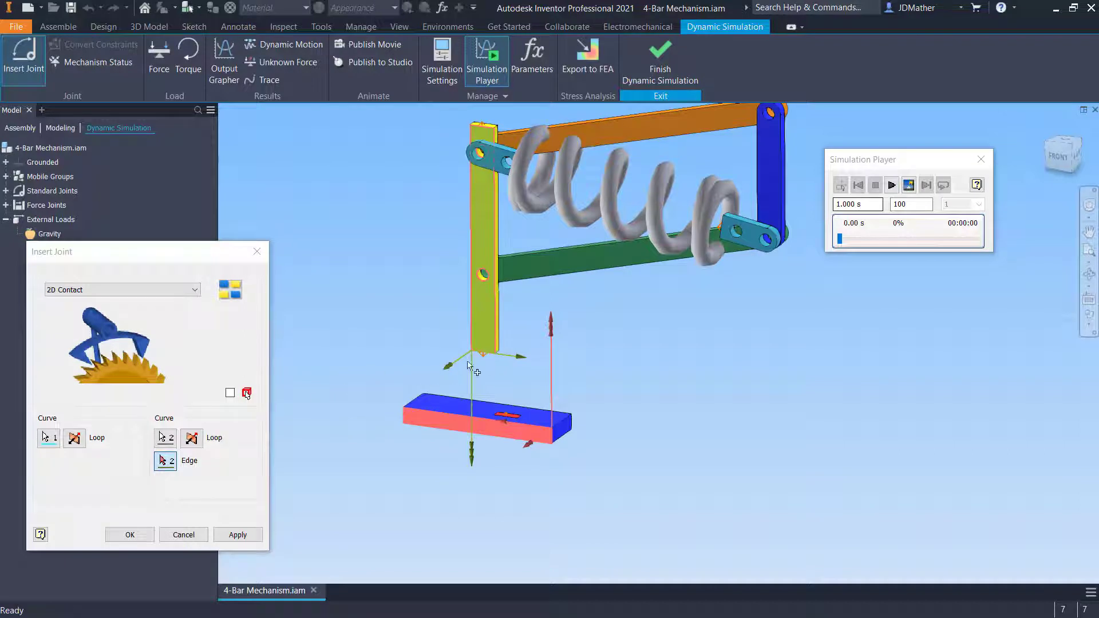
left_click(130, 534)
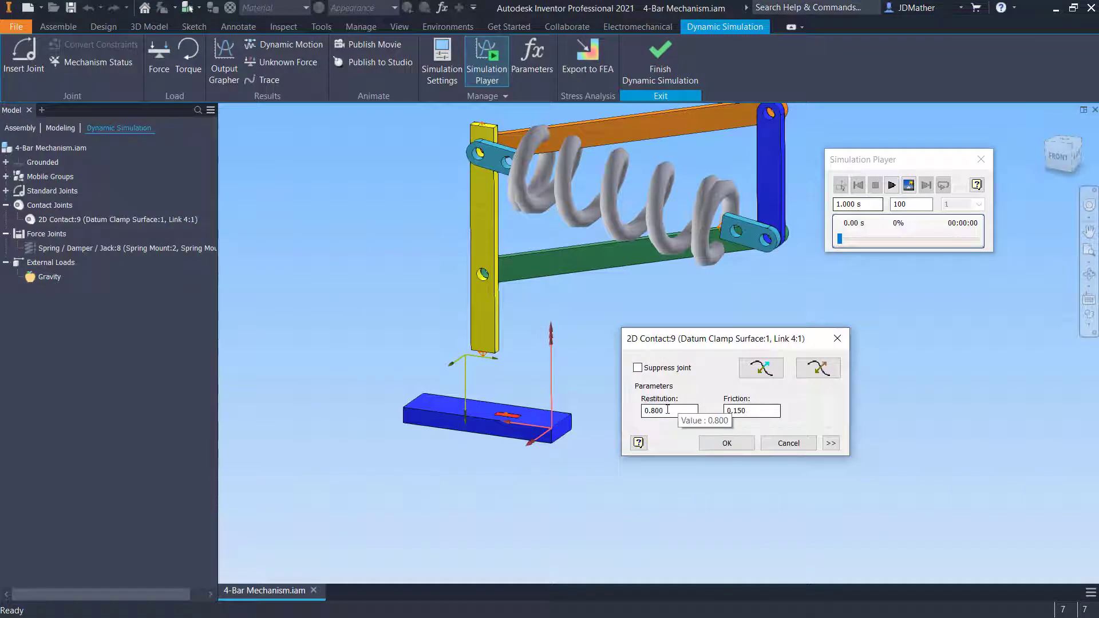
Set the 2D contact's restitution to 0.5
double_click(668, 412)
type(".5")
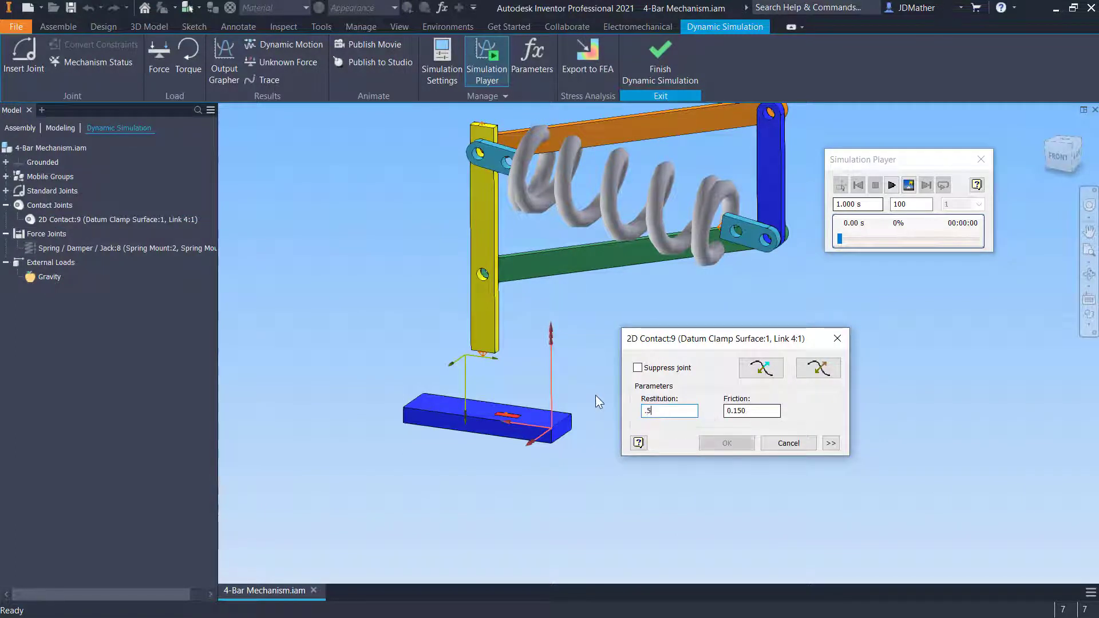
left_click(726, 443)
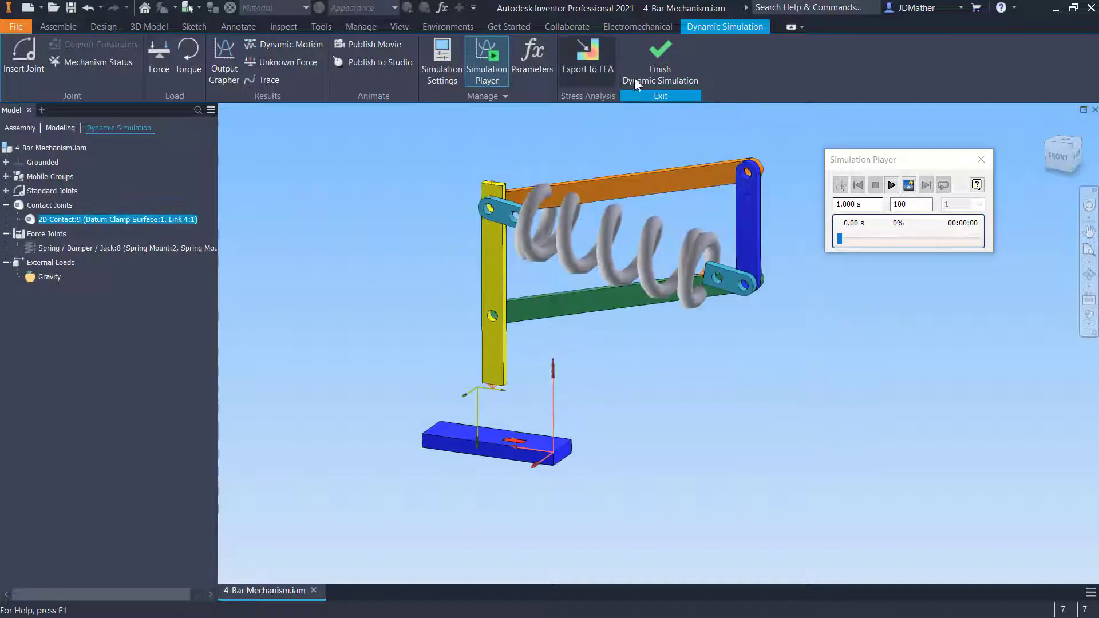
Replay the simulation twice, rewinding it to the start after each run
left_click(892, 184)
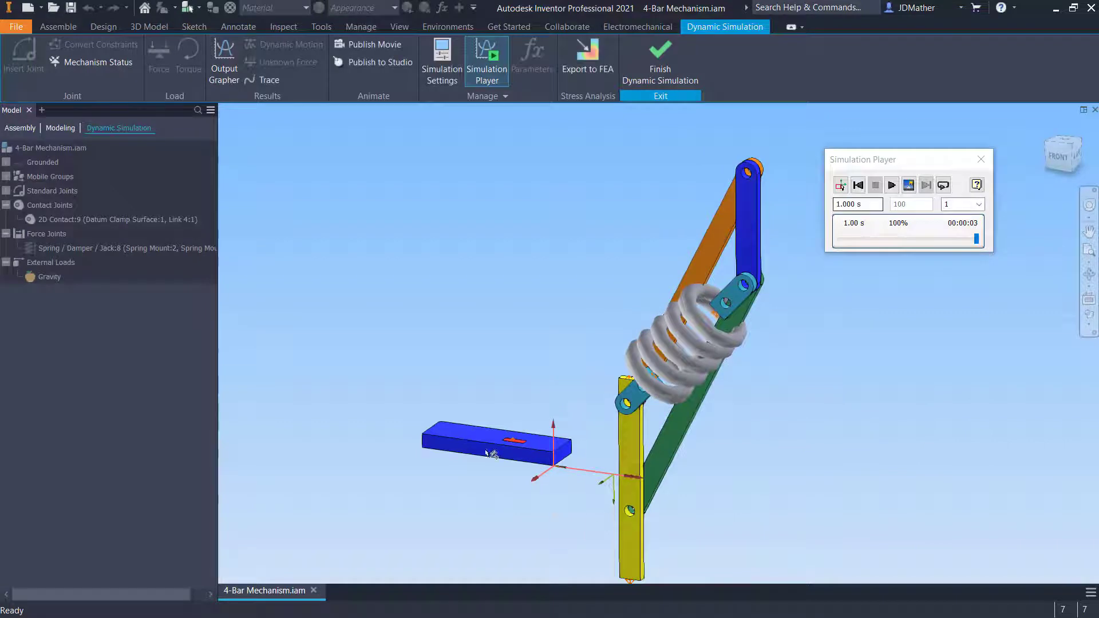
left_click(841, 185)
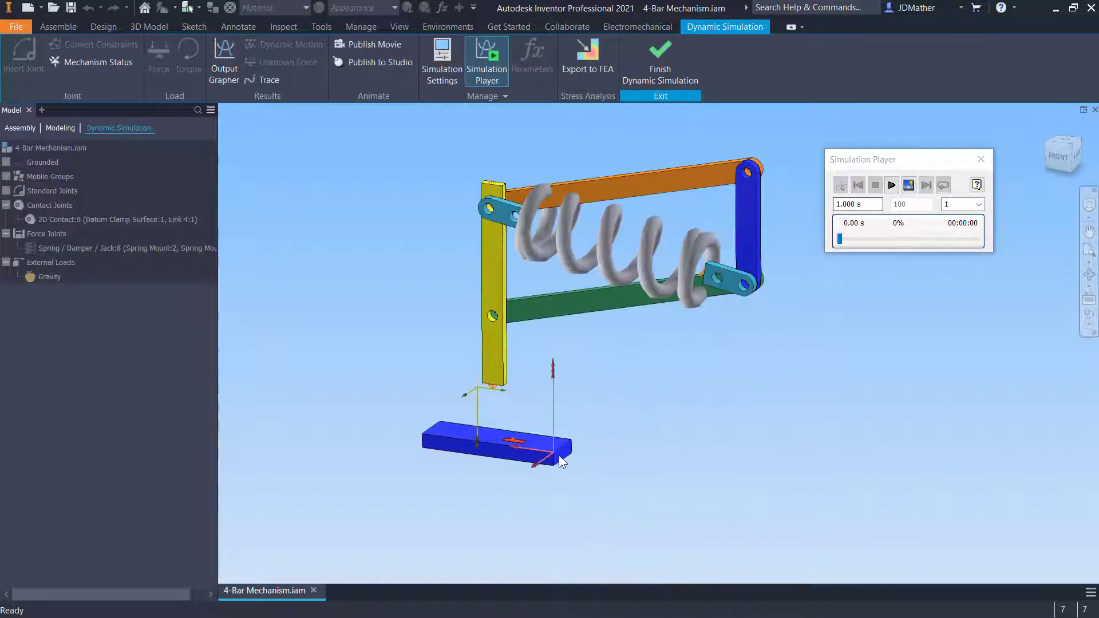
left_click(891, 184)
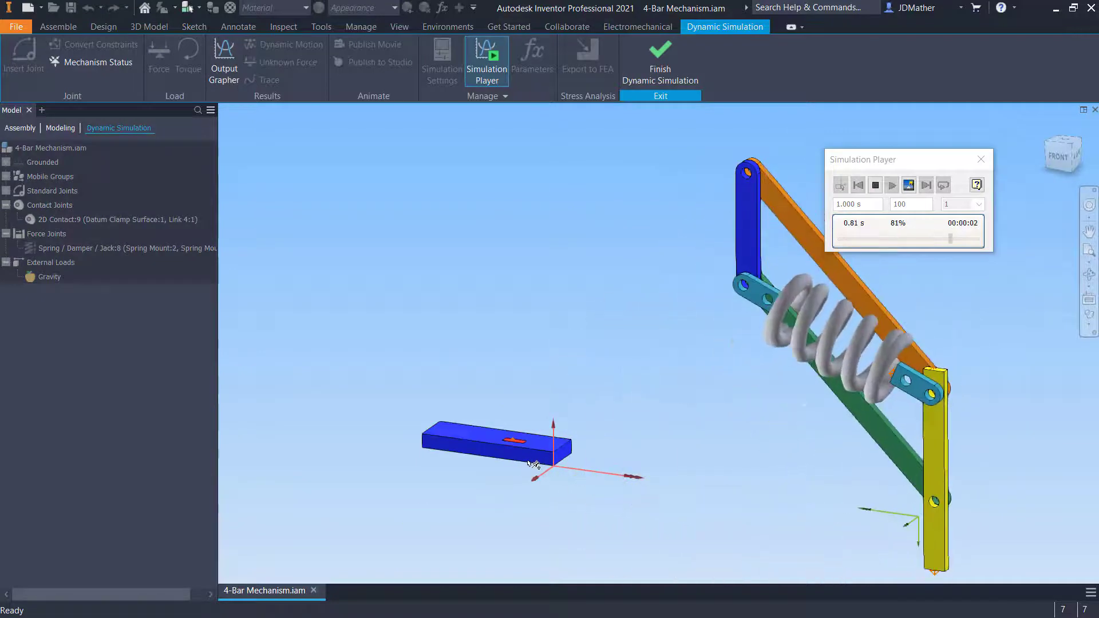
left_click(842, 185)
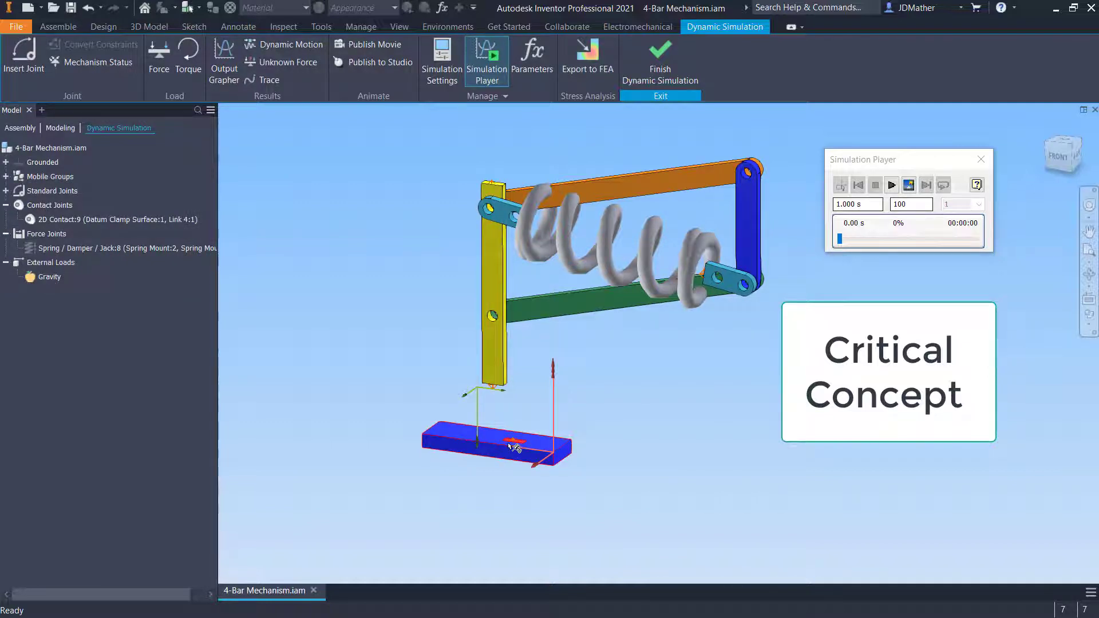
Turn on Precise Events in the Output Grapher and close the grapher
scroll(606, 332, "up", 2)
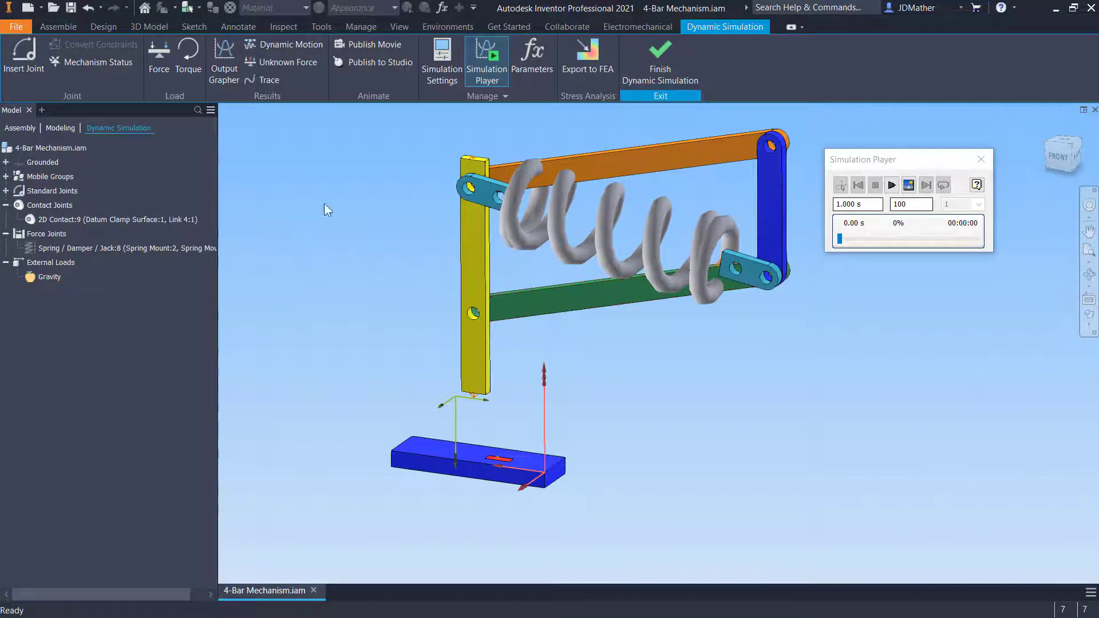
left_click(230, 64)
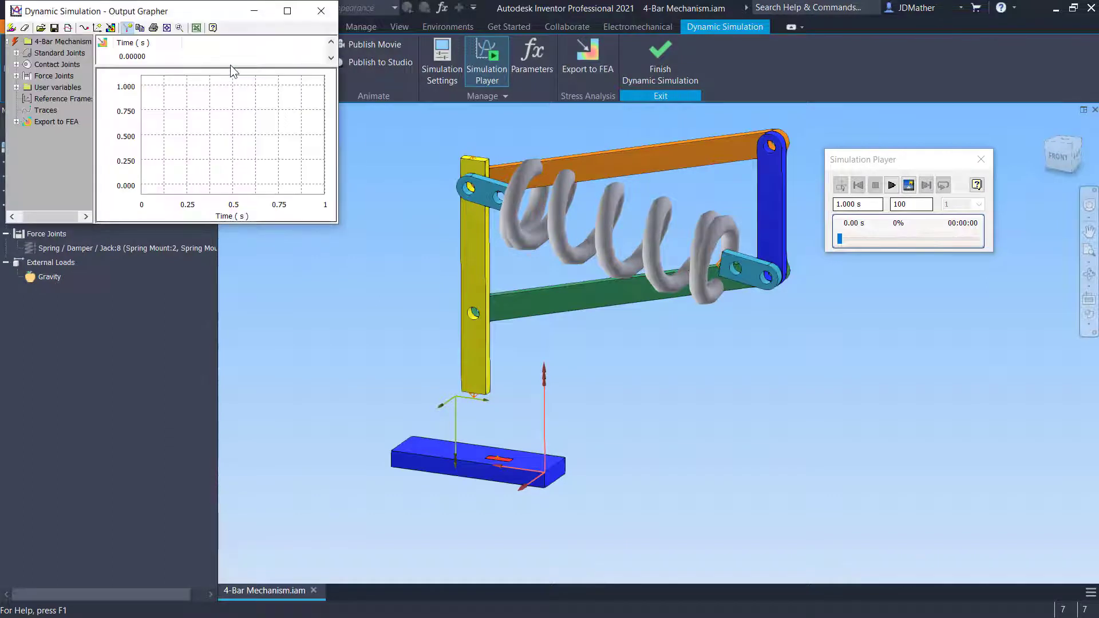
left_click_drag(201, 11, 230, 216)
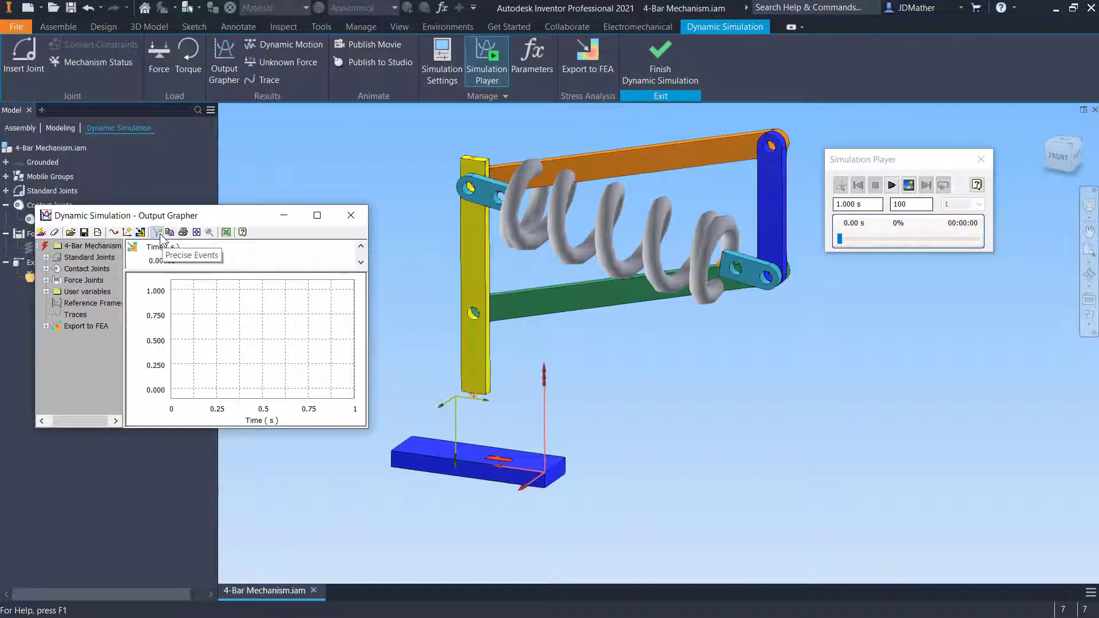
left_click(158, 233)
left_click(350, 217)
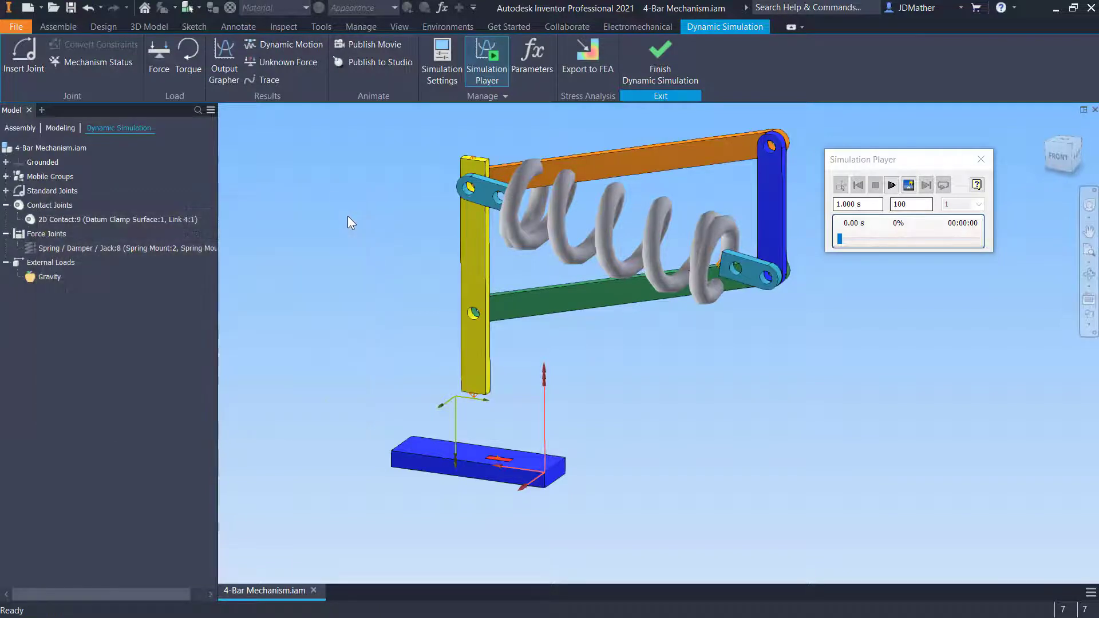
Set the simulation to 250 images, run it, and stop it
double_click(915, 204)
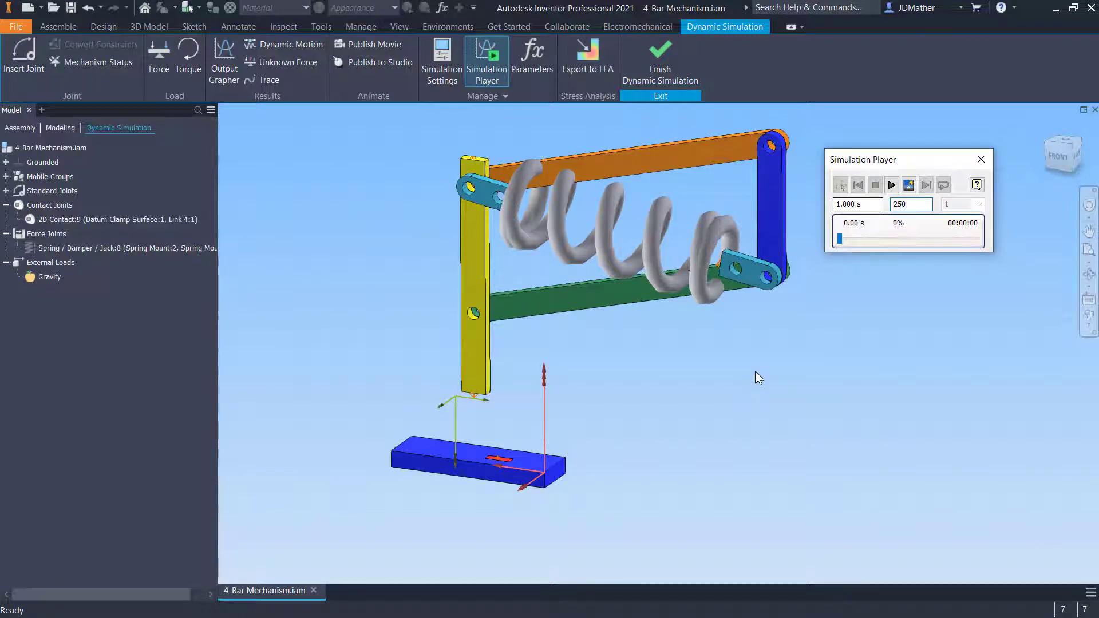
left_click(891, 189)
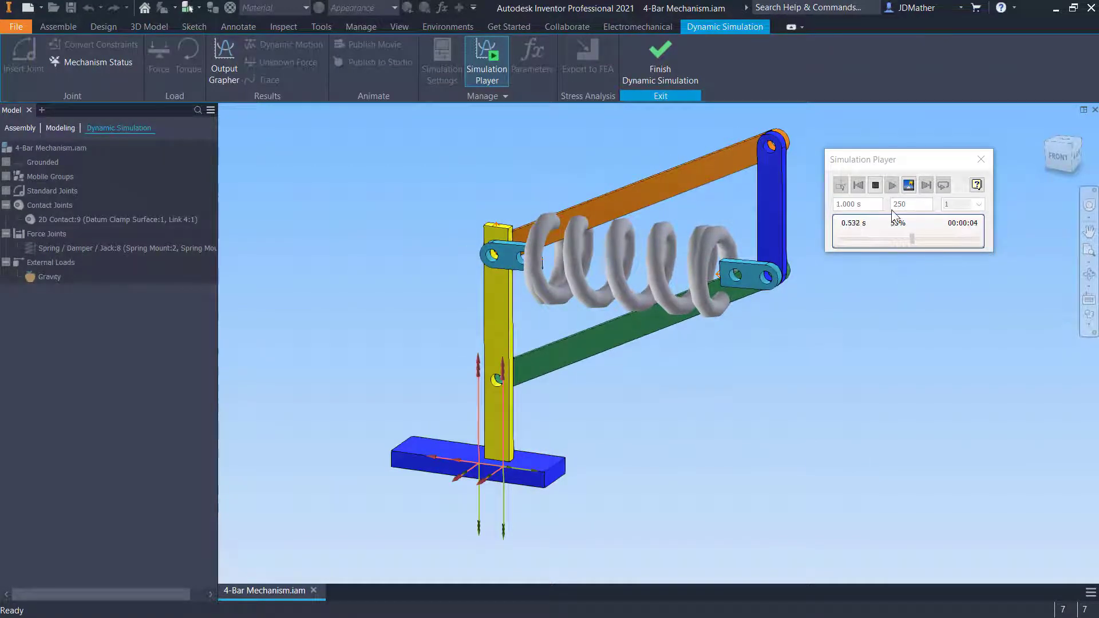
left_click(875, 185)
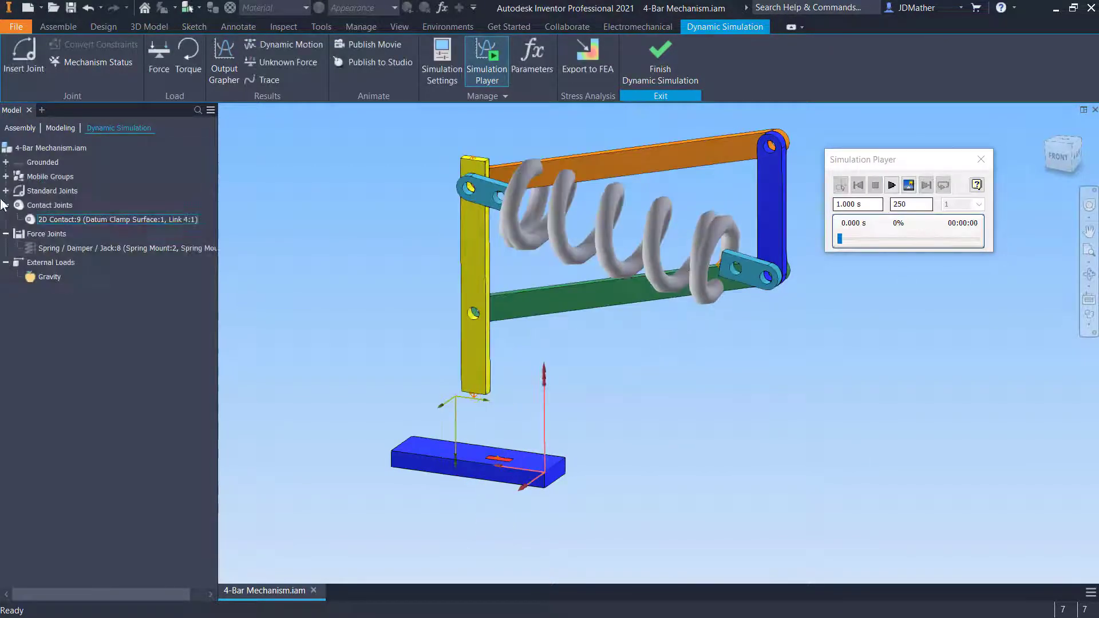
Open the Cylindrical:4 joint's properties, review its degree-of-freedom tabs, and cancel
left_click(6, 191)
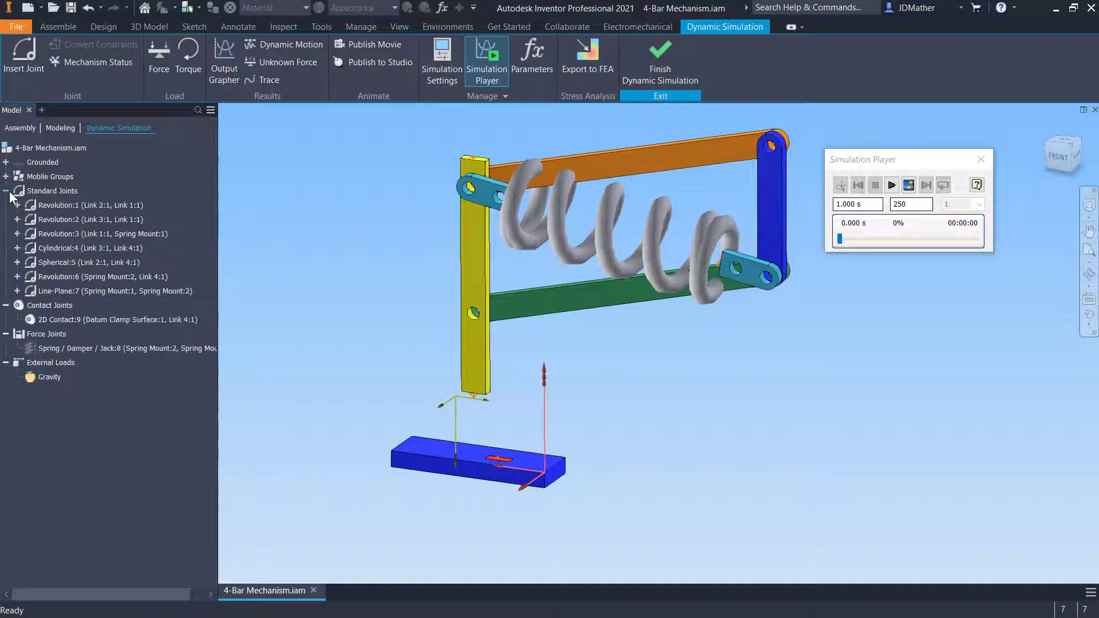
right_click(64, 246)
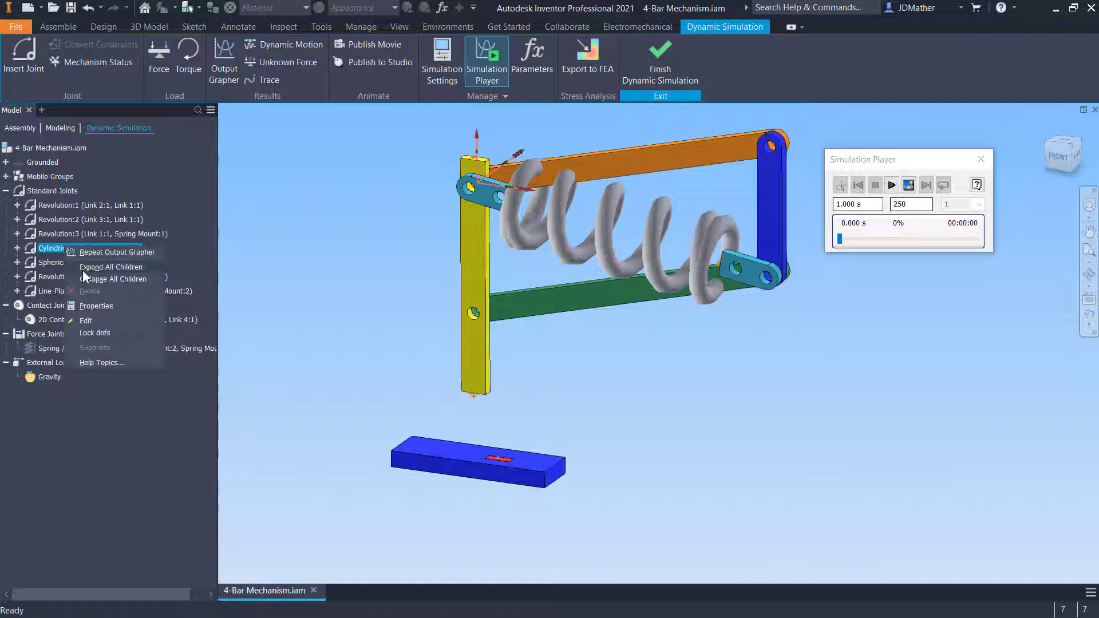
left_click(93, 304)
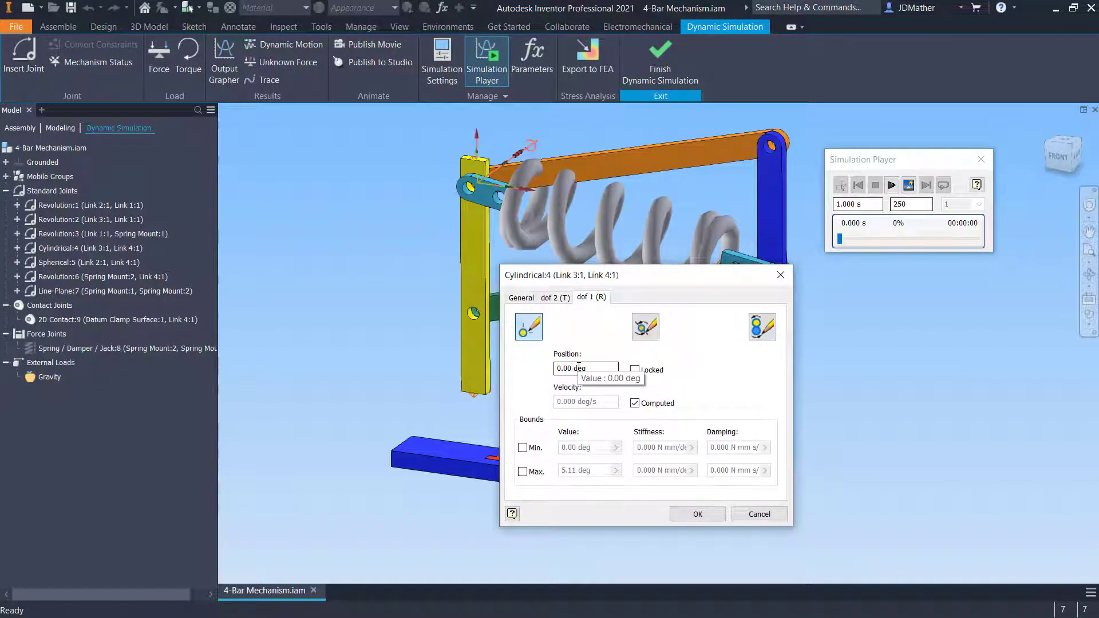
left_click(554, 302)
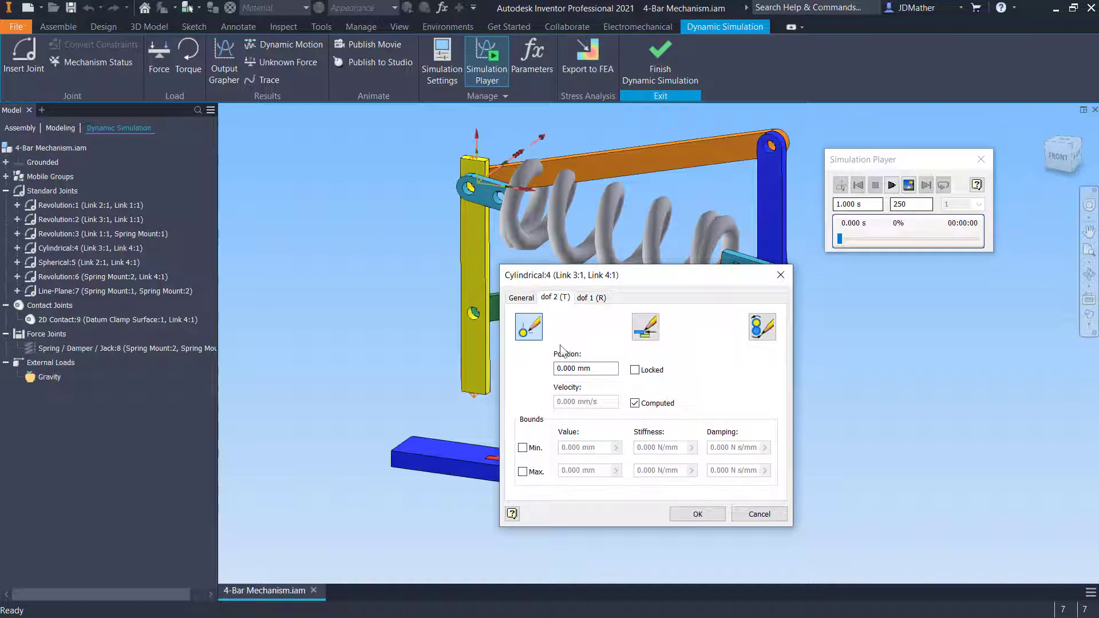
left_click(746, 515)
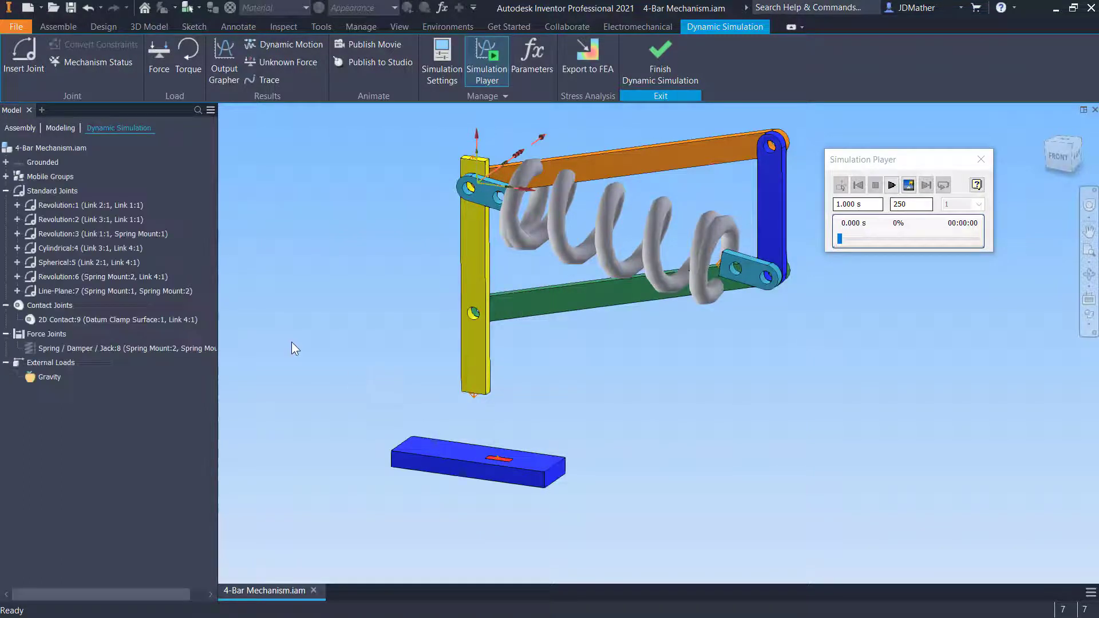
Open the Spherical:5 joint's properties and review each of its three rotational degree-of-freedom tabs
right_click(46, 263)
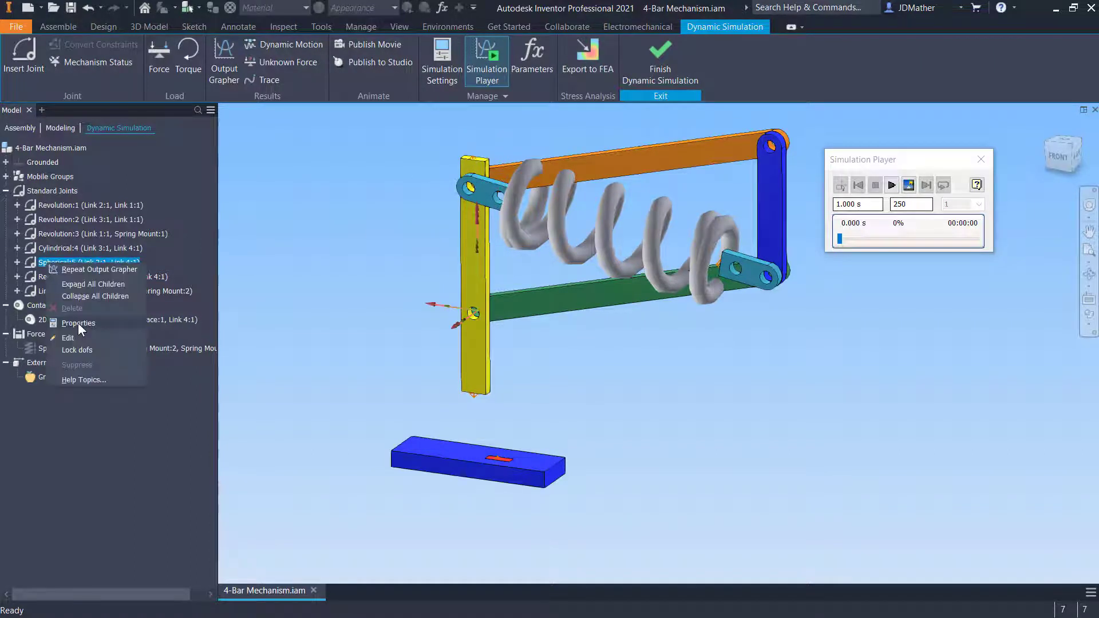
left_click(78, 323)
left_click(550, 301)
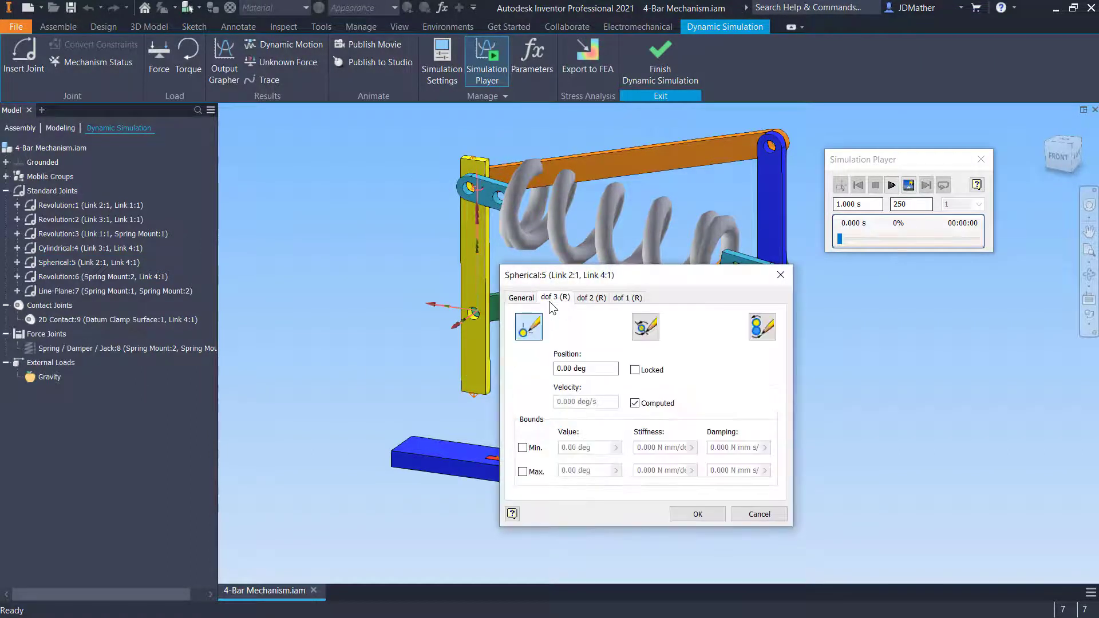
left_click(593, 297)
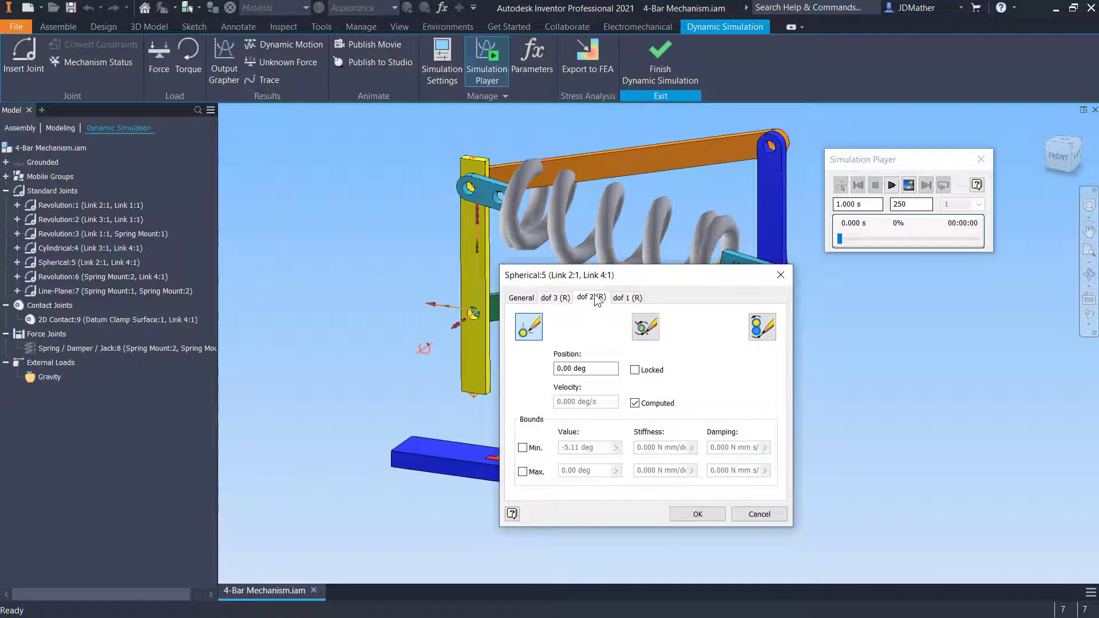
left_click(629, 298)
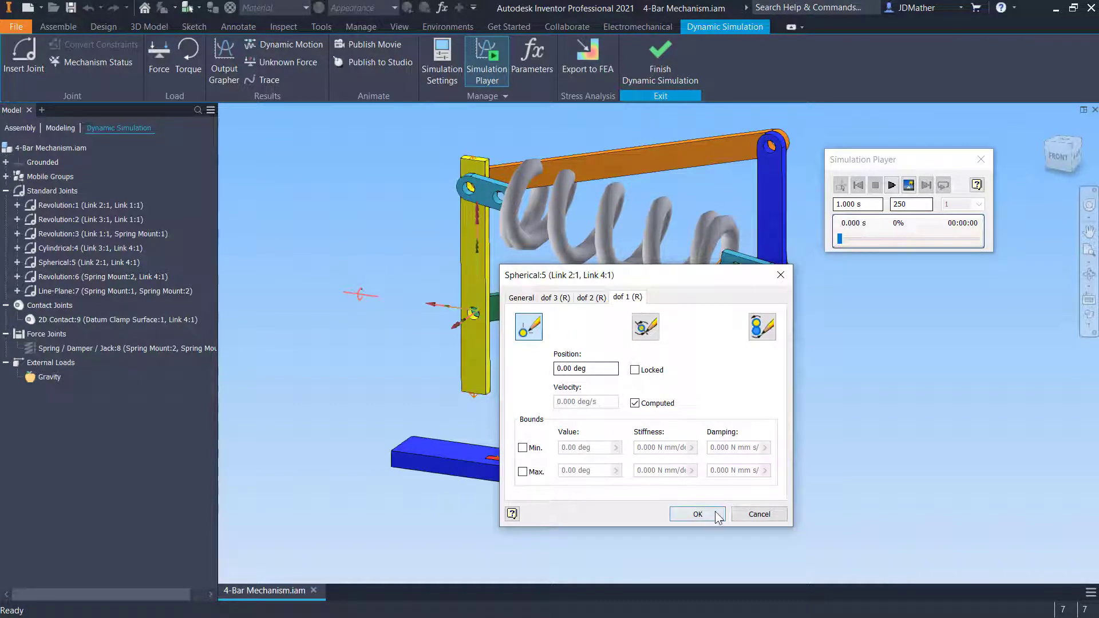
left_click(749, 514)
Zero the Revolution:6 joint's rotational position with Set offset, then reopen its properties to check it
right_click(57, 274)
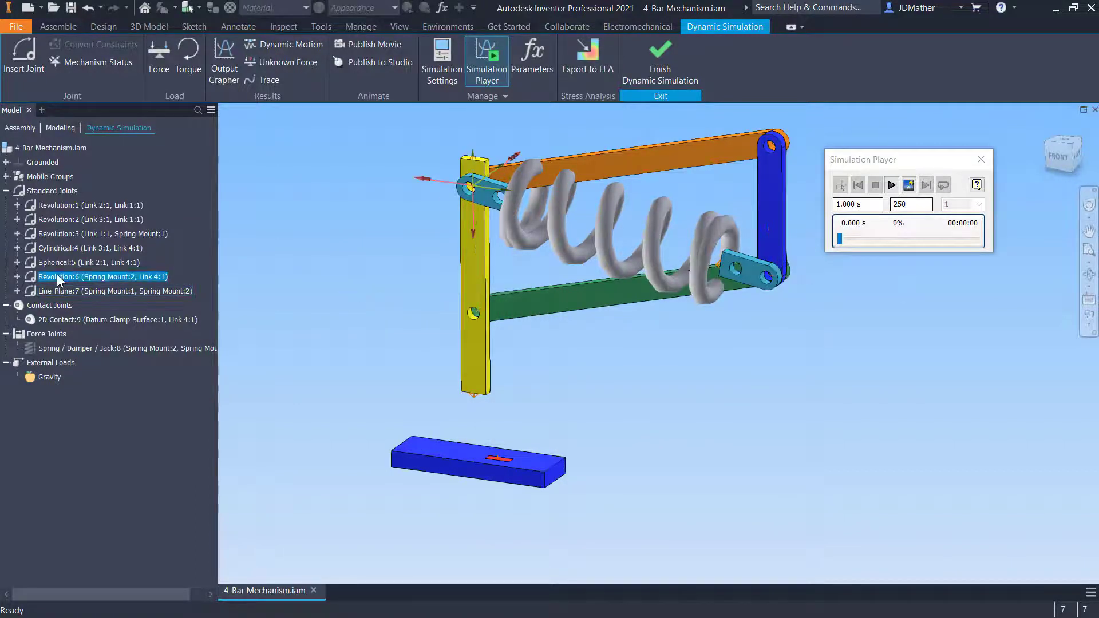
left_click(422, 322)
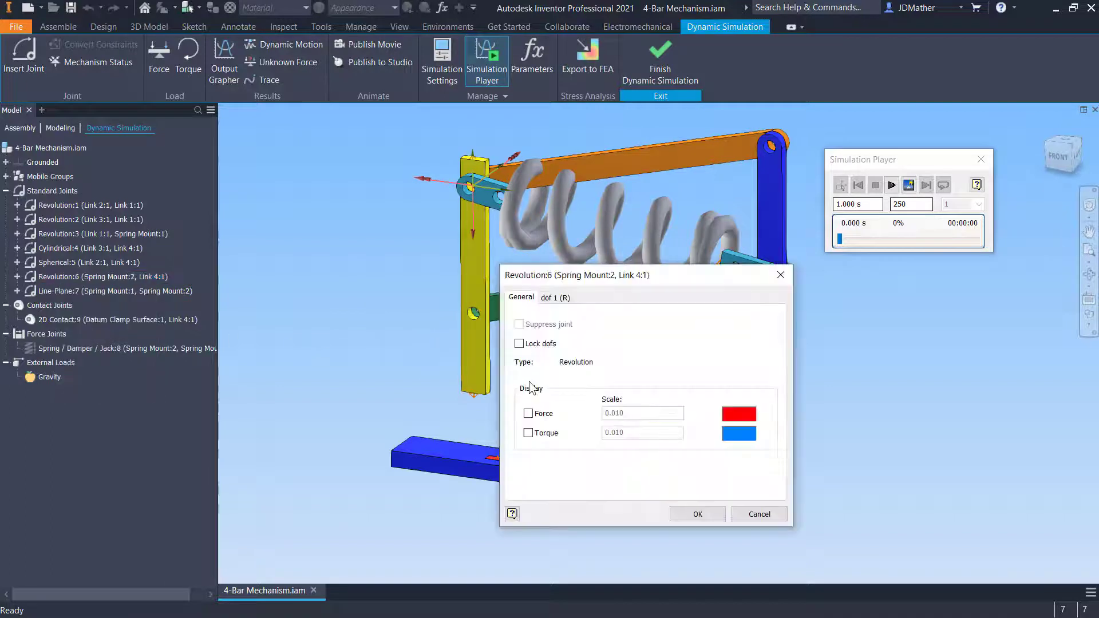
left_click(550, 298)
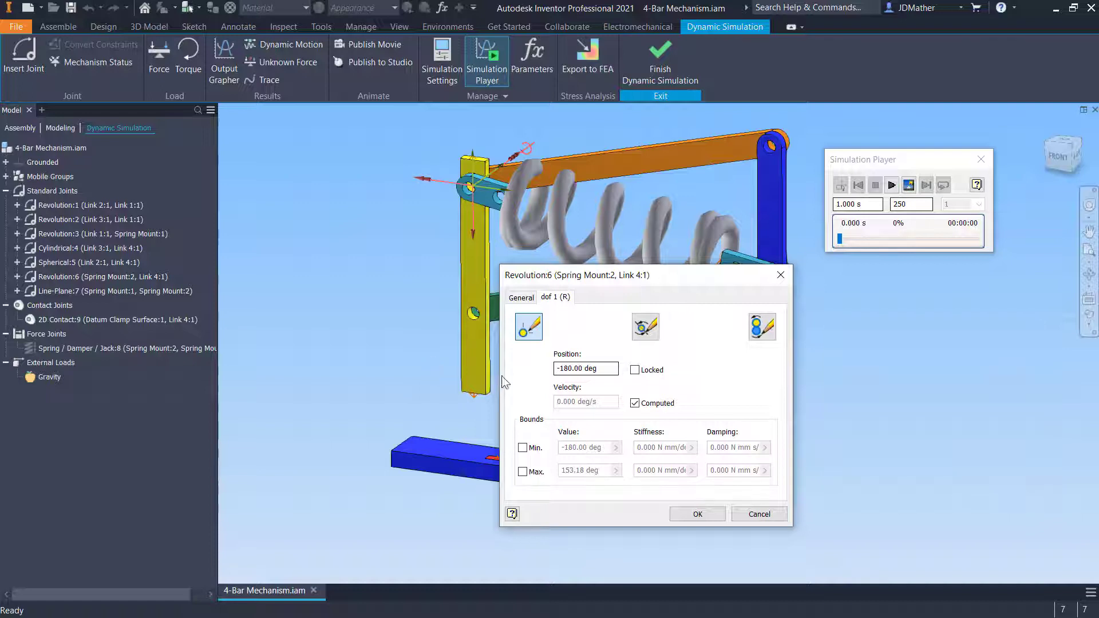
right_click(604, 370)
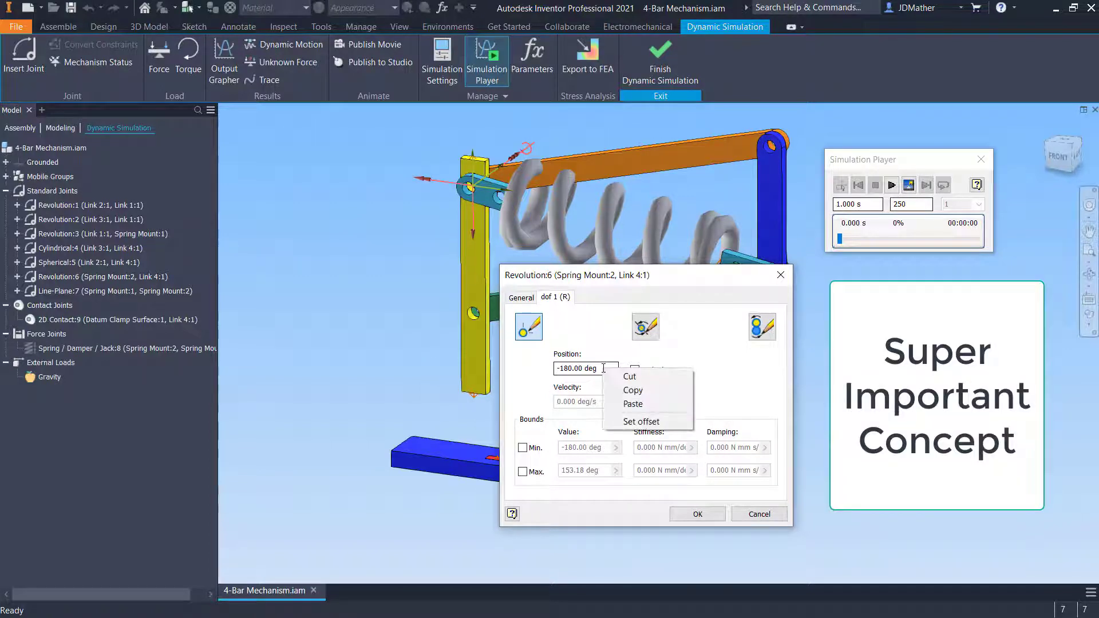
left_click(630, 425)
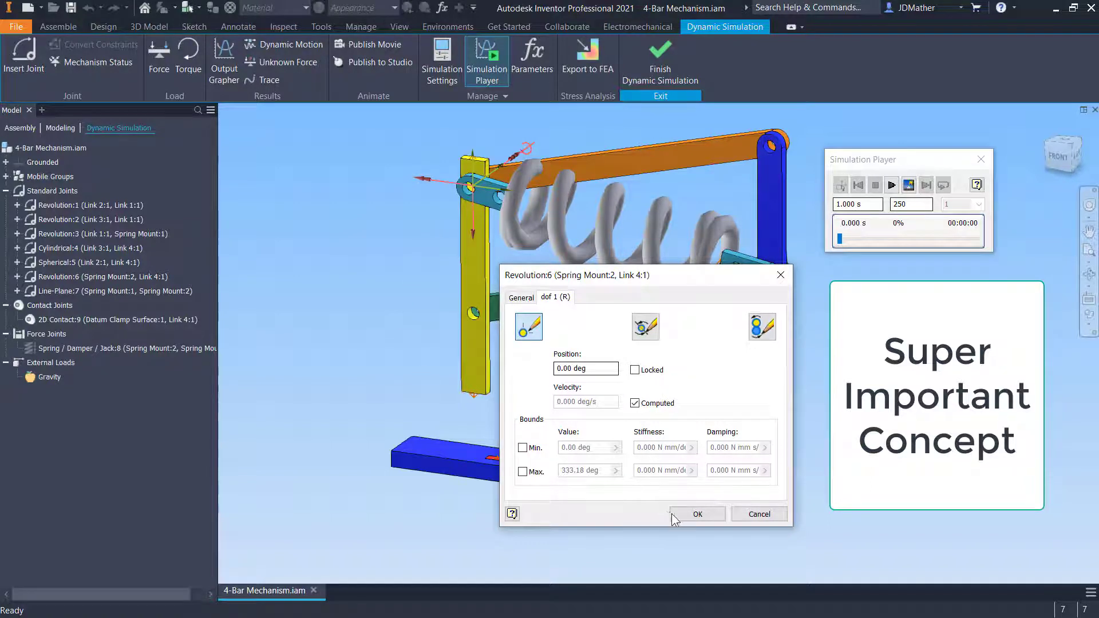
left_click(697, 514)
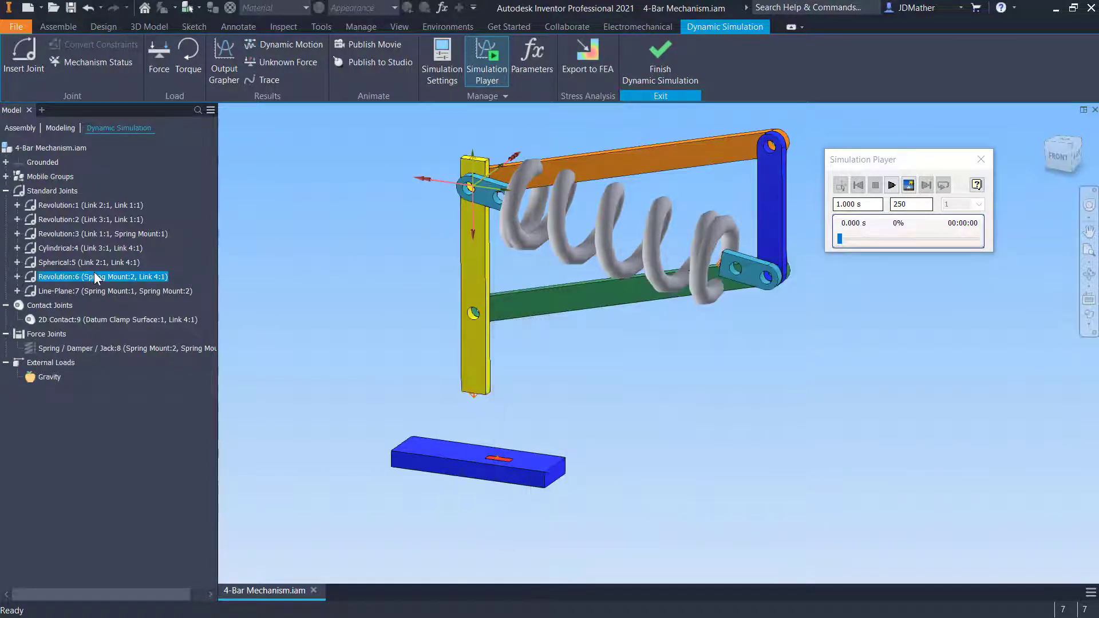
right_click(94, 273)
left_click(125, 332)
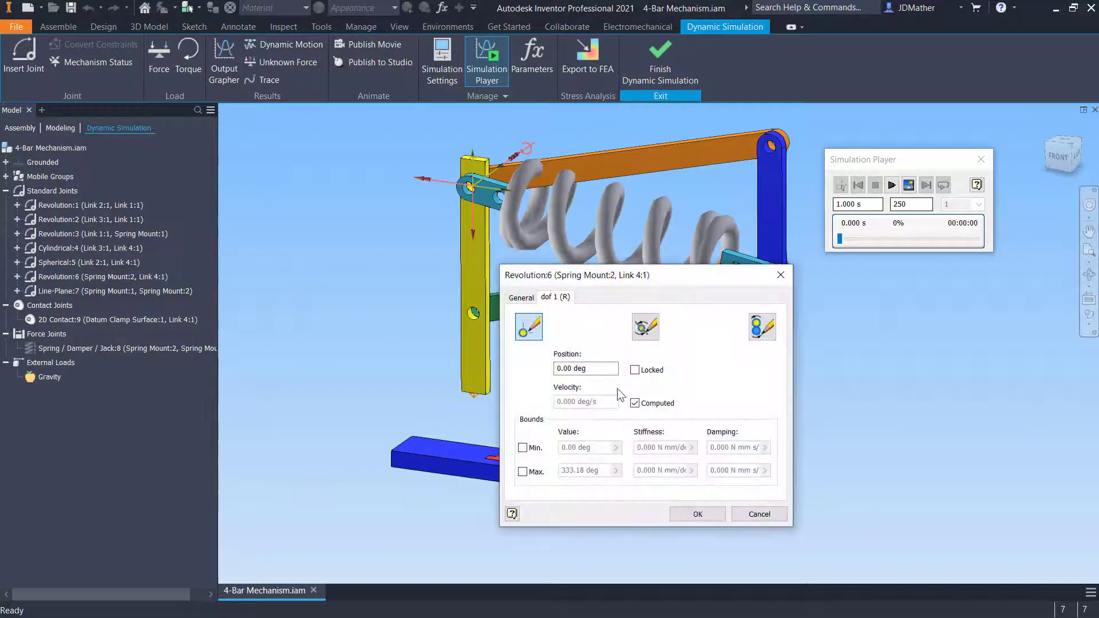
left_click(780, 275)
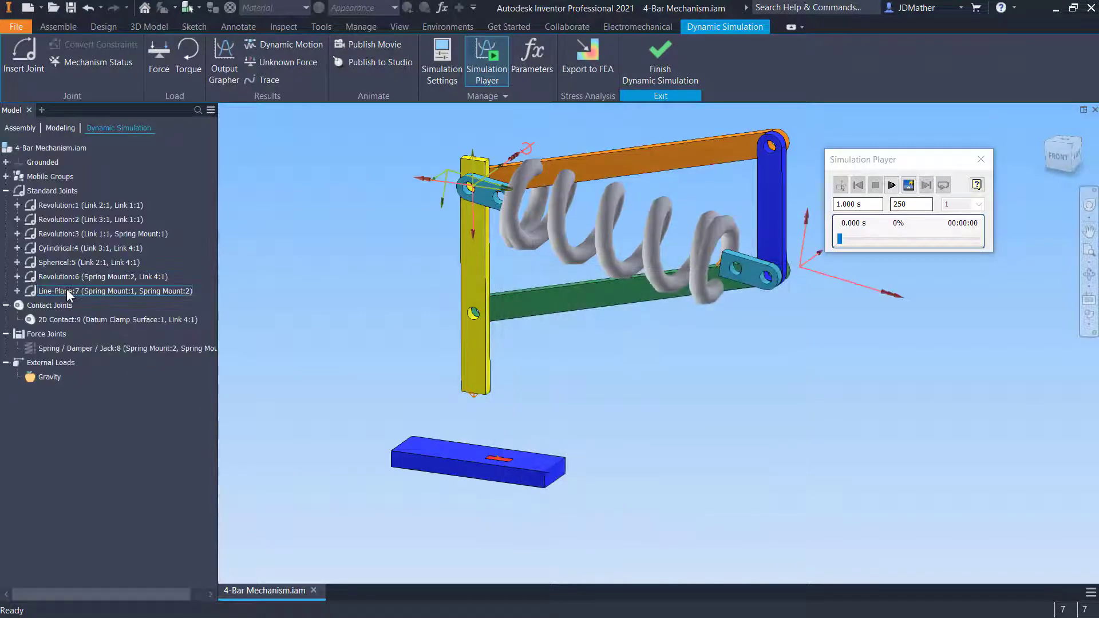
Open the Line-Plane:7 joint's properties and review its degree-of-freedom tabs and position offset options
right_click(67, 292)
left_click(97, 348)
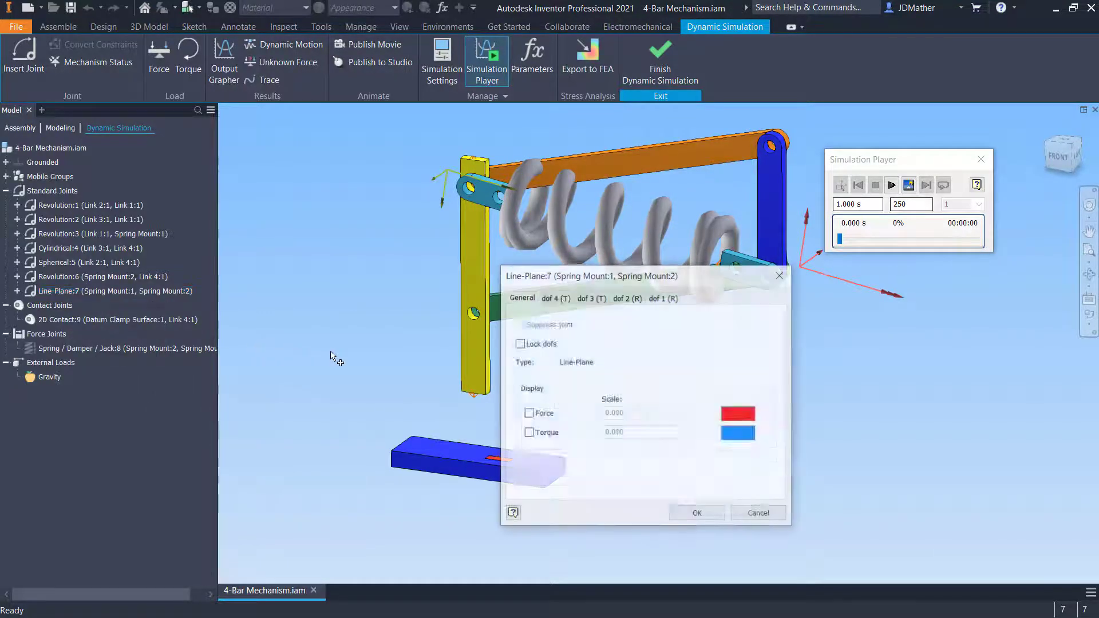
left_click(555, 298)
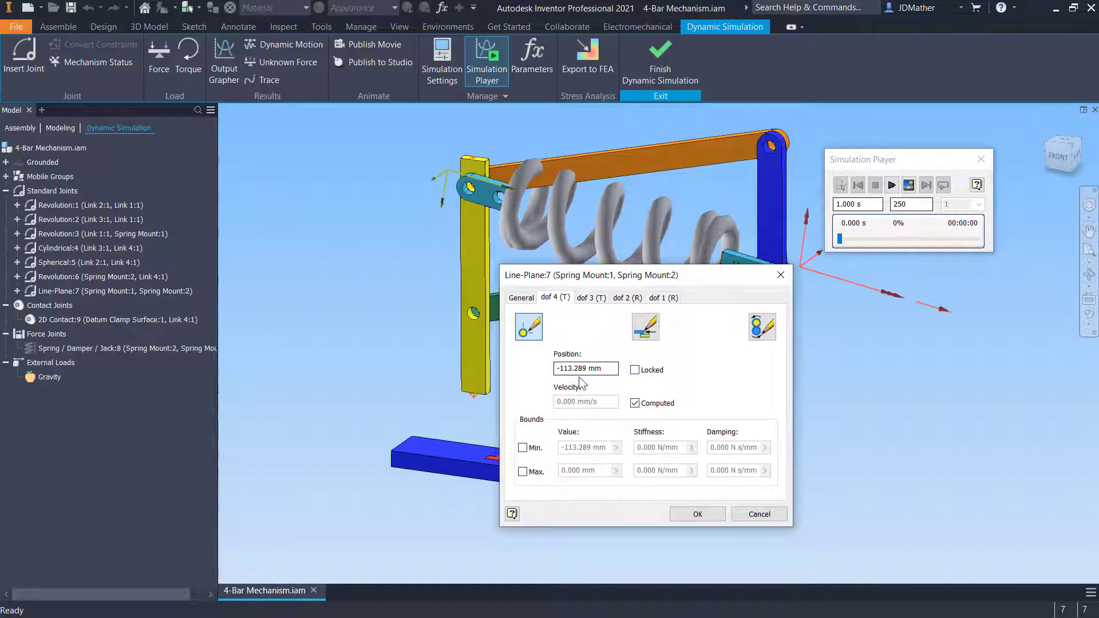
left_click(590, 298)
left_click(626, 298)
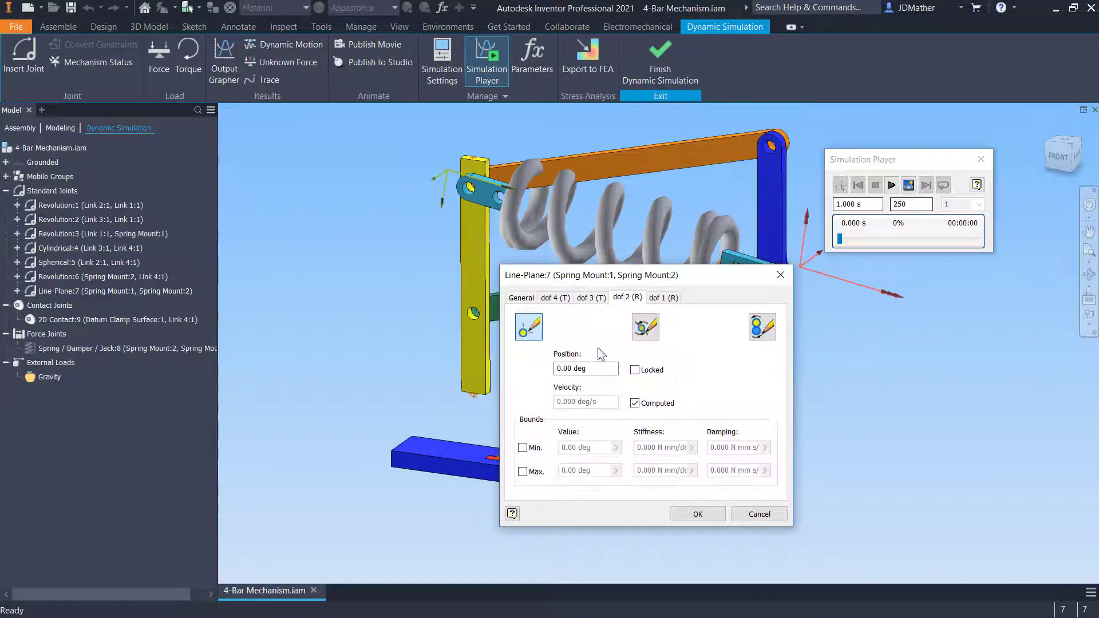
left_click(659, 298)
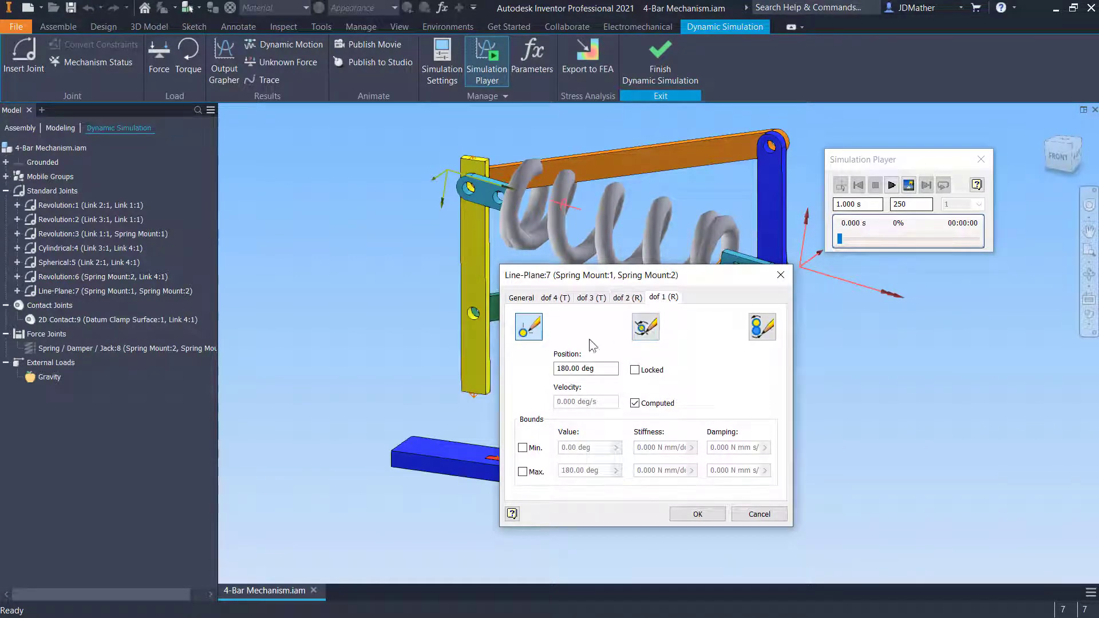
right_click(609, 370)
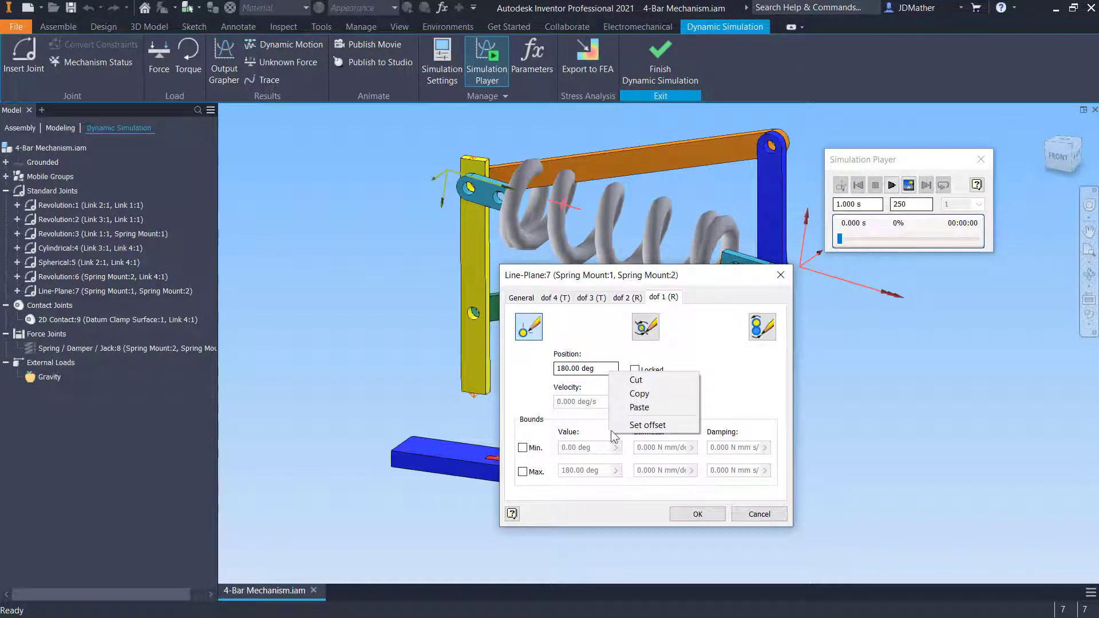
left_click(380, 365)
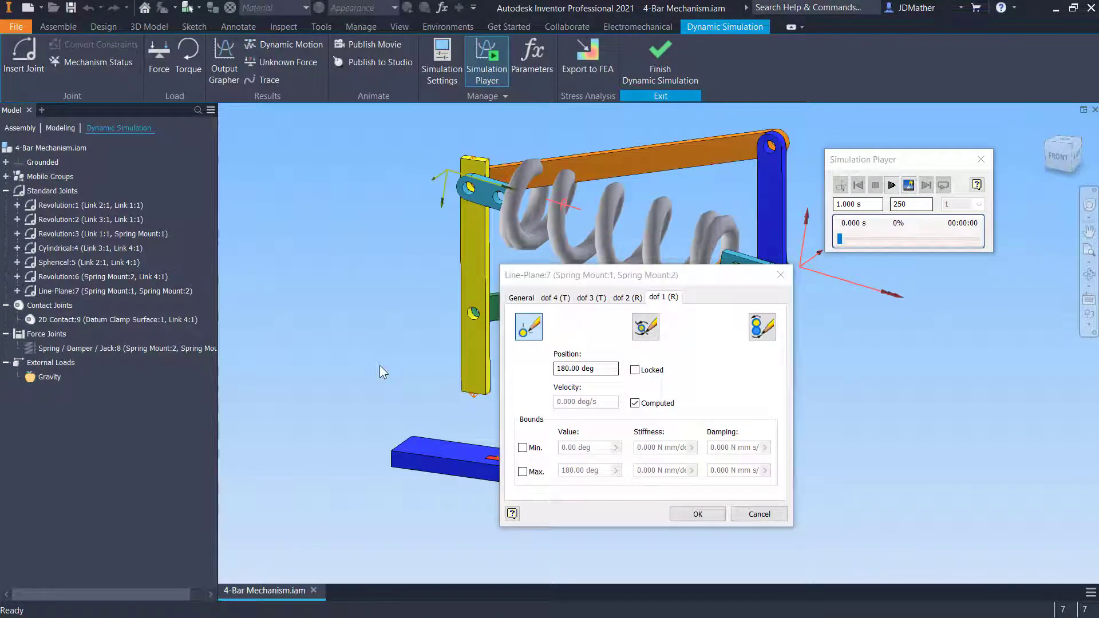
left_click(697, 514)
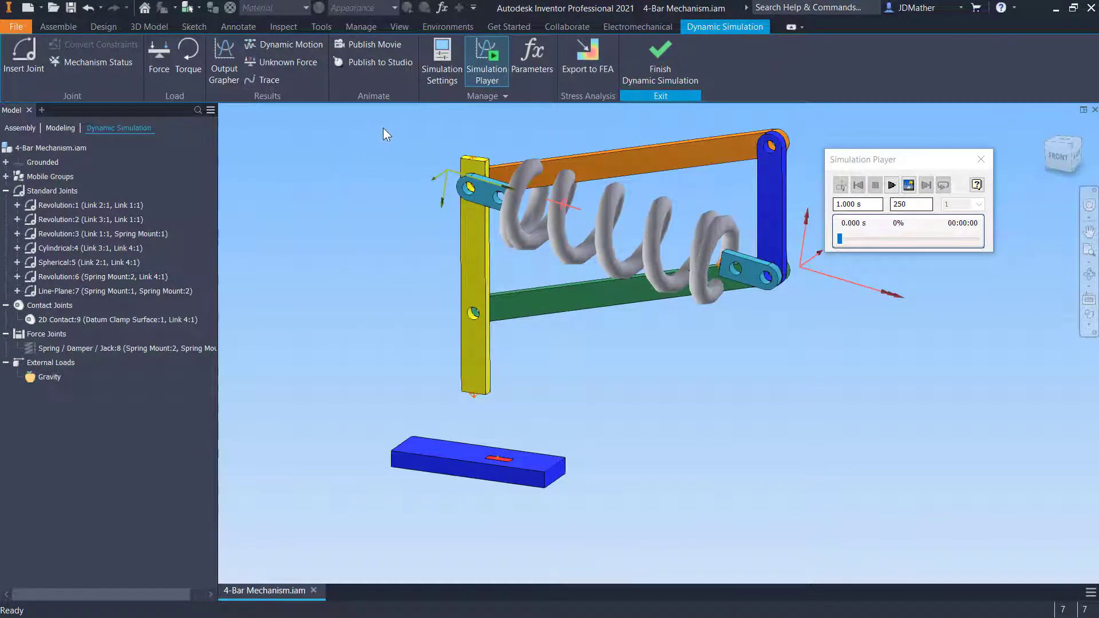
Reset all joints' initial positions to 0.0 through the dynamic simulation settings
left_click(441, 53)
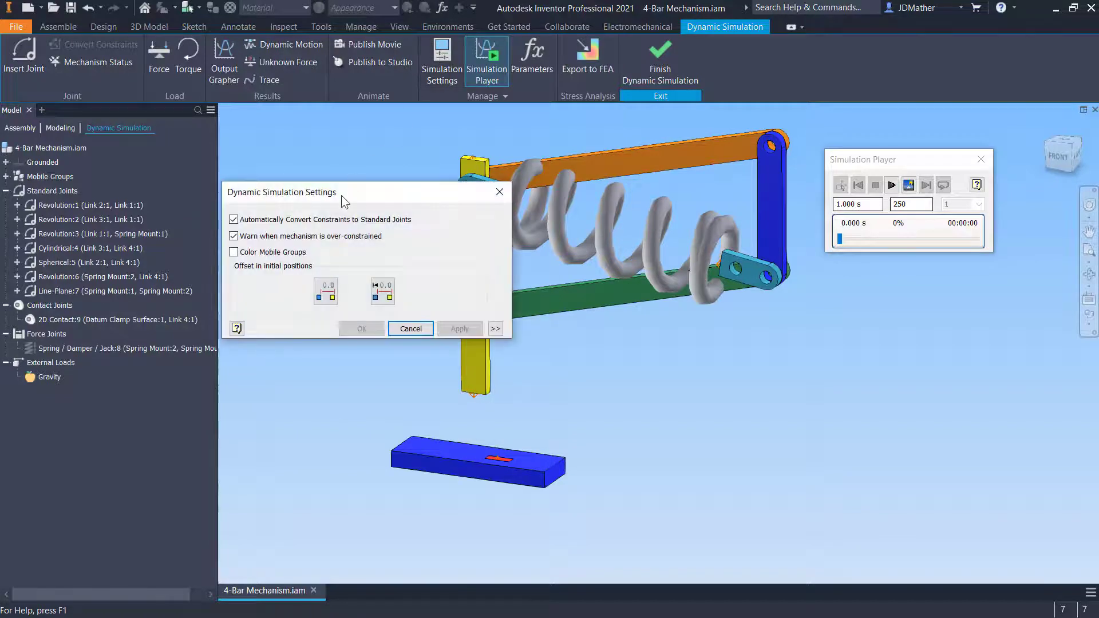
left_click_drag(341, 195, 401, 154)
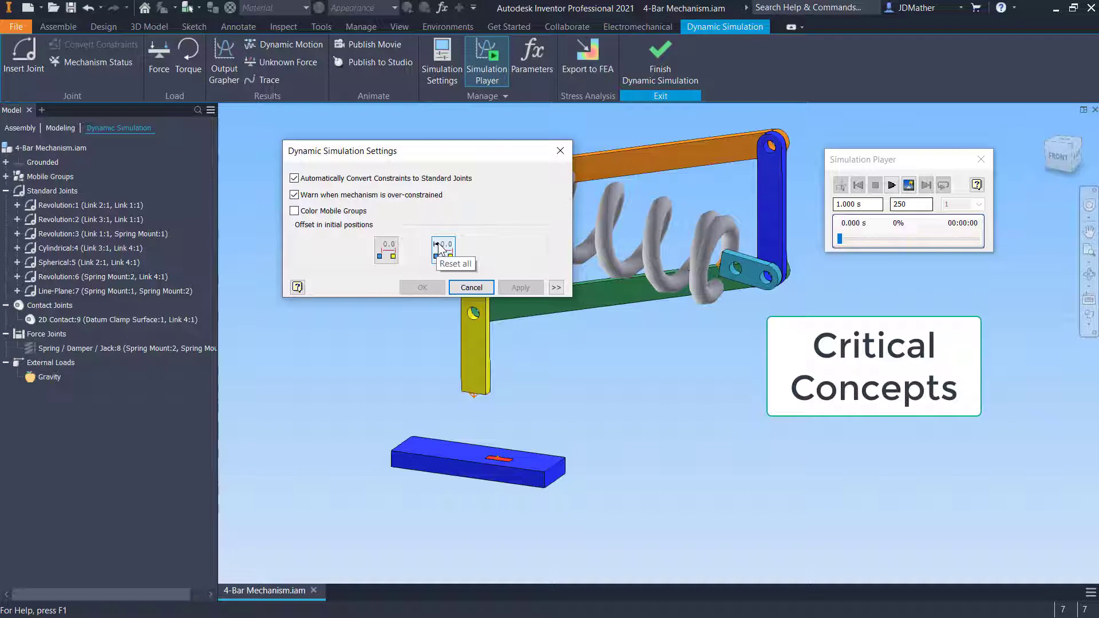
left_click(387, 250)
left_click(420, 288)
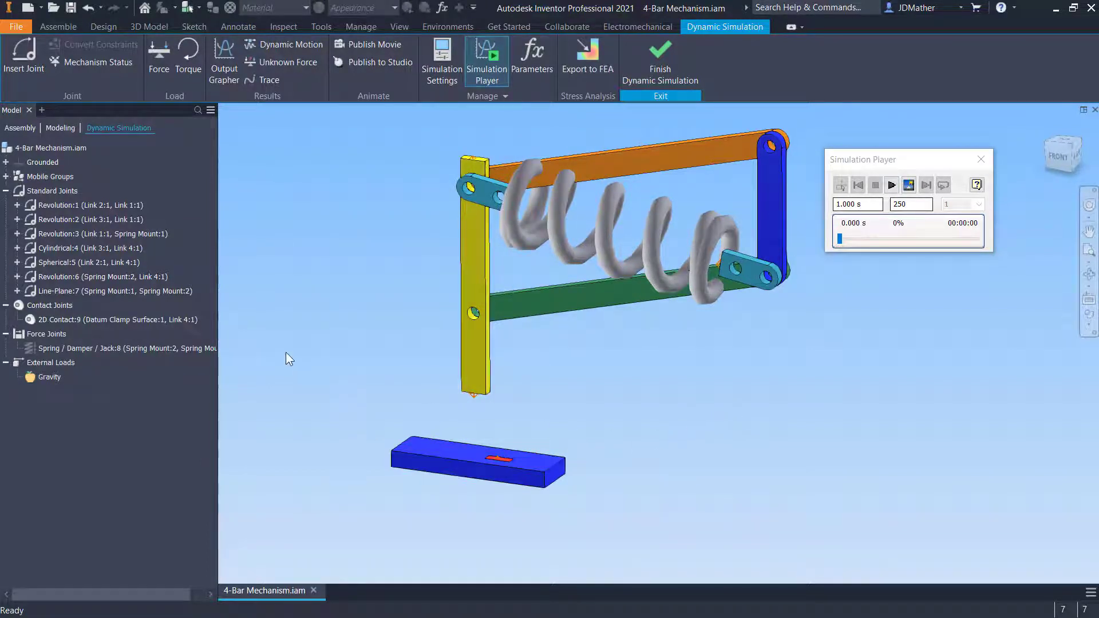
Open the Spring / Damper / Jack:8 properties and set the spring's stiffness to 1 N/mm
right_click(60, 347)
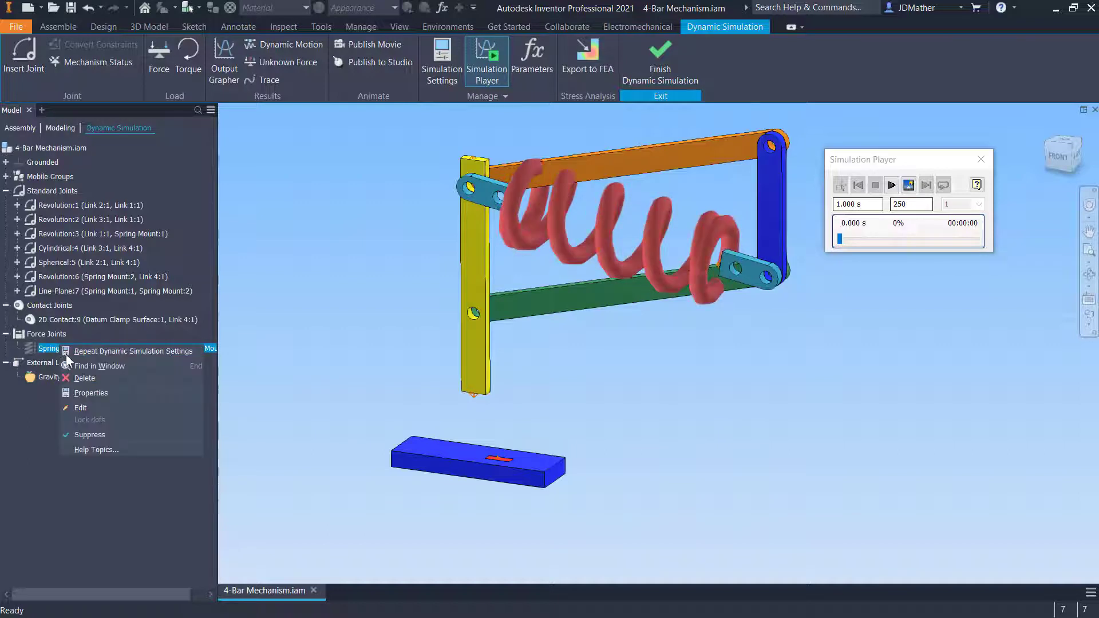
left_click(87, 393)
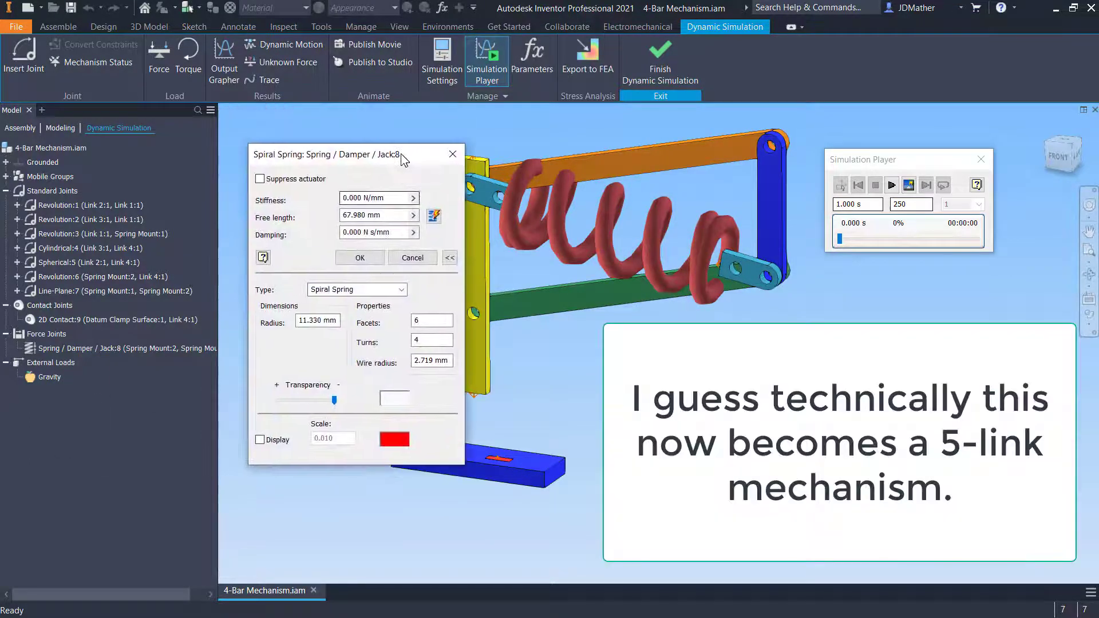
double_click(361, 199)
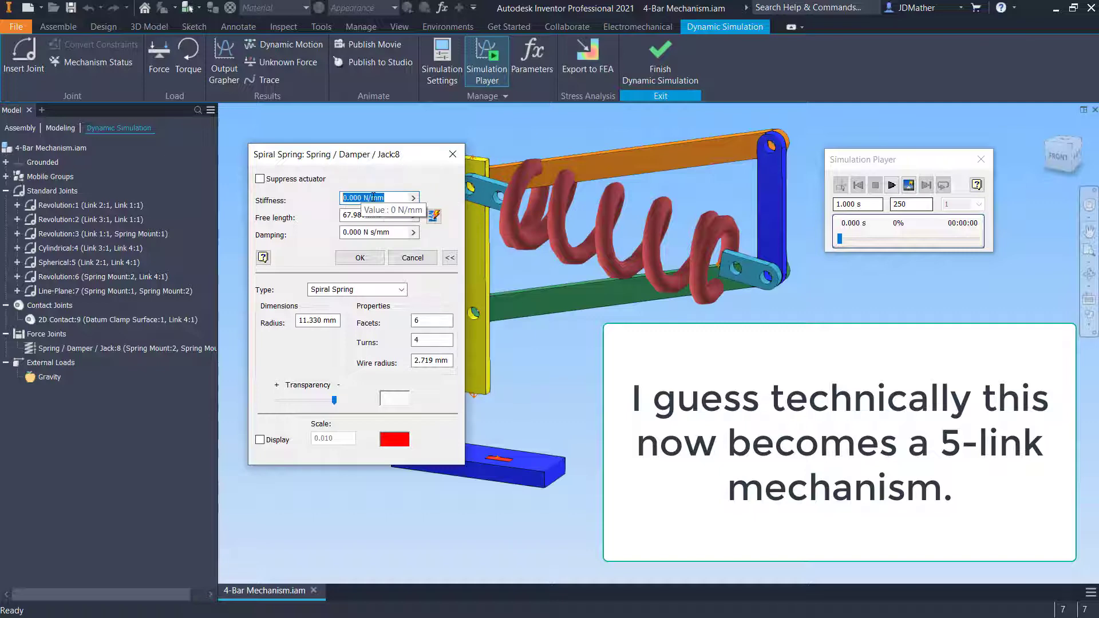
type("1")
left_click_drag(409, 158, 414, 214)
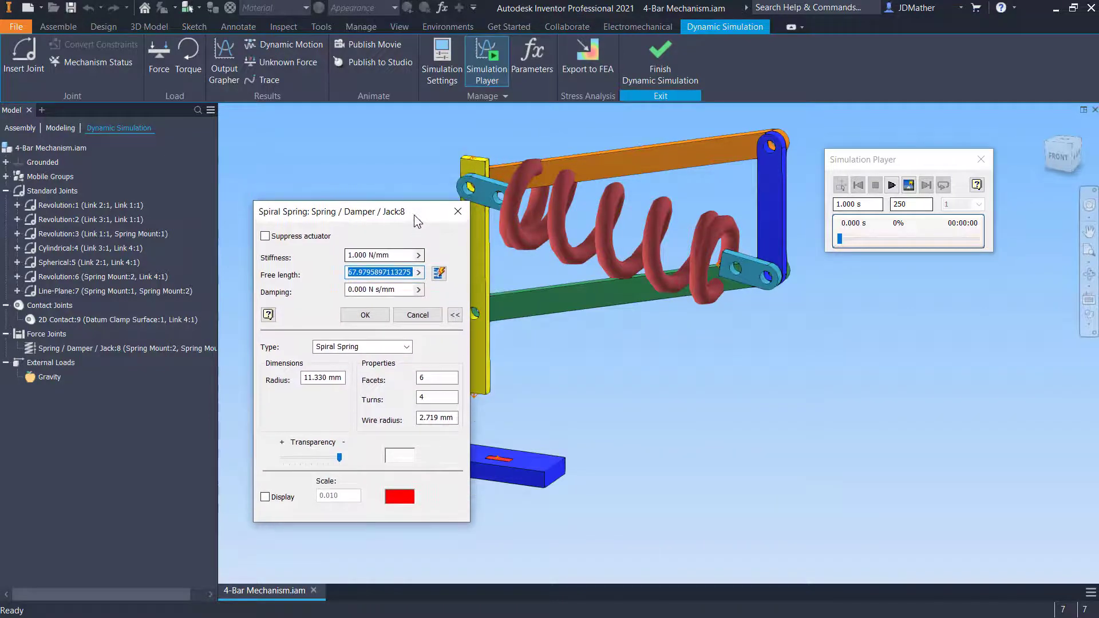
key("Tab")
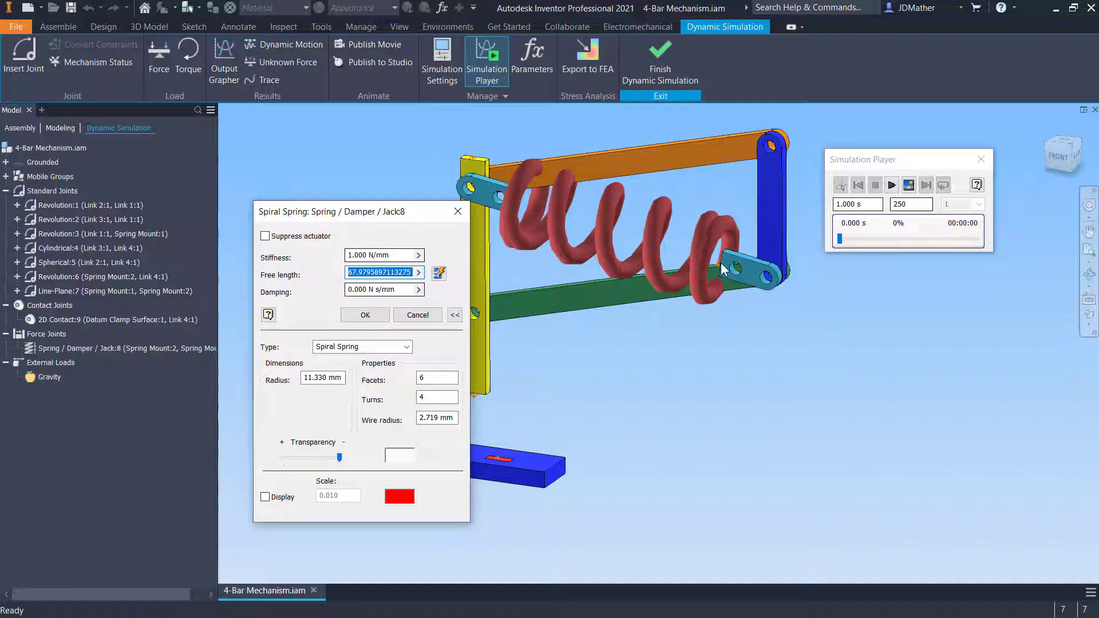
Set the spring's damping to 0.1 N s/mm
left_click(379, 294)
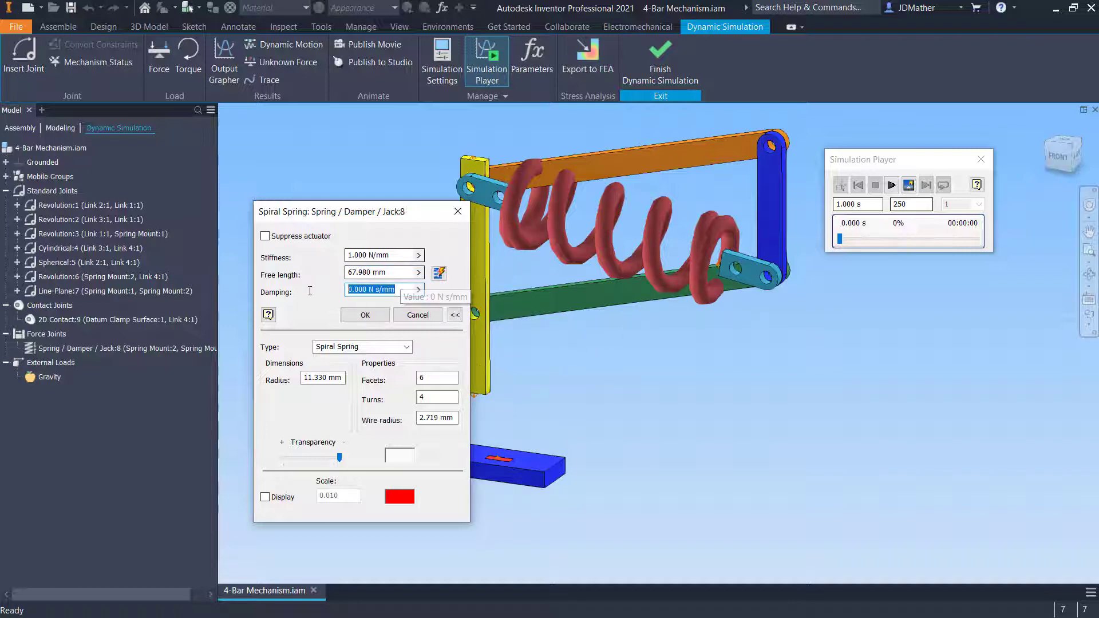
type(".1")
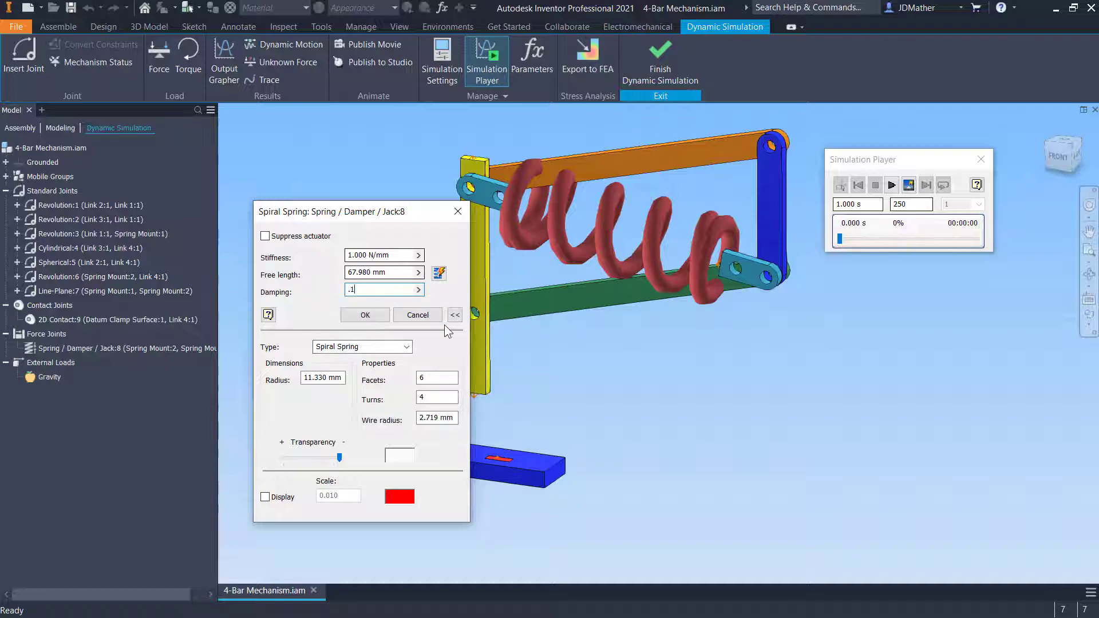
key("Tab")
key("Tab")
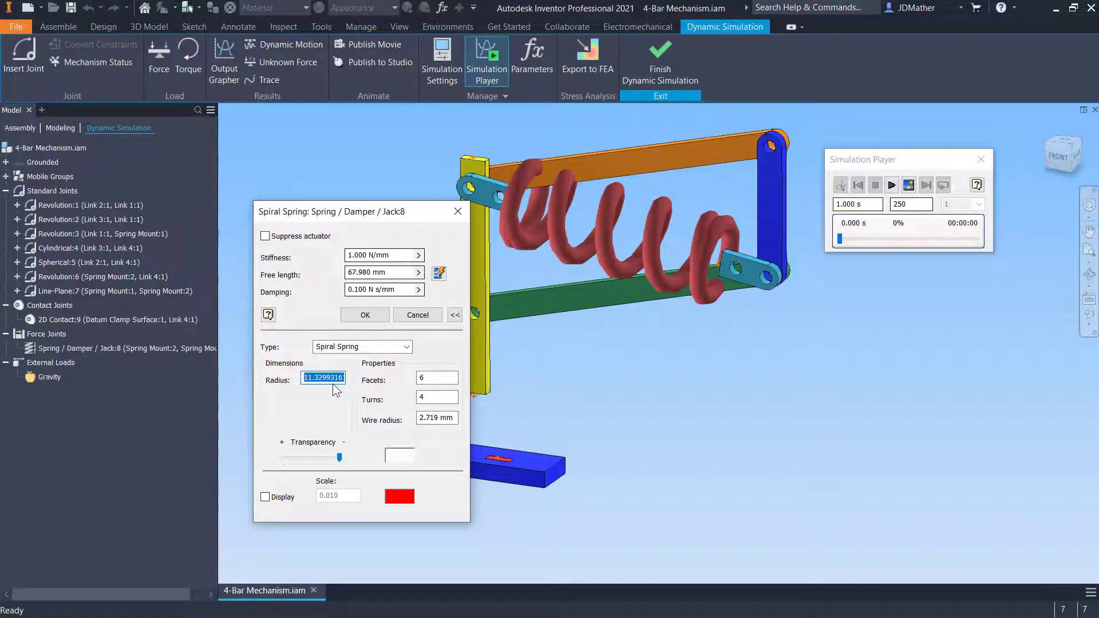
Set the spiral spring's display radius to 1 mm, facets and turns to 10, and wire radius to 0.5 mm
type("1")
key("Tab")
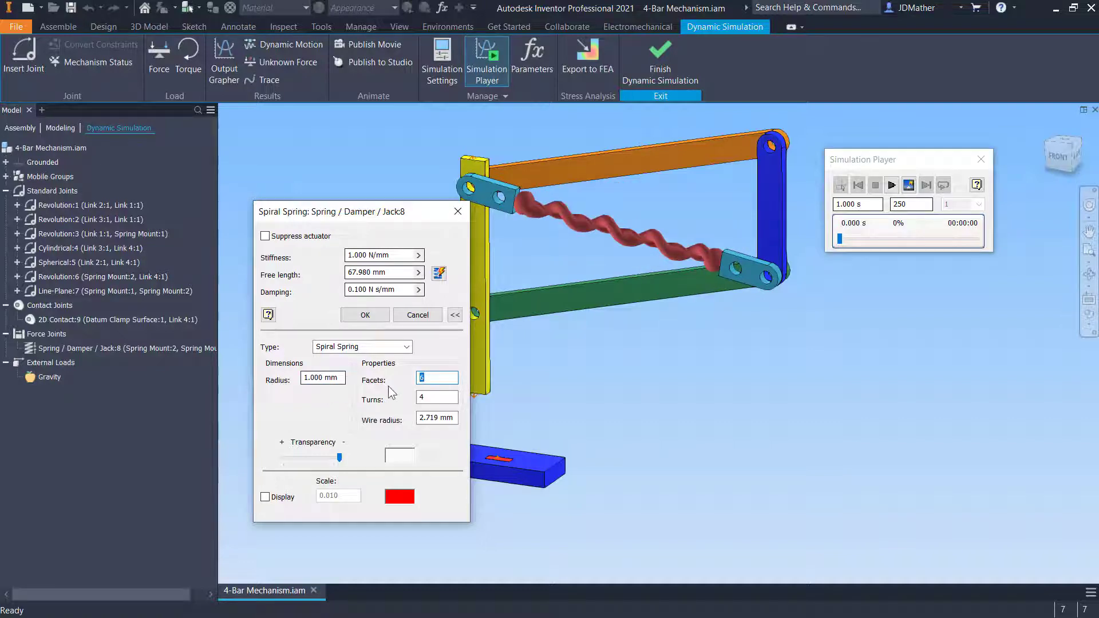
type("10")
key("Tab")
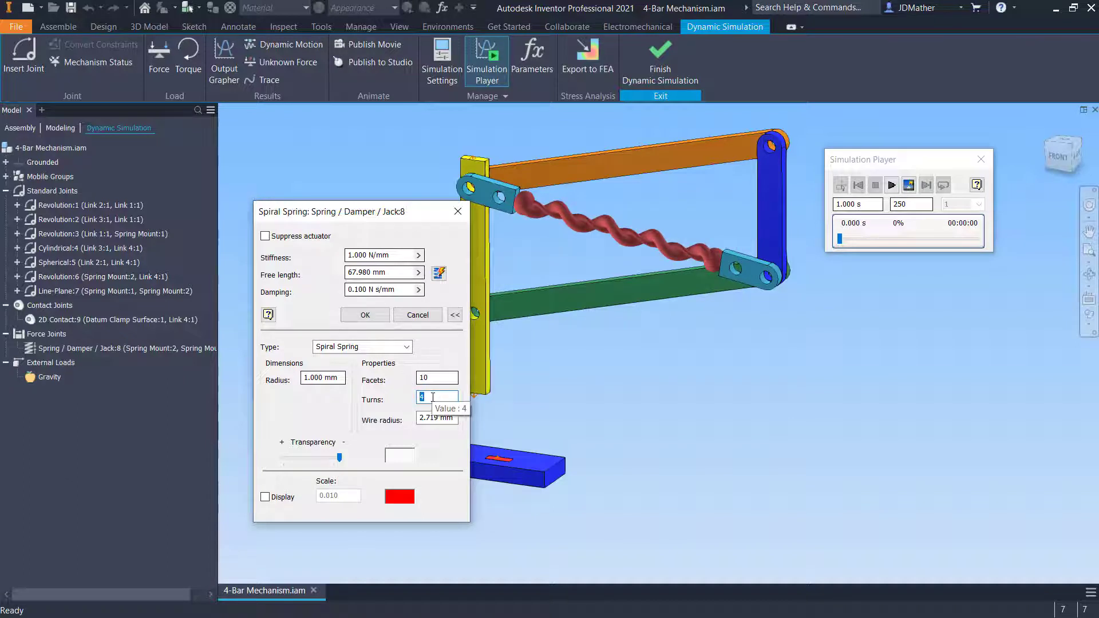
type("10")
key("Tab")
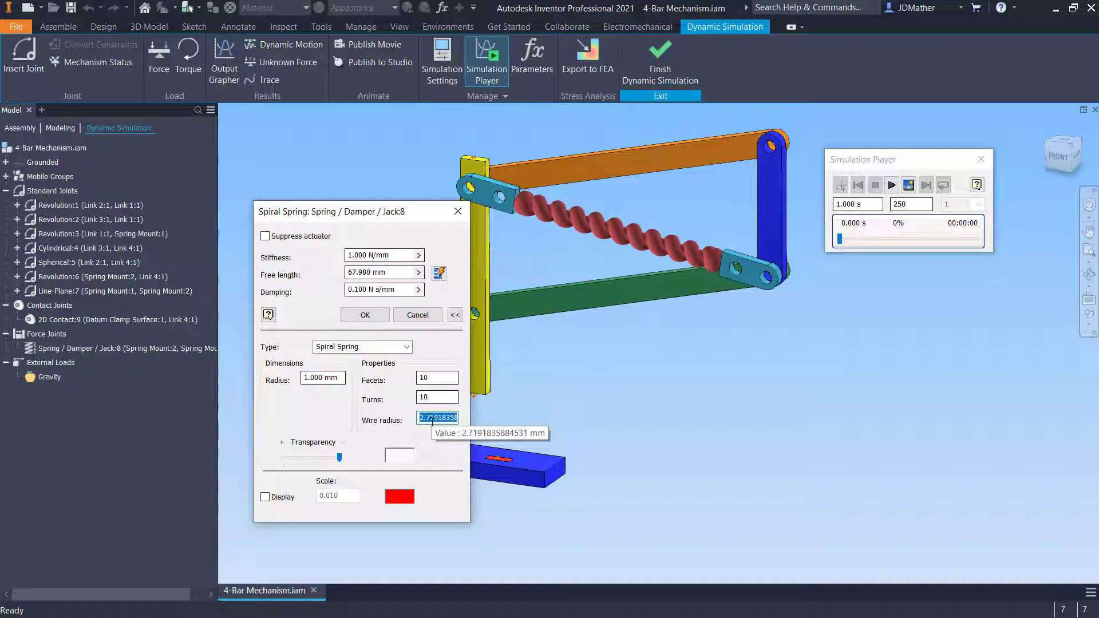
type("0.5")
key("Tab")
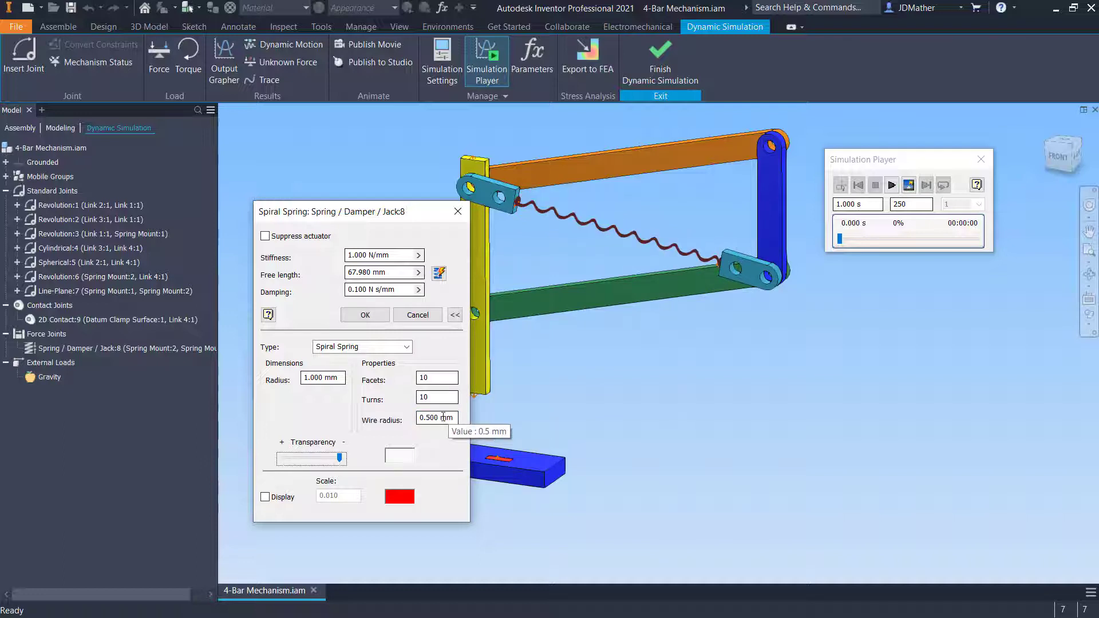
Adjust the spring's display radius to 1.5 mm while keeping the wire radius at 0.5 mm
double_click(437, 418)
type("1")
key("Tab")
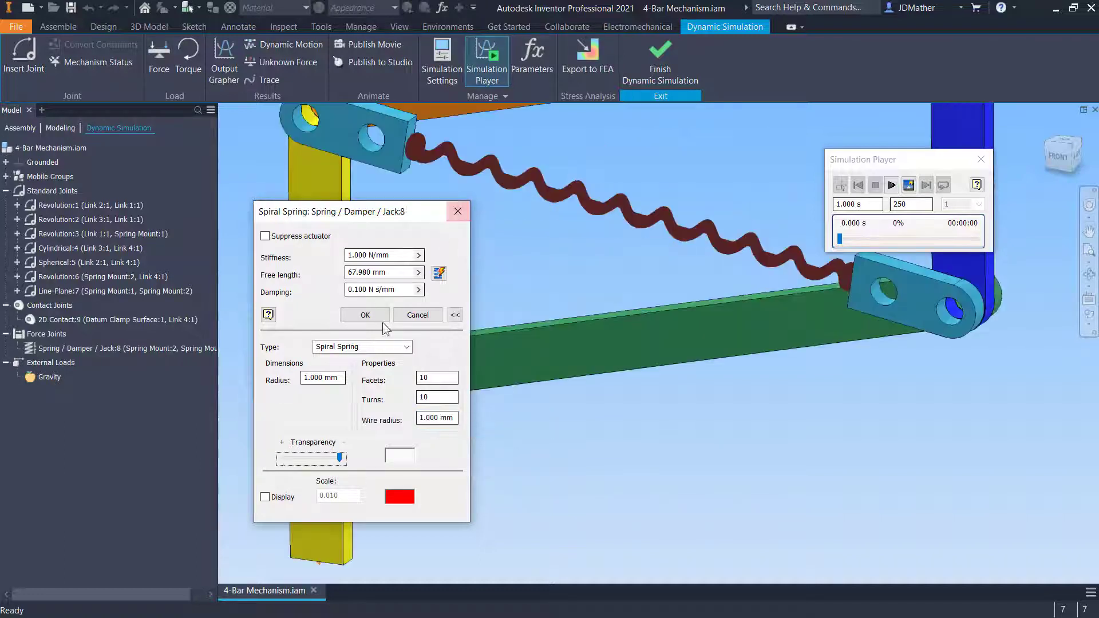
double_click(342, 378)
type("1.5")
key("Tab")
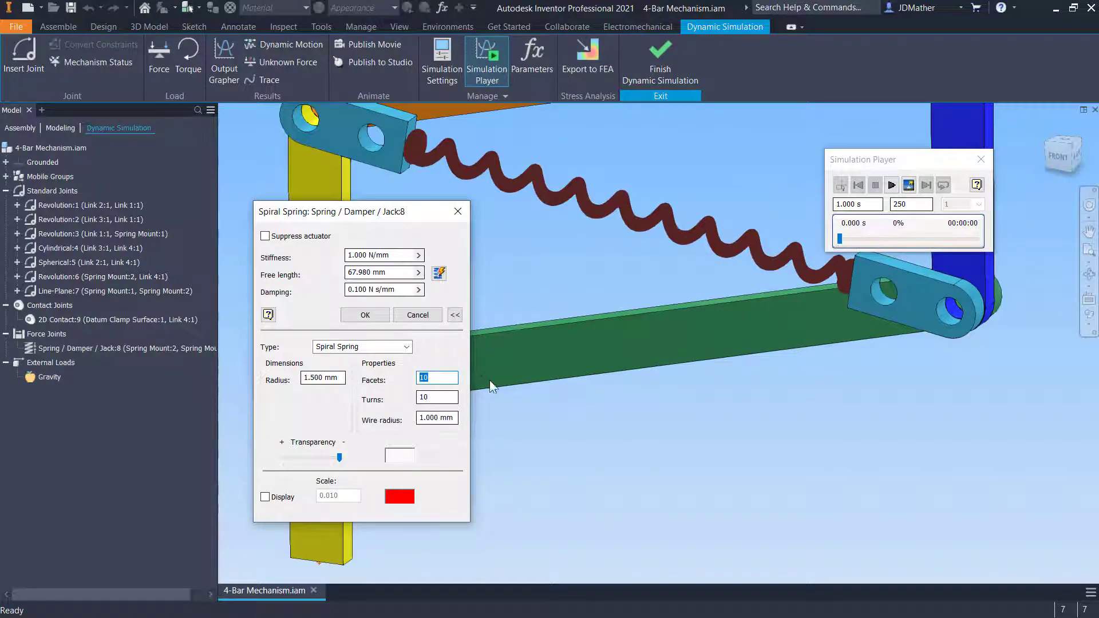
double_click(436, 418)
type("1")
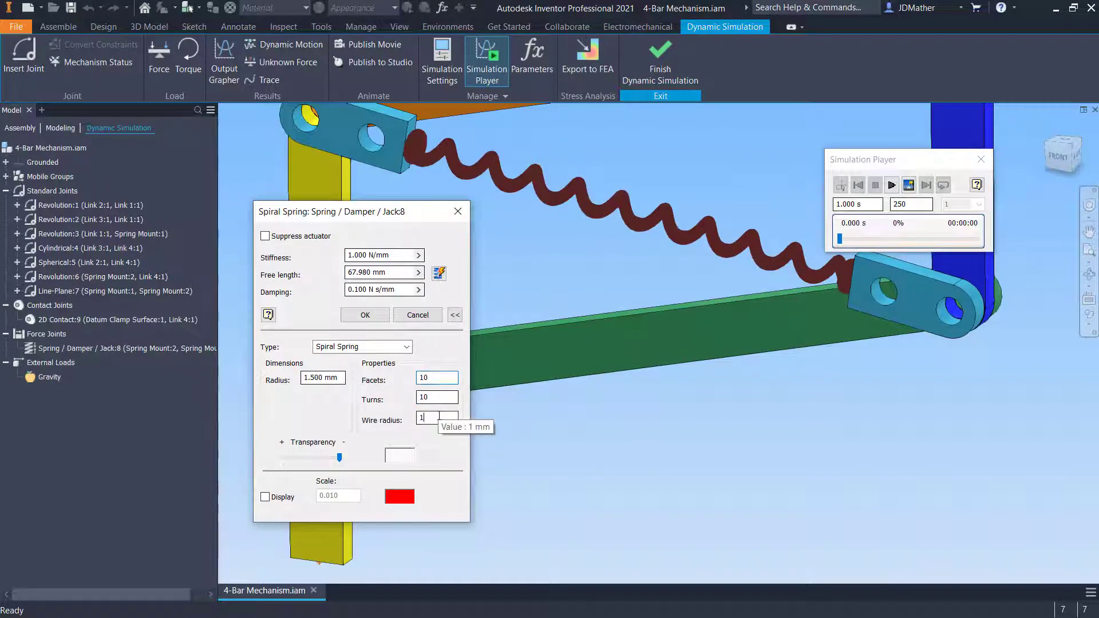
key("BackSpace")
type("0.5")
key("Tab")
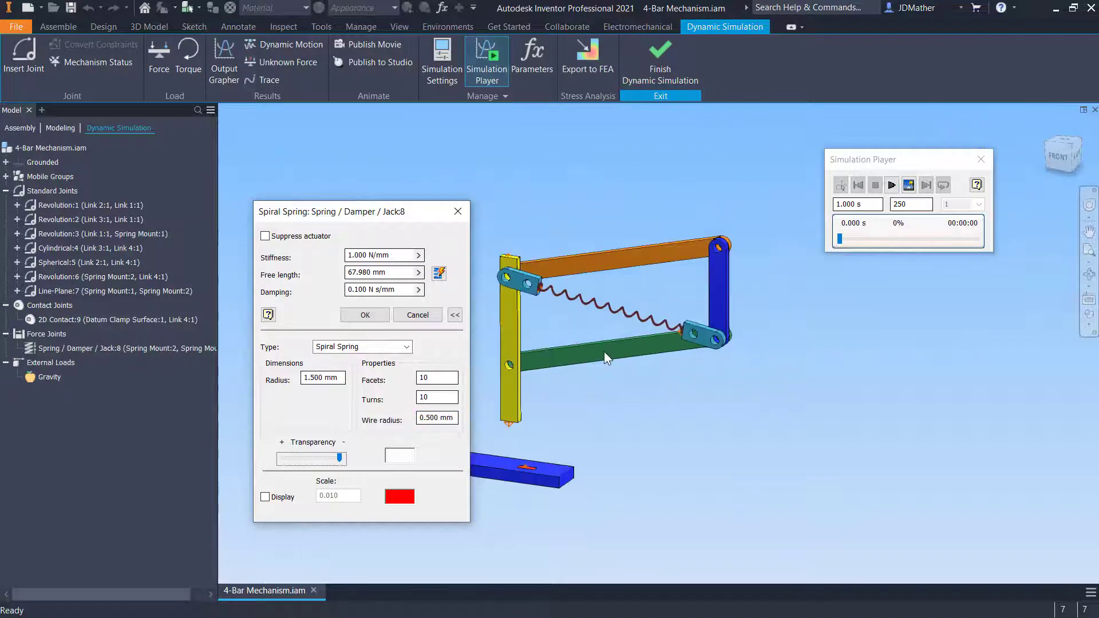
Set the spring's display colour to green
scroll(607, 354, "up", 3)
scroll(608, 356, "down", 2)
middle_click_drag(608, 355, 402, 454, "shift")
left_click(403, 455)
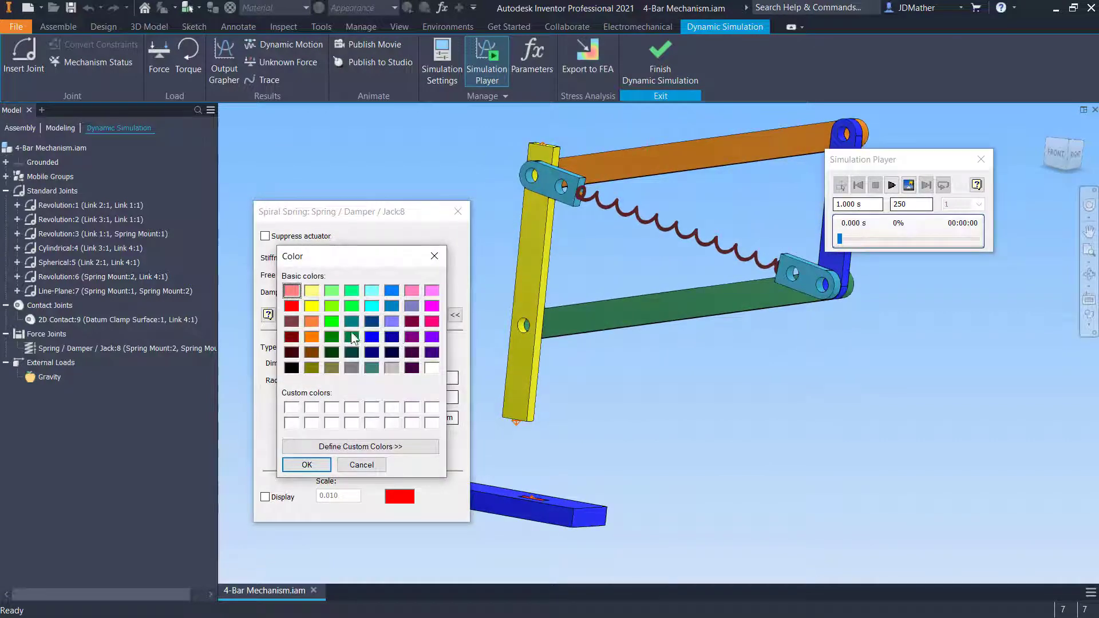
left_click(330, 321)
left_click(307, 465)
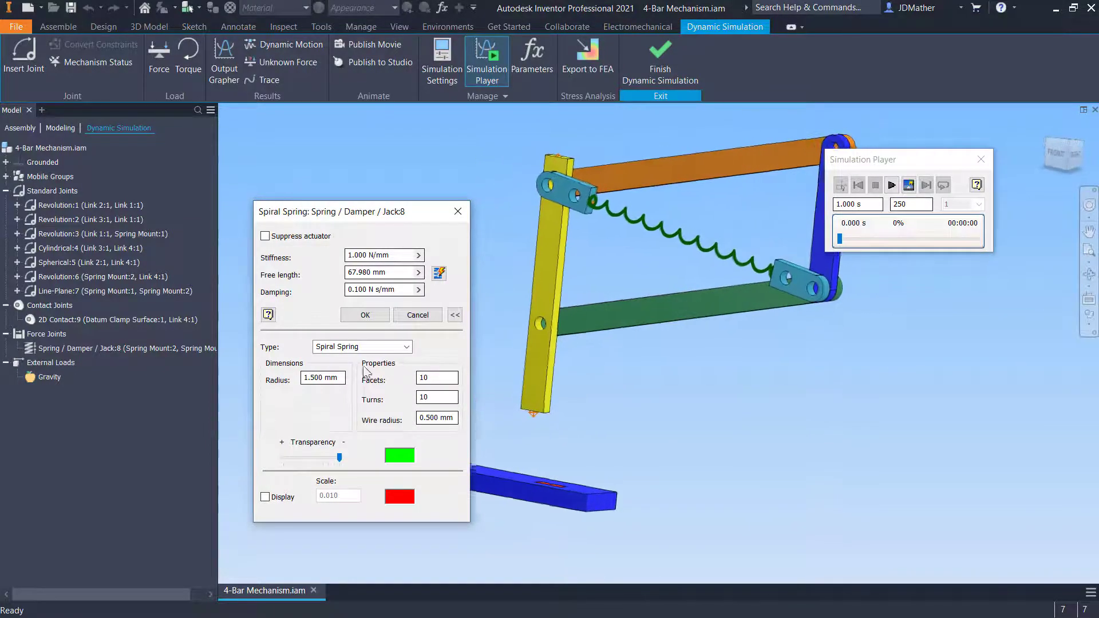
Change the spring's display colour to cyan and accept the spring properties
left_click(405, 456)
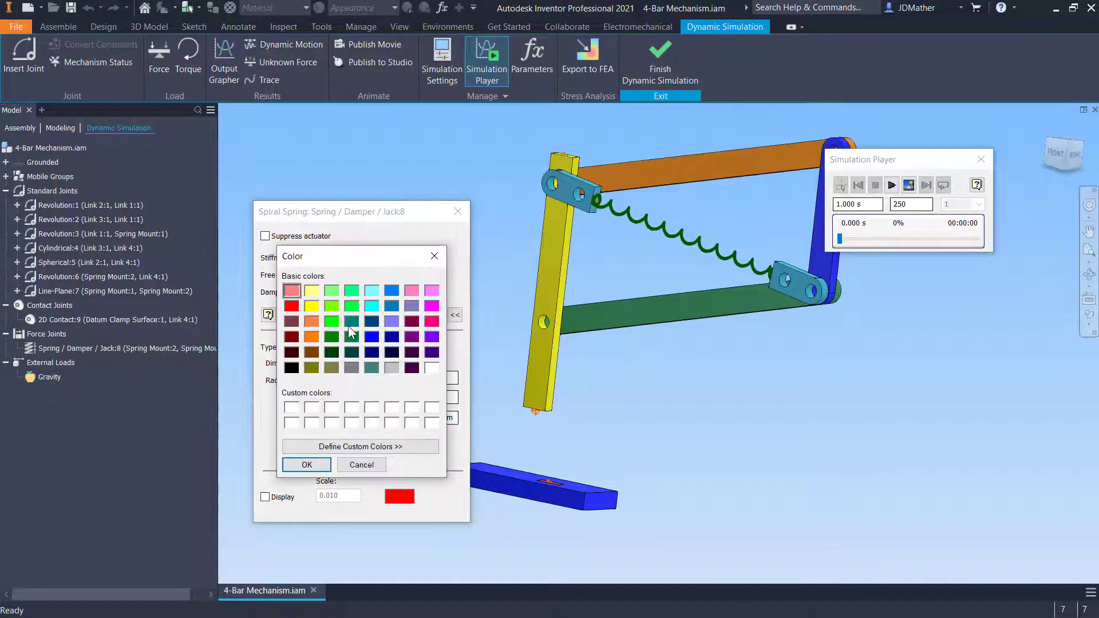
left_click(371, 306)
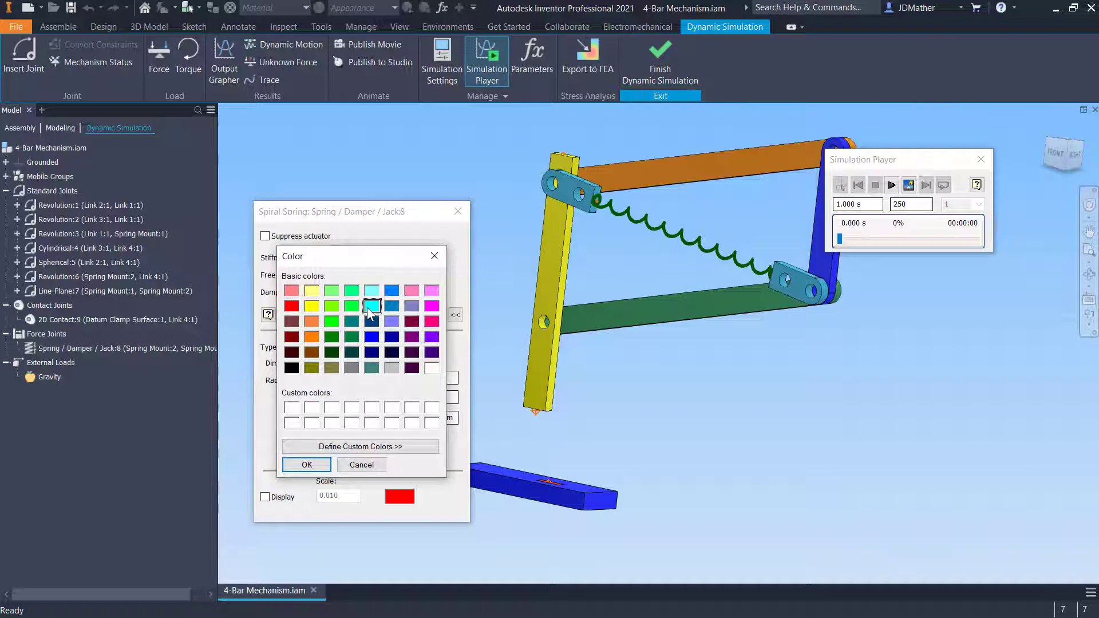
left_click(307, 465)
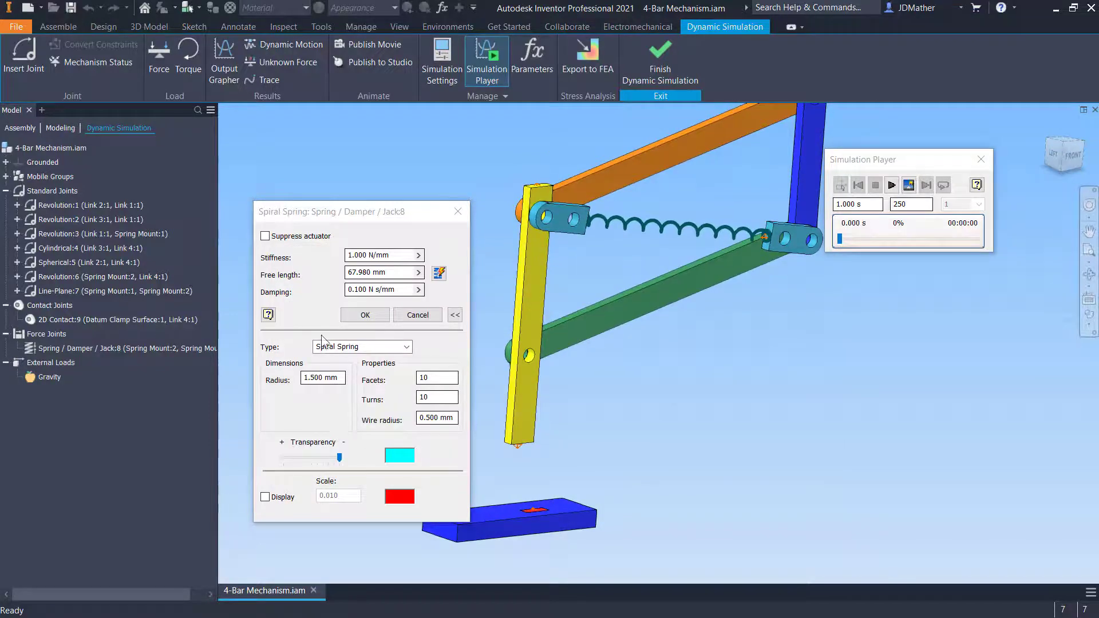
left_click(364, 315)
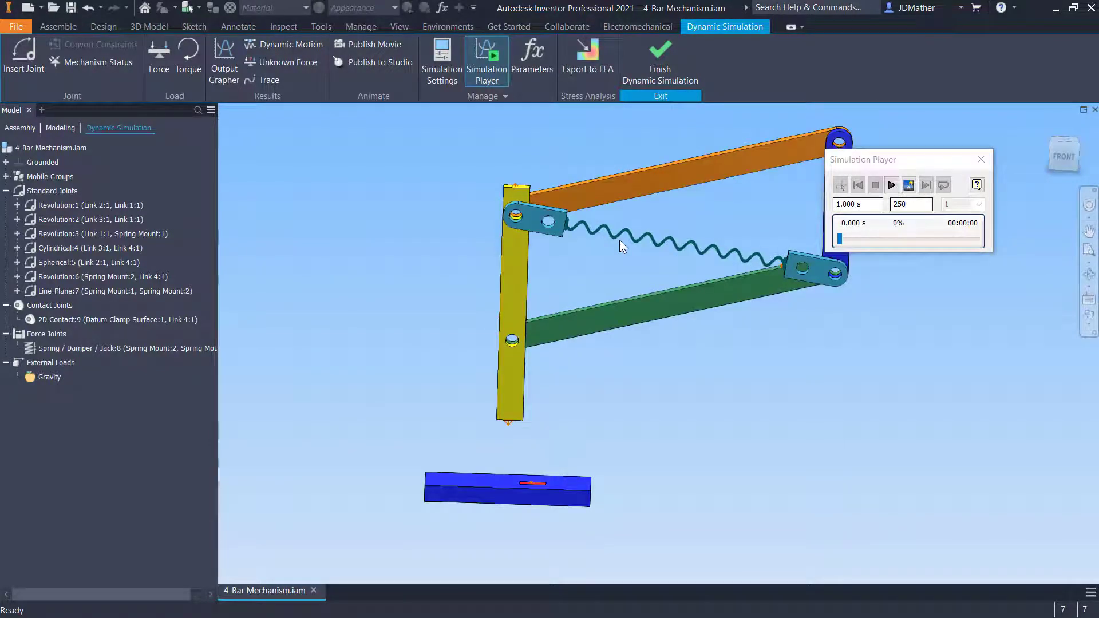
Run the simulation and return to construction mode
left_click(891, 184)
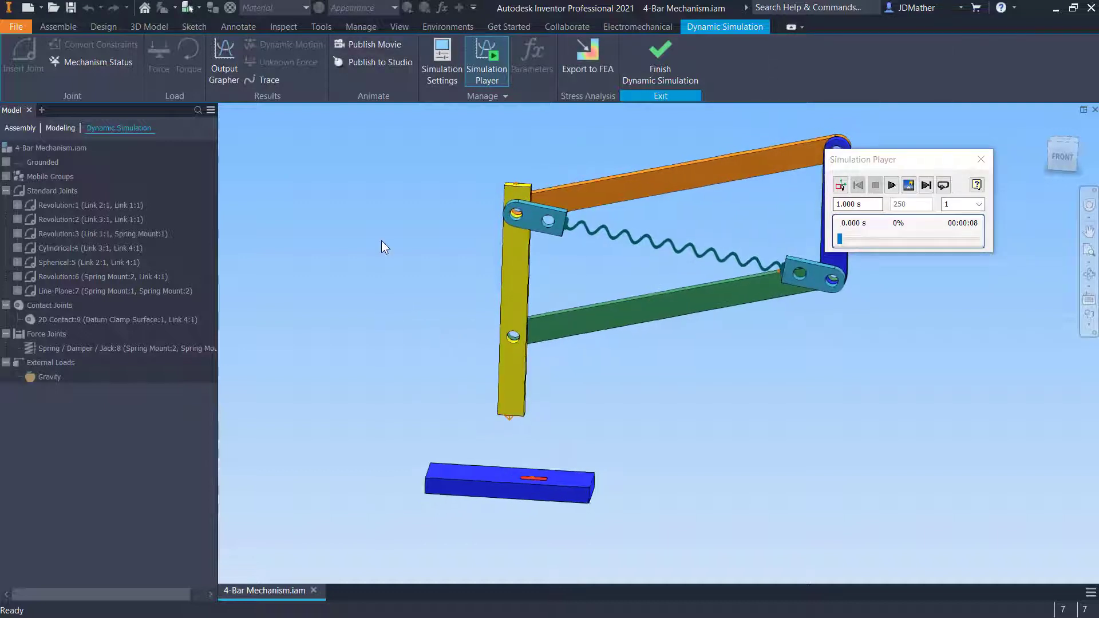
left_click(840, 185)
Start a Force at the top end of the yellow link and reverse its direction to point downward
left_click(158, 57)
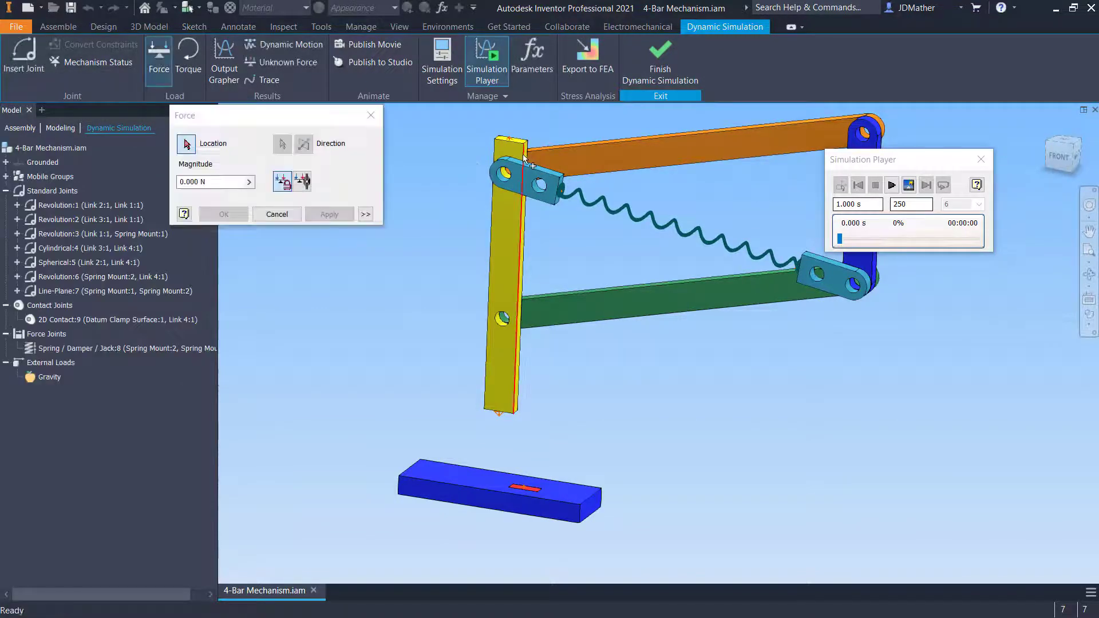
scroll(504, 158, "up", 5)
left_click(484, 245)
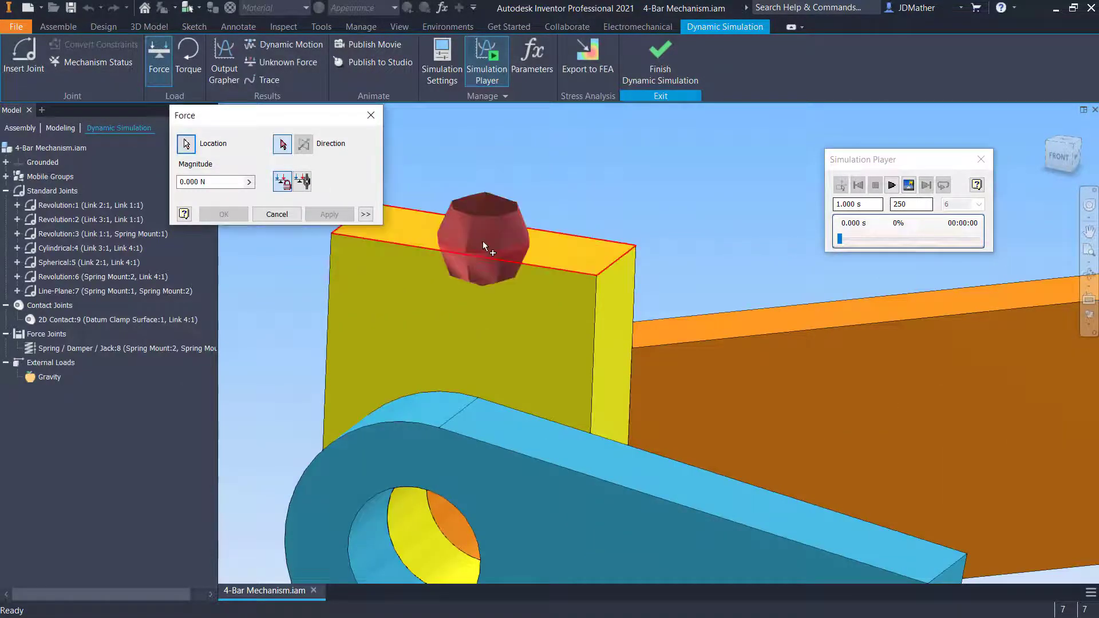
scroll(508, 235, "down", 4)
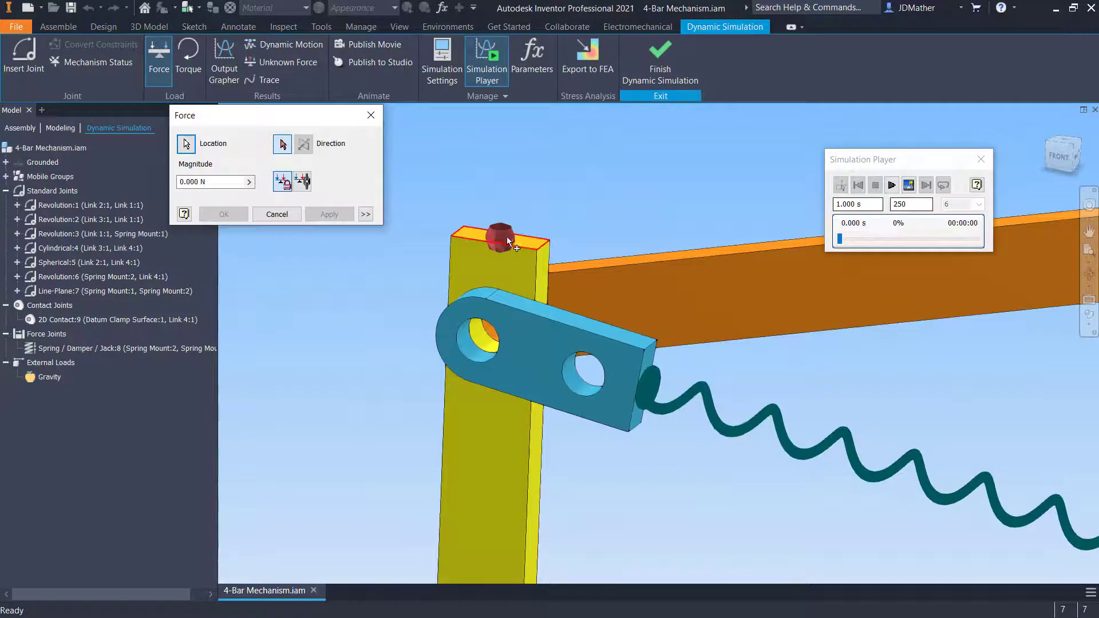
left_click(479, 236)
scroll(480, 236, "down", 5)
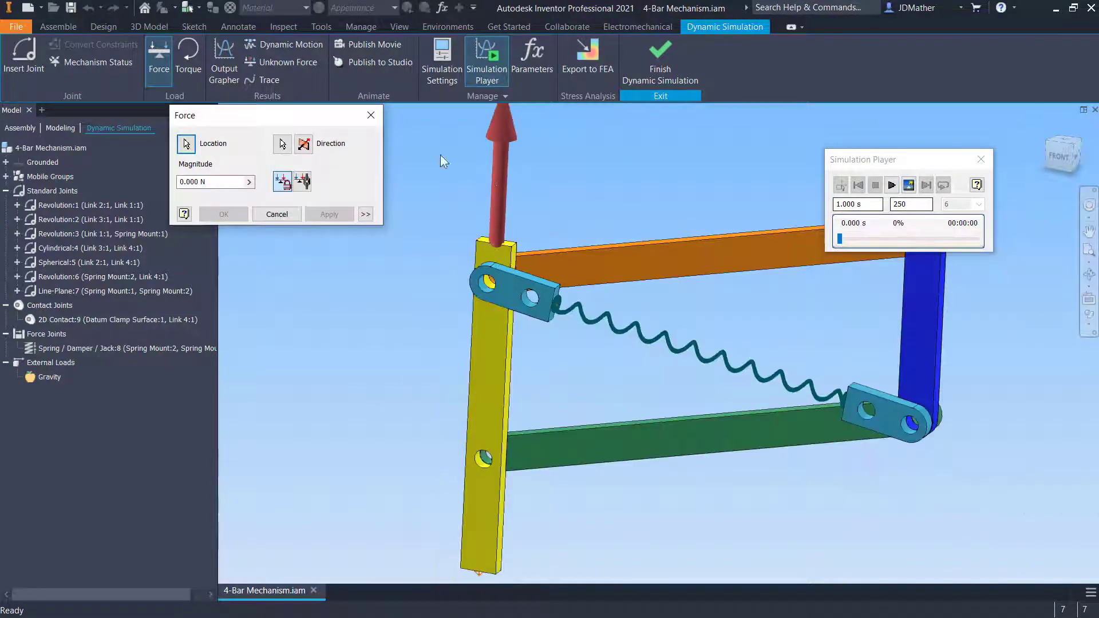
left_click(303, 143)
scroll(471, 268, "down", 3)
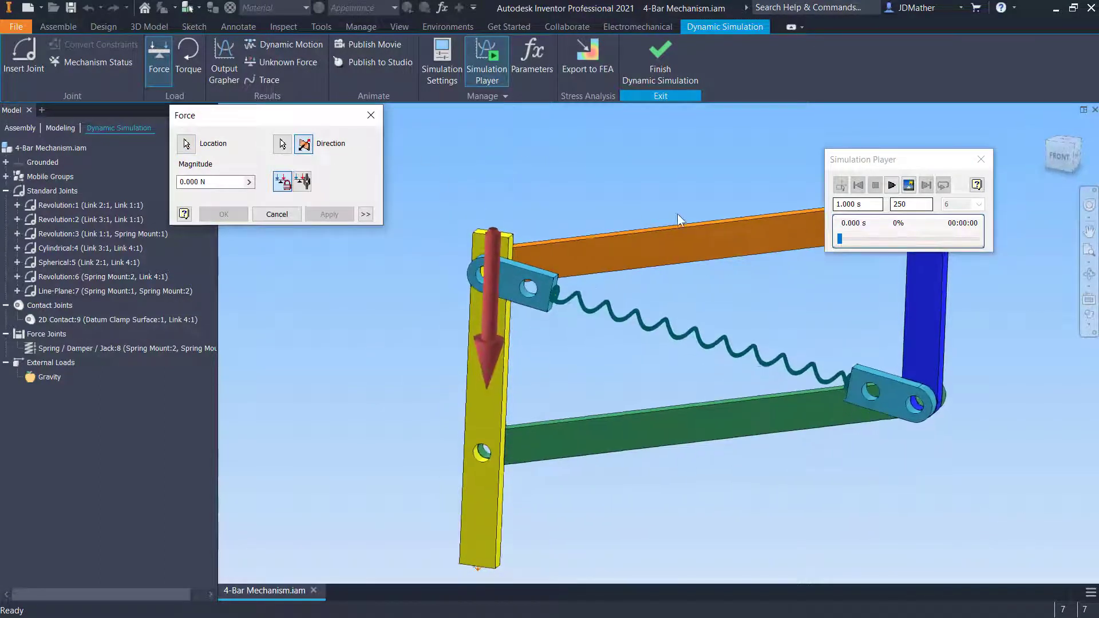
left_click(1063, 153)
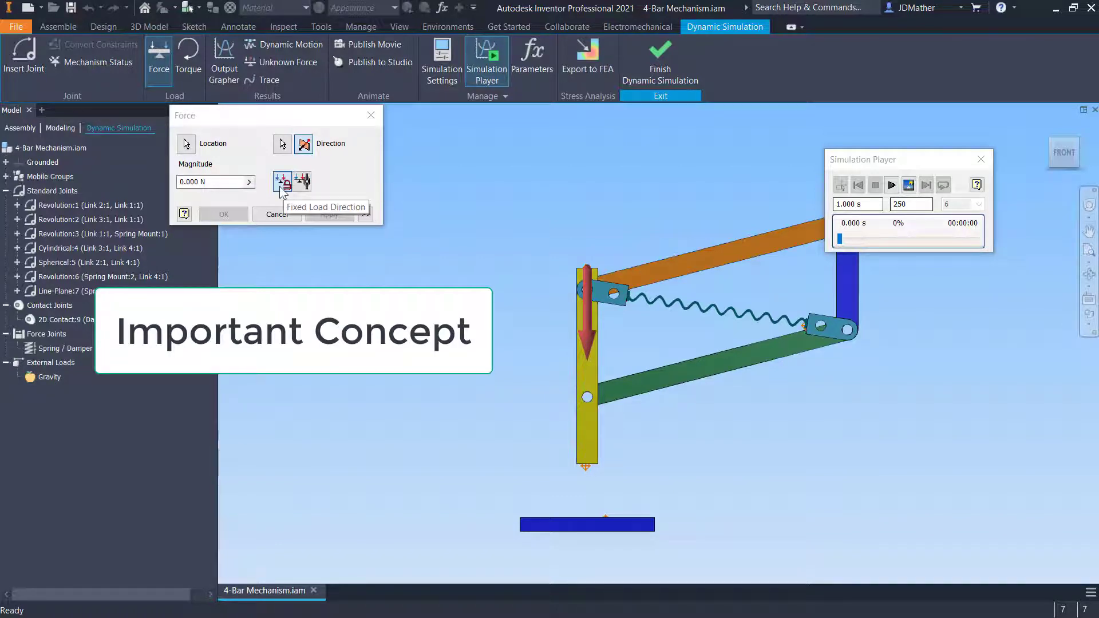
Define the force magnitude in the input grapher as a linear ramp reaching 10 N at 1 s
left_click(208, 182)
left_click(249, 182)
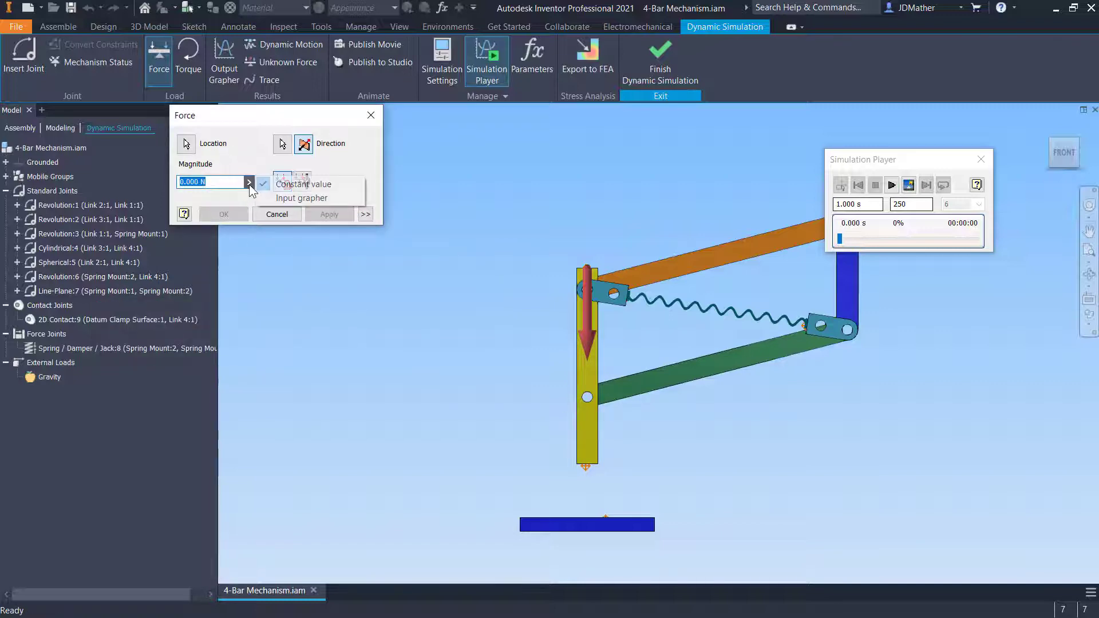
left_click(296, 197)
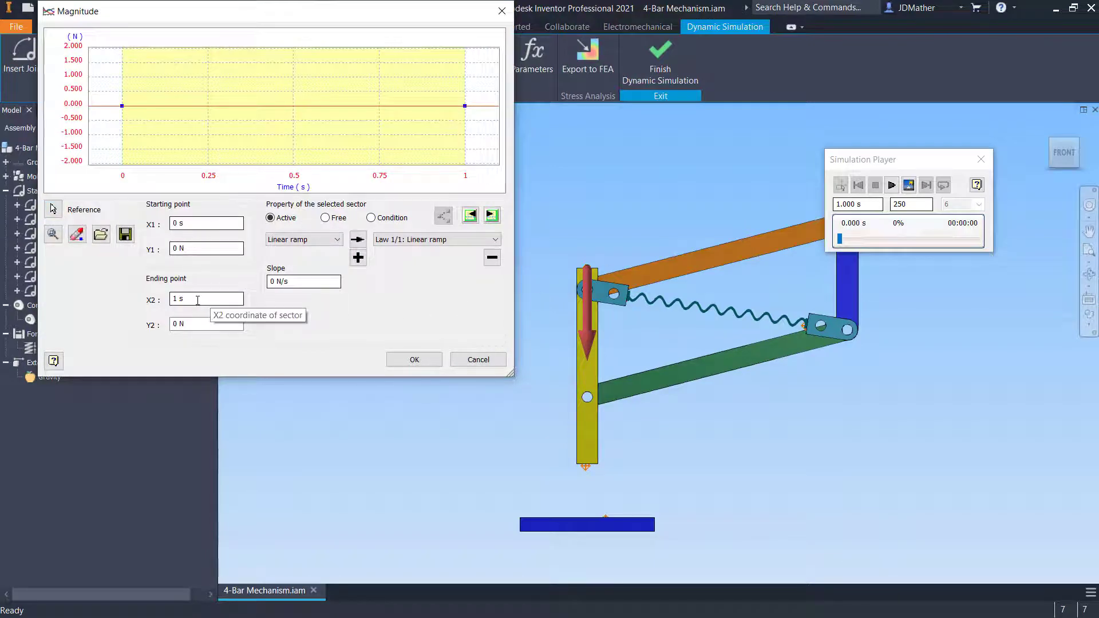
left_click(202, 321)
type("1")
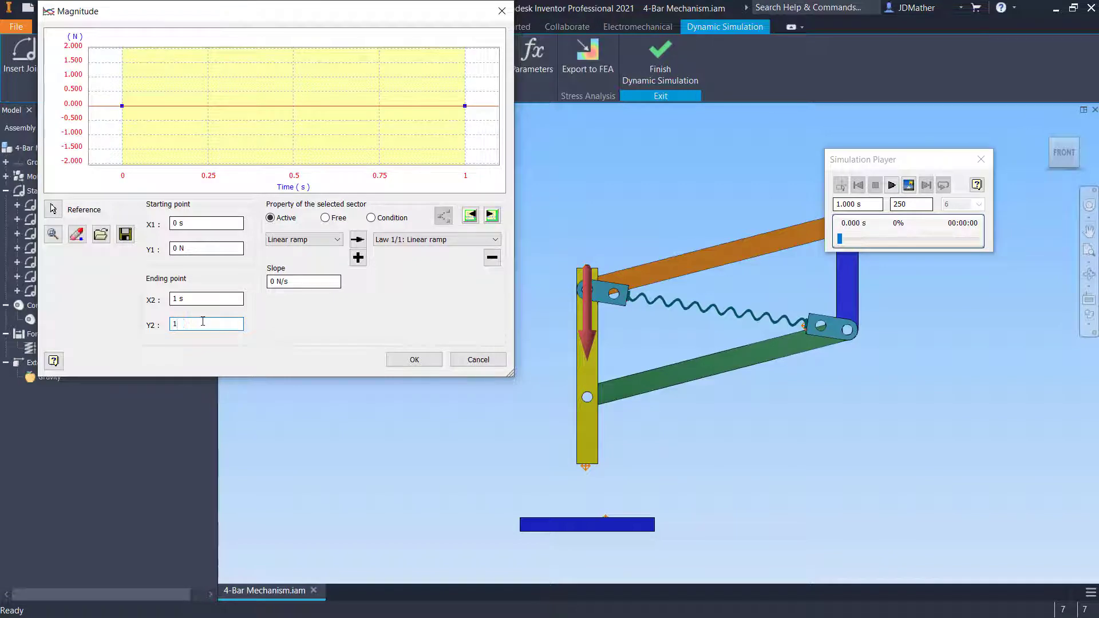
type("0")
key("Return")
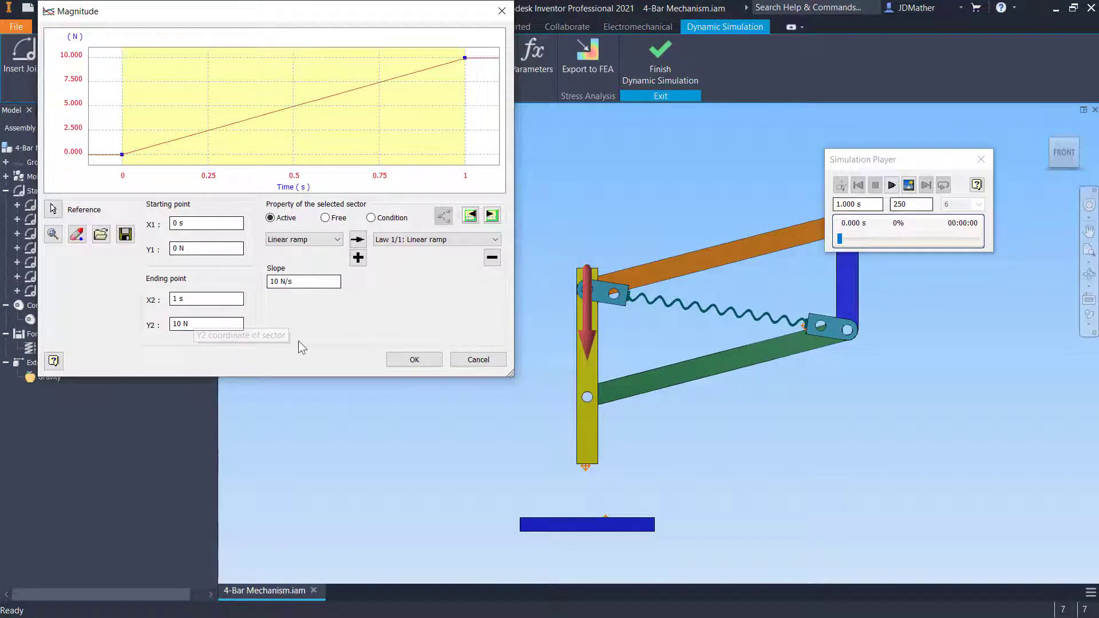
left_click(413, 359)
Run the simulation with the applied force and return to construction mode
left_click(890, 185)
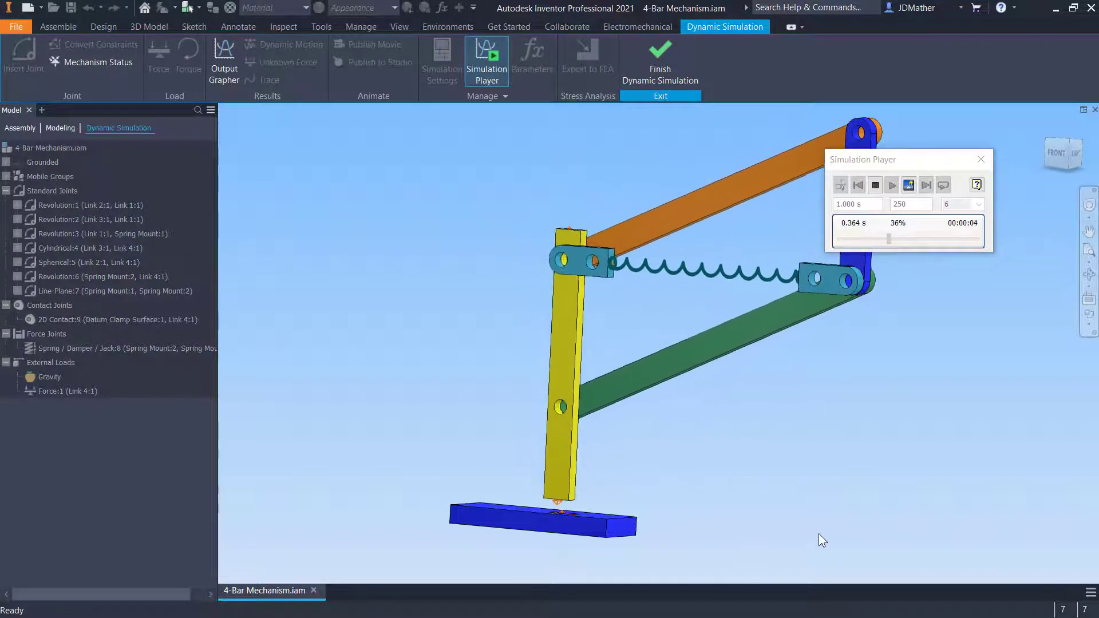
left_click(840, 184)
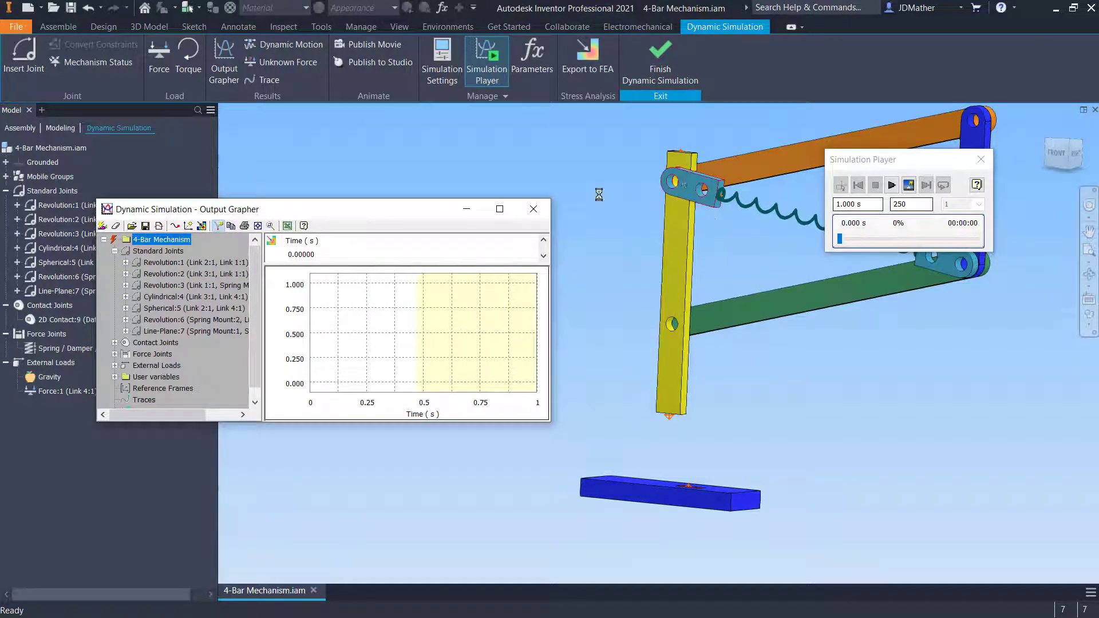
Open the Output Grapher and plot the Cylindrical:4 joint's Force result
left_click(160, 262)
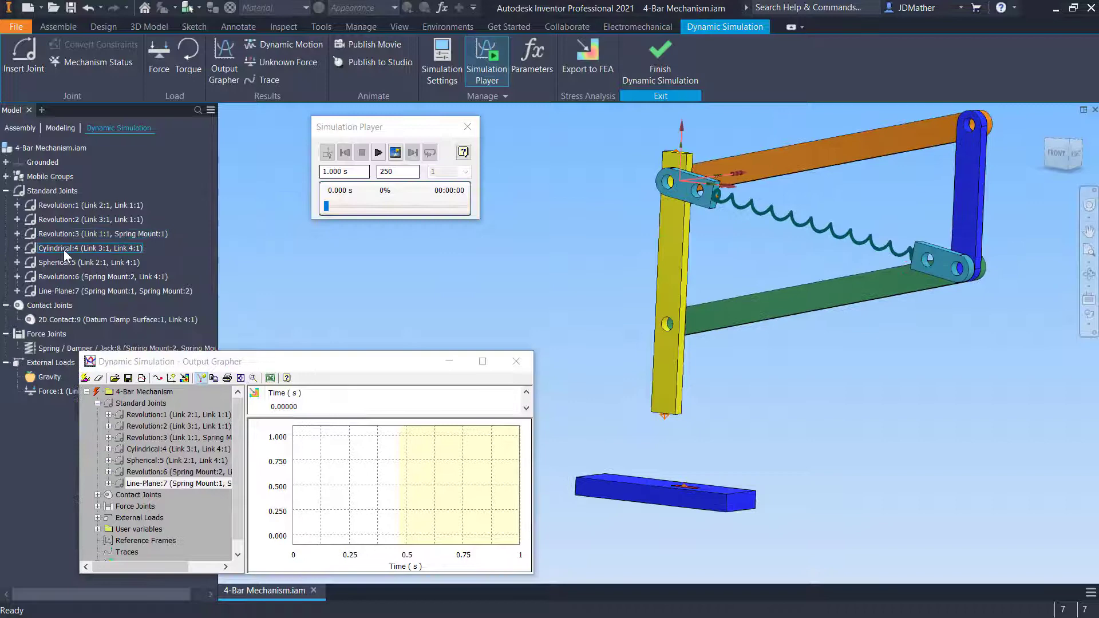
left_click(63, 249)
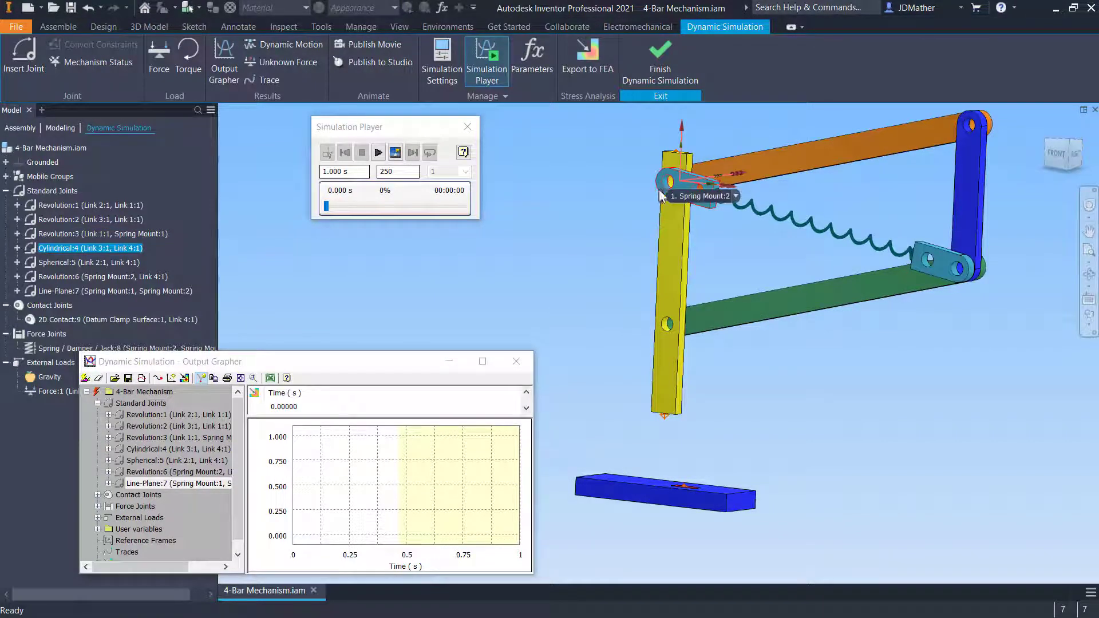
left_click(329, 254)
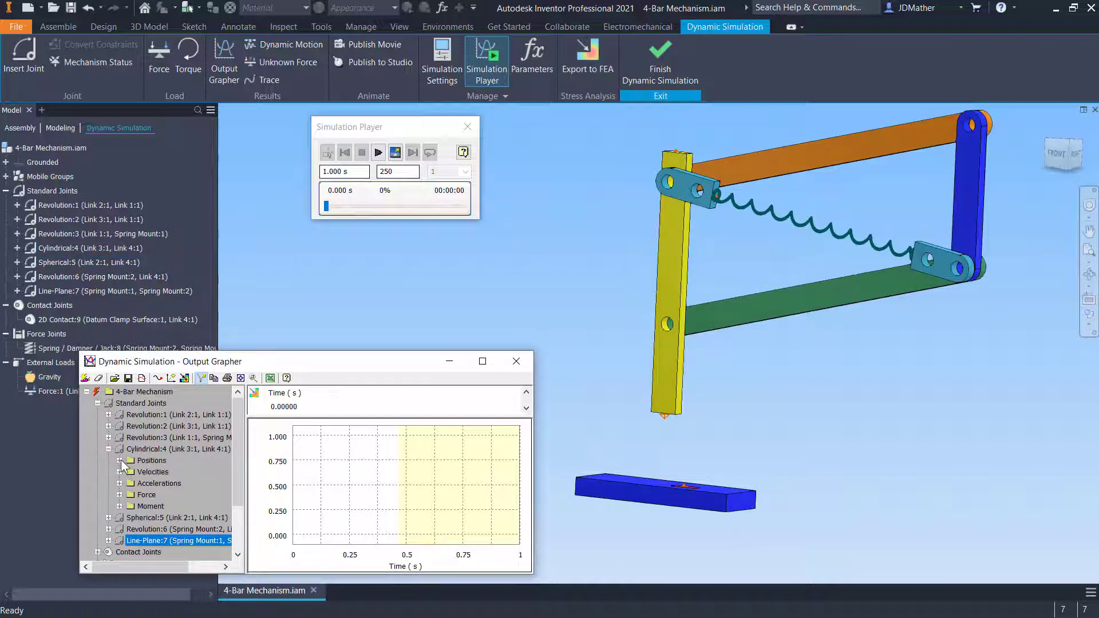
left_click(119, 472)
left_click(119, 472)
left_click(119, 494)
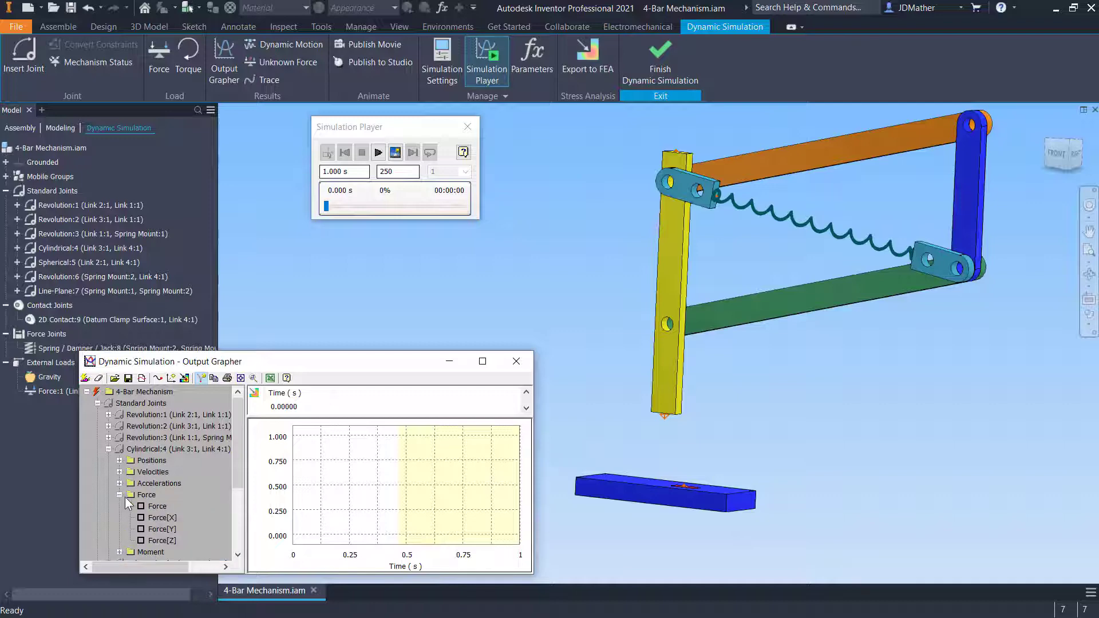
left_click(141, 506)
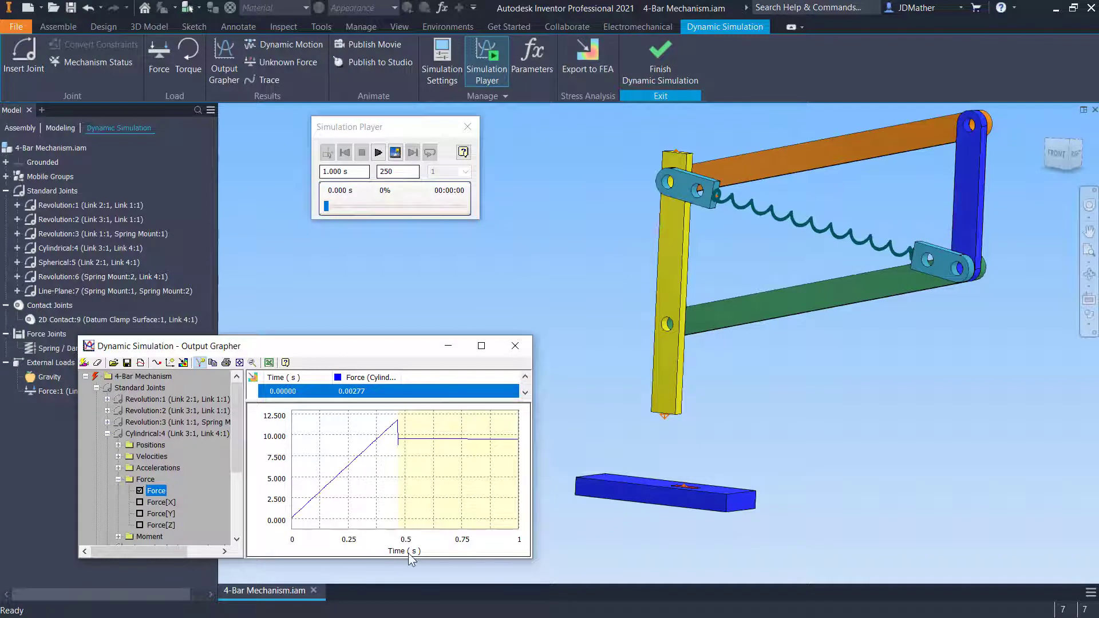
Add a trace with trajectory enabled at the bottom end of the yellow link
left_click(377, 153)
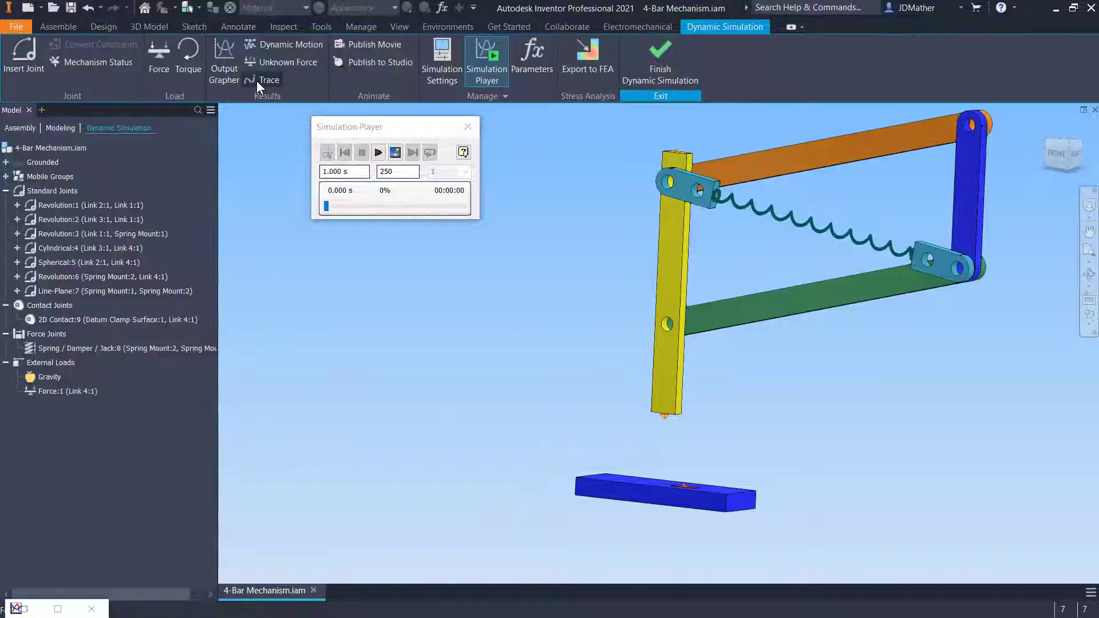
left_click(256, 81)
scroll(642, 469, "up", 5)
left_click(716, 492)
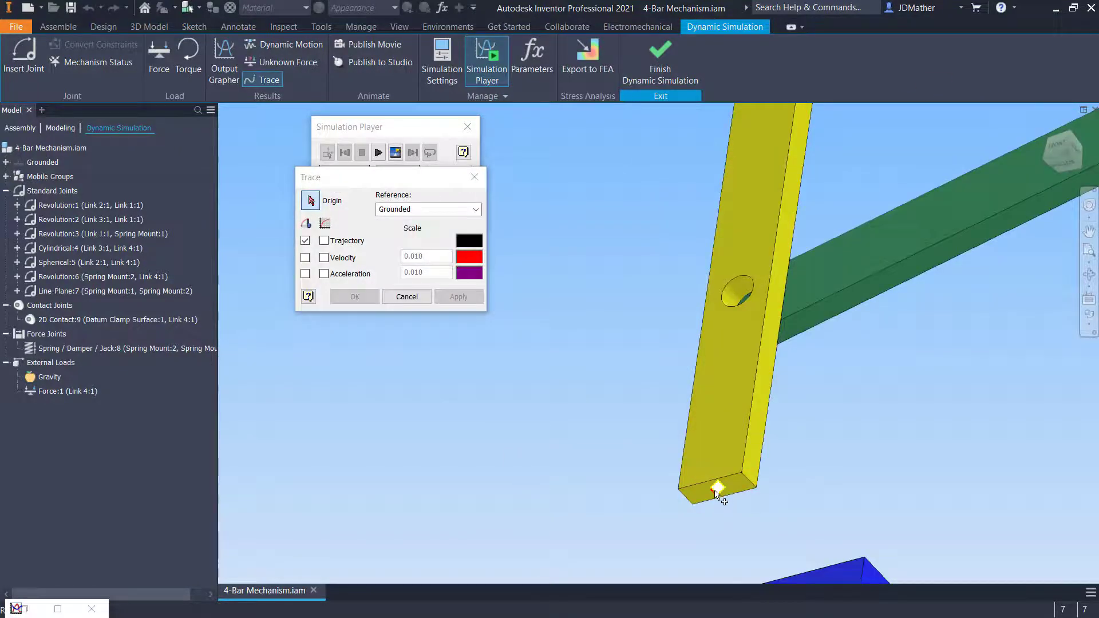
scroll(572, 400, "down", 3)
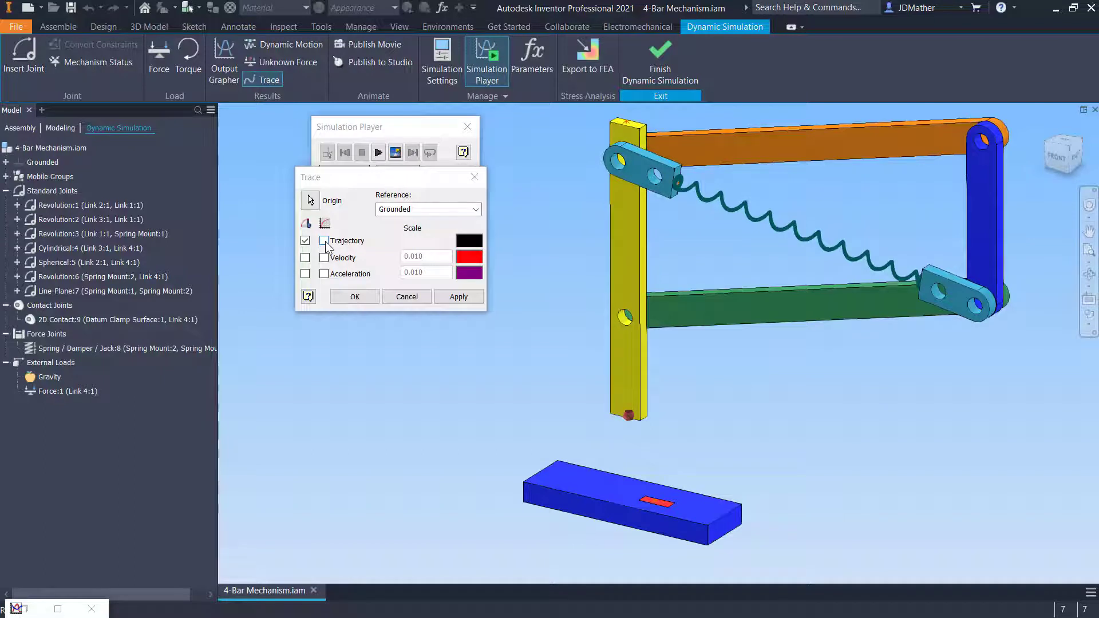
left_click(305, 240)
left_click(325, 242)
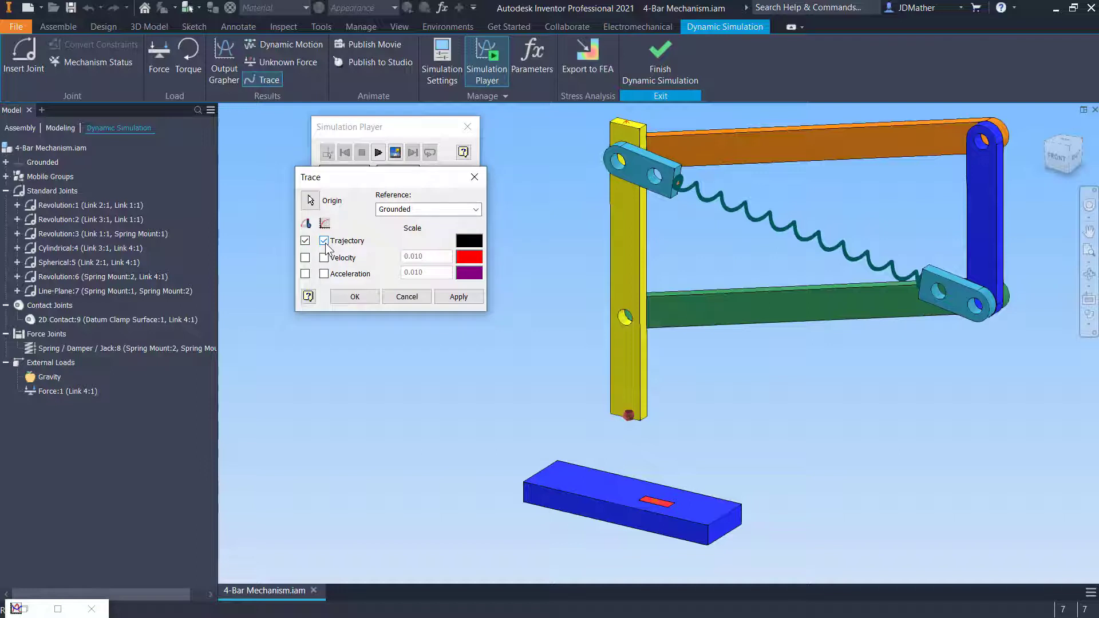
left_click(455, 297)
Add a trajectory trace at the center of the clamp surface on the blue block
mouse_move(648, 490)
middle_mouse_down("shift")
mouse_move(498, 398)
mouse_move(624, 492)
mouse_move(648, 477)
middle_mouse_up("shift")
left_click(648, 479)
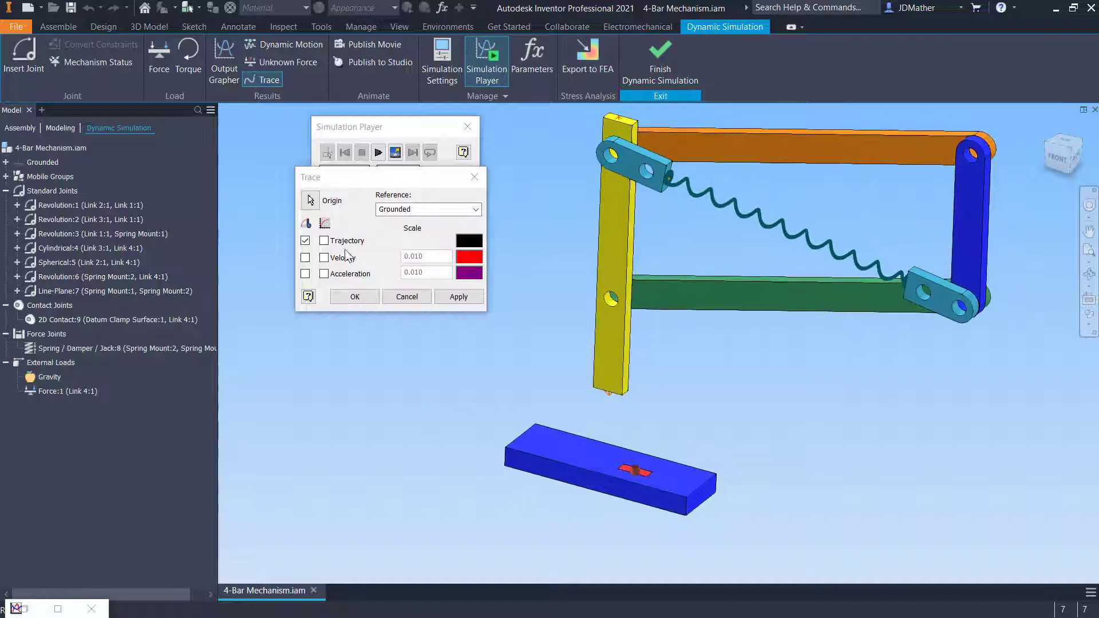
left_click(324, 241)
left_click(355, 299)
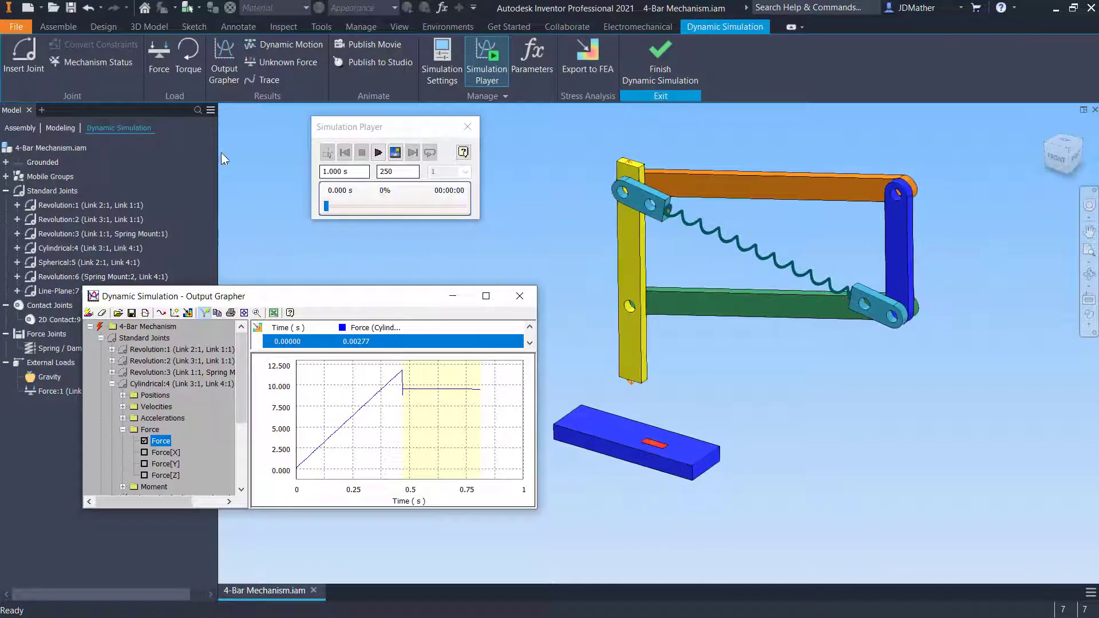
Add a trajectory trace at the spring's end point on the upper spring mount
left_click(266, 81)
scroll(666, 211, "up", 10)
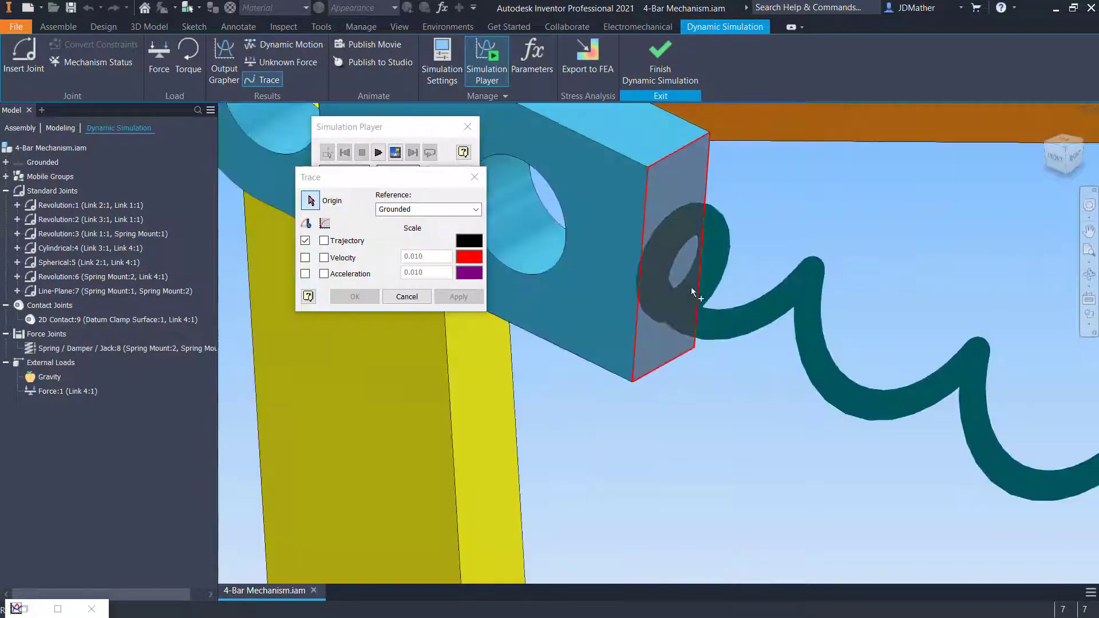
scroll(681, 273, "down", 5)
left_click(733, 295)
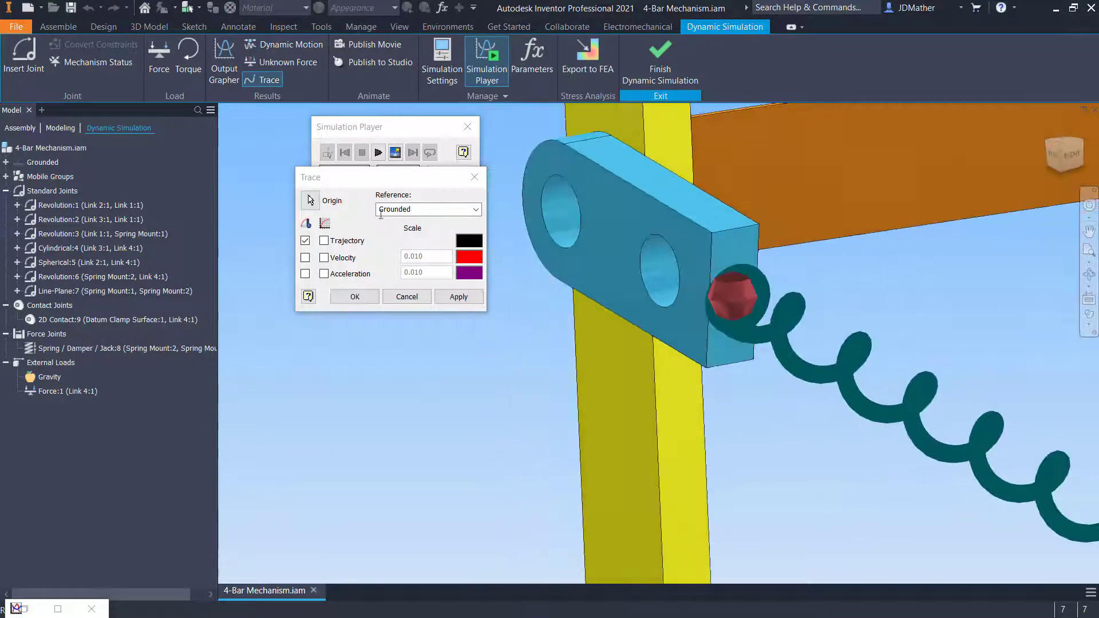
key("F6")
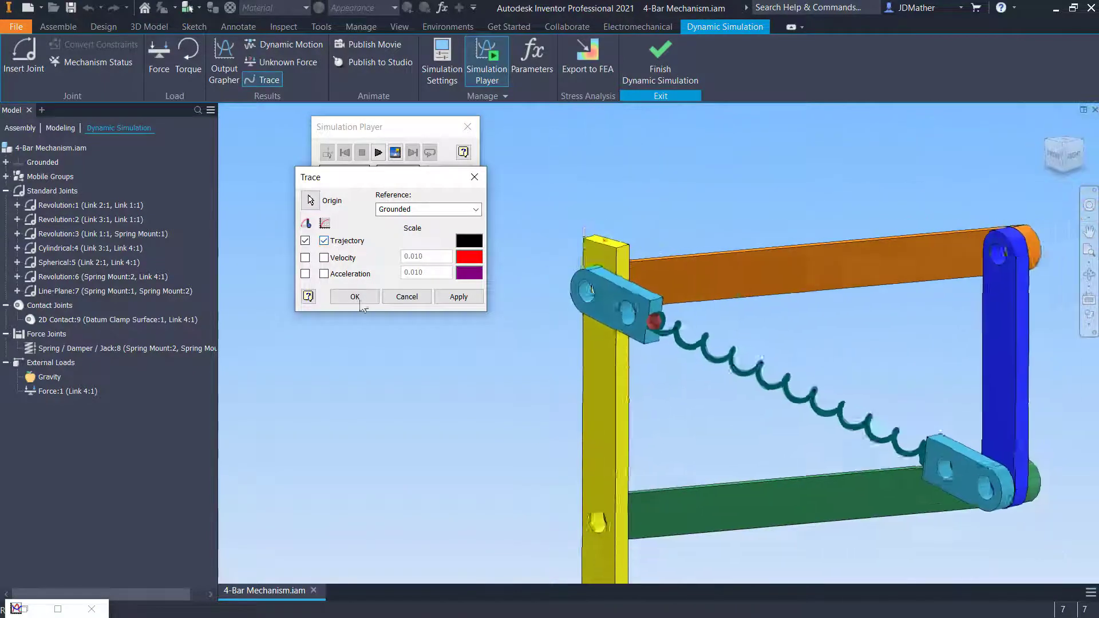
left_click(458, 296)
Add a trajectory trace at the spring's end point on the lower spring mount
key("F5")
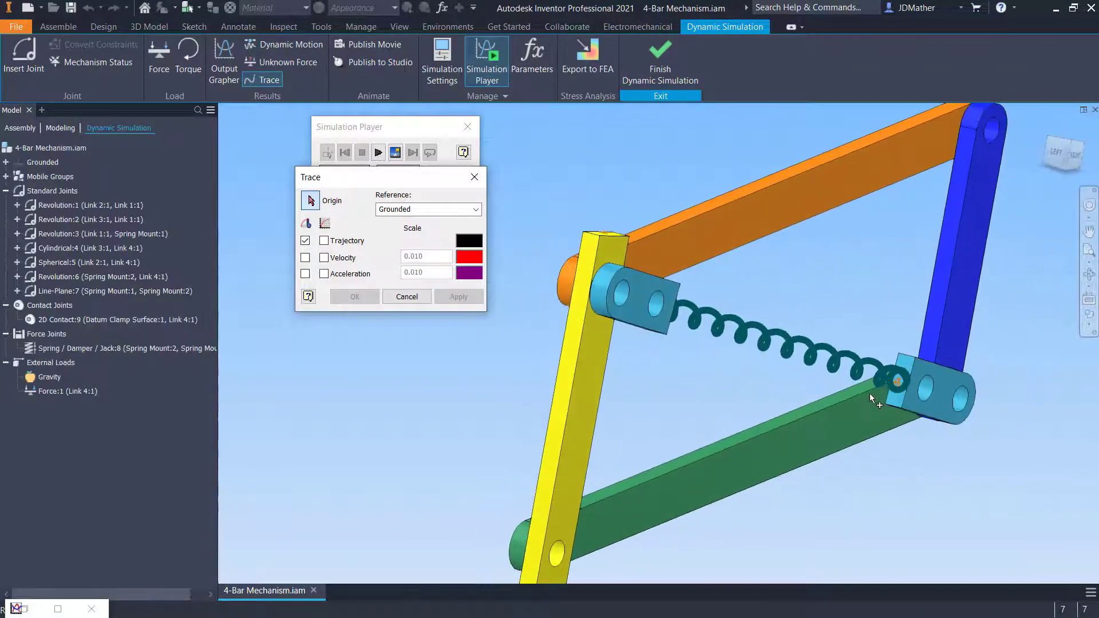
left_click(914, 386)
left_click(349, 241)
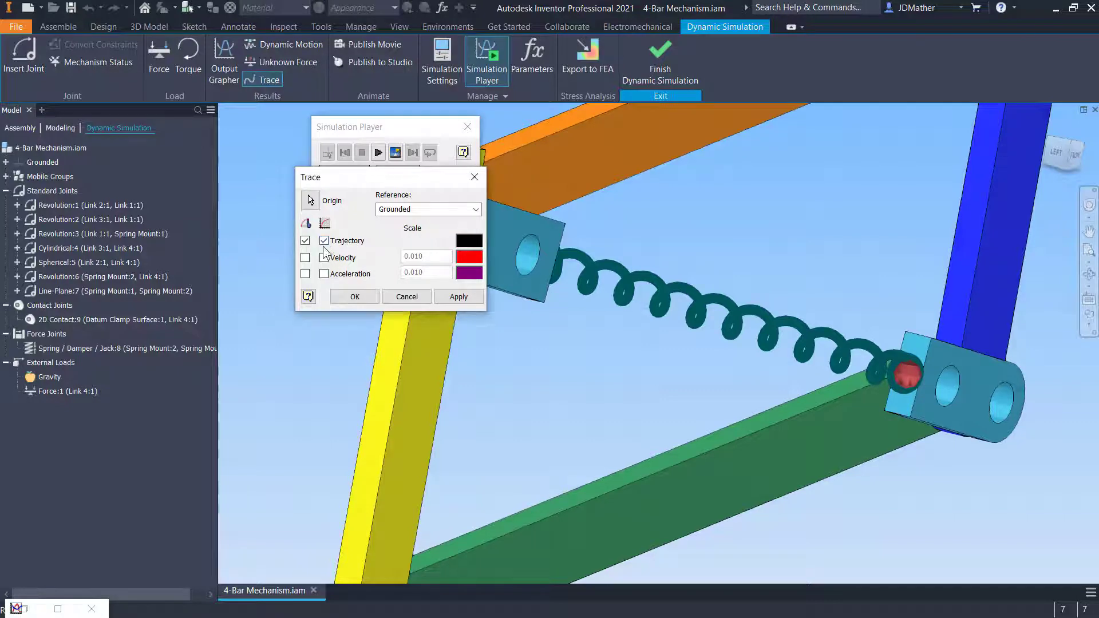
left_click(354, 297)
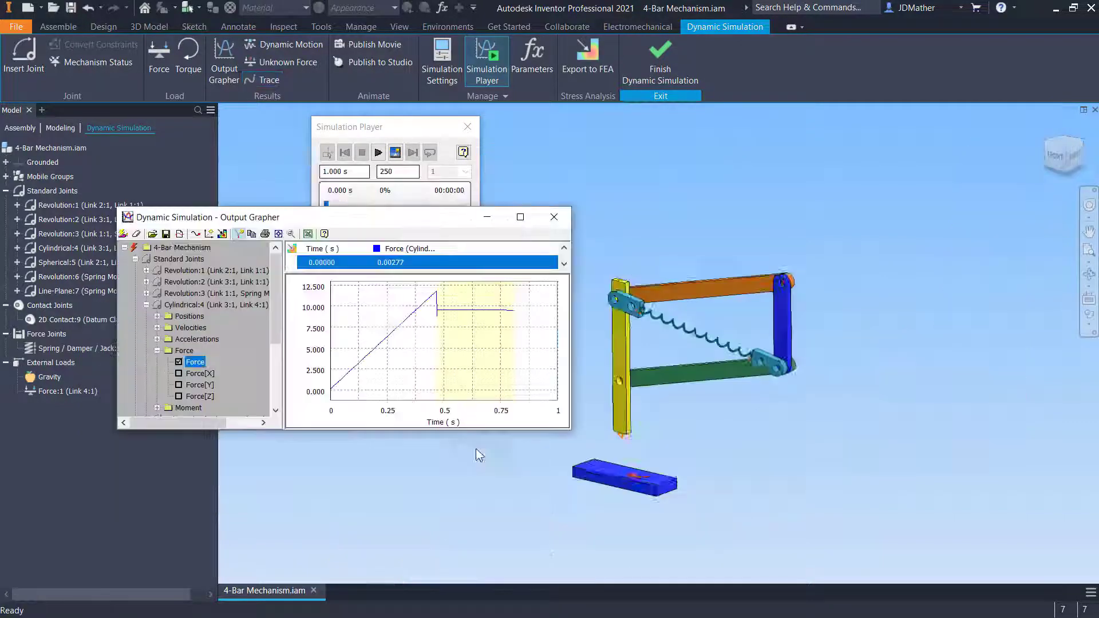
Run the simulation to generate the trace results
scroll(750, 490, "down", 5)
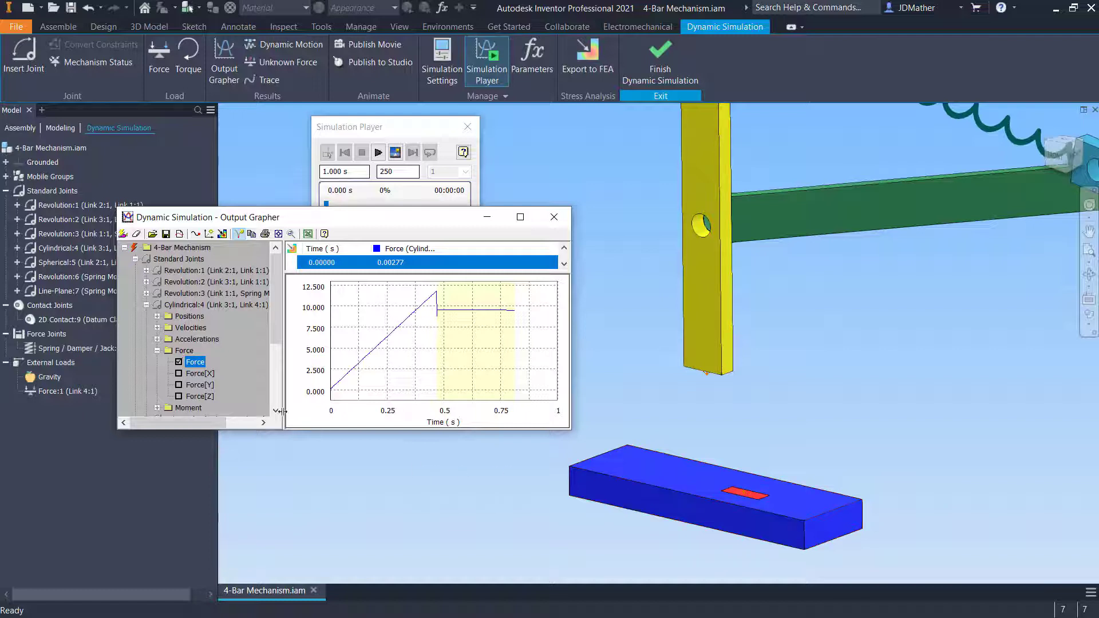
key("Home")
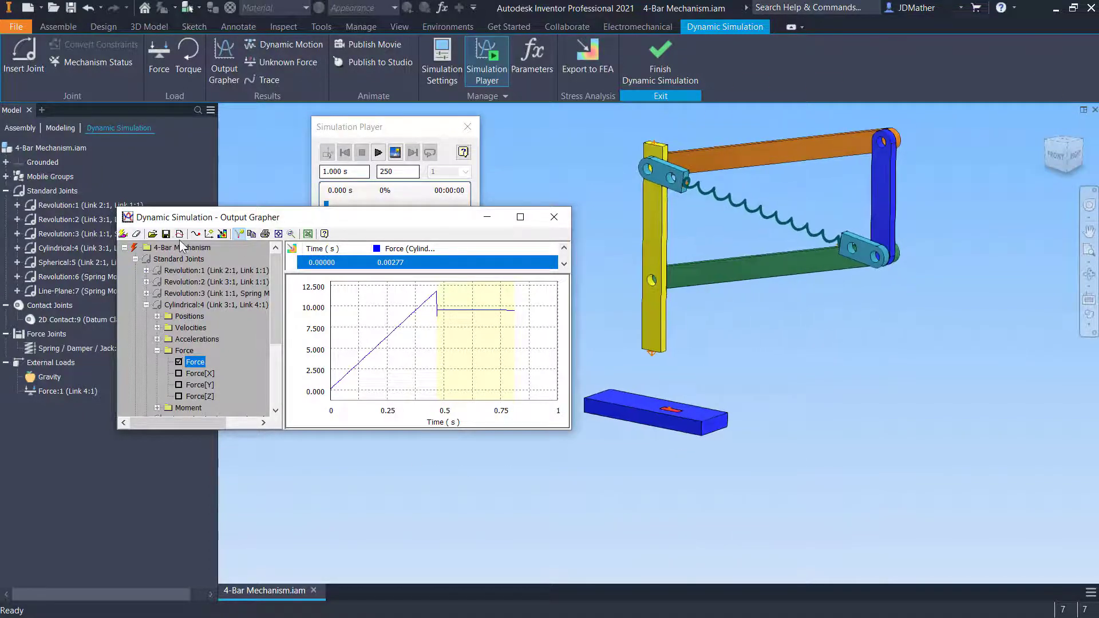
left_click(379, 153)
left_click(378, 153)
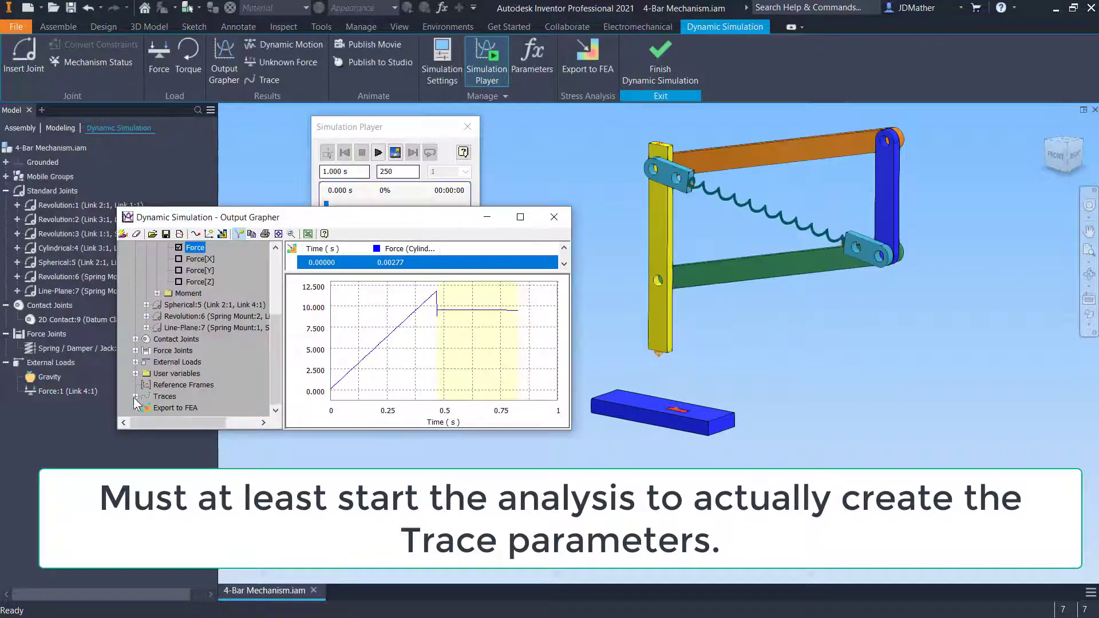
Switch to the Distance Formula.txt file in Notepad and copy the distance formula
left_click(135, 397)
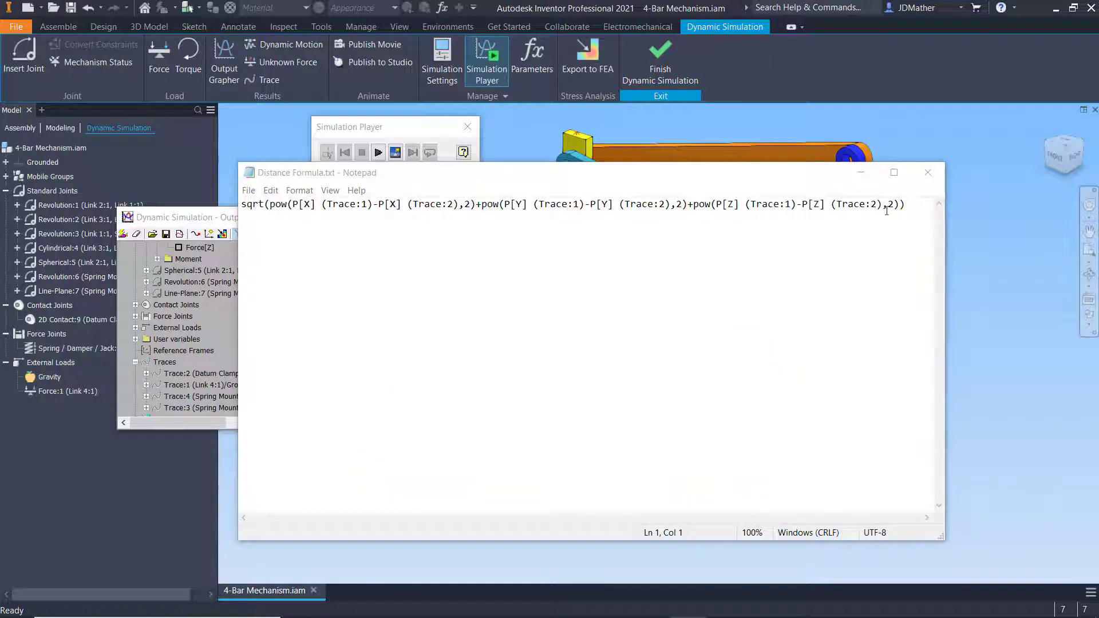
left_click_drag(886, 212, 241, 206)
key("ctrl+c")
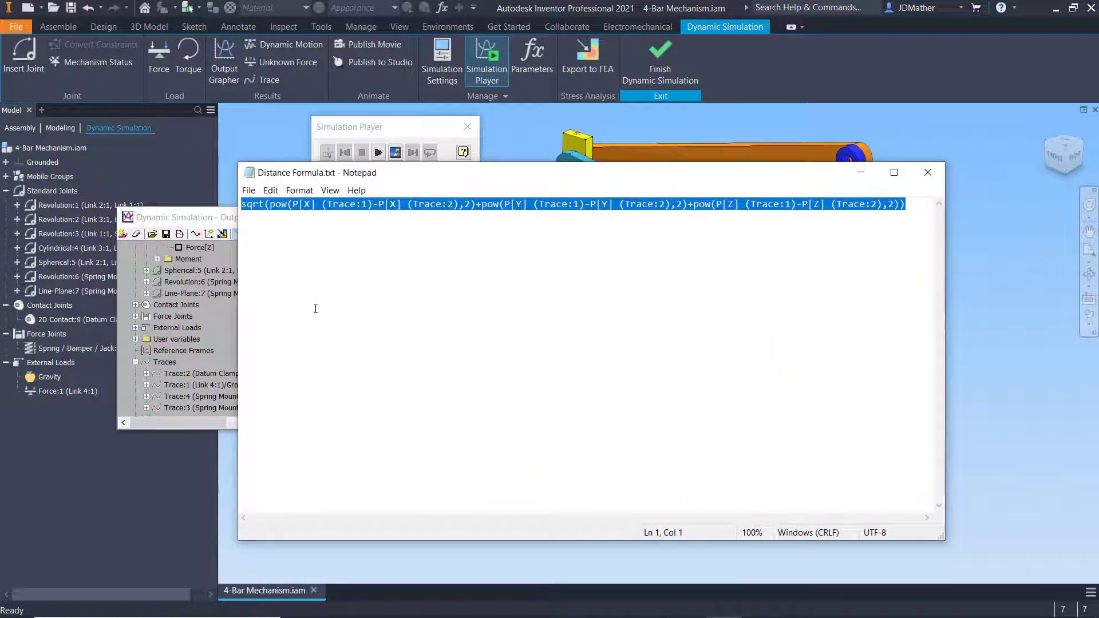
left_click(347, 307)
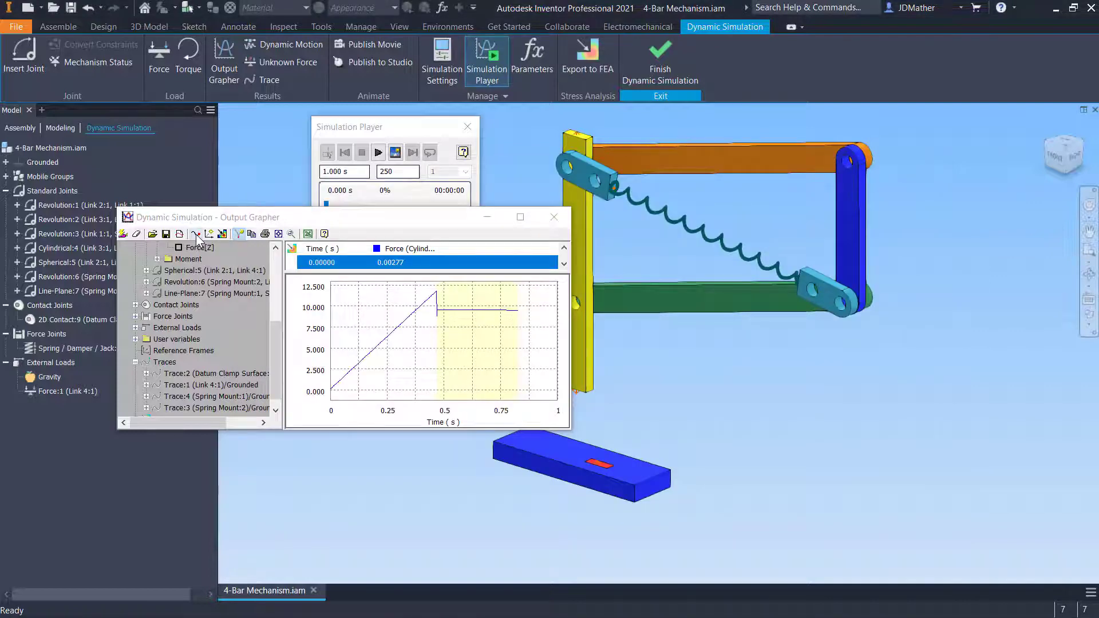
Create a new curve named Ram Distance using the pasted distance formula between Trace:1 and Trace:2
left_click(195, 234)
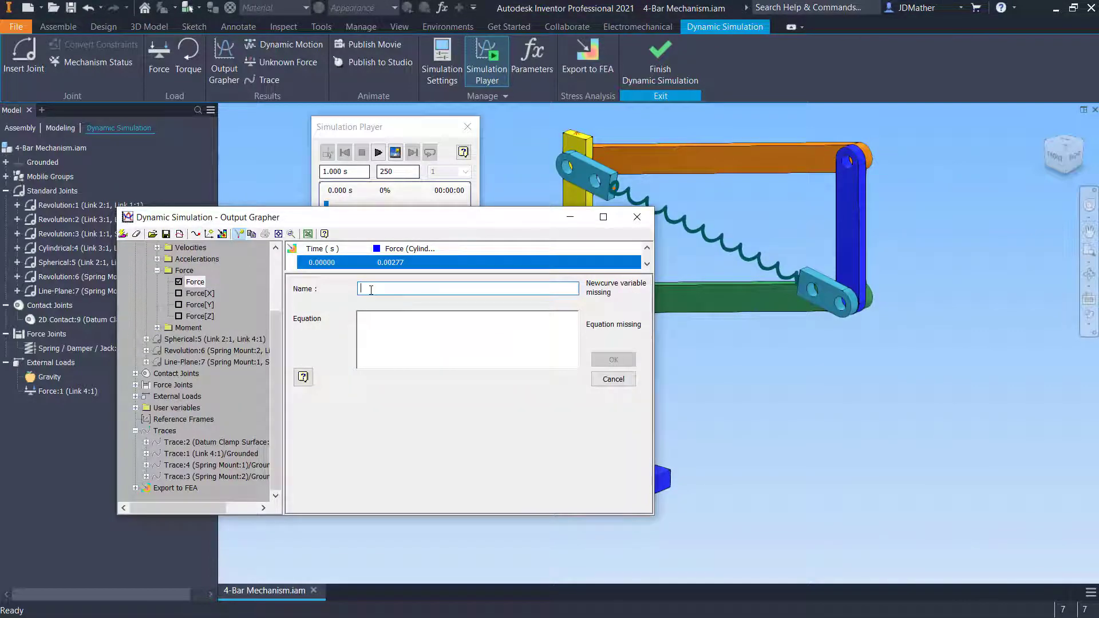
type("R")
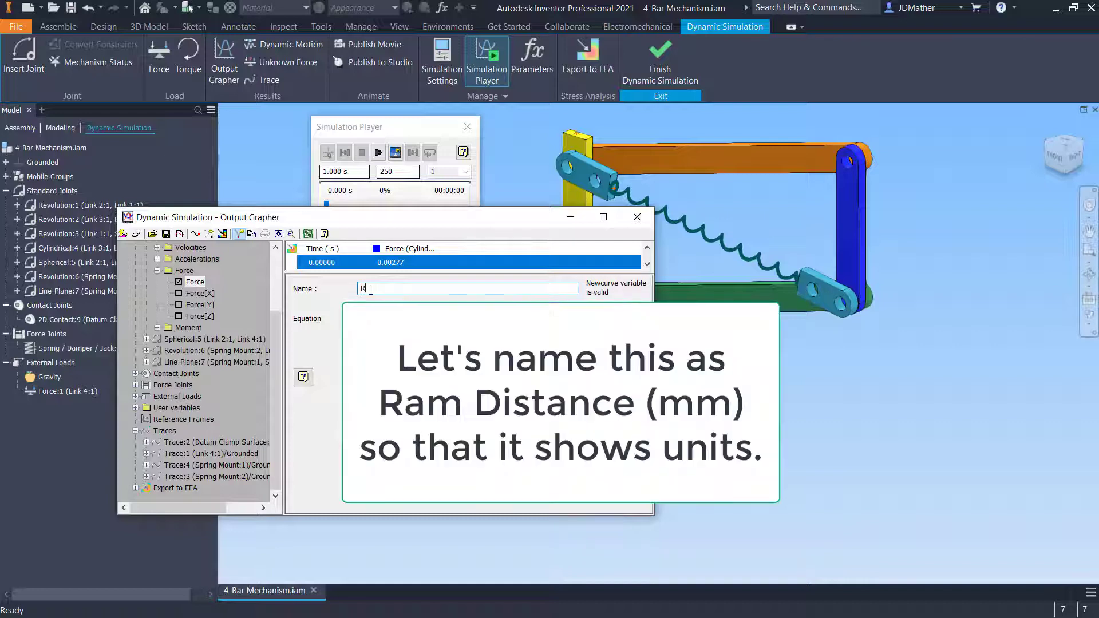
type("am Distance")
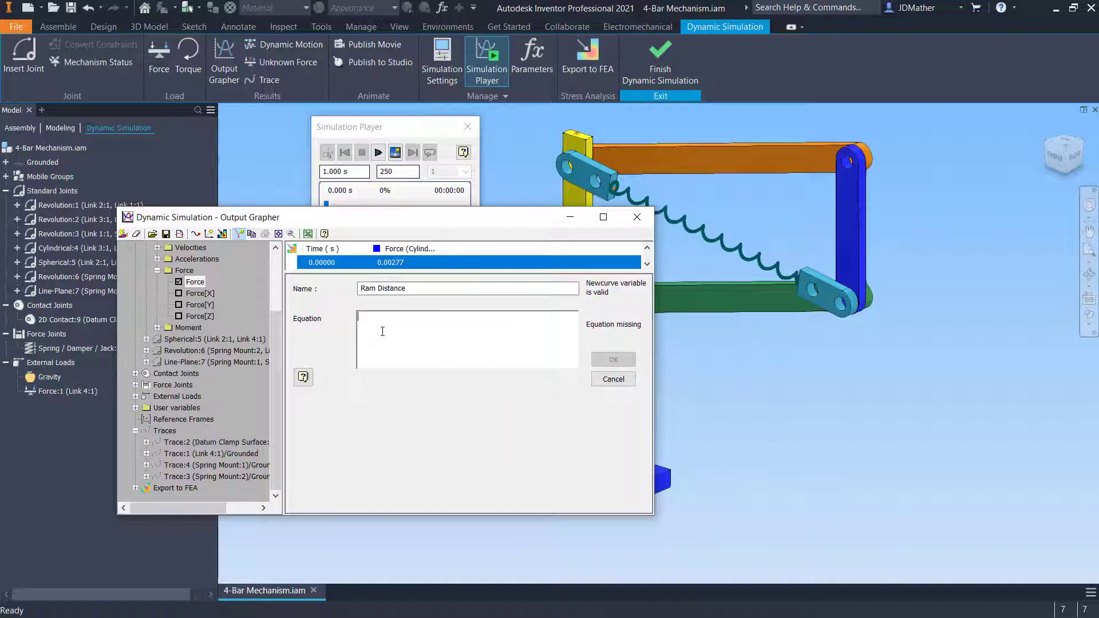
left_click(382, 331)
key("ctrl+v")
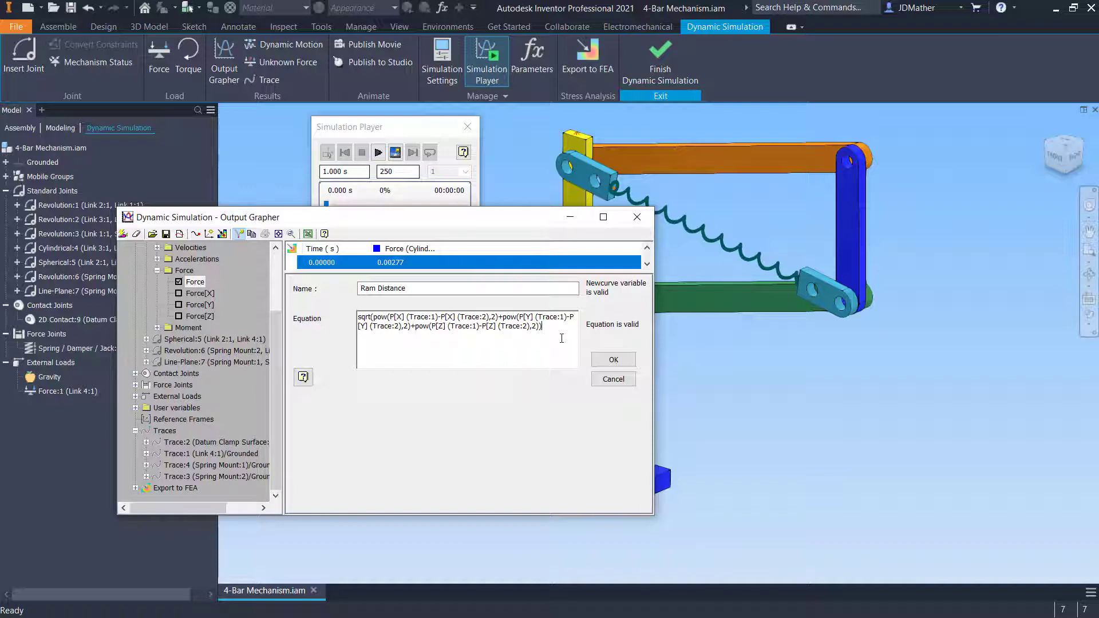
left_click(613, 361)
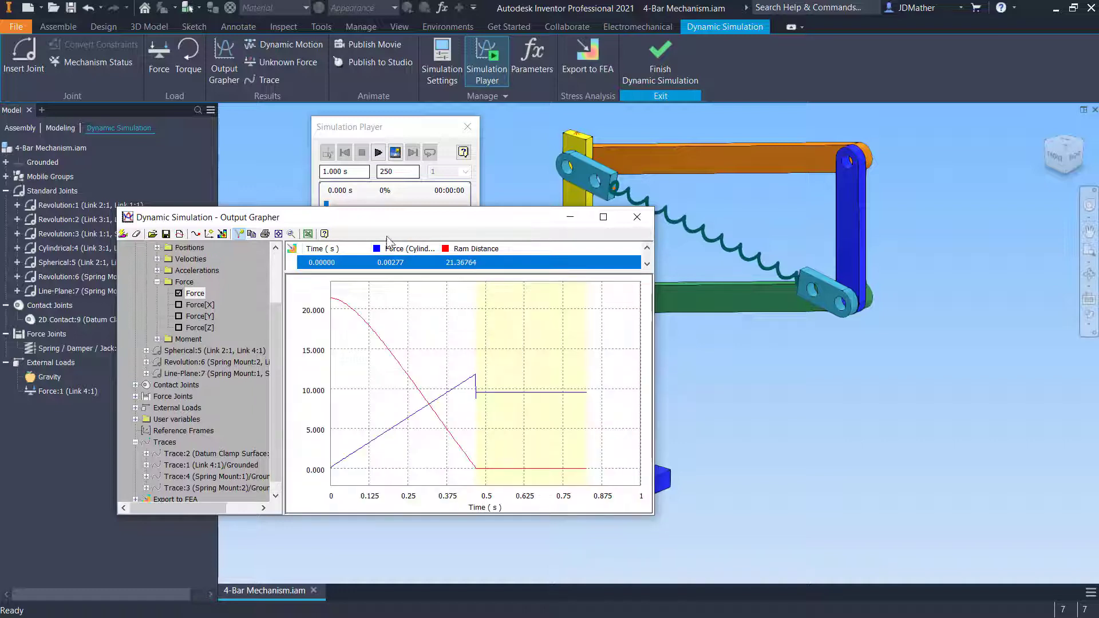
Start another new curve named Spring Length
left_click(179, 234)
left_click(371, 290)
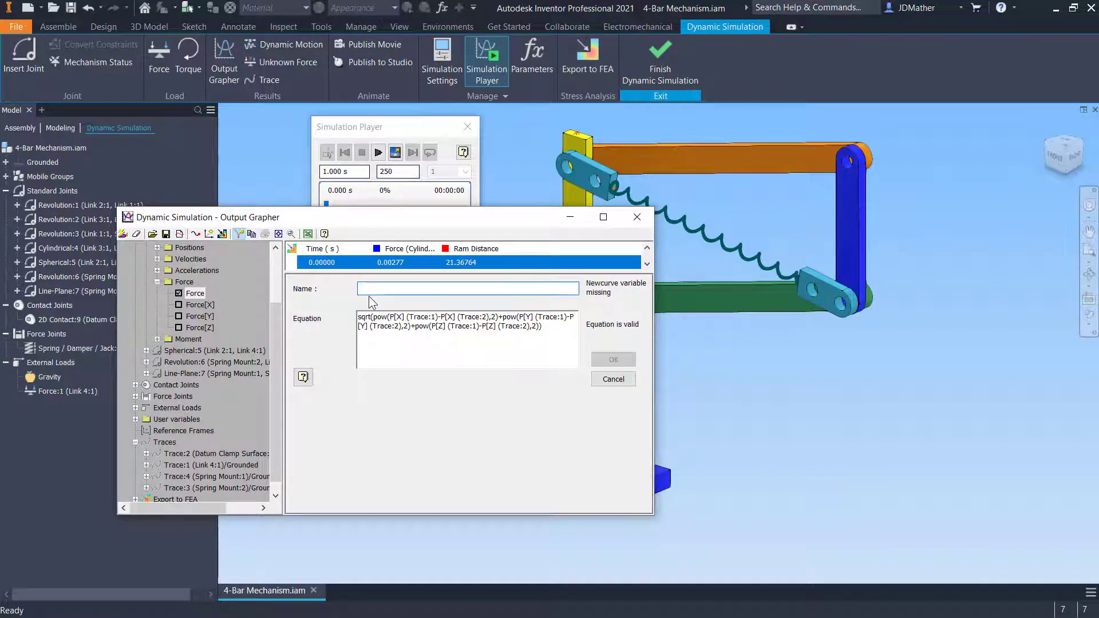
type("Spring ")
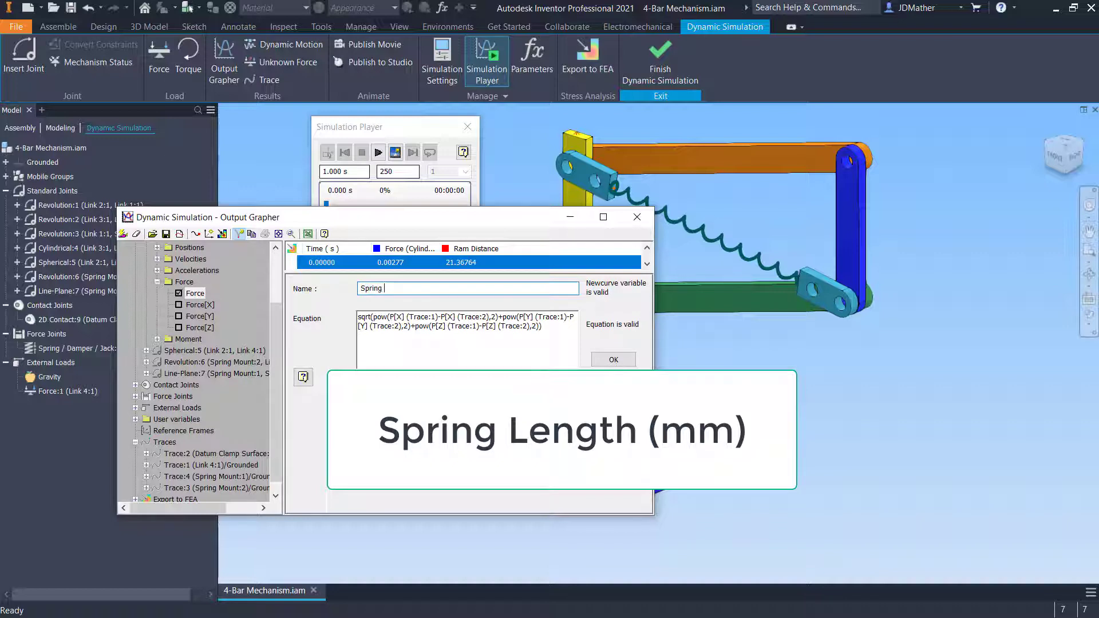
type("Length")
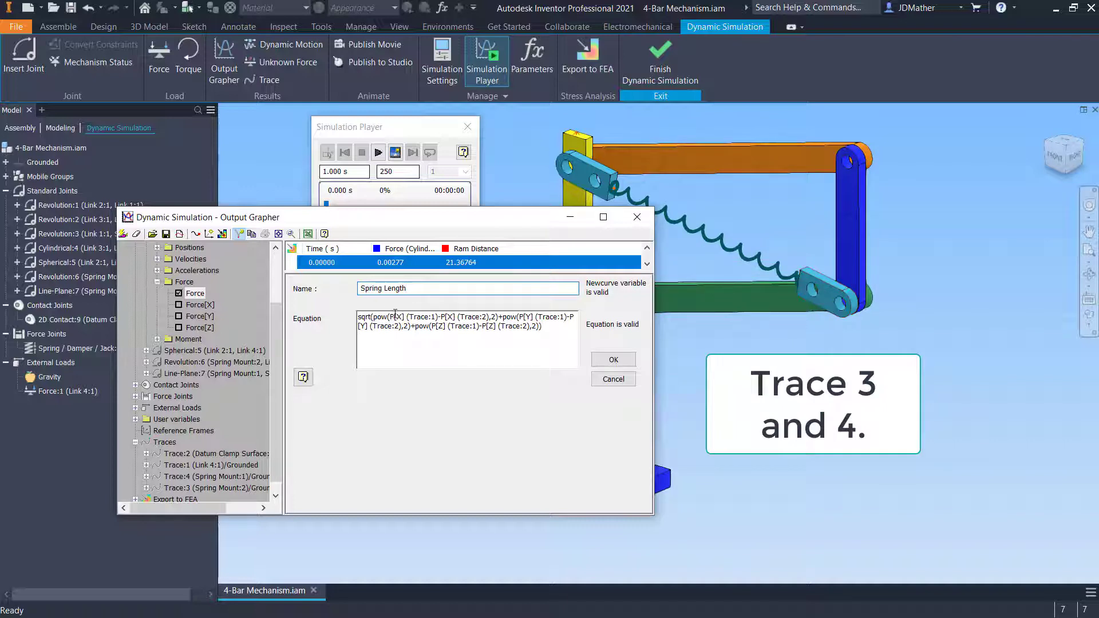
Change the equation's trace references to Trace:3 and Trace:4 and confirm the Spring Length curve
double_click(433, 317)
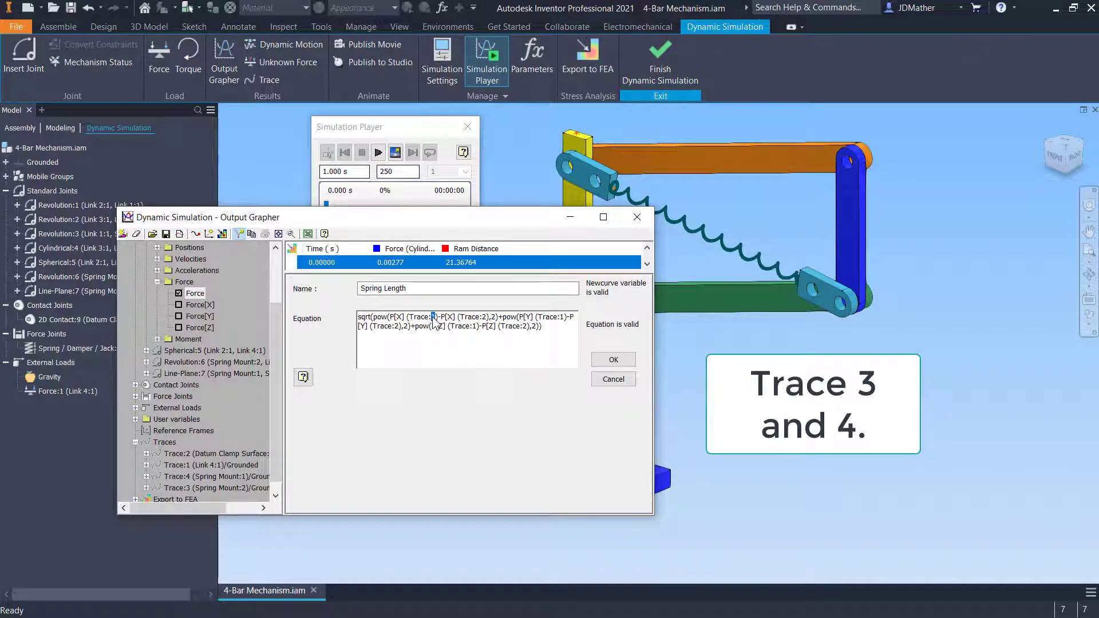
type("3")
double_click(484, 317)
type("4")
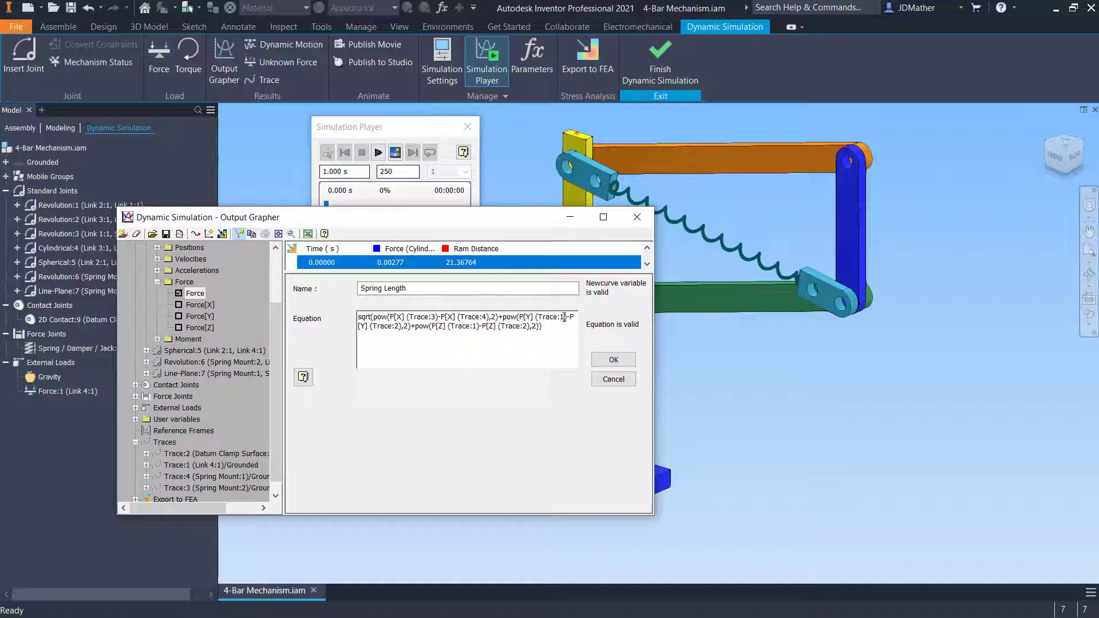
double_click(564, 316)
type("3")
left_click(393, 330)
key("Delete")
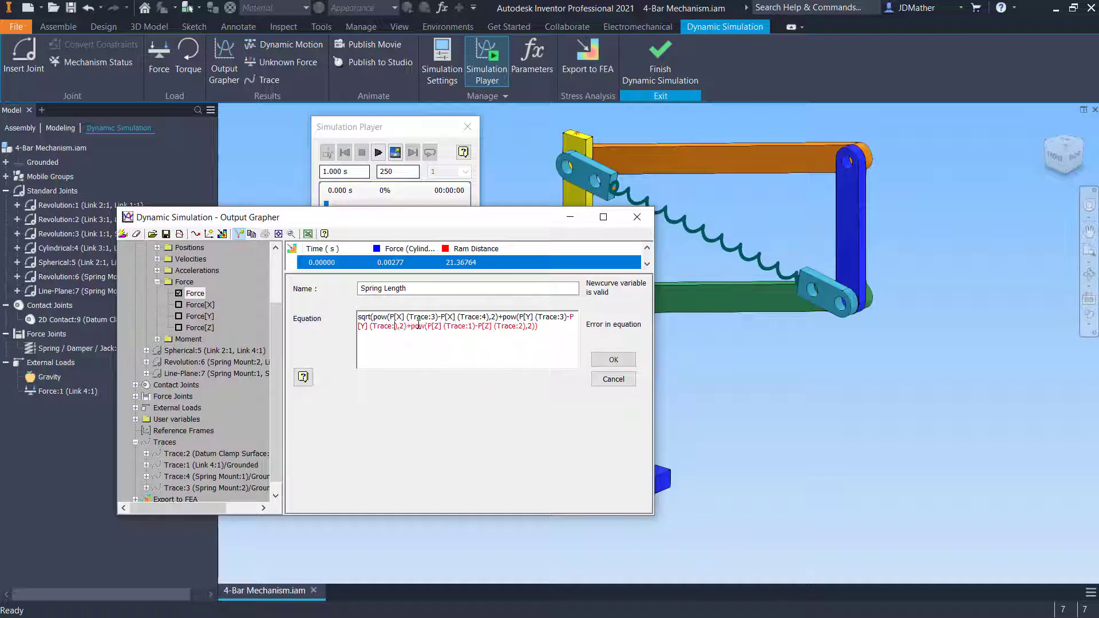
type("4")
left_click(476, 326)
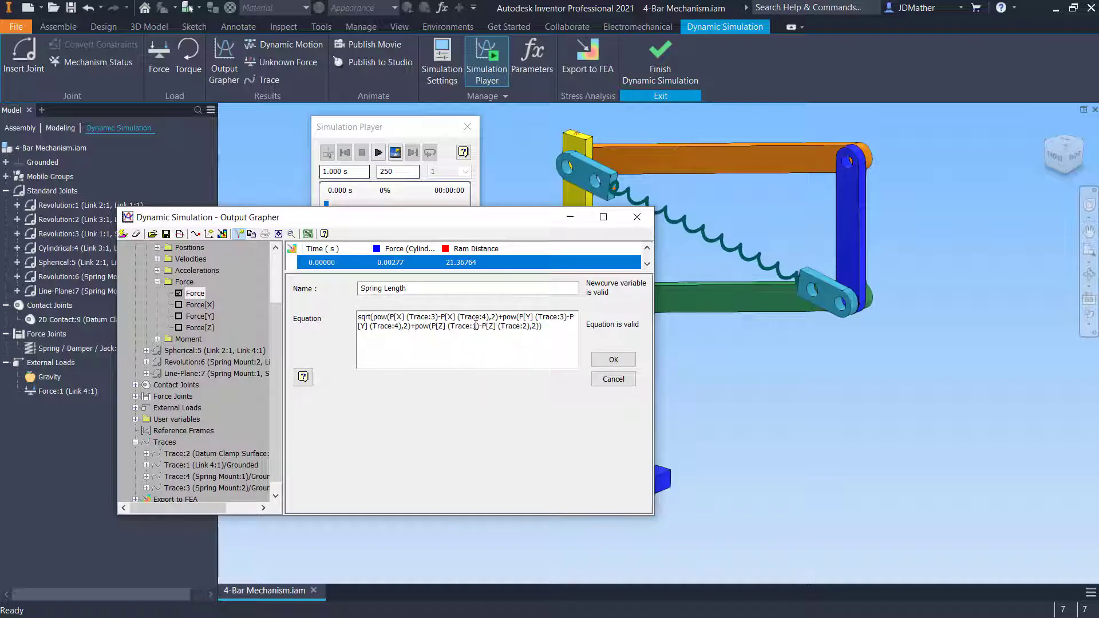
left_click(474, 326)
key("BackSpace")
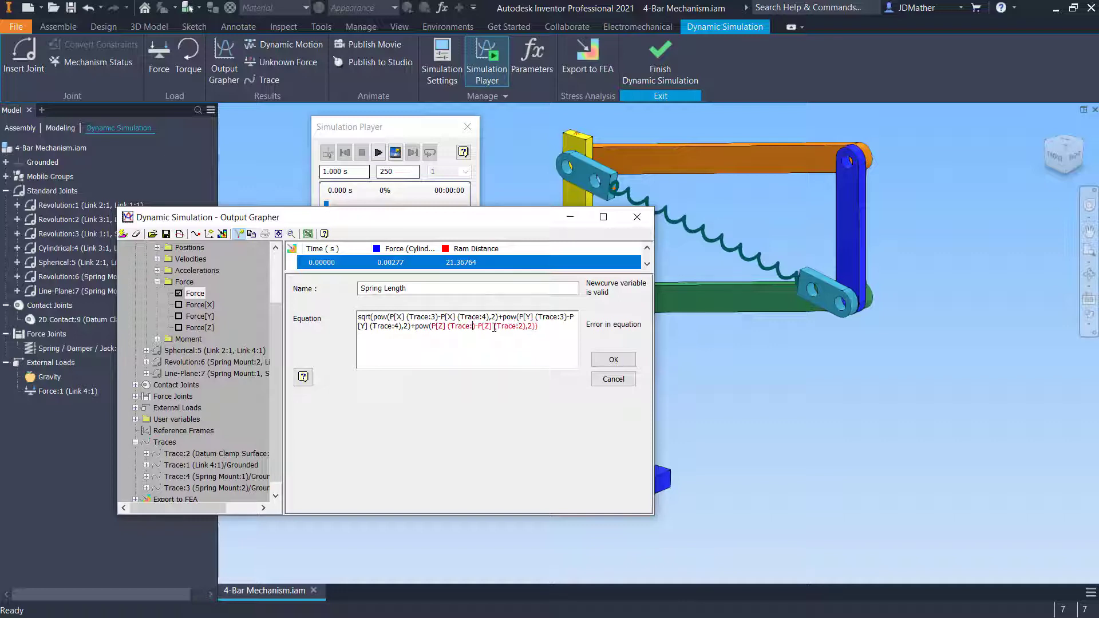
type("3")
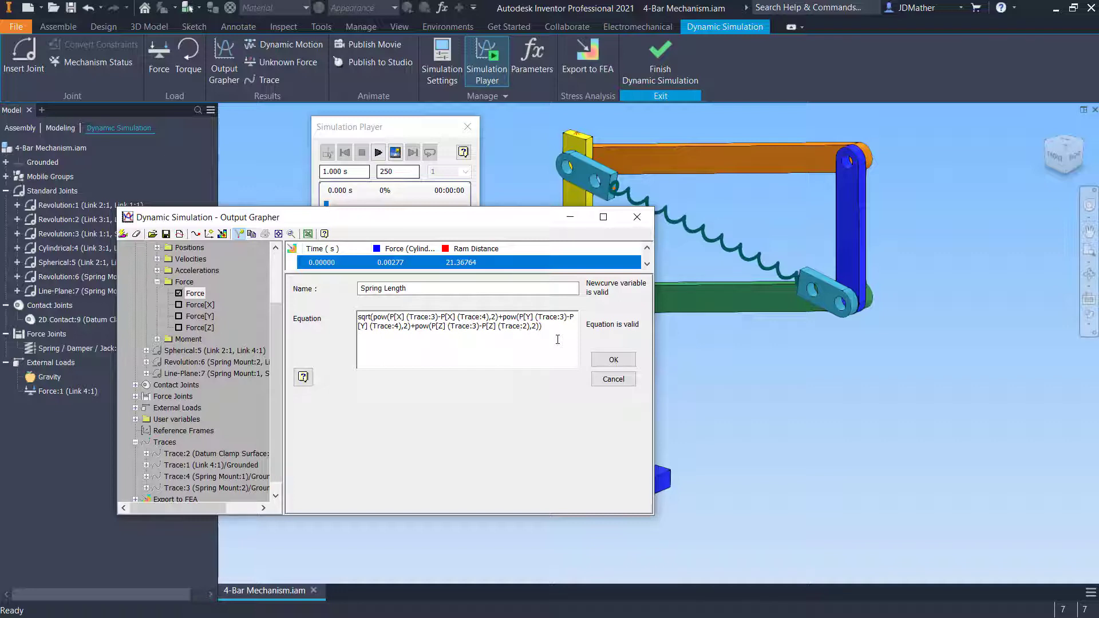
key("BackSpace")
type("4")
left_click(613, 359)
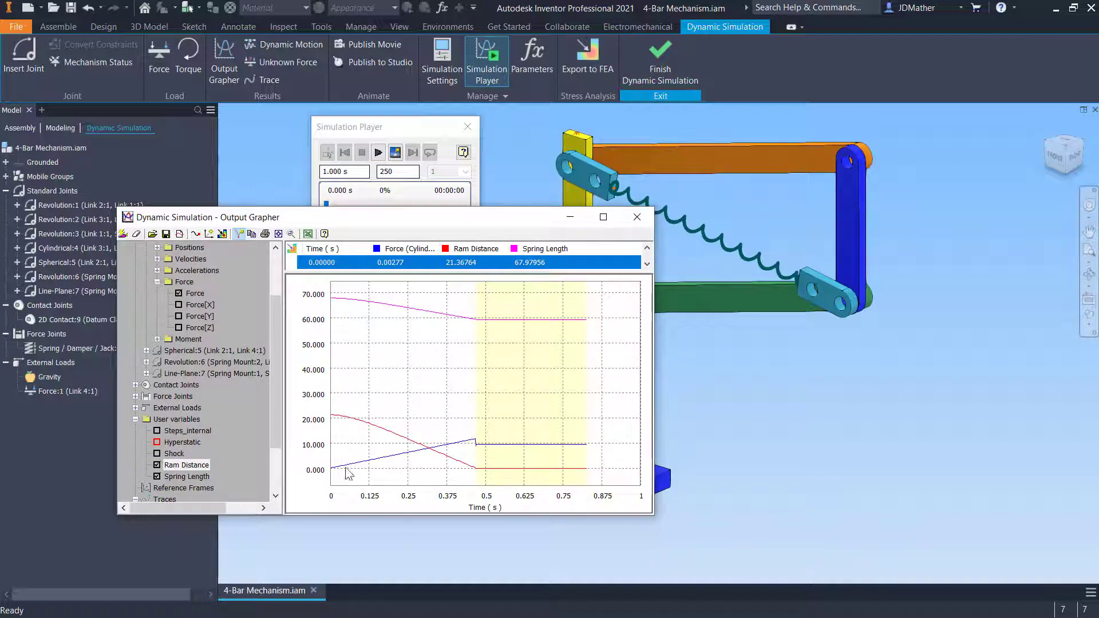
Hide the Ram Distance and Spring Length curves from the graph
left_click_drag(444, 225, 366, 205)
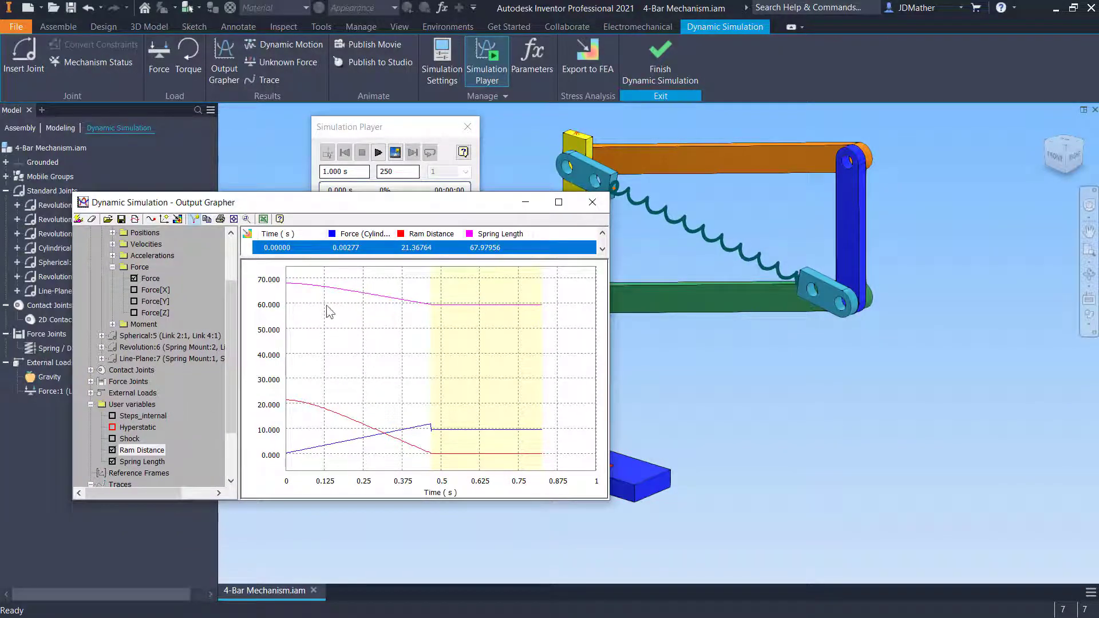
left_click(112, 450)
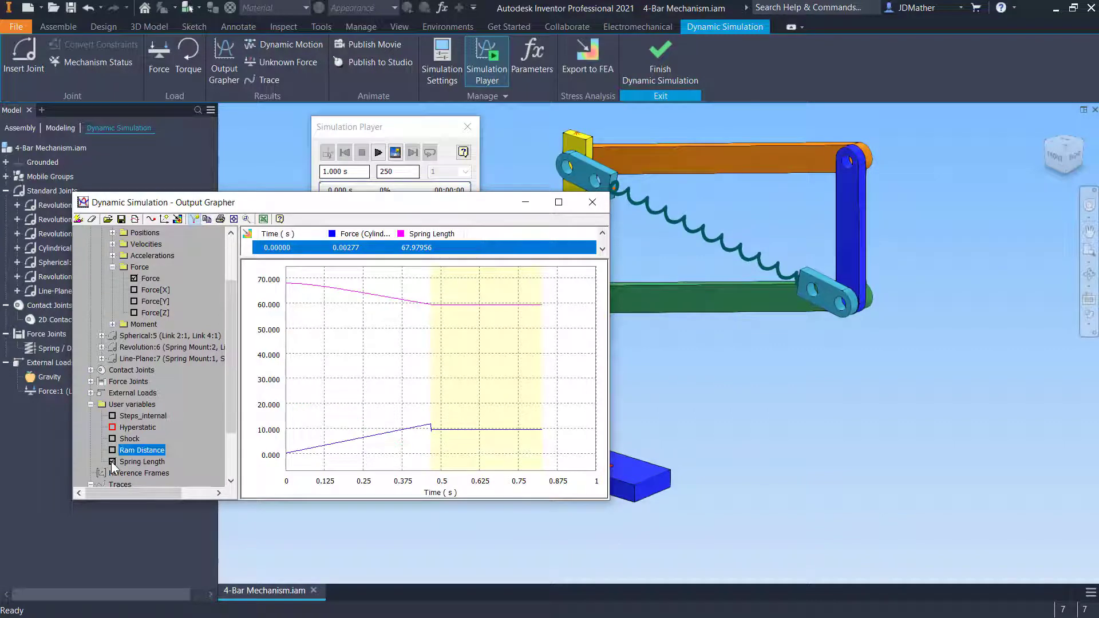
left_click(113, 461)
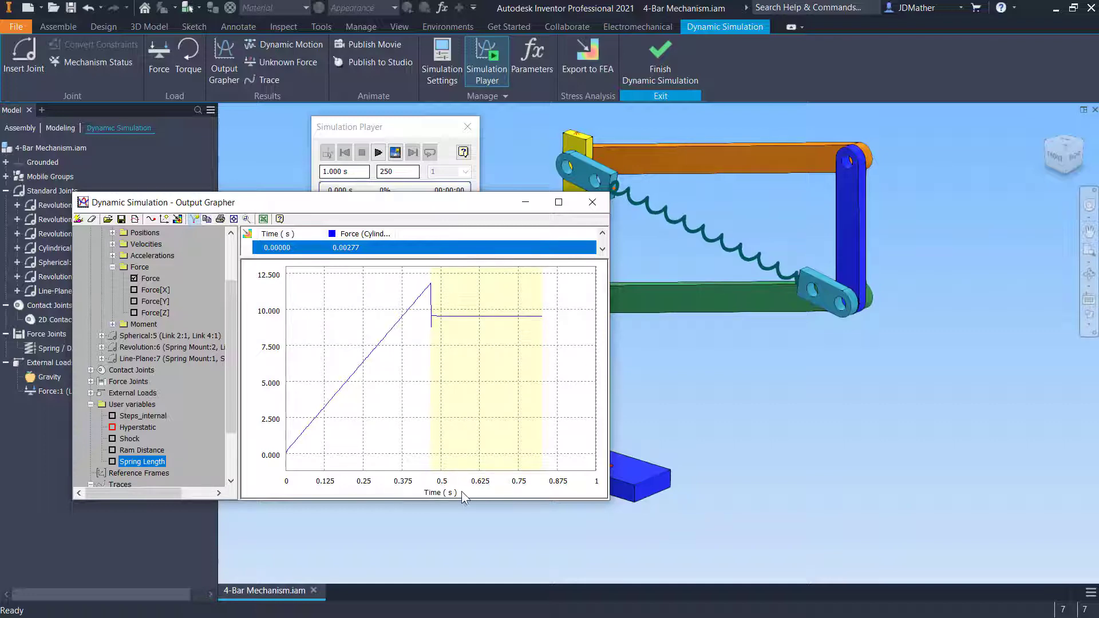
Set Spring Length as the Output Grapher's reference curve and reposition the grapher window
right_click(137, 464)
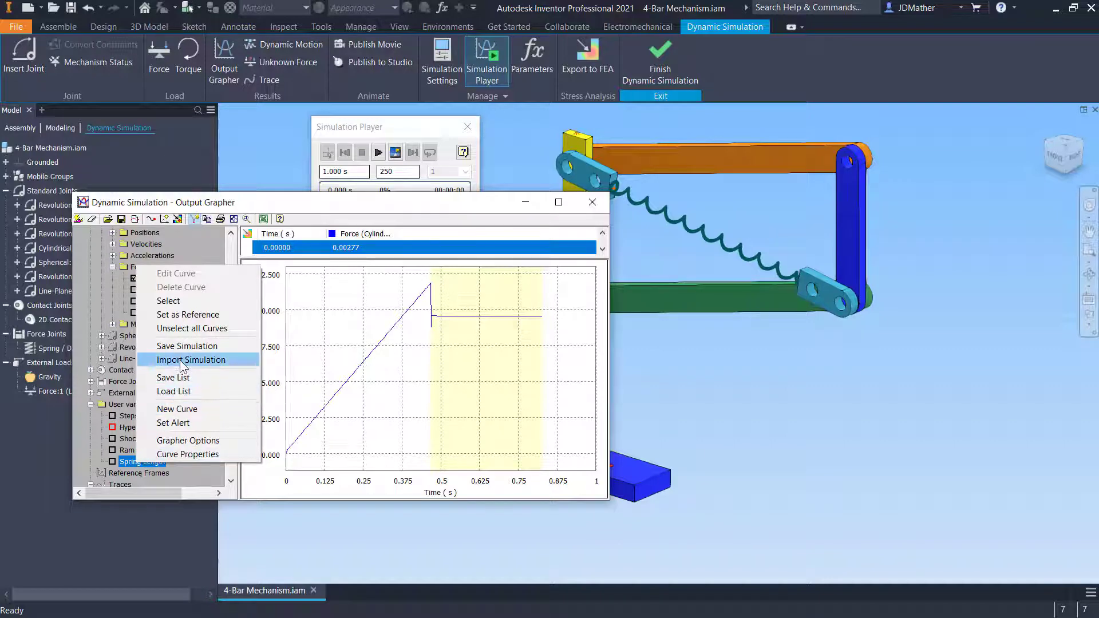
left_click(193, 317)
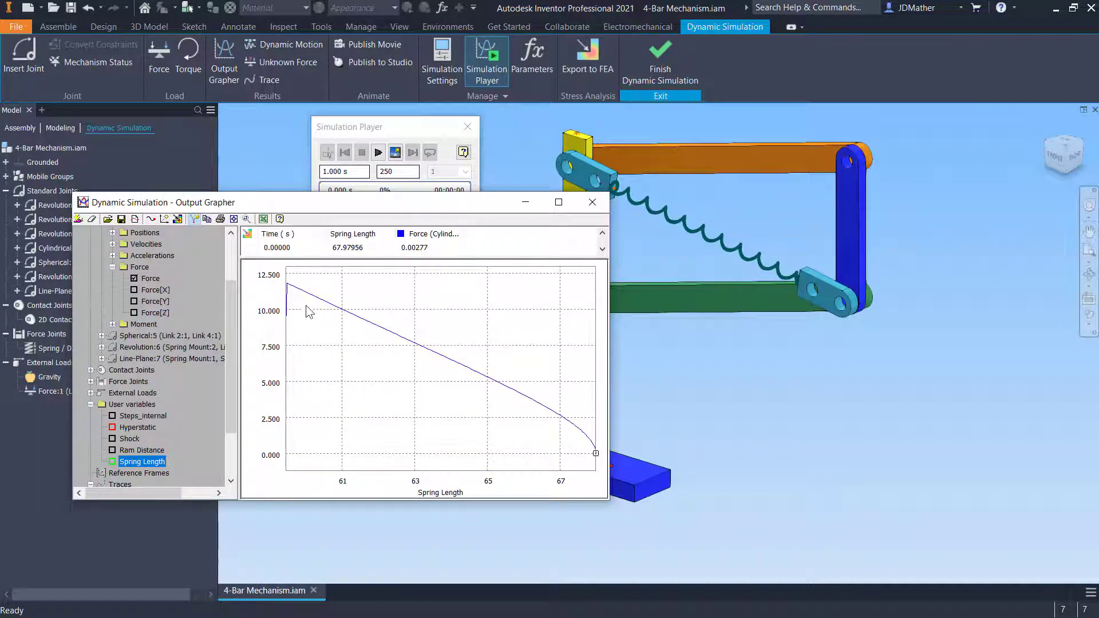
left_click_drag(361, 204, 363, 262)
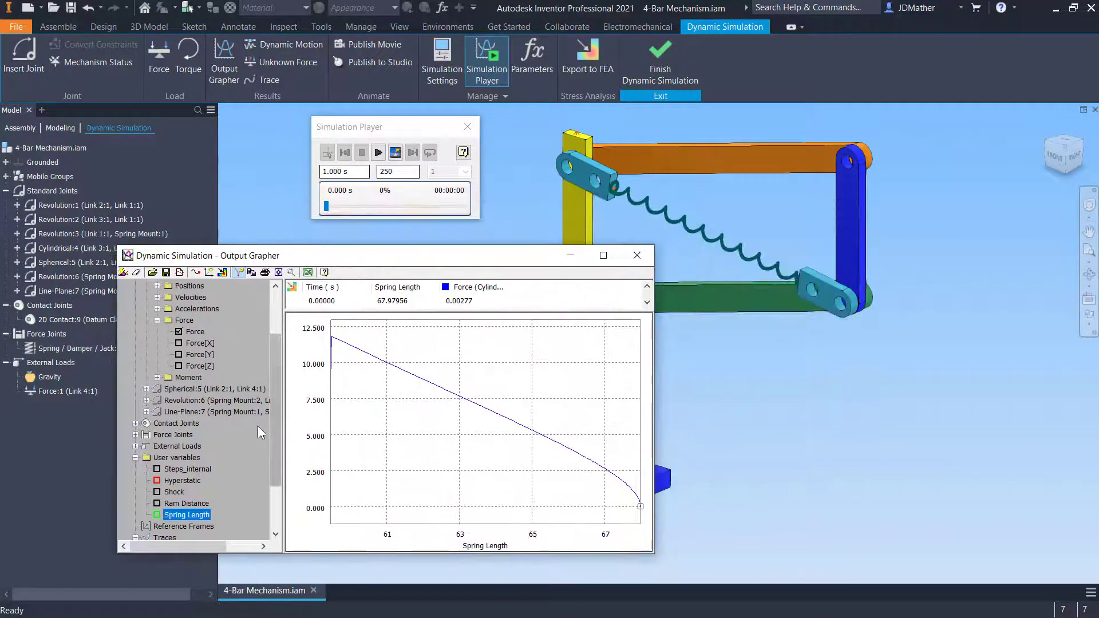
Switch the grapher's reference curve to Ram Distance so force plots against ram distance
double_click(179, 513)
left_click(179, 504)
right_click(179, 504)
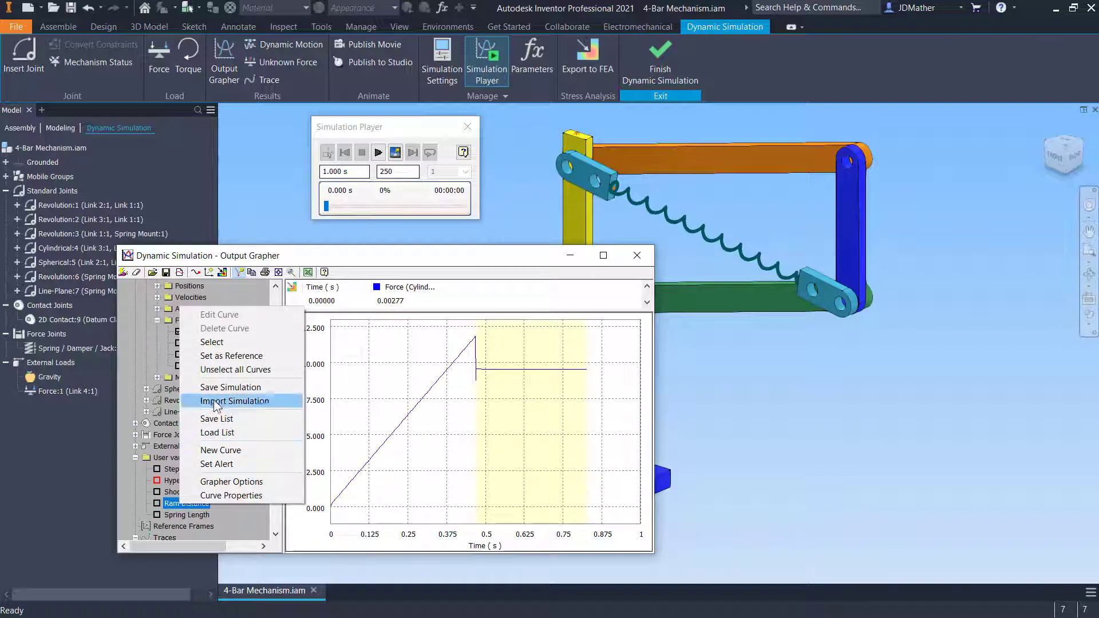
left_click(217, 372)
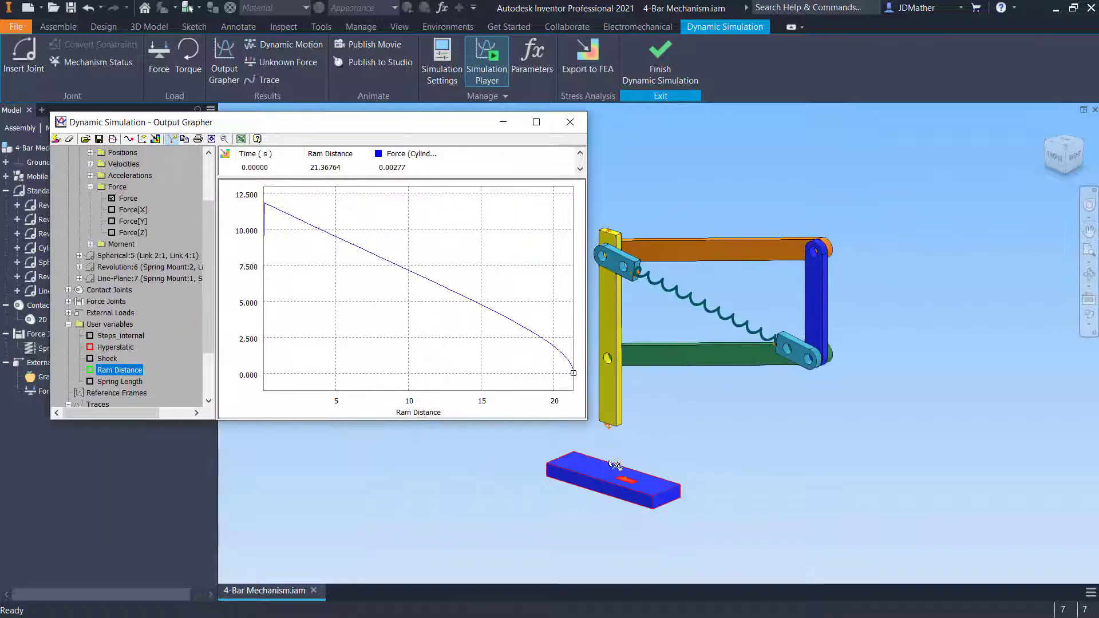
Set Spring Length back as the reference curve for the force graph
scroll(613, 407, "down", 3)
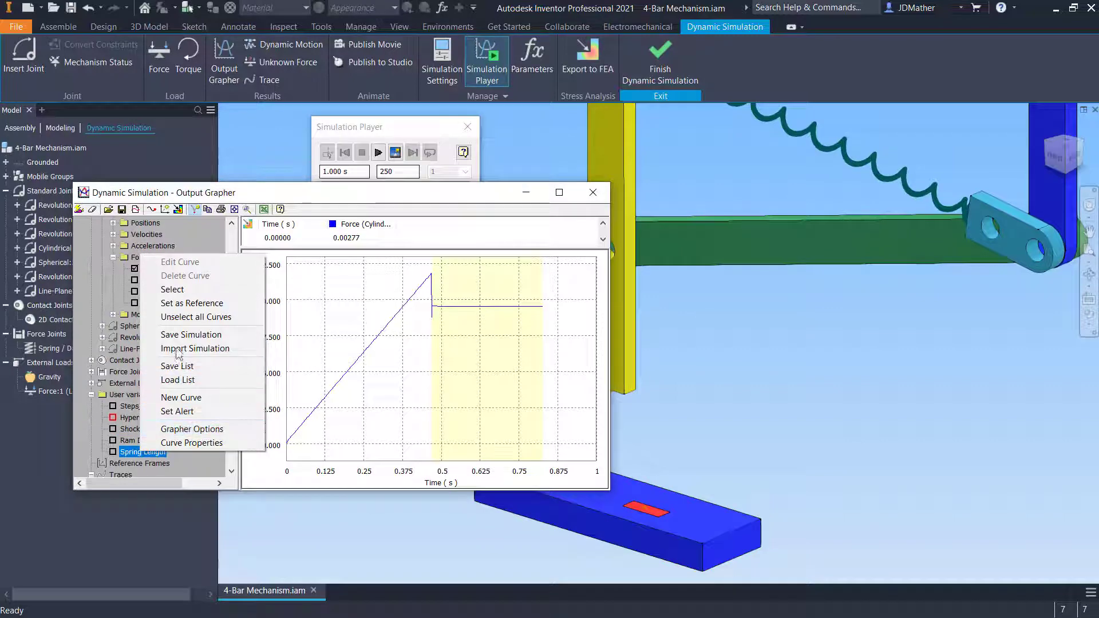
left_click(183, 304)
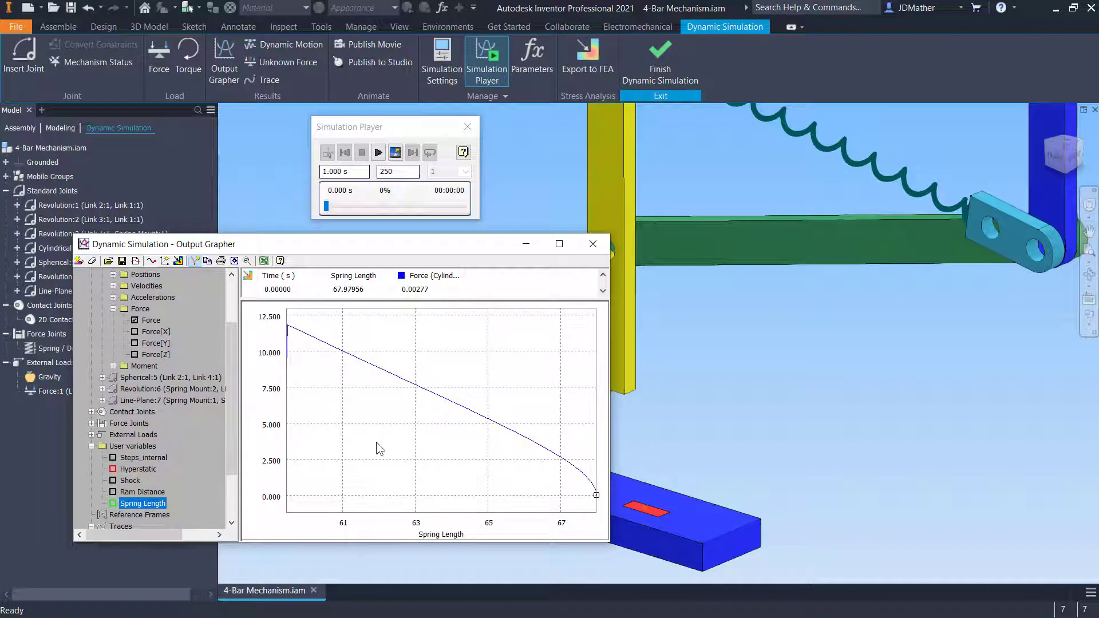
scroll(807, 337, "down", 3)
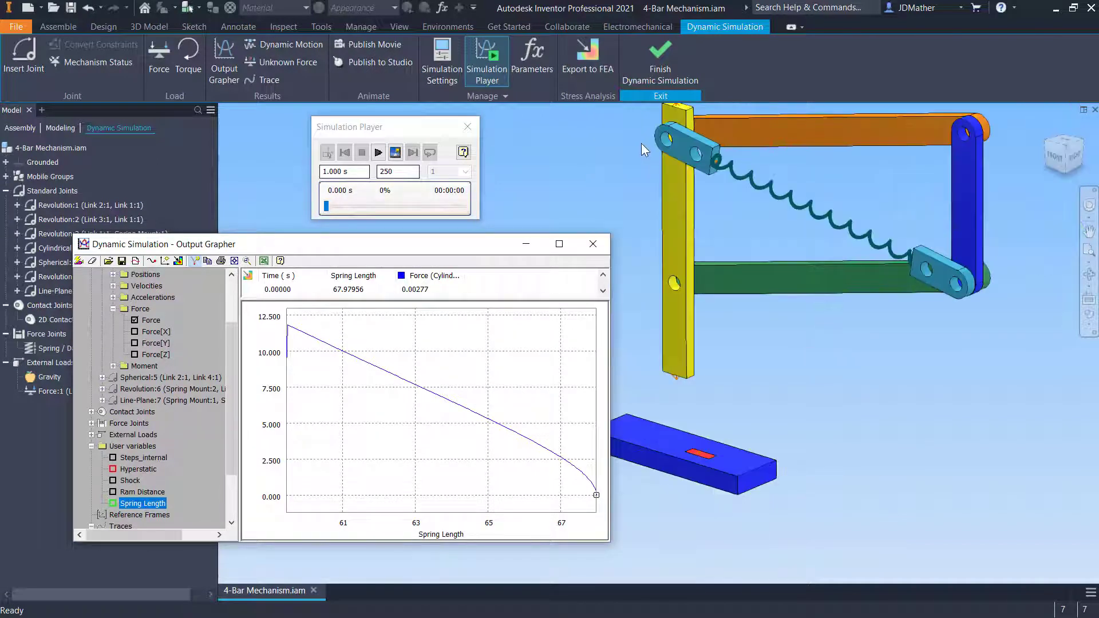
left_click(641, 143)
scroll(814, 384, "down", 1)
scroll(650, 185, "up", 3)
scroll(650, 186, "down", 1)
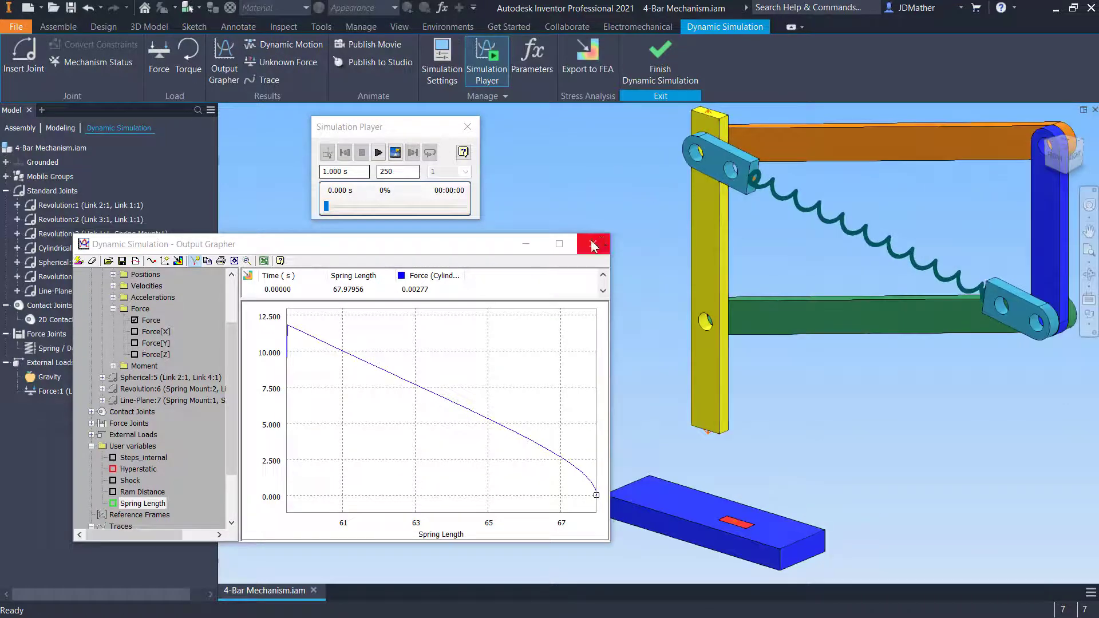